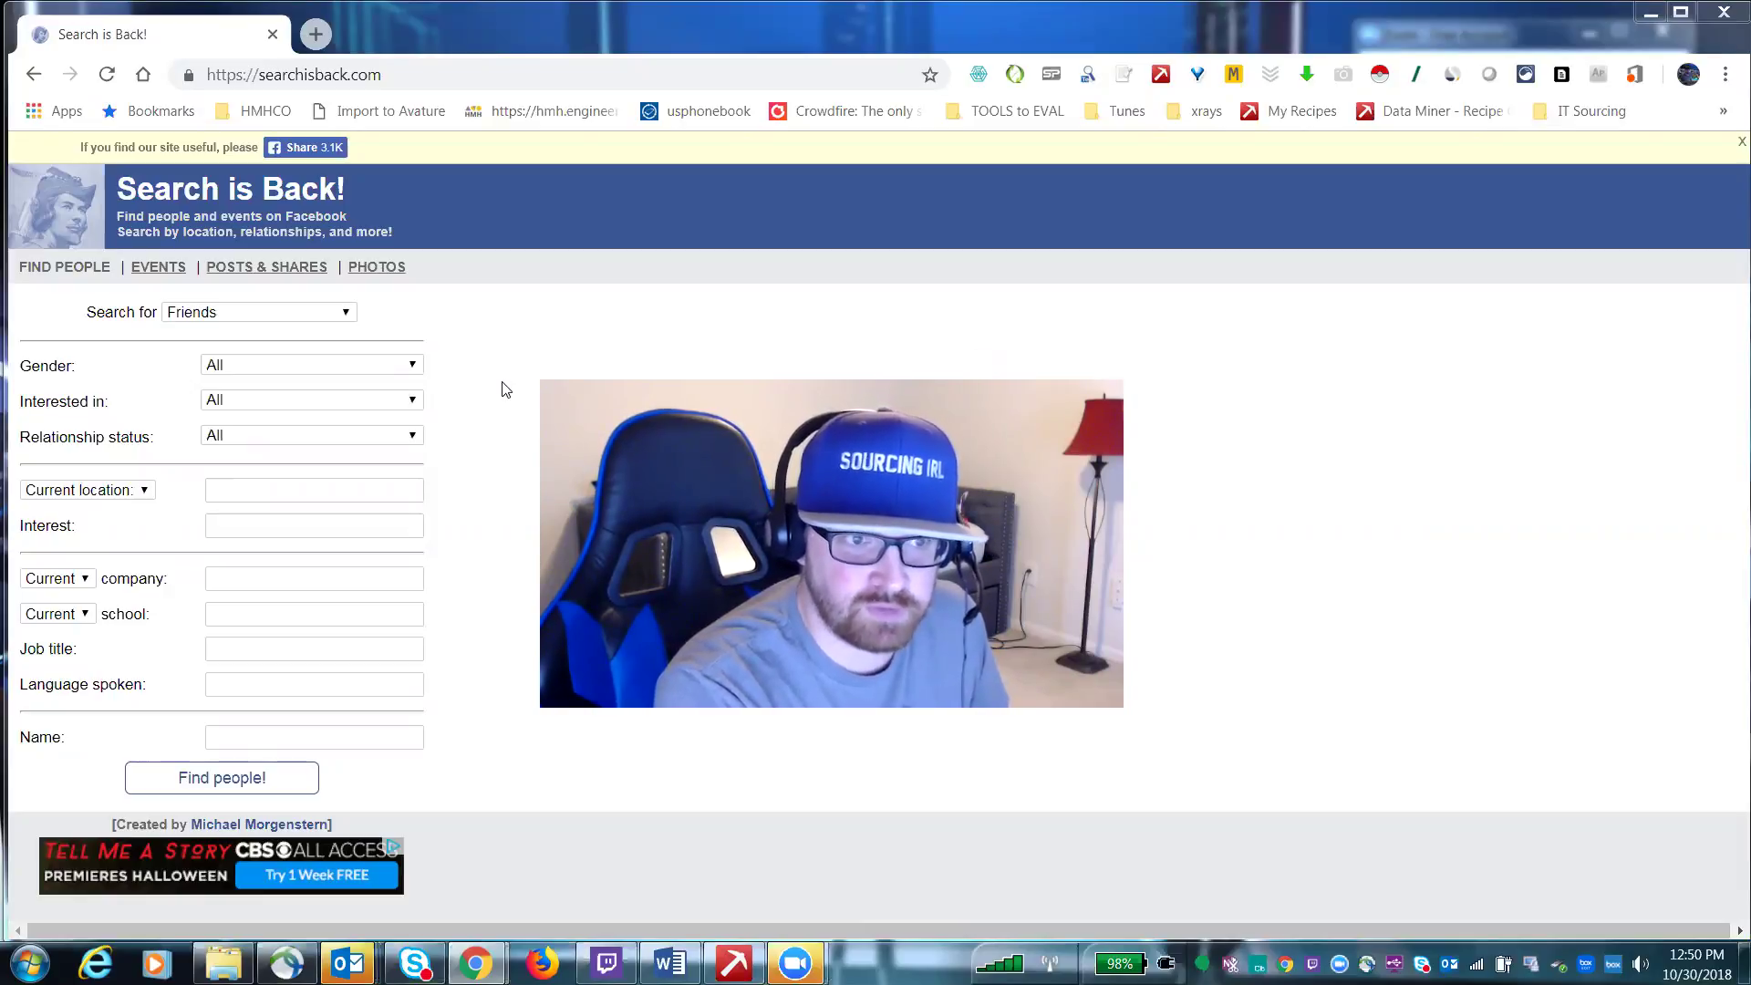
- Search among all people, with the current location set to Houston, Texas
click(347, 315)
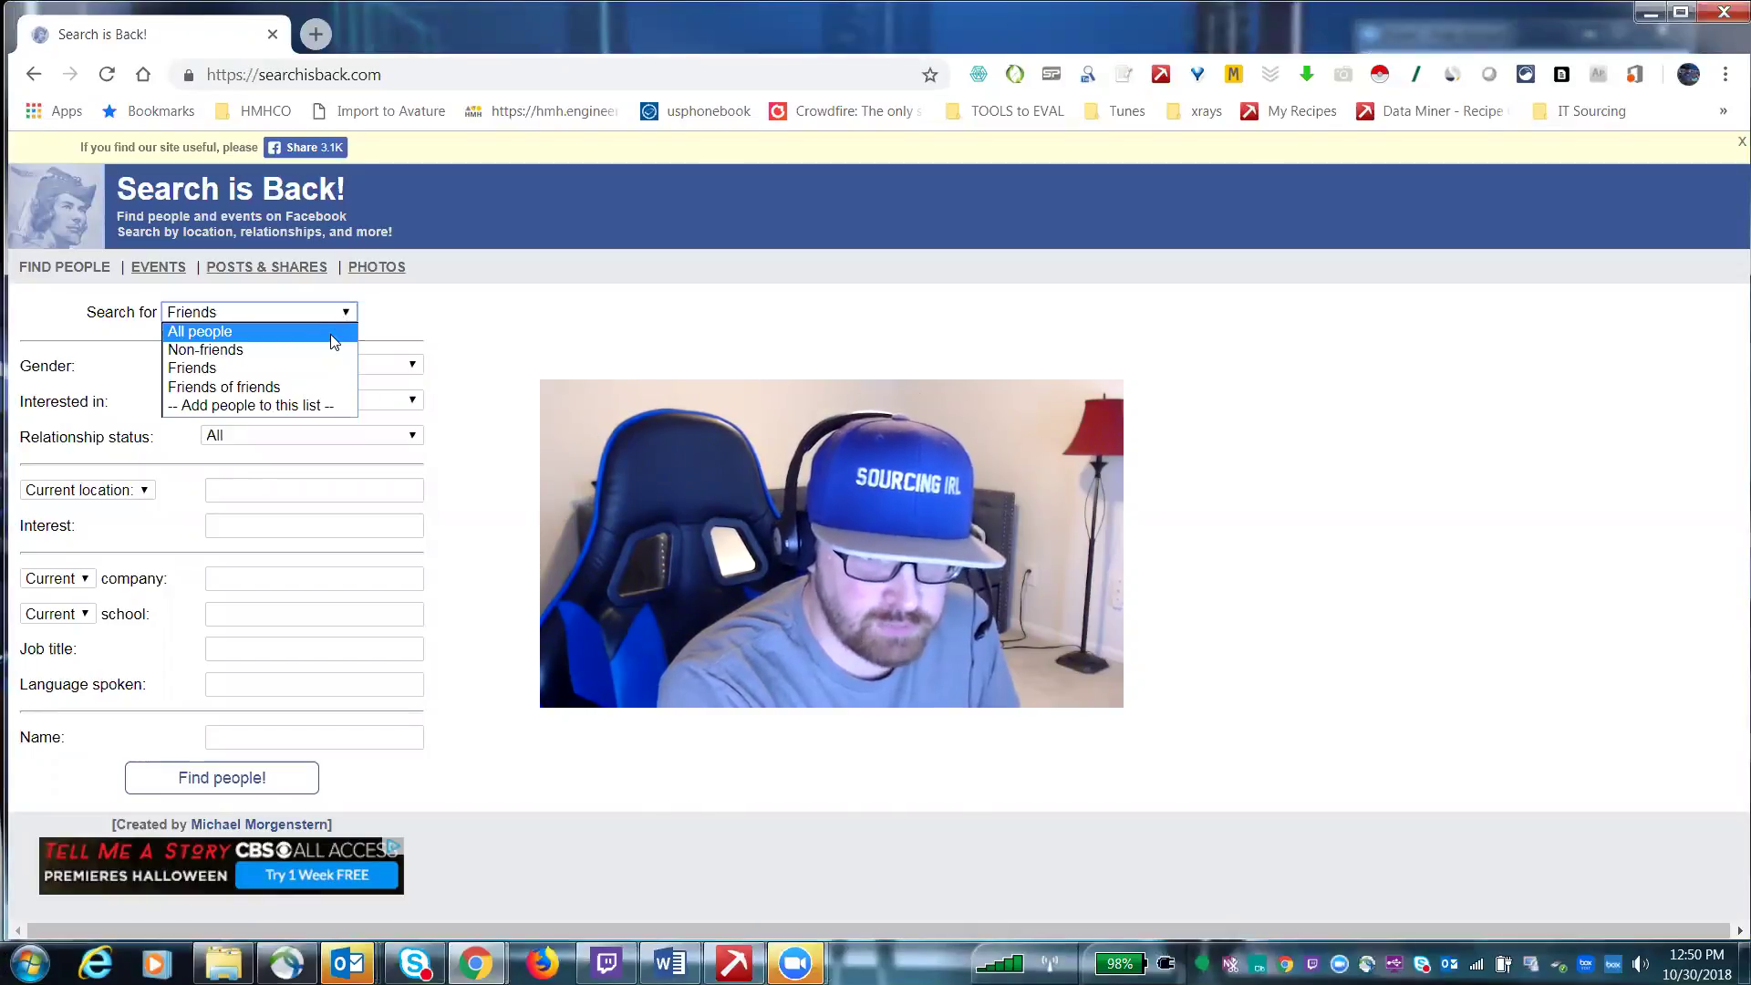
click(334, 333)
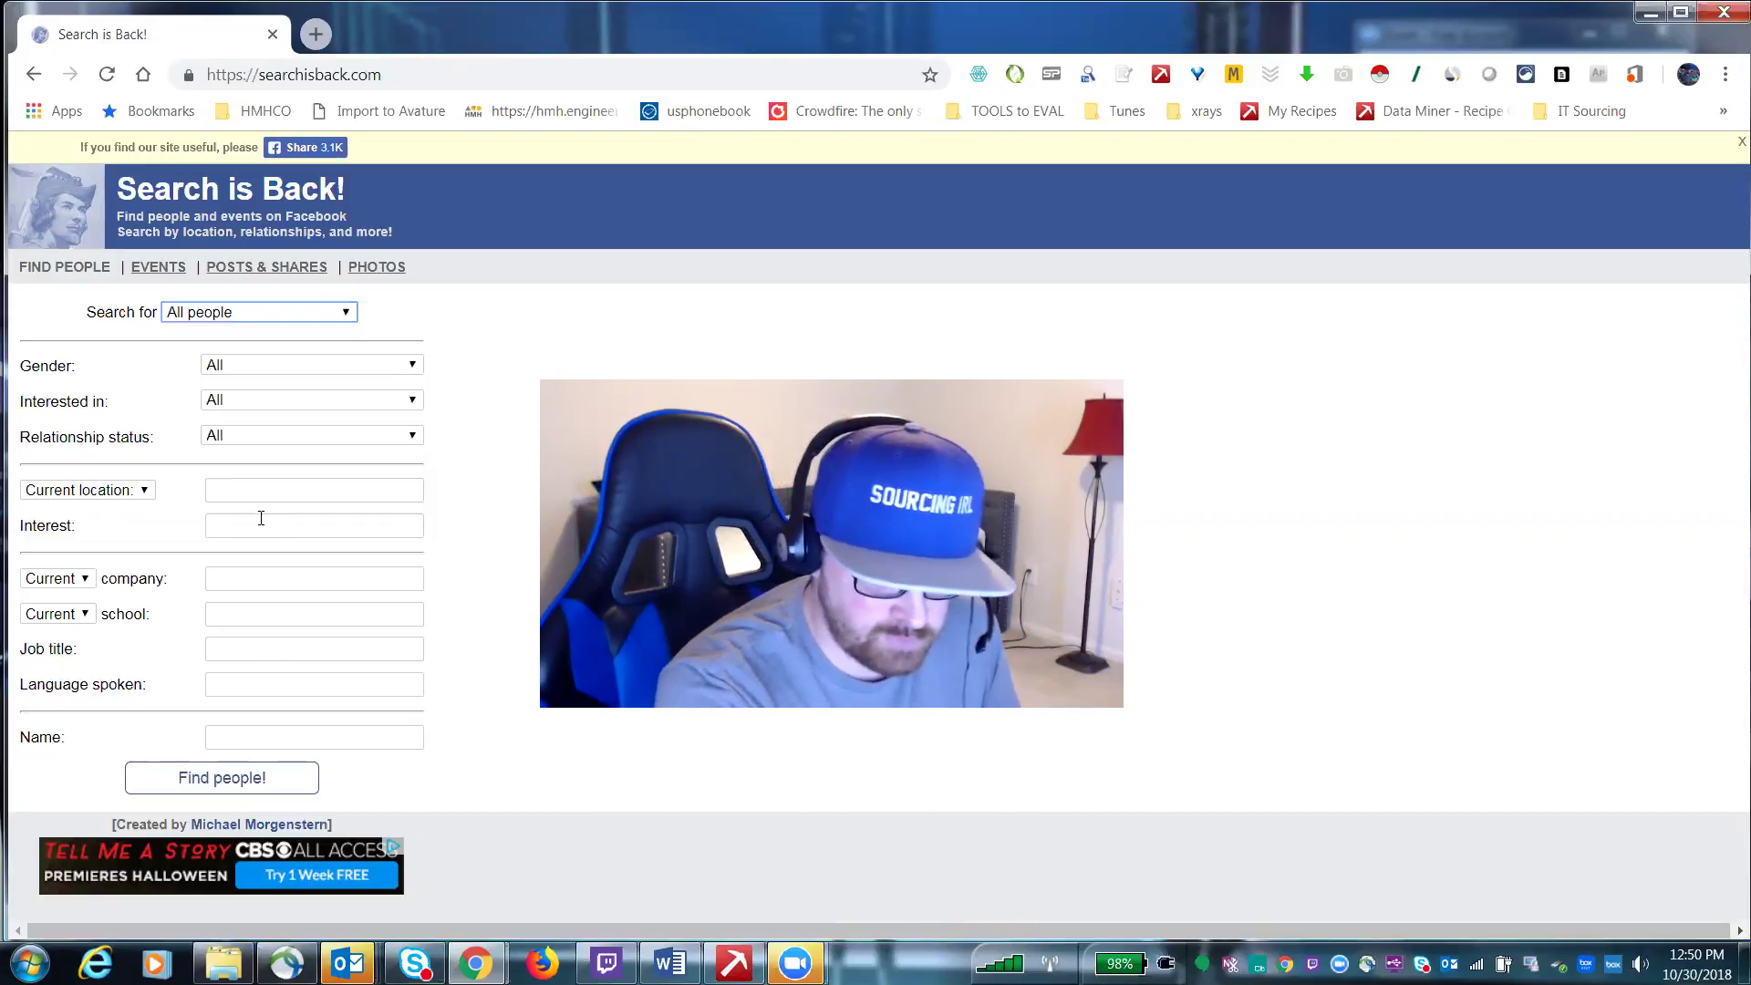
click(292, 497)
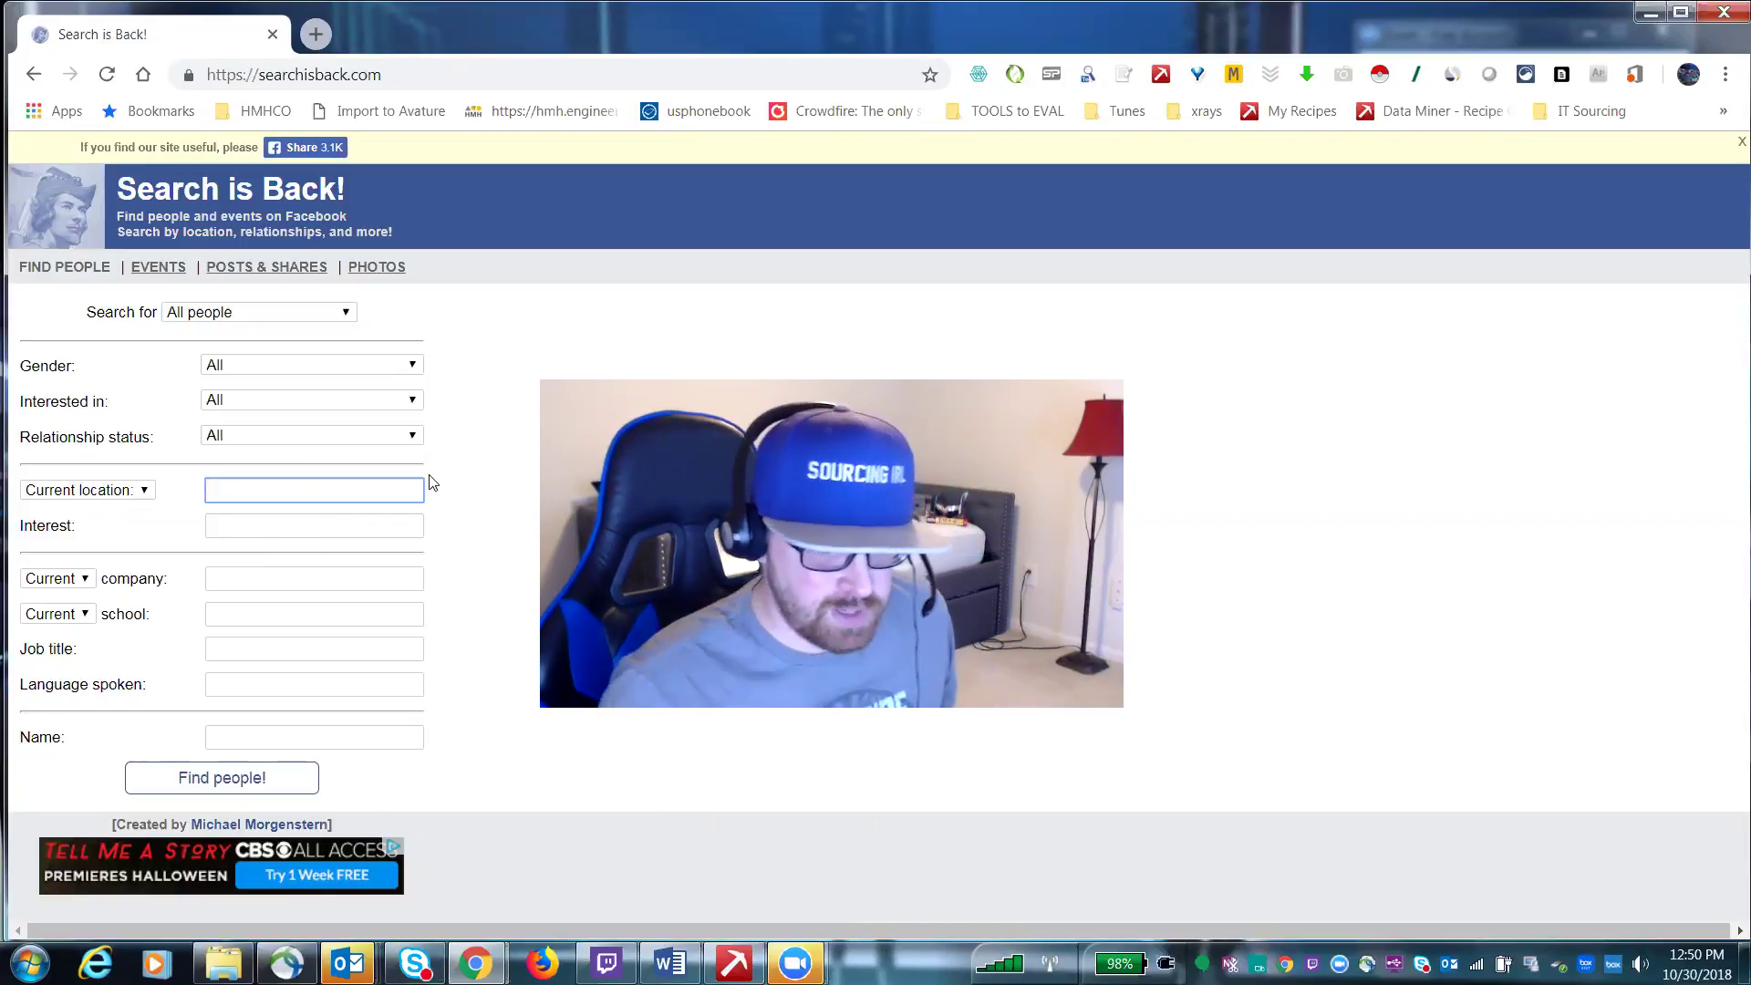
text(hous)
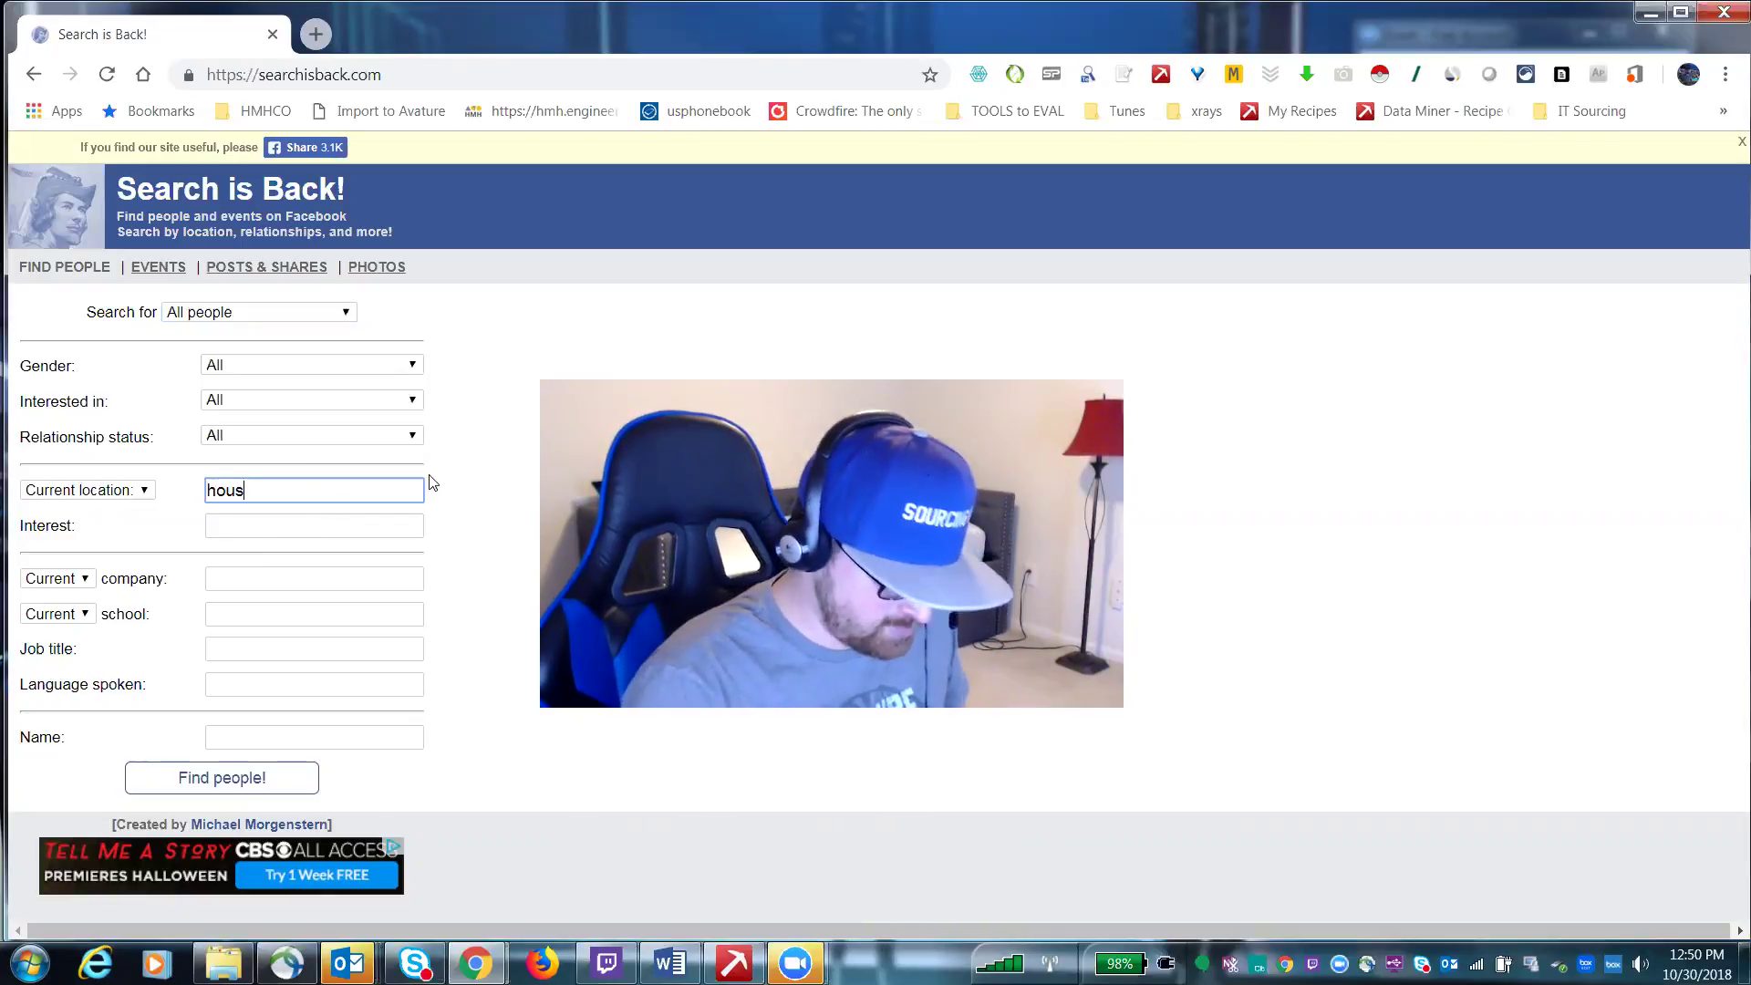
text(ton)
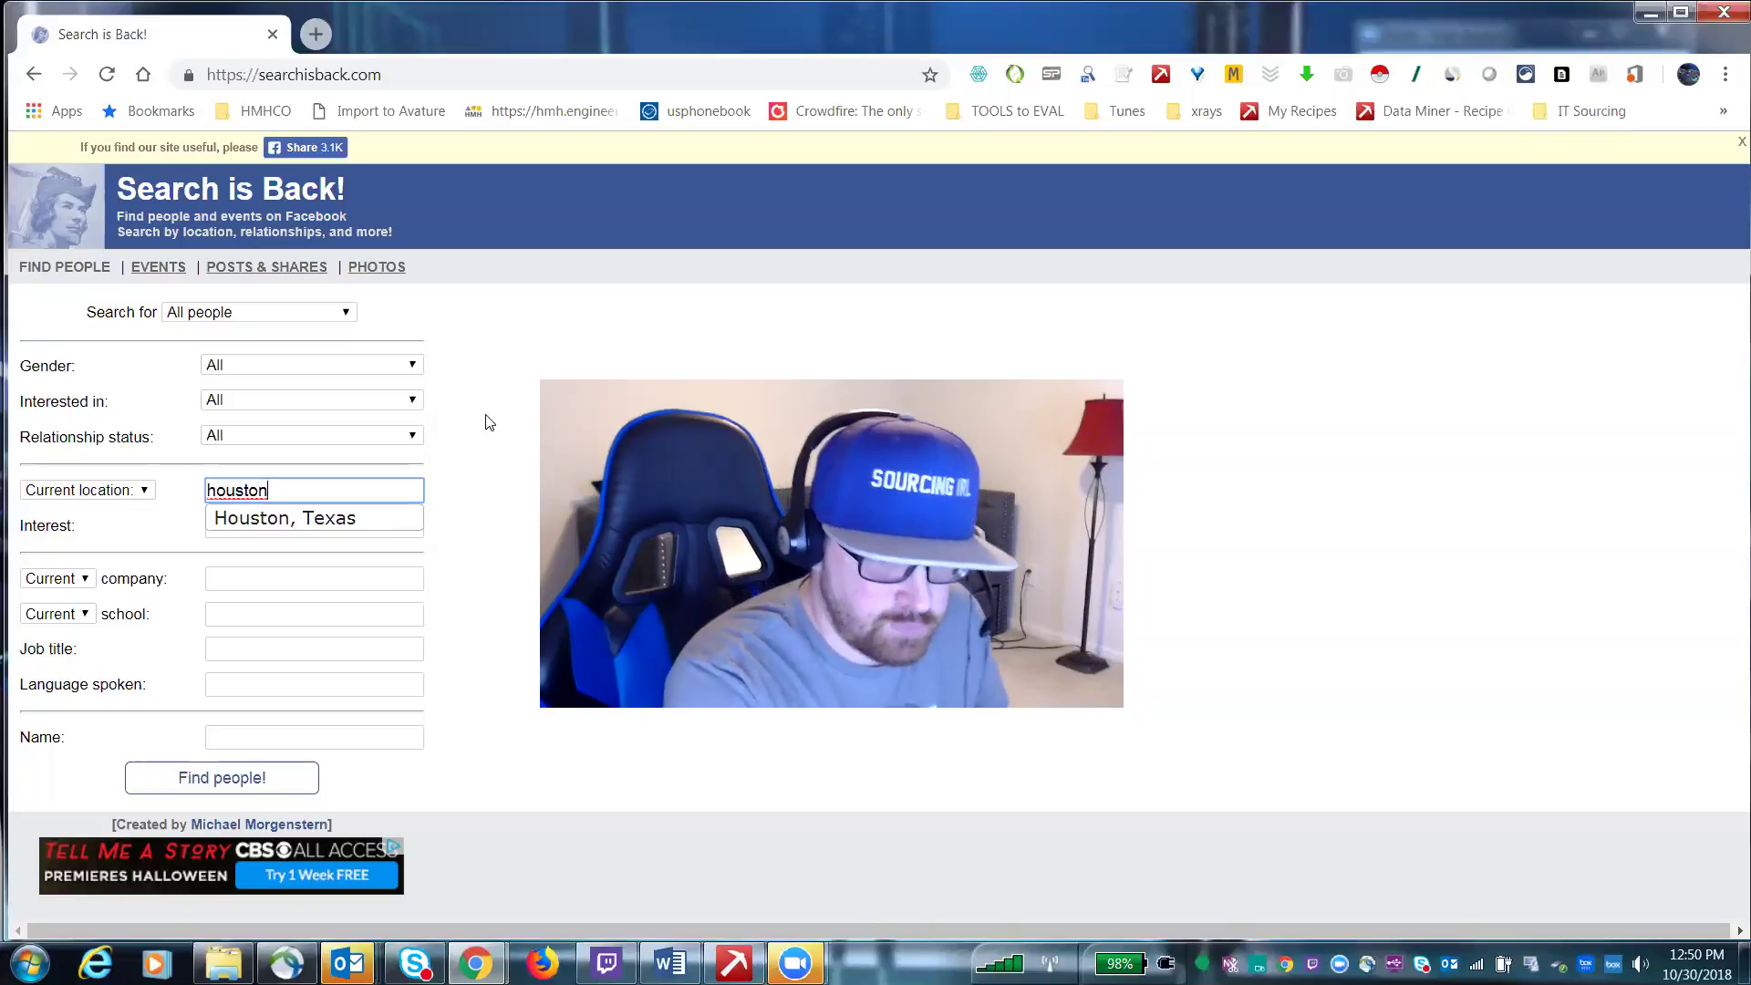
click(310, 517)
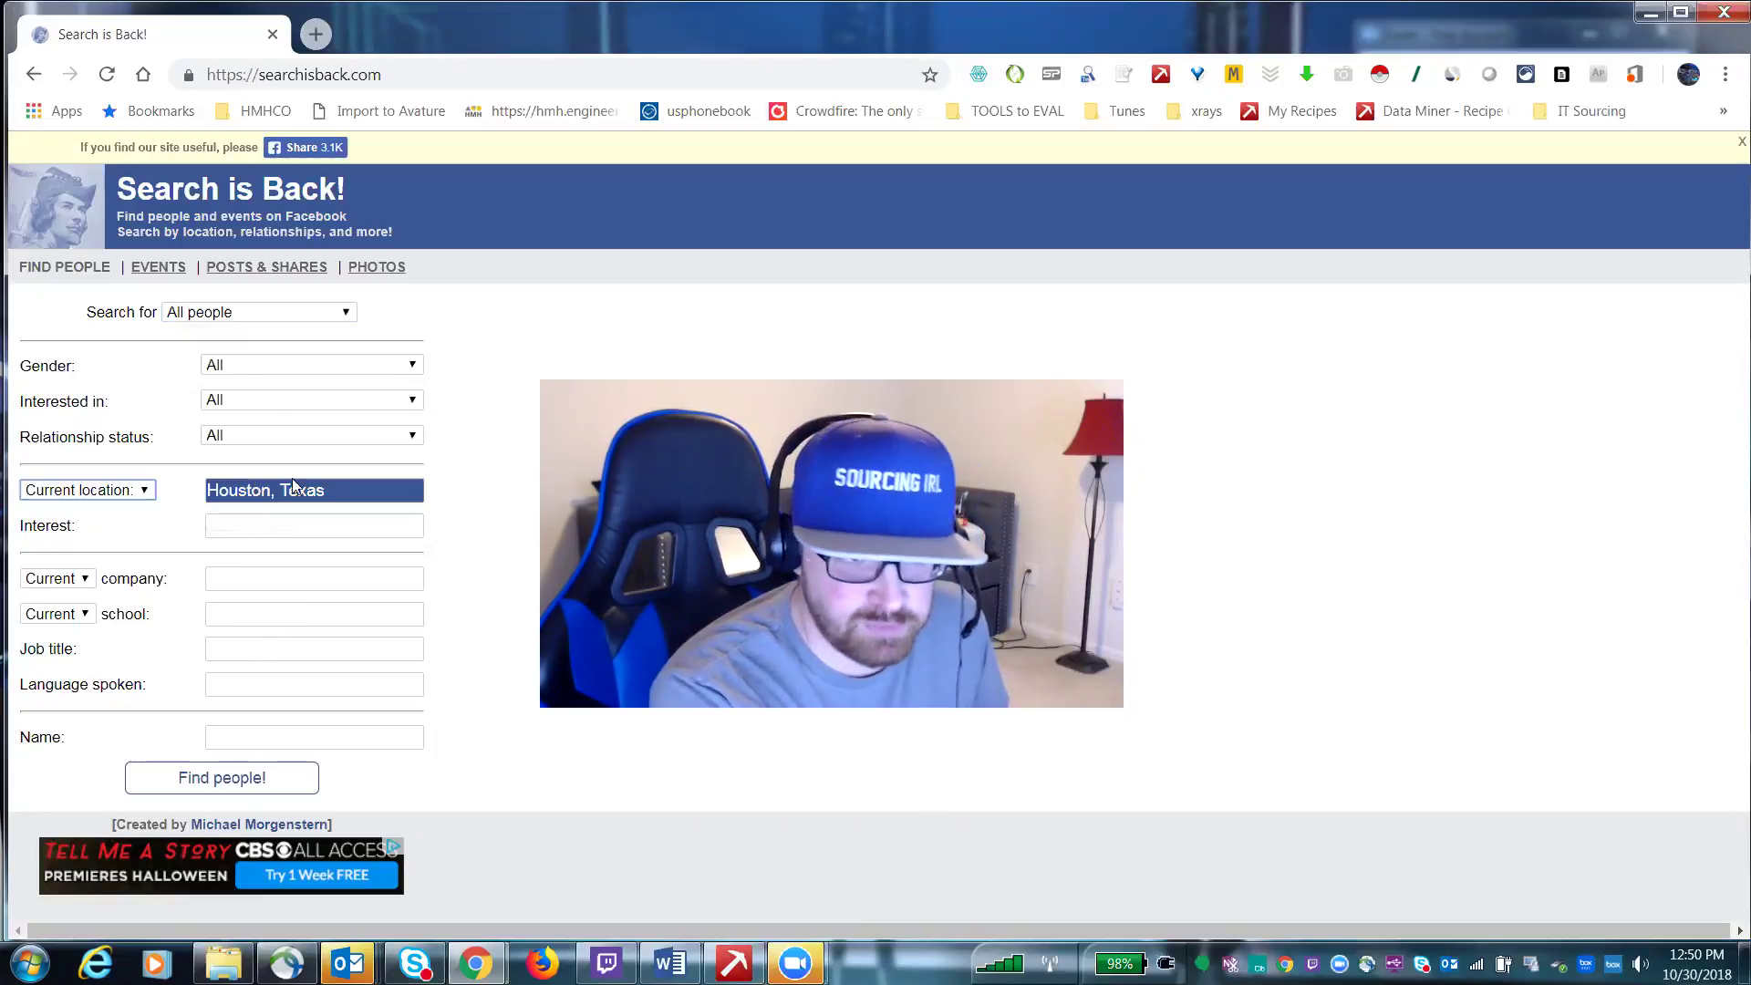
- Keep the all-people scope and set the job title to Registered Nurse
click(257, 316)
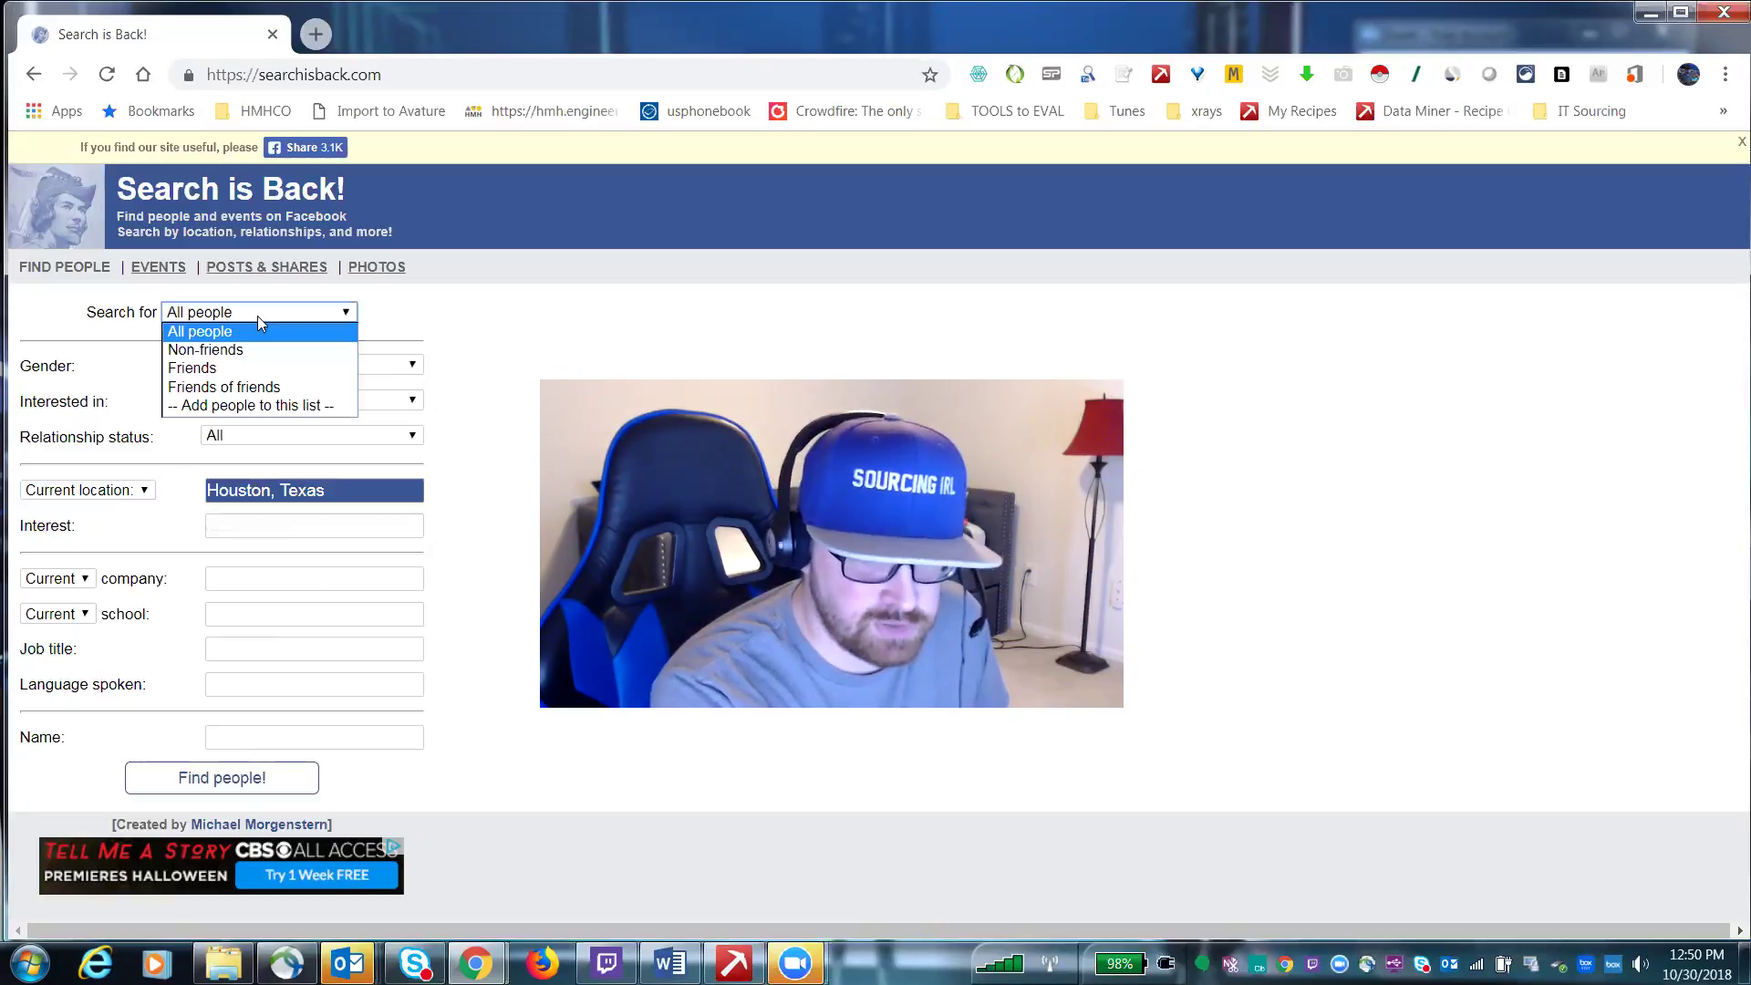
click(243, 337)
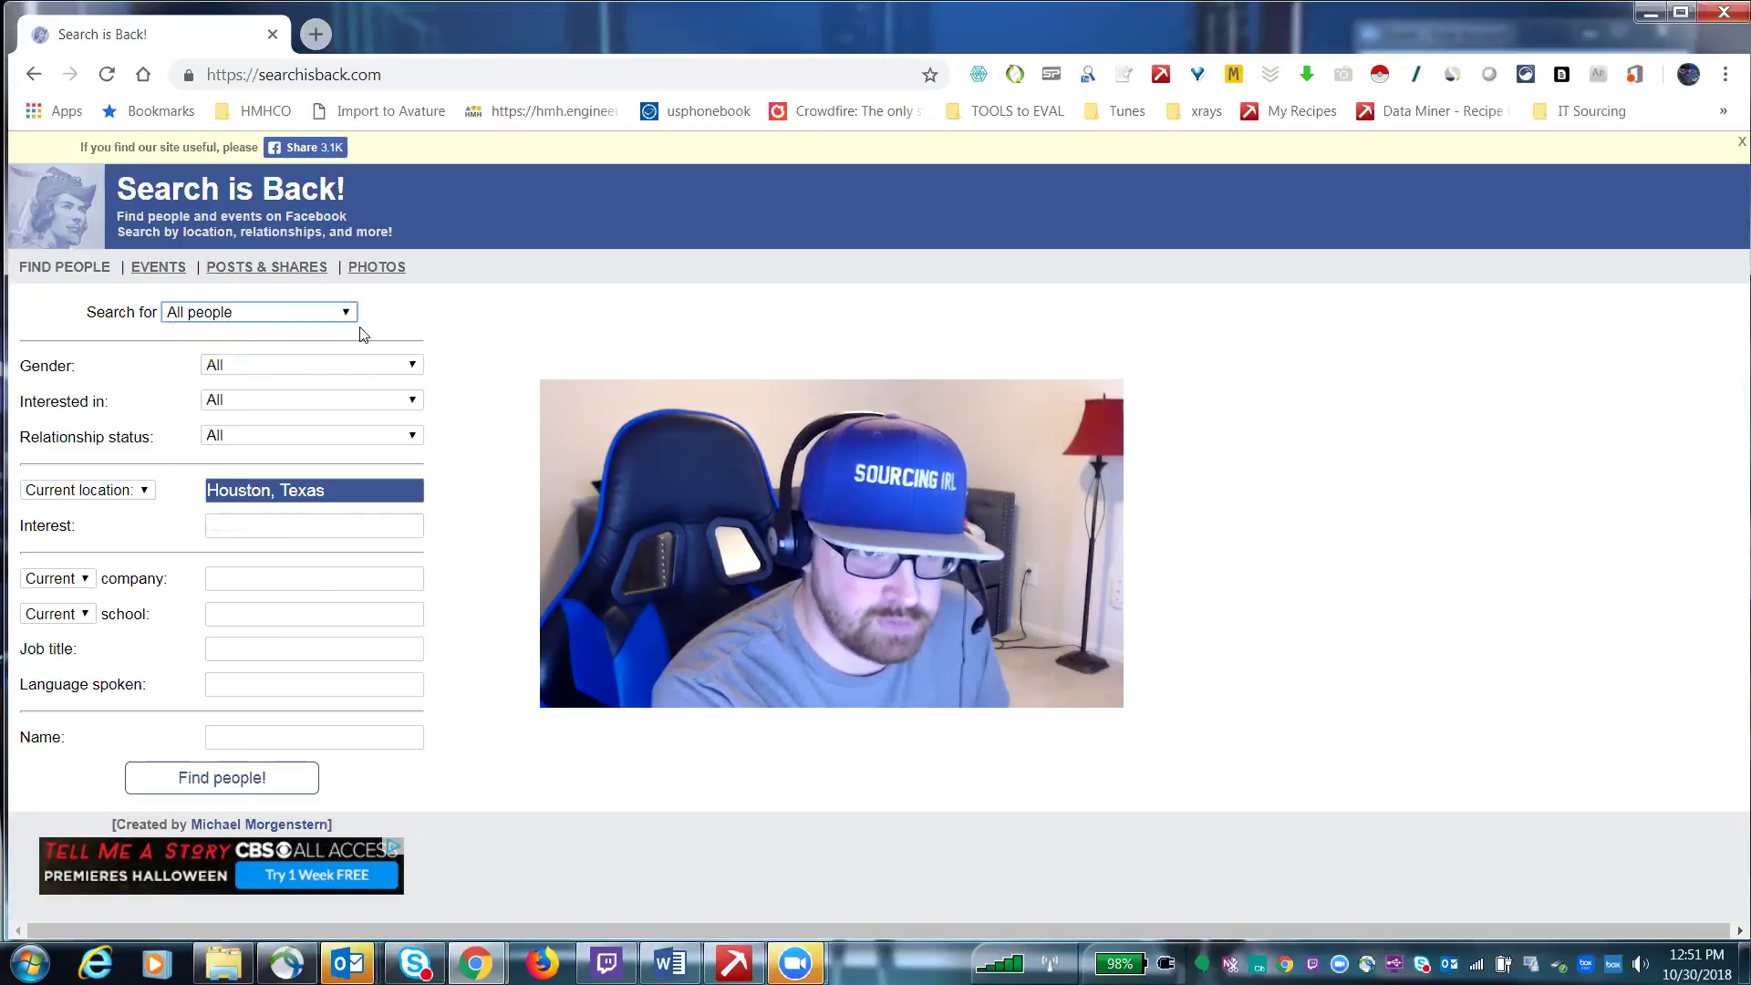
click(334, 313)
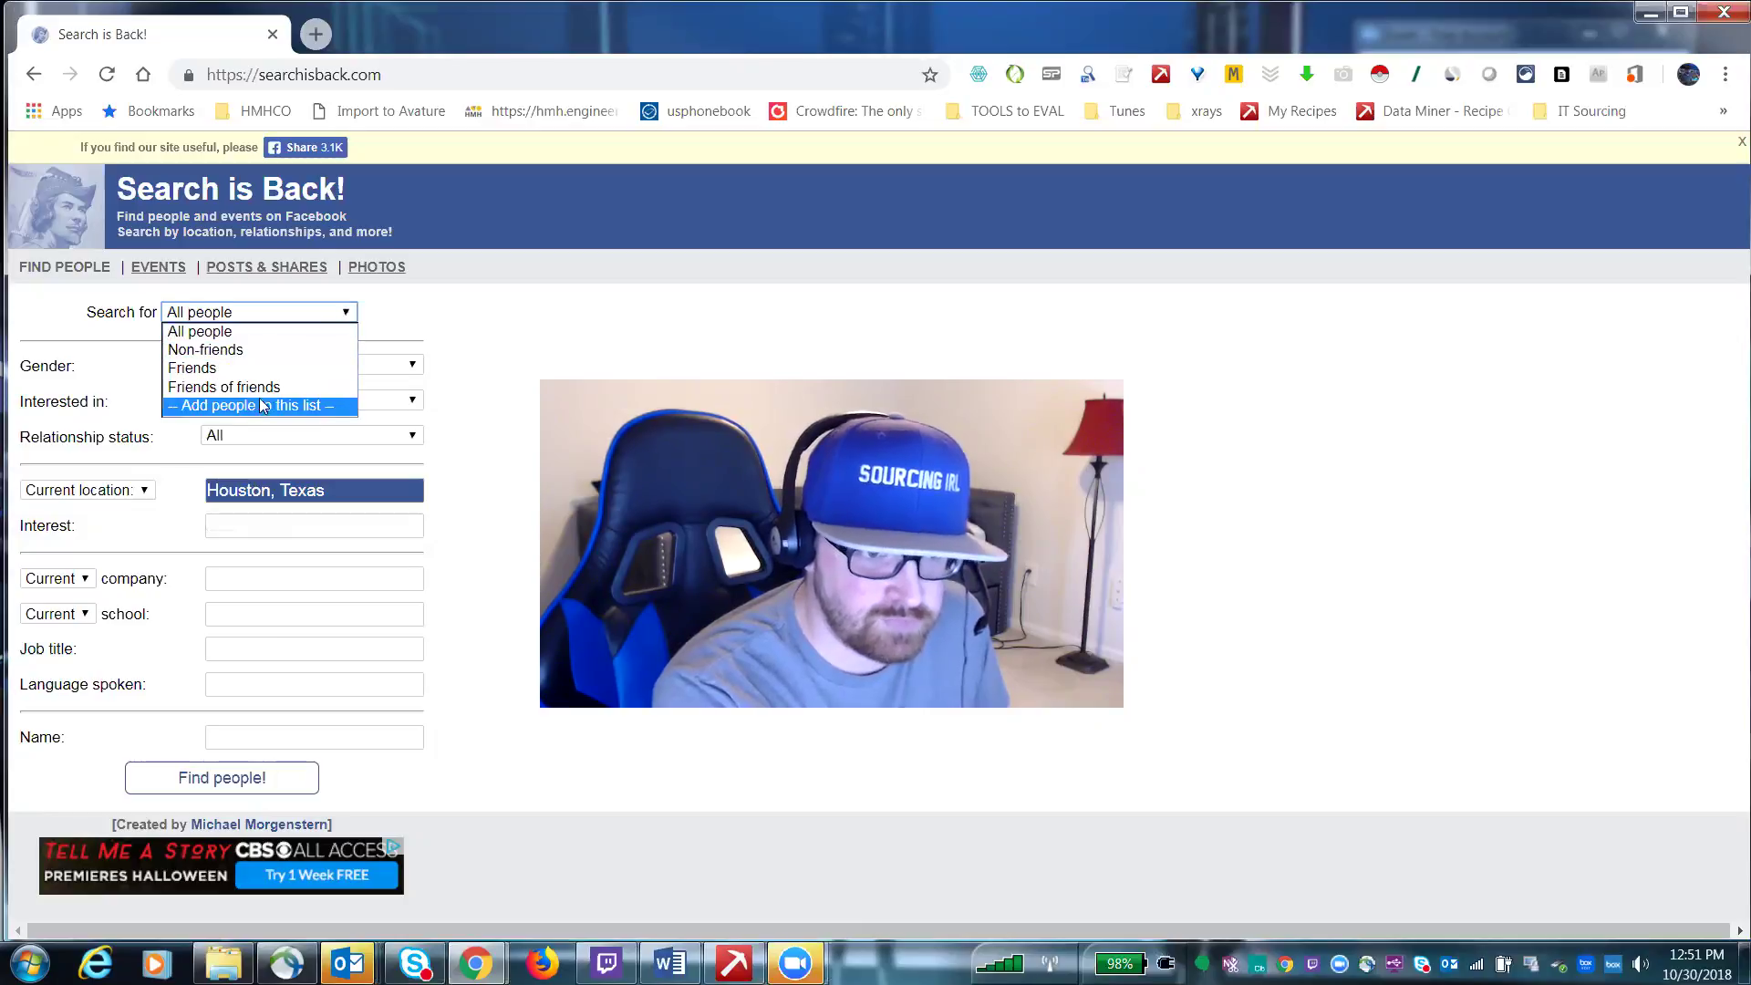
click(281, 321)
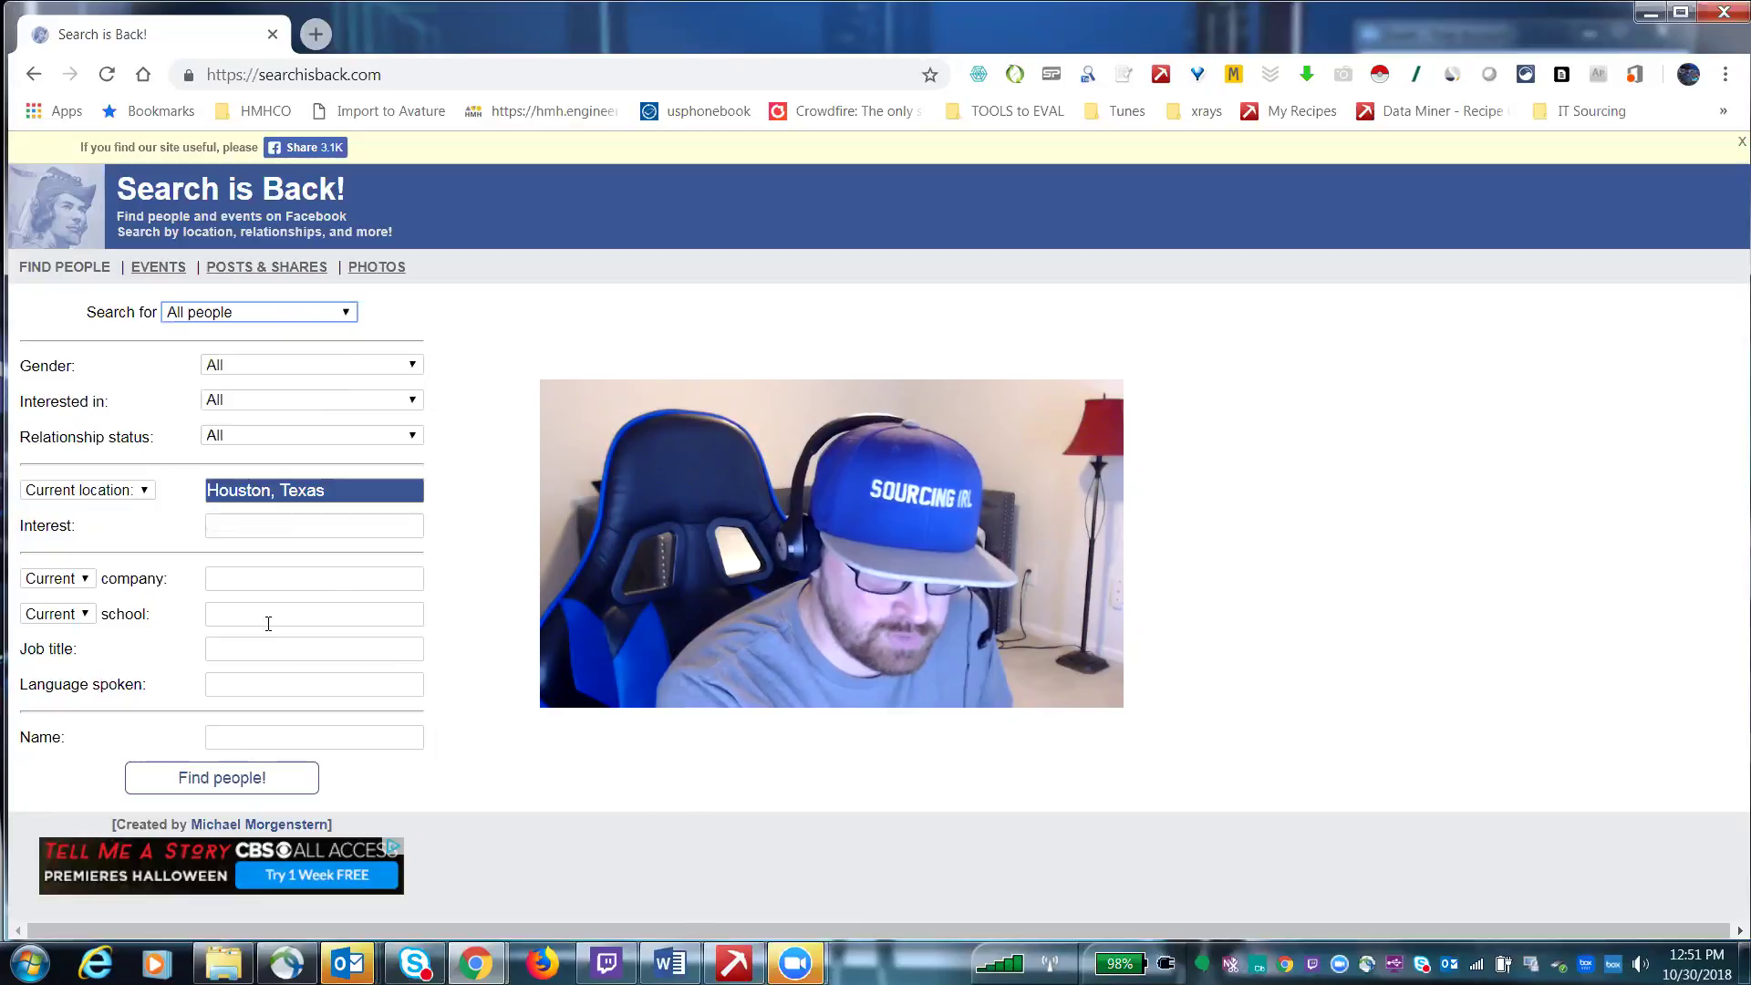
click(272, 655)
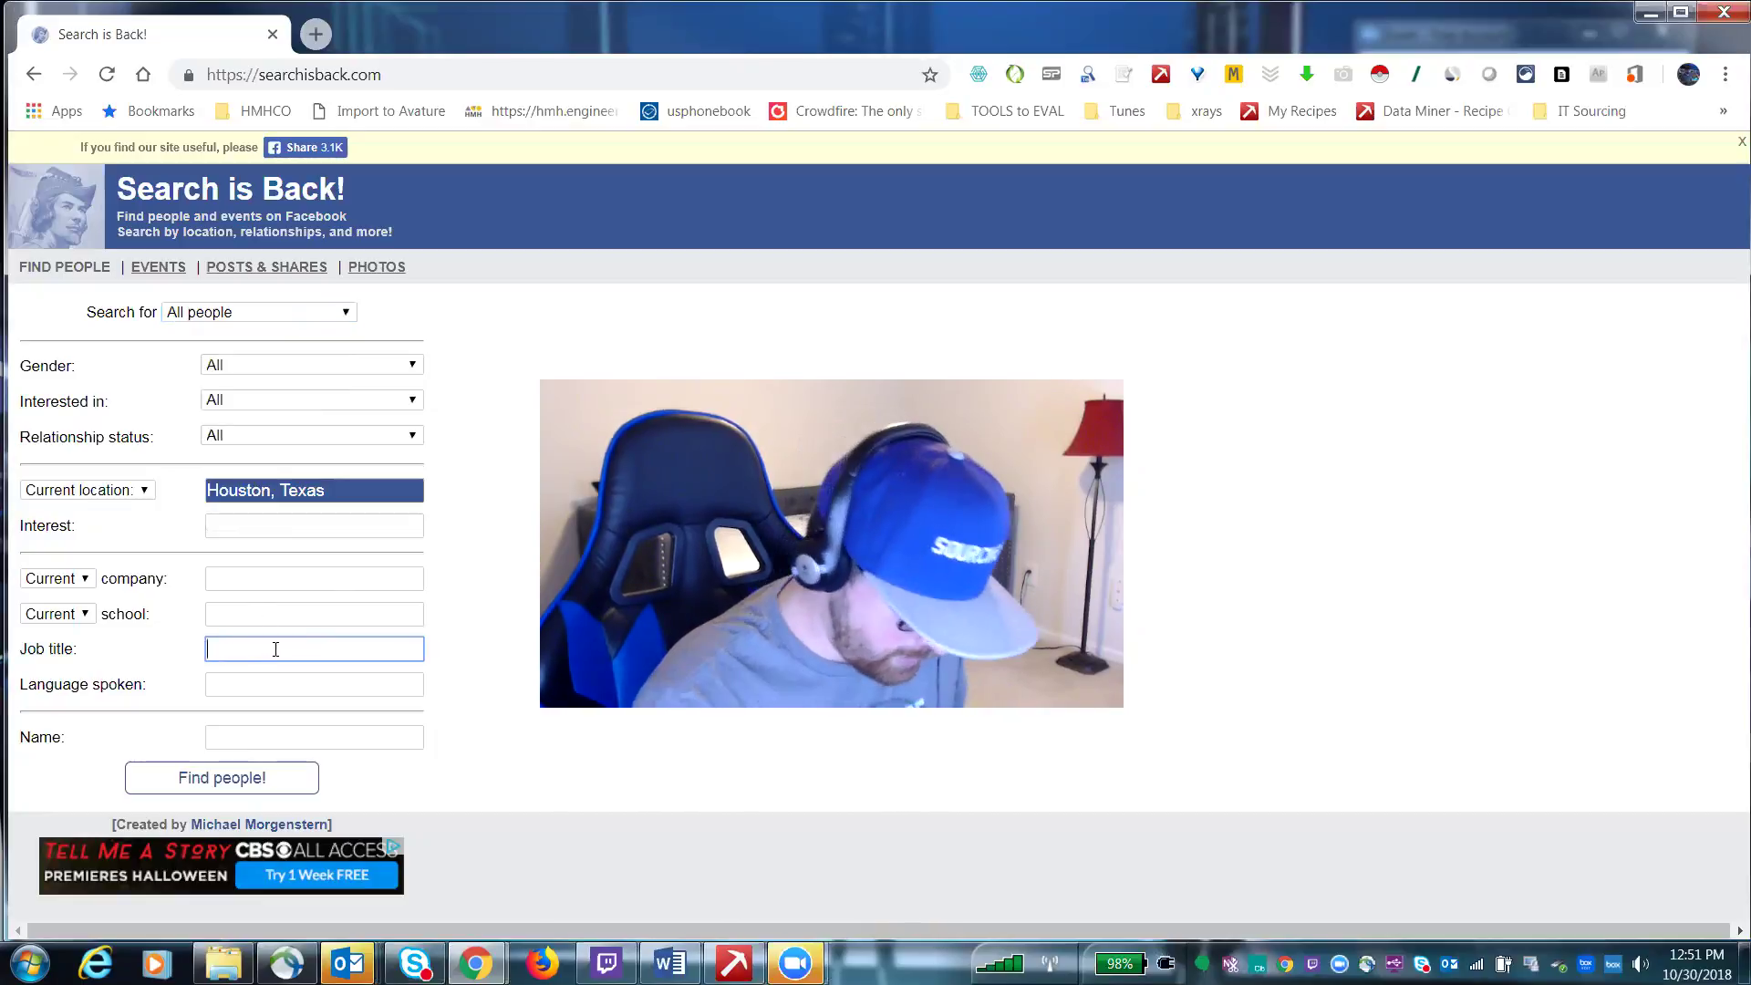
text(nurse)
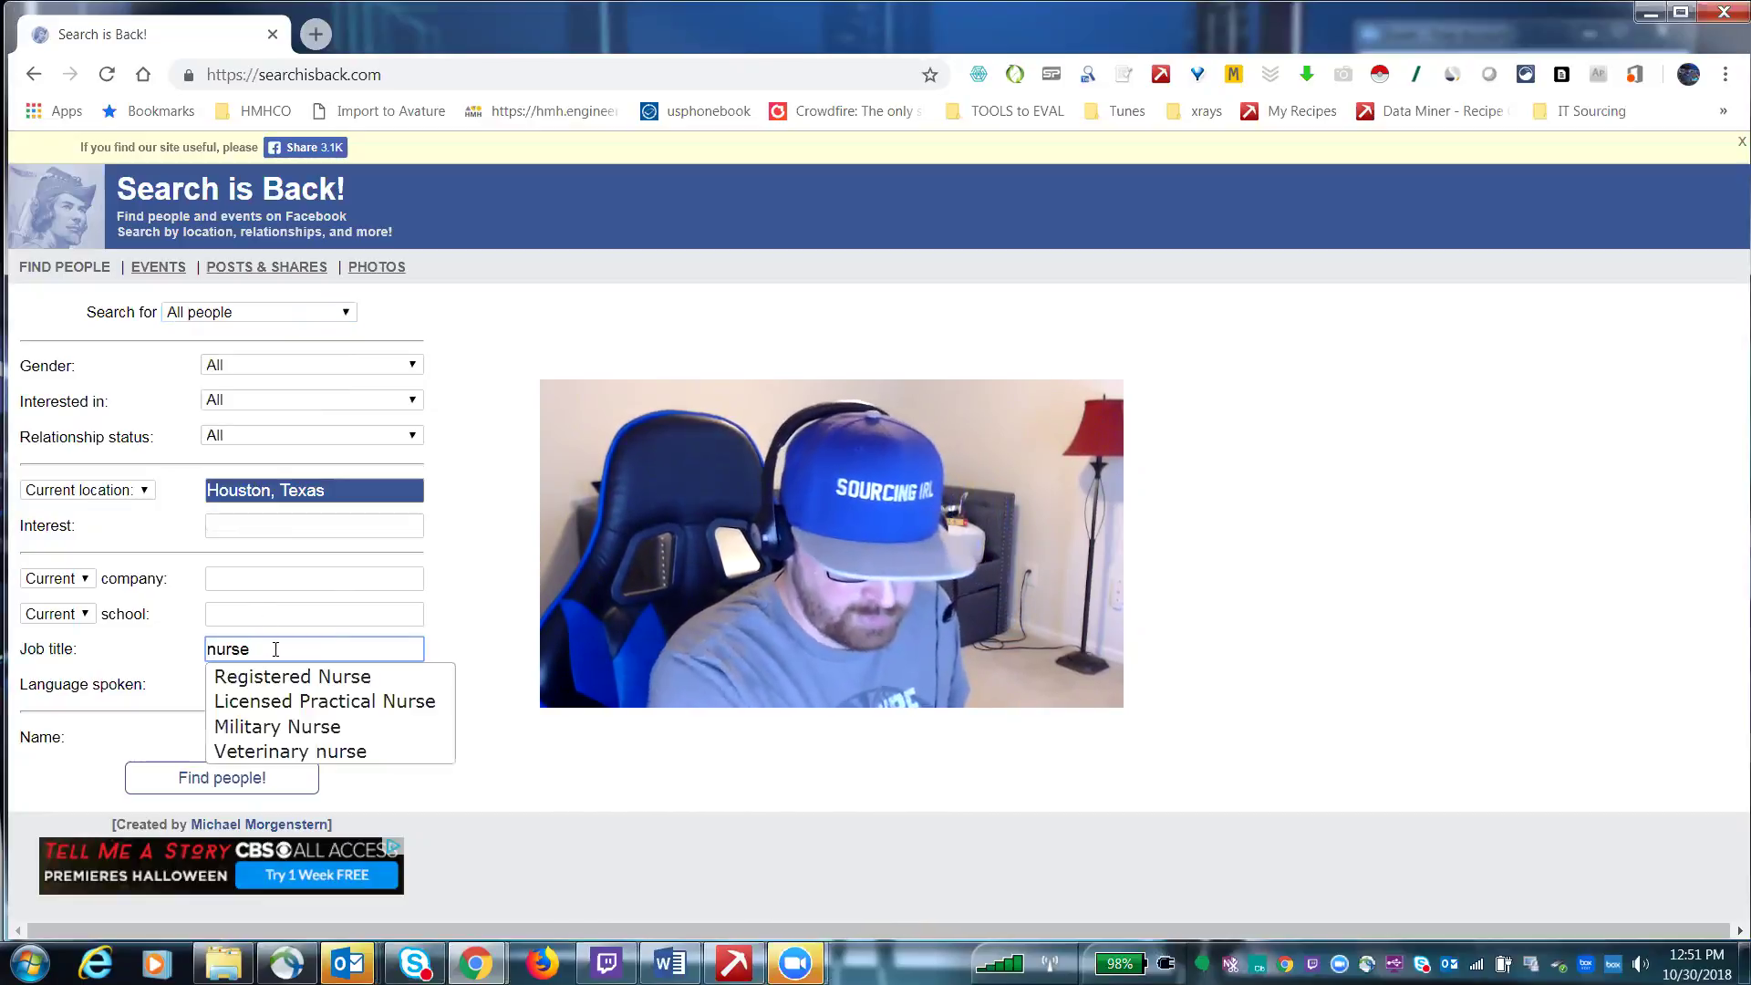
click(308, 686)
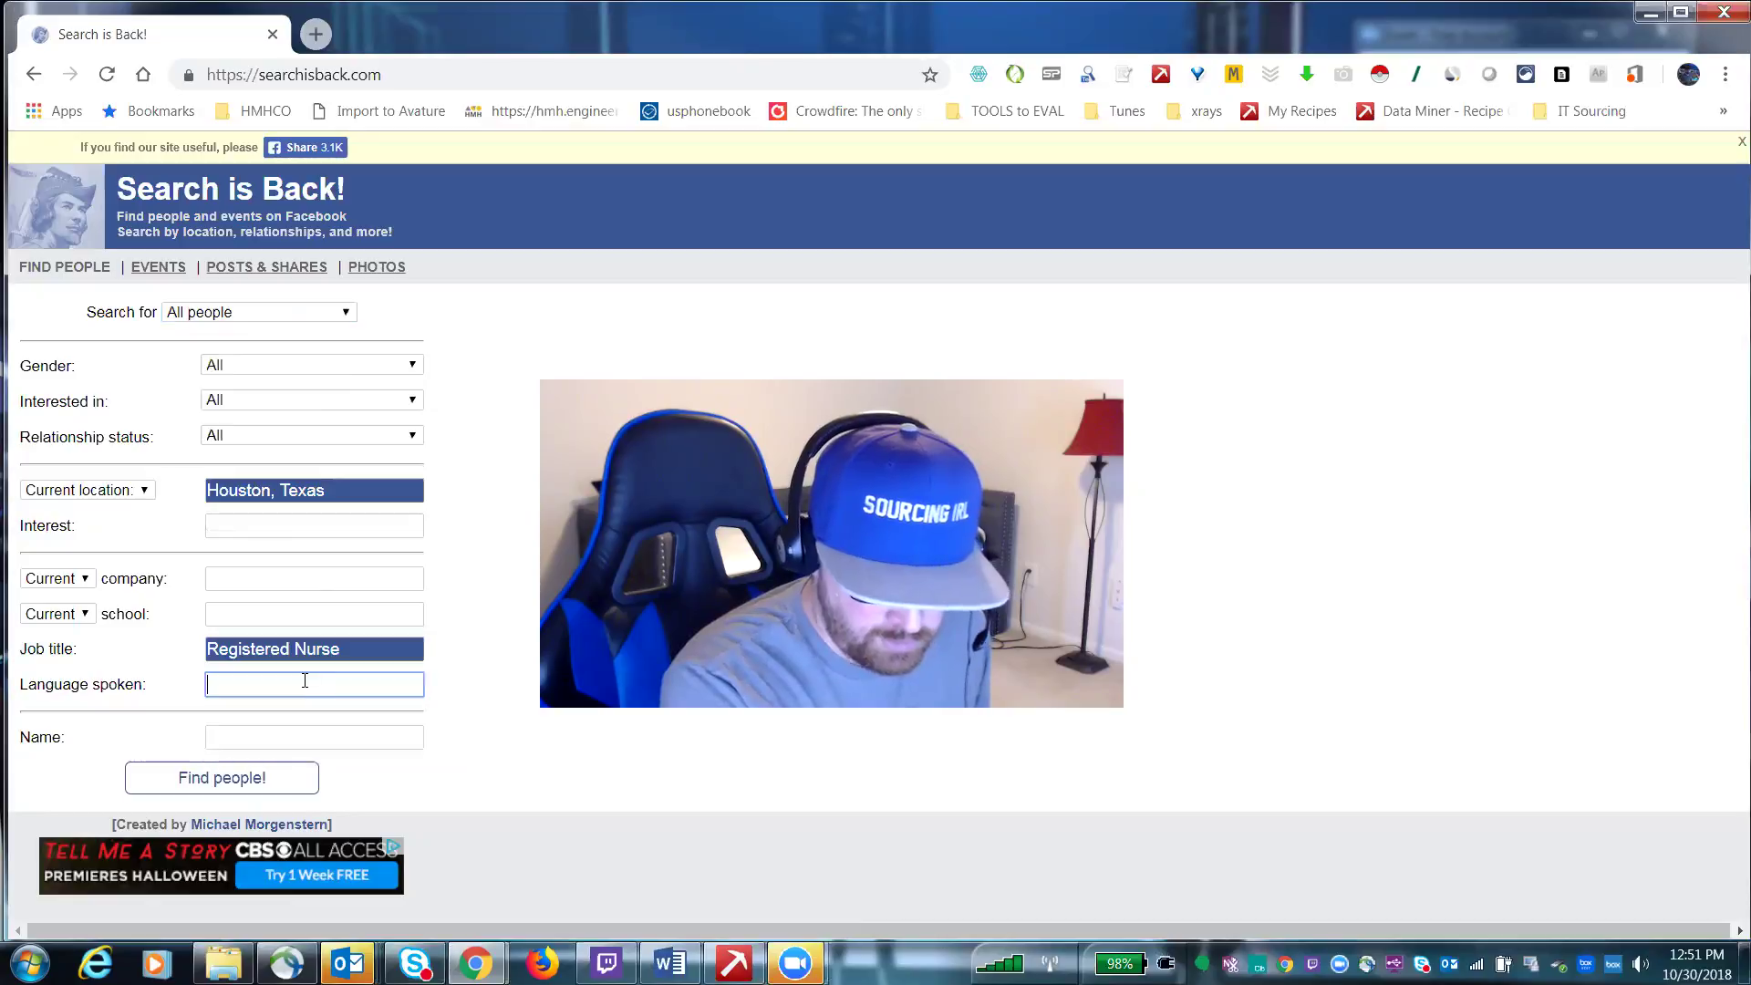
- Run the Houston registered-nurse search, scroll through Facebook's results, and return to the form
click(248, 786)
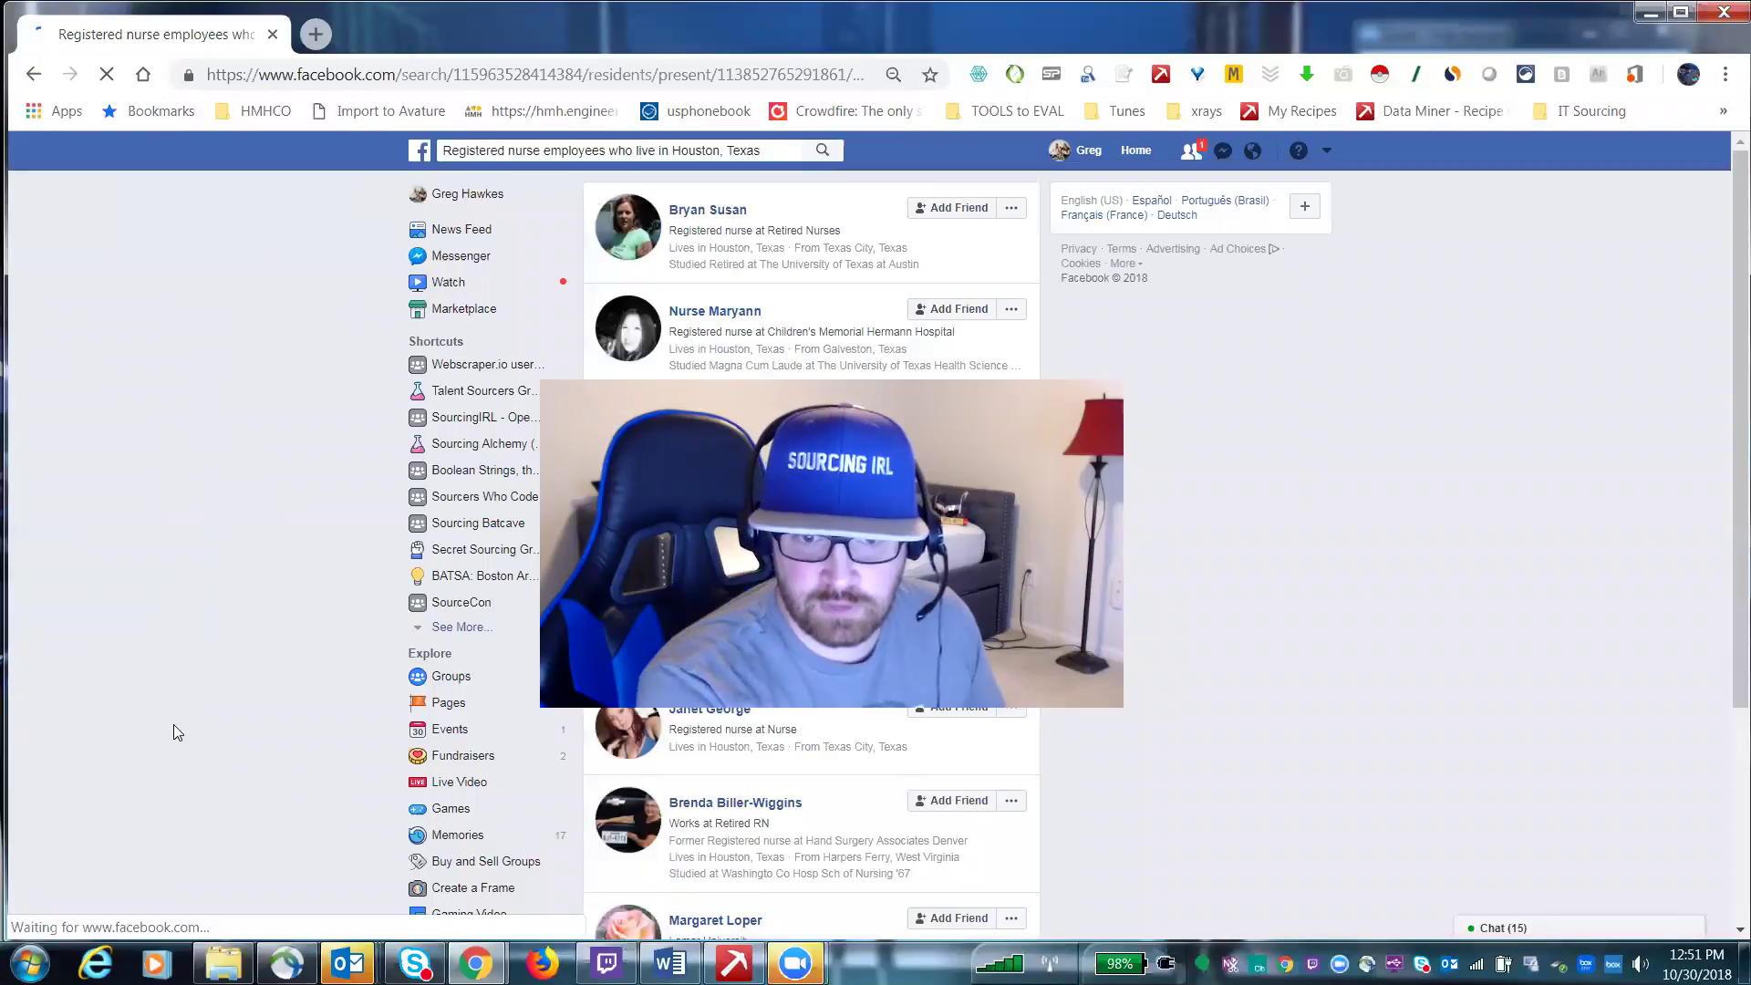
scroll(802, 475, down, 10)
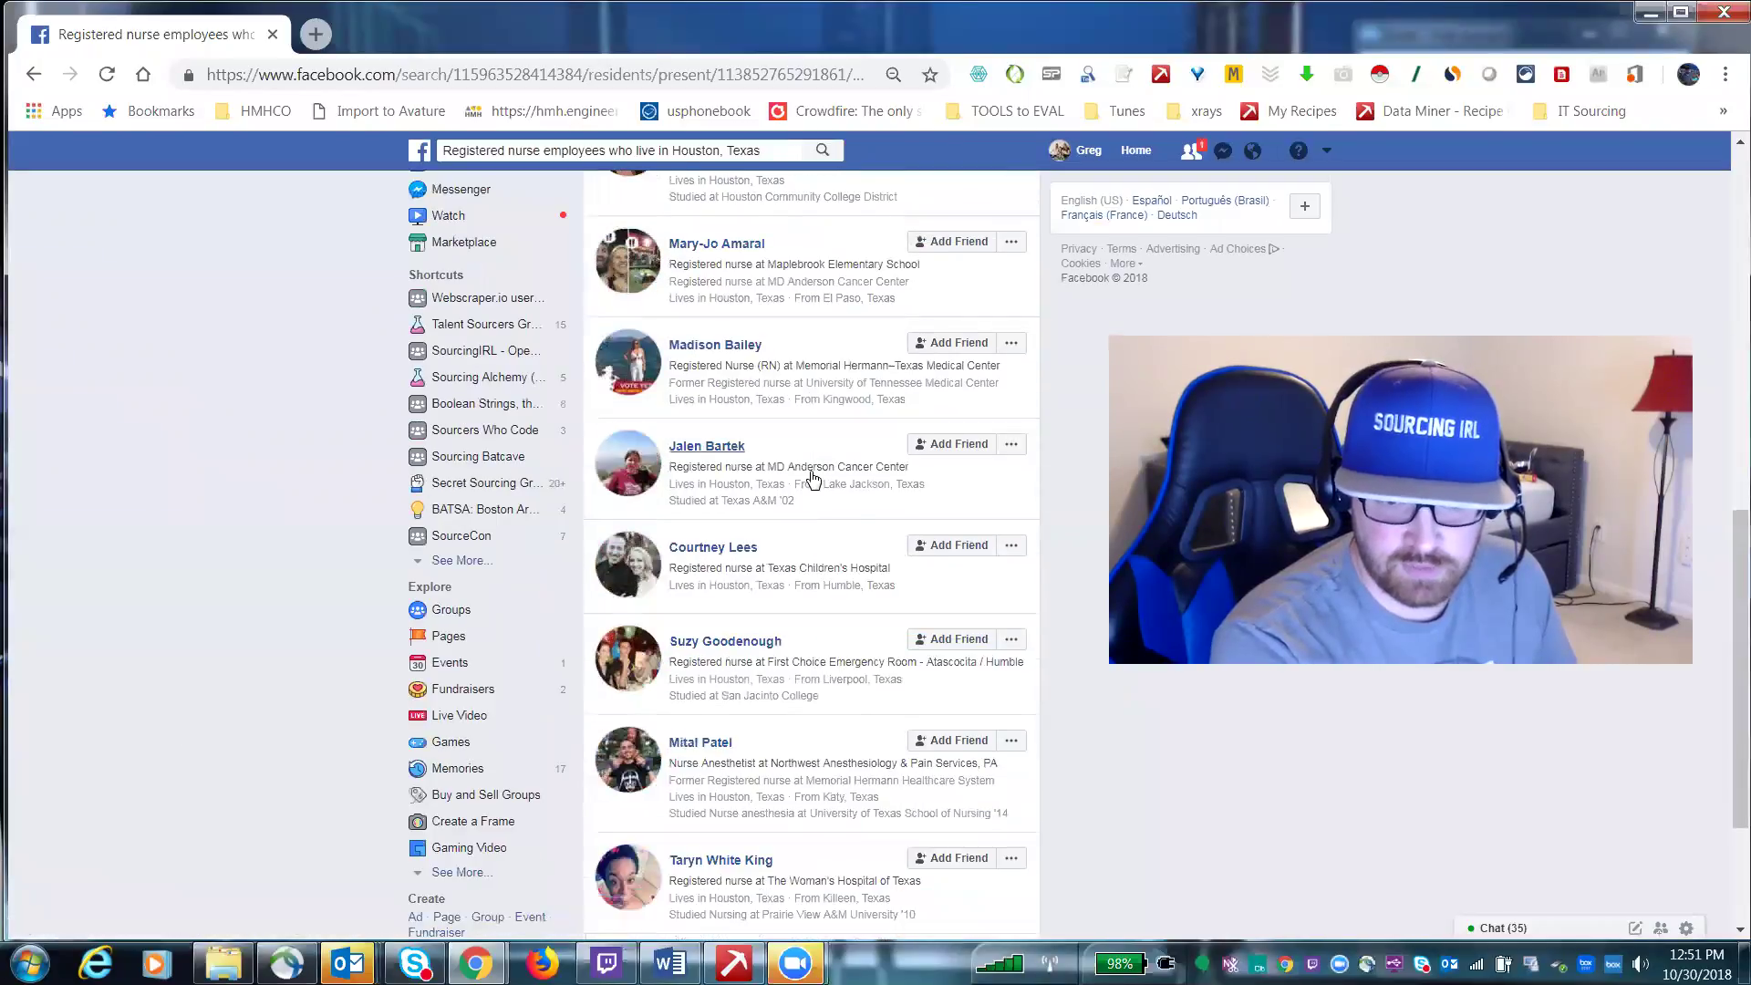
scroll(814, 478, down, 12)
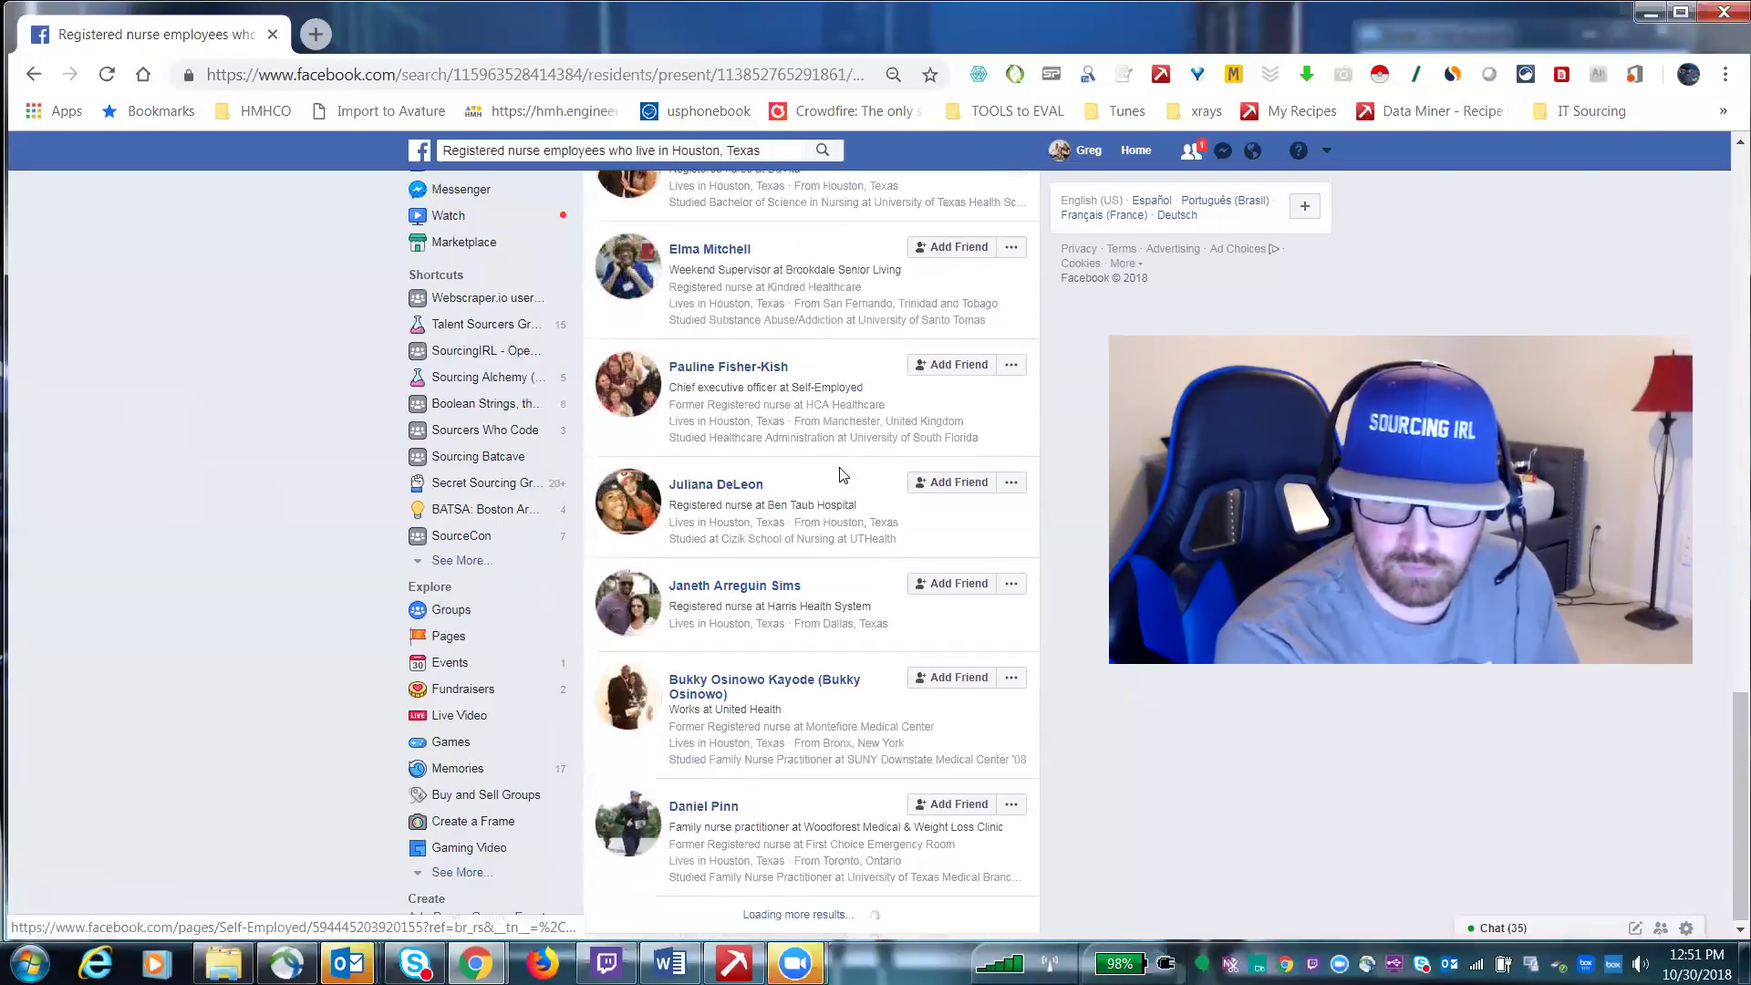
scroll(784, 502, up, 6)
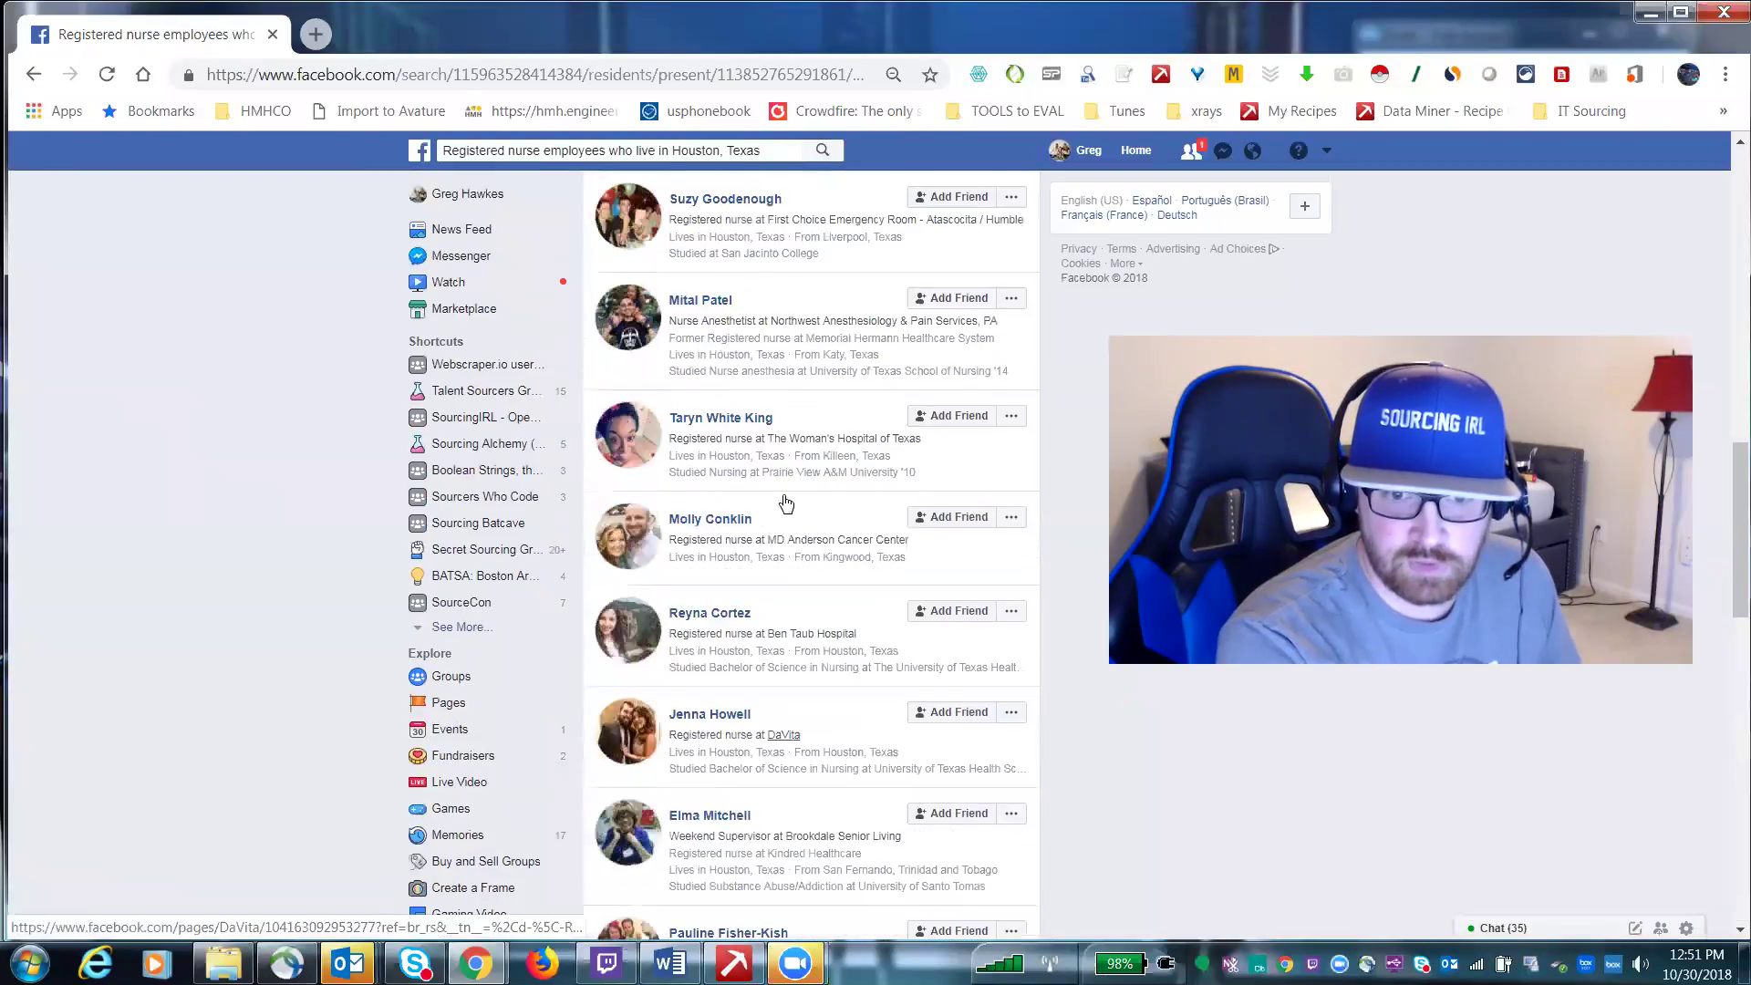
scroll(787, 502, up, 8)
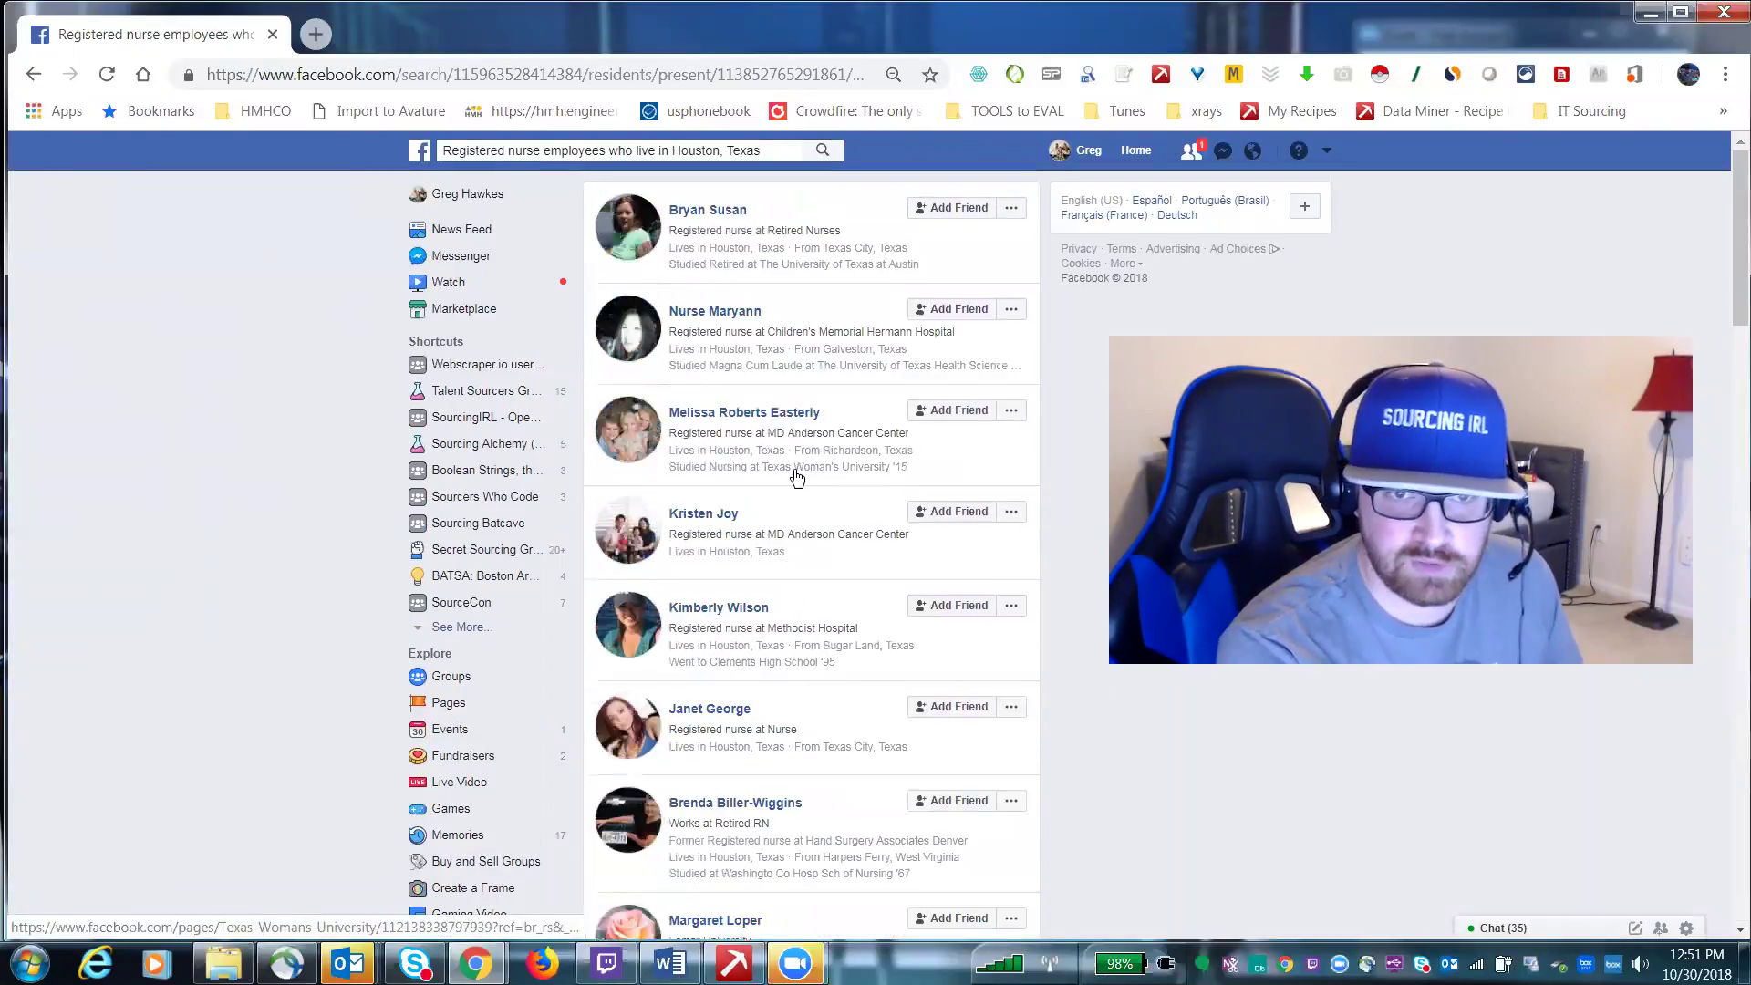
click(31, 75)
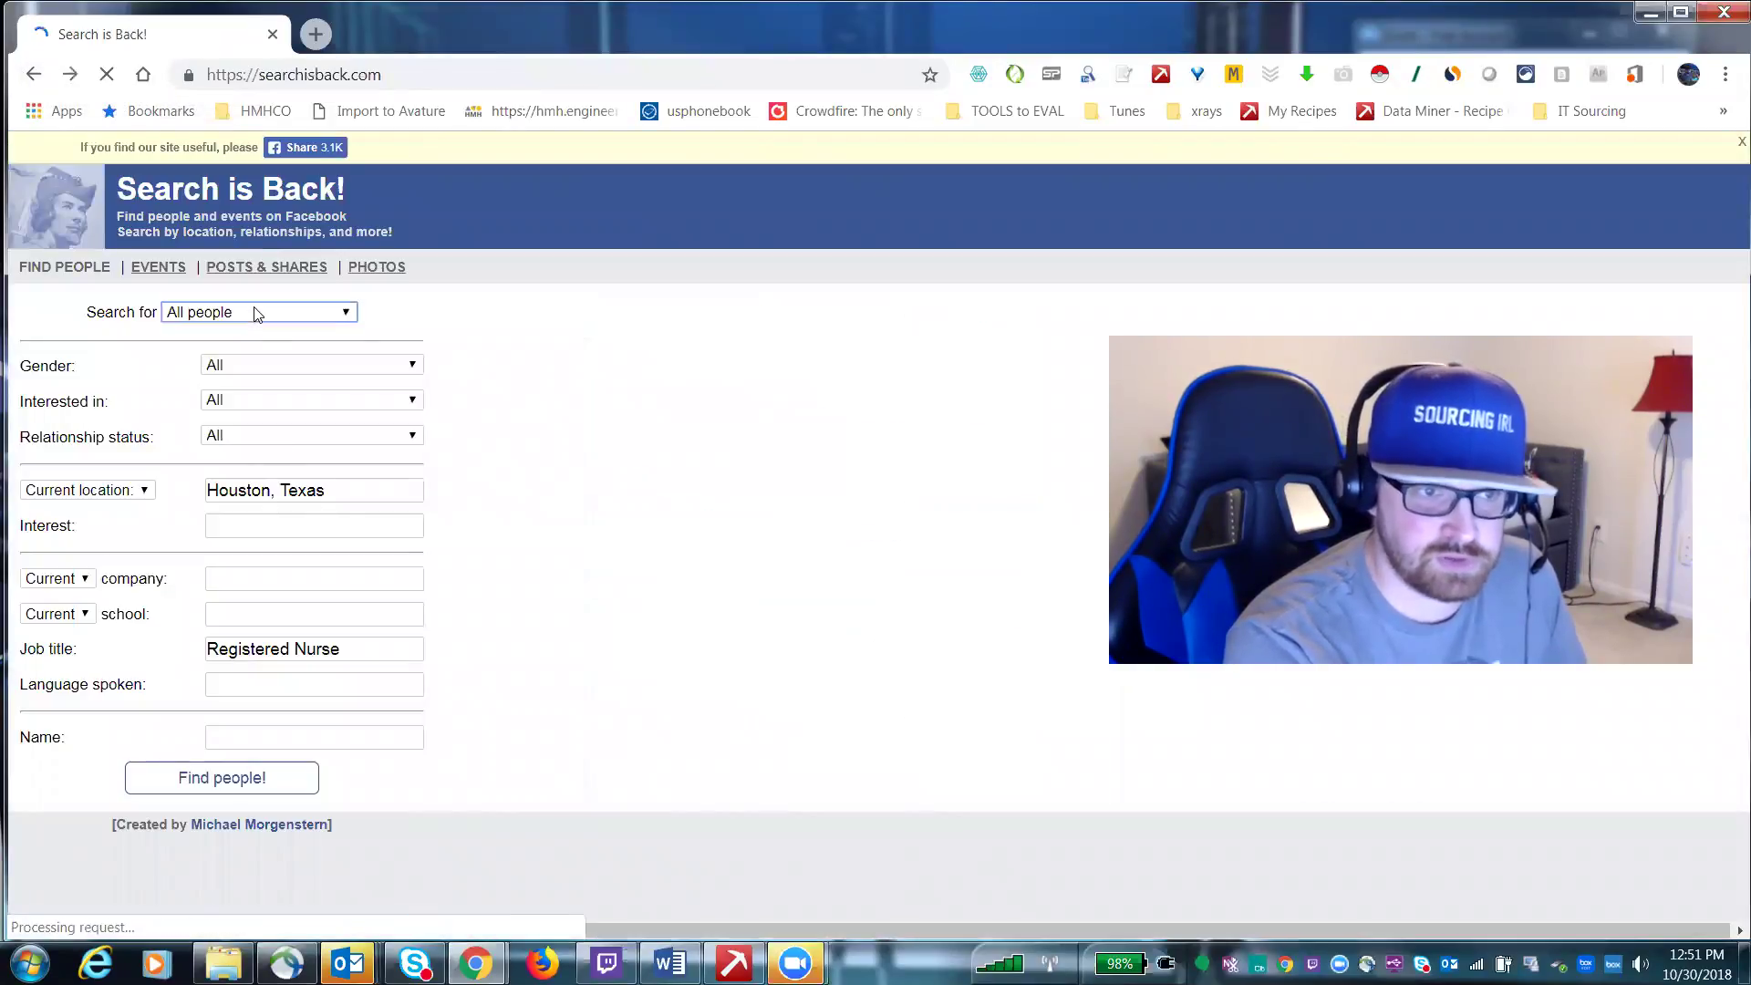
- Keep all people as the scope and change the location to Boston, Massachusetts
click(255, 313)
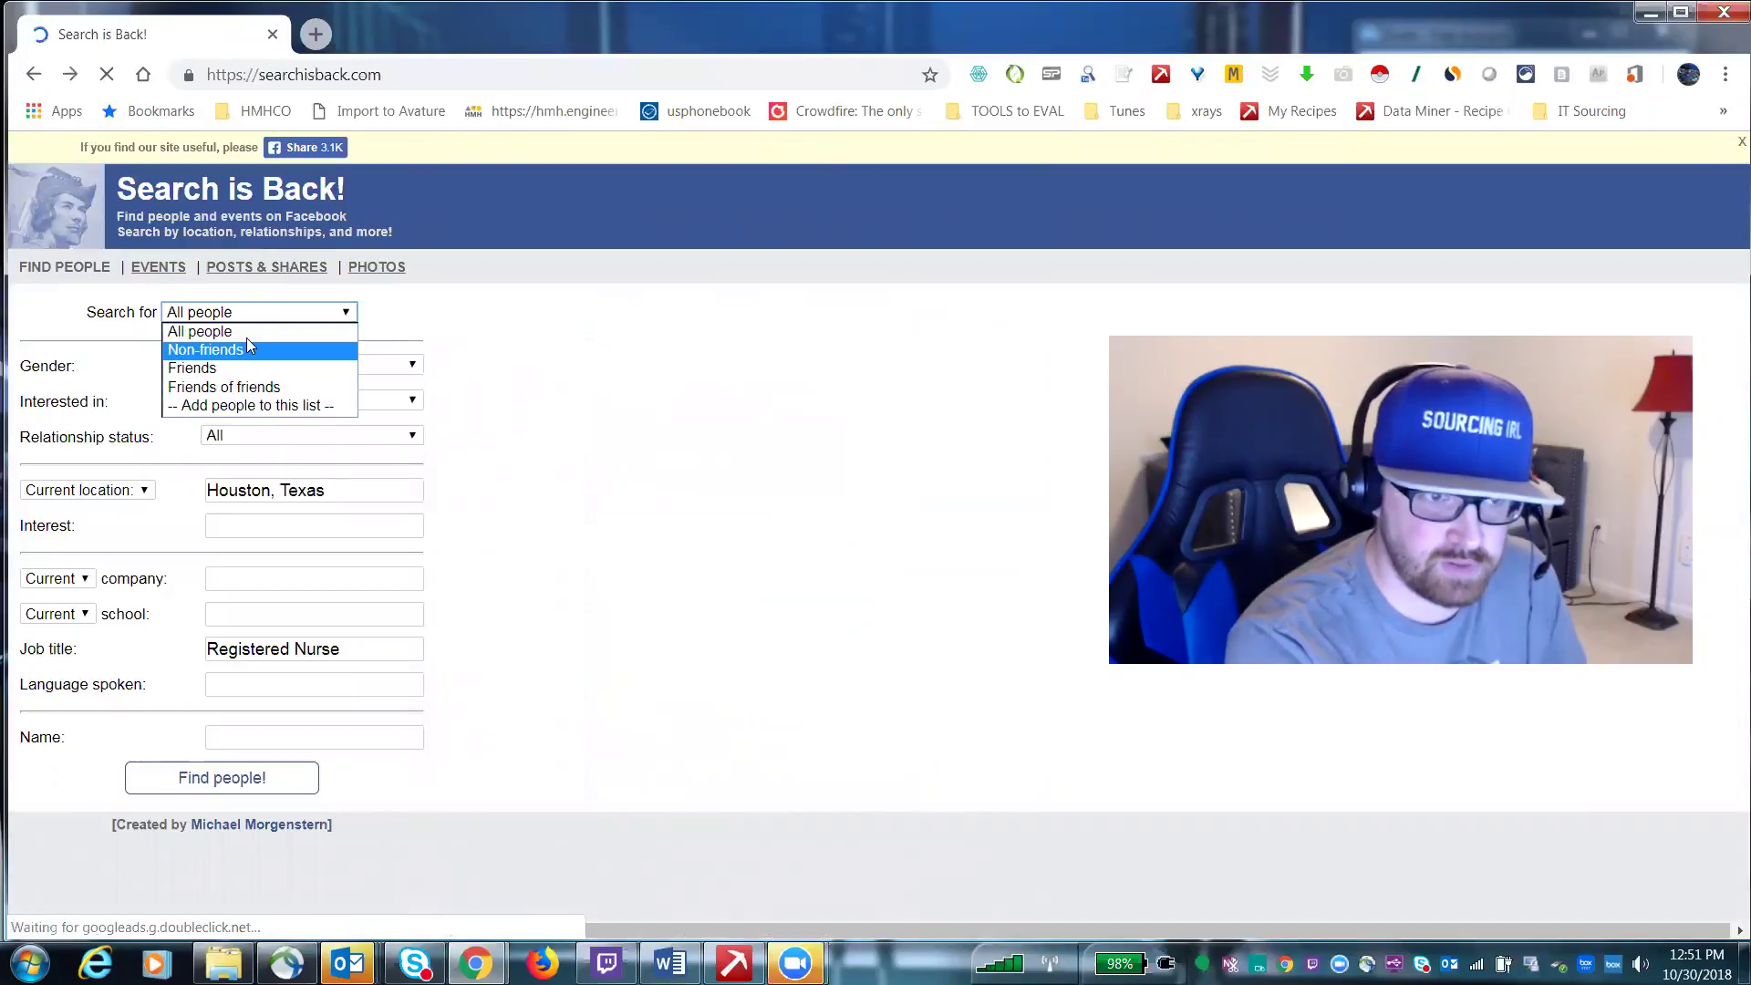
click(250, 330)
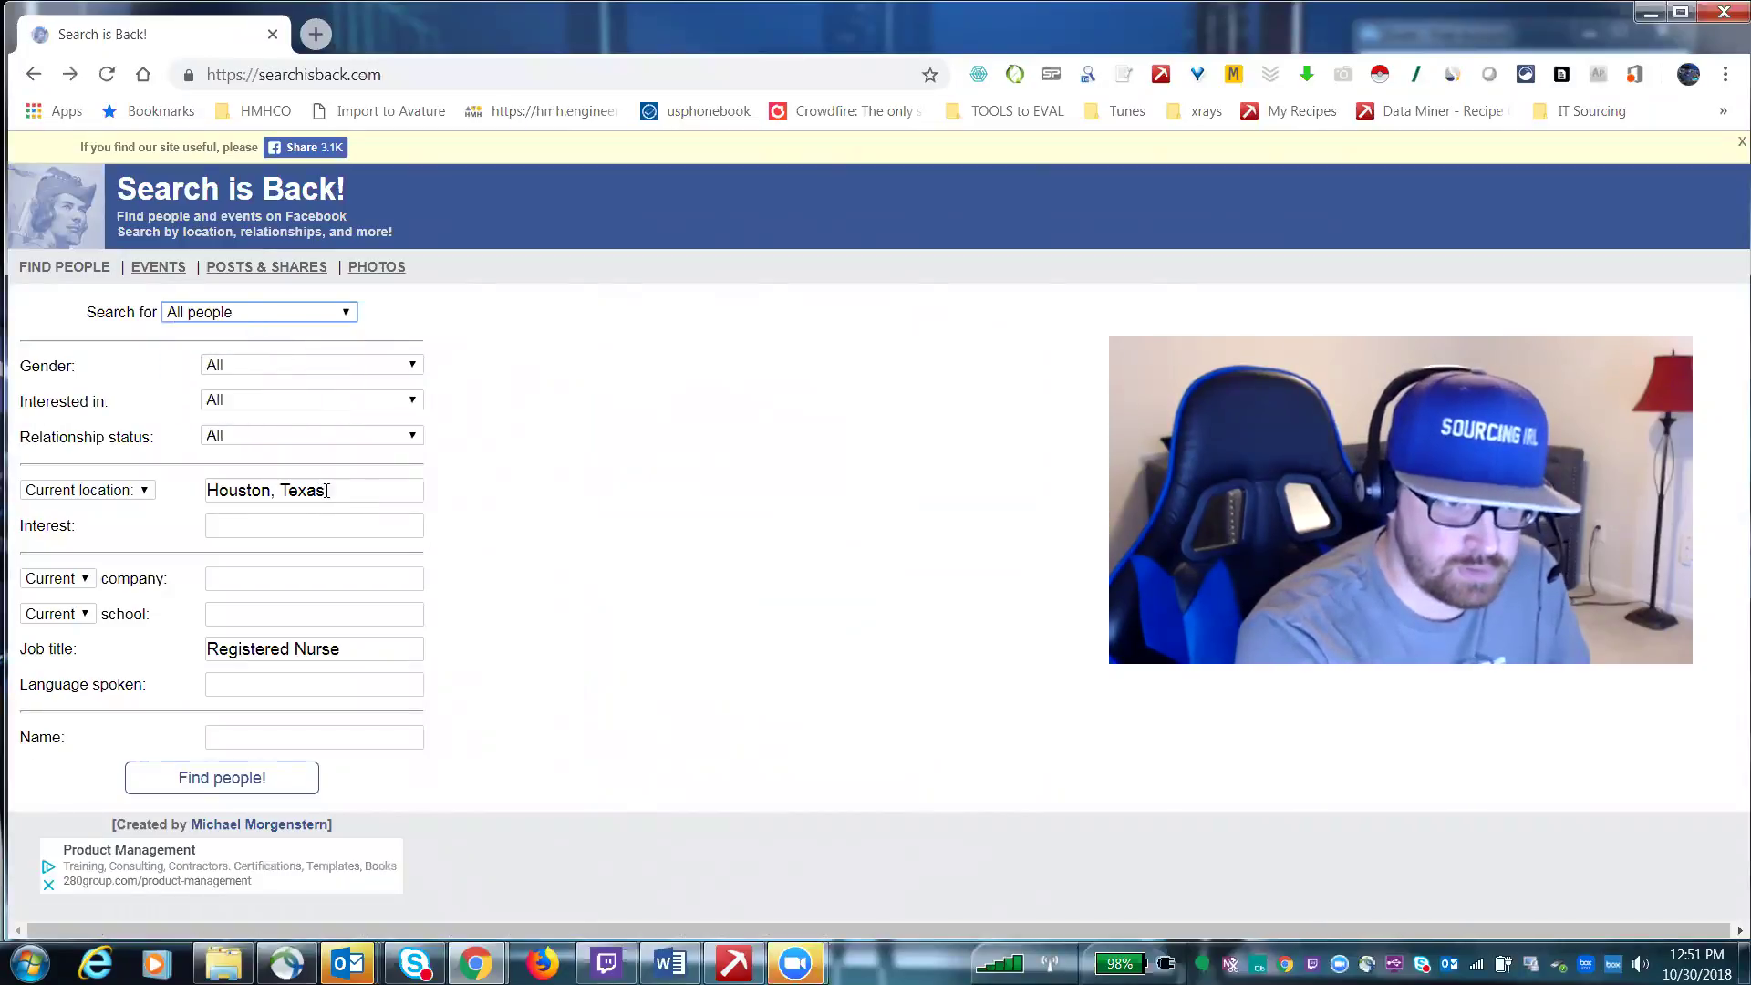
drag(327, 490, 119, 495)
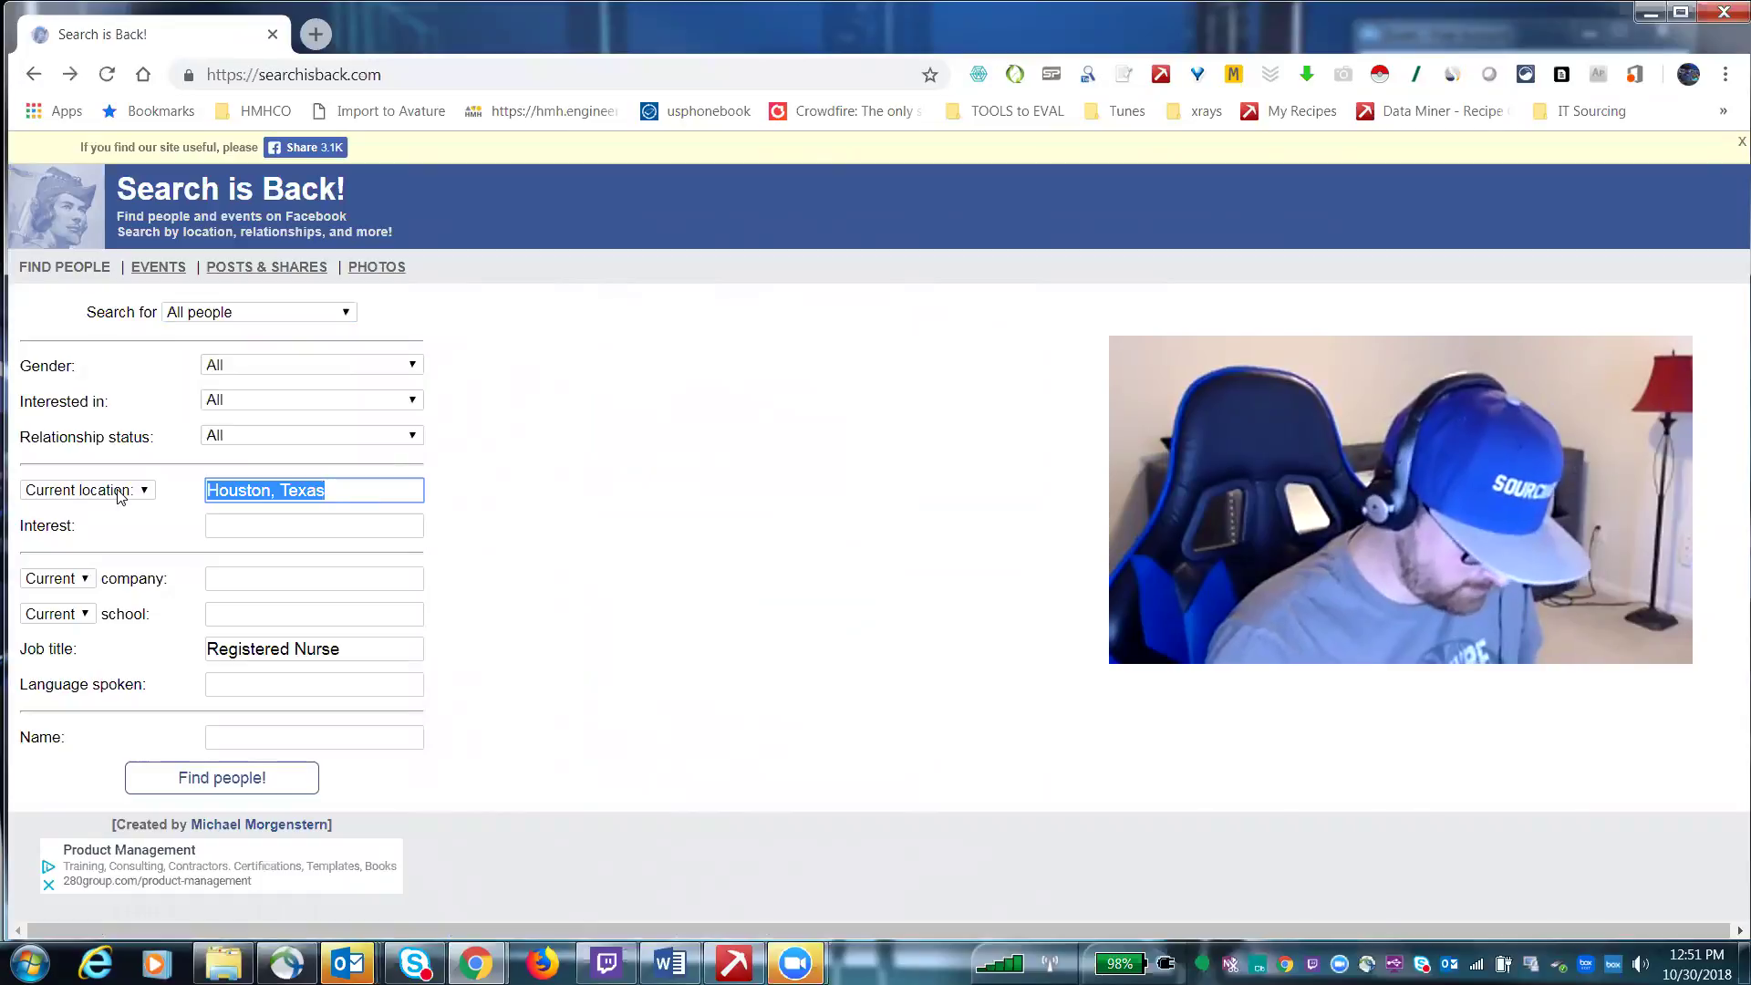
text(boston)
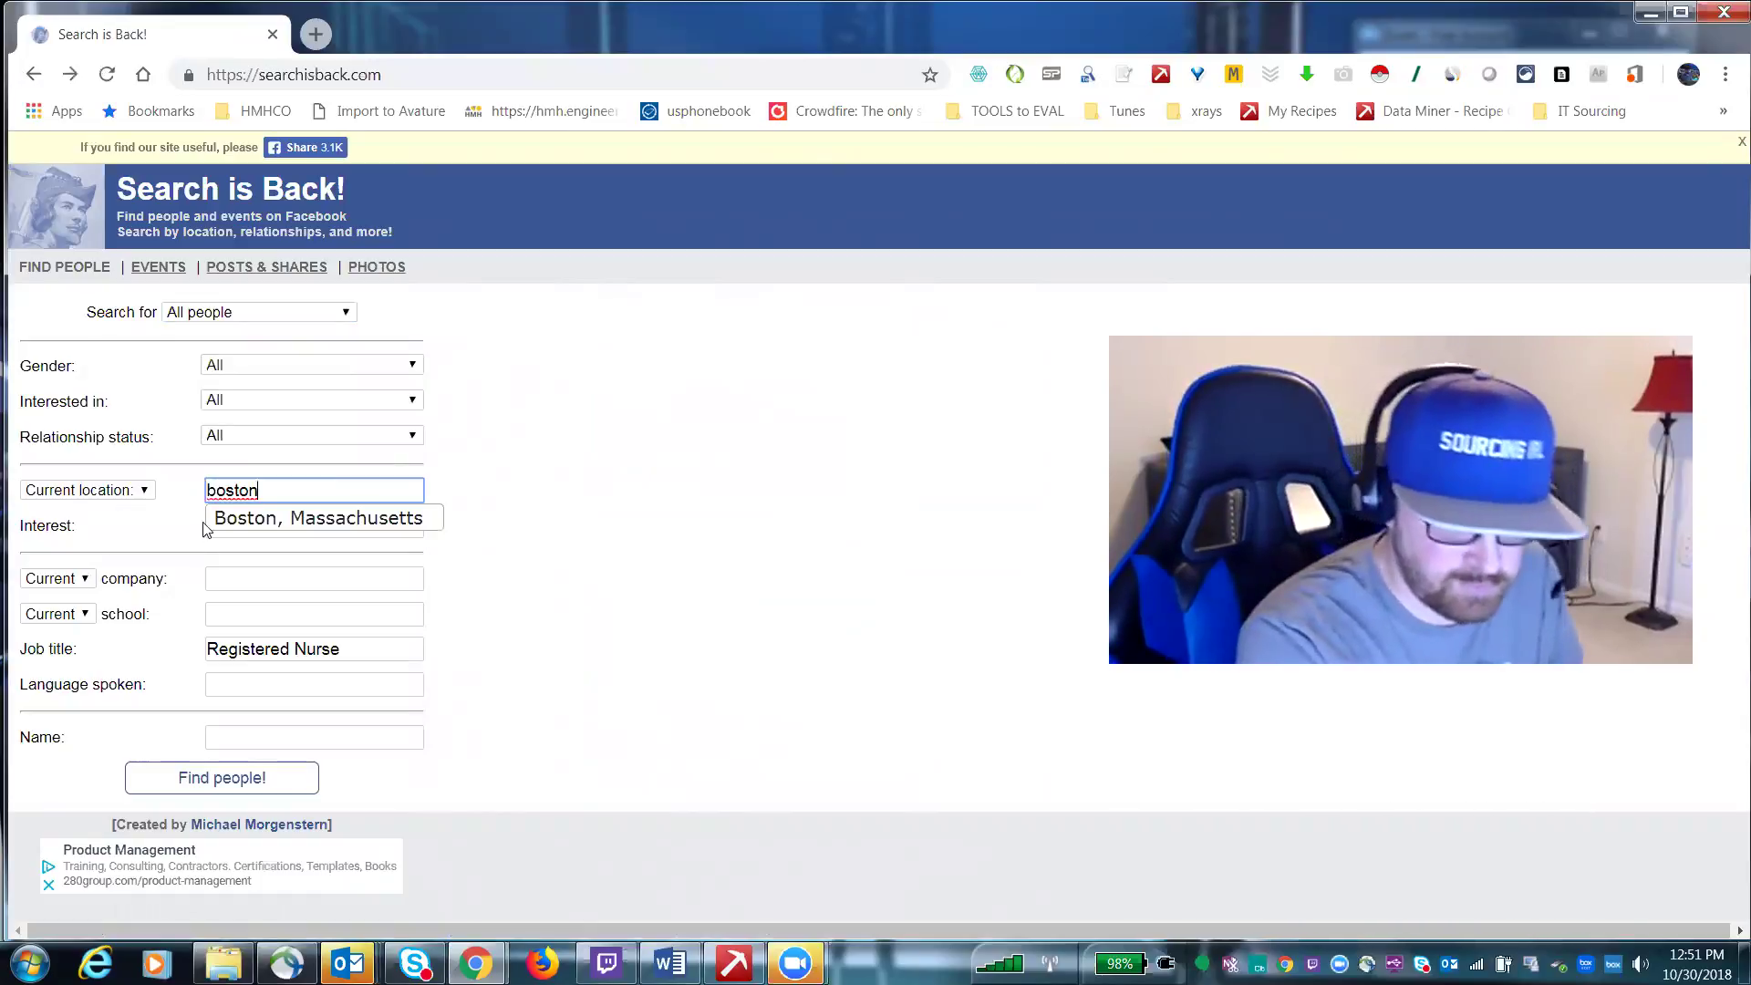
click(219, 518)
- Set the job title to Software Engineer, add the interest java, and run the search
drag(365, 655, 121, 629)
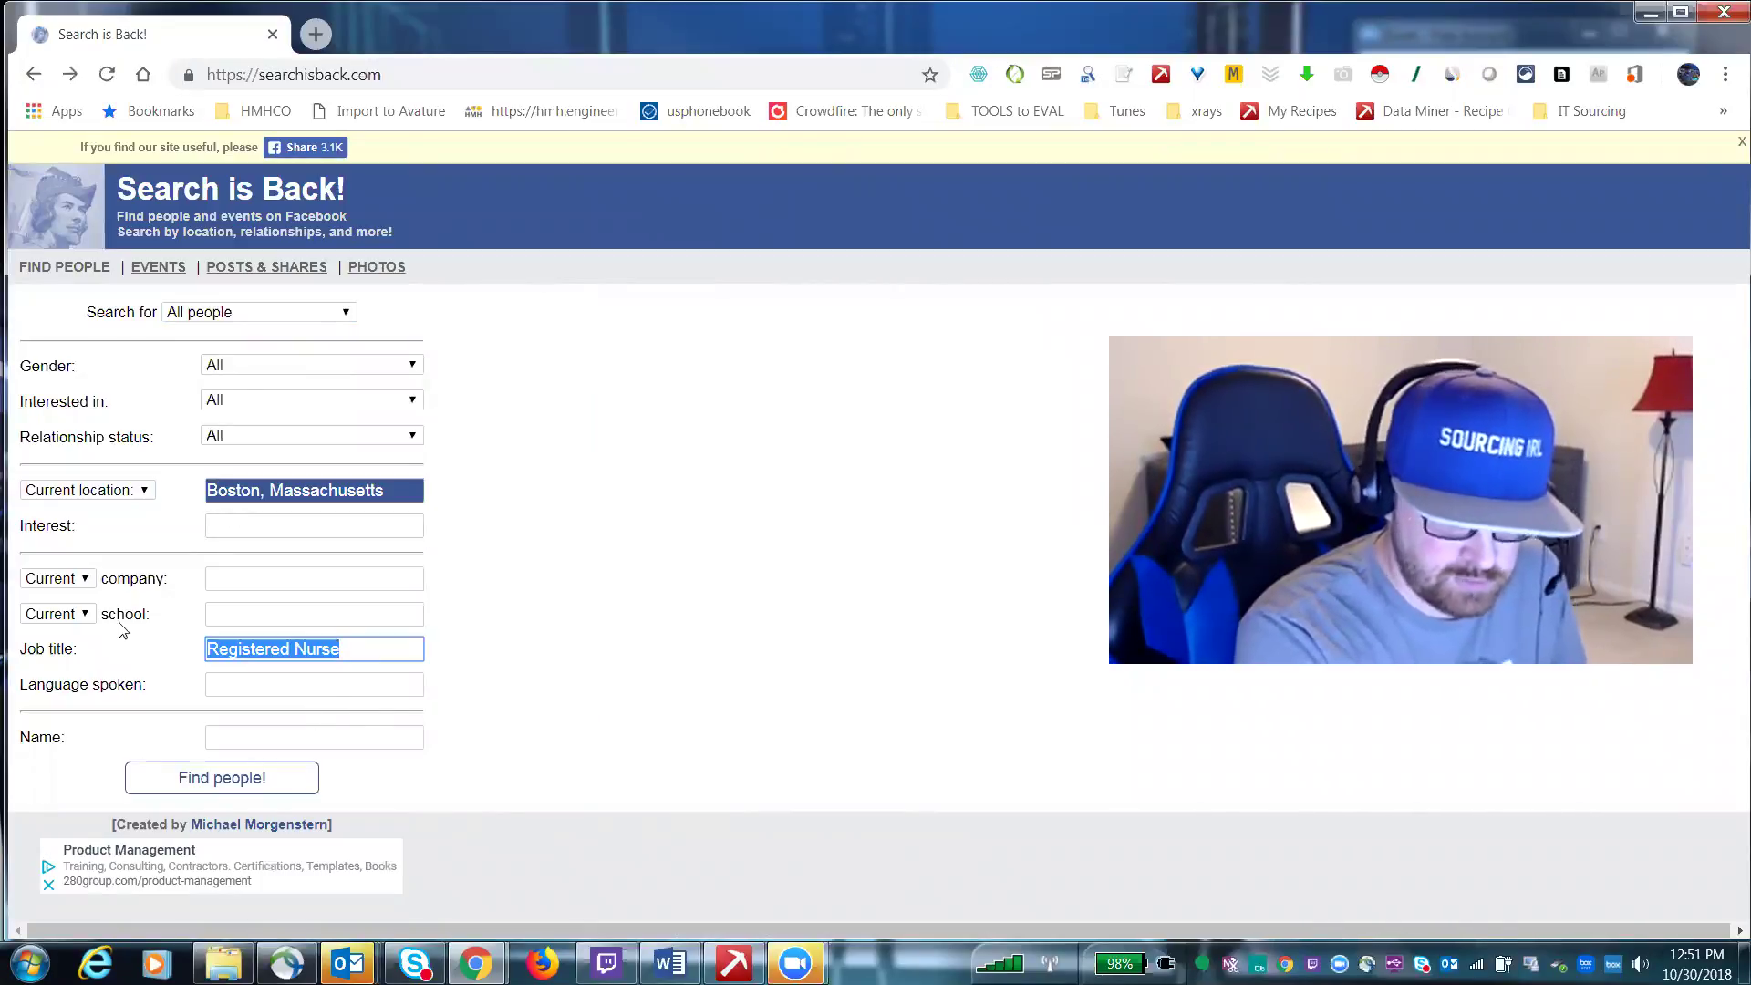
text(sof)
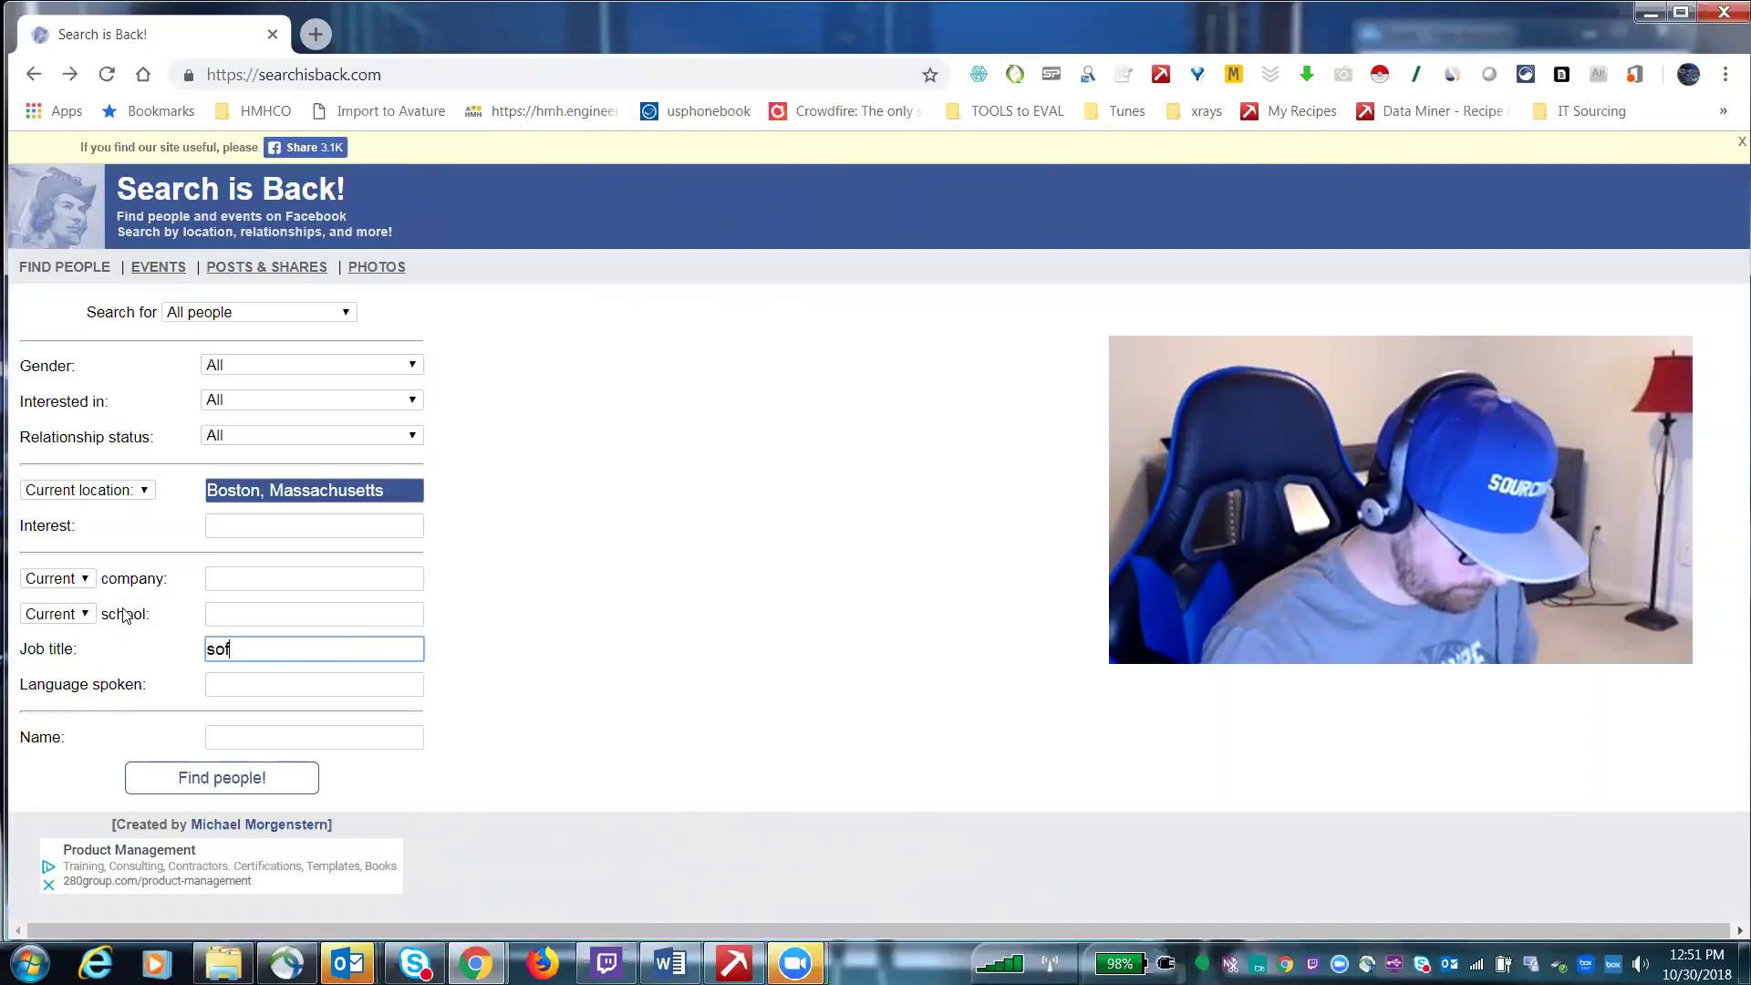
text(tware Engineer)
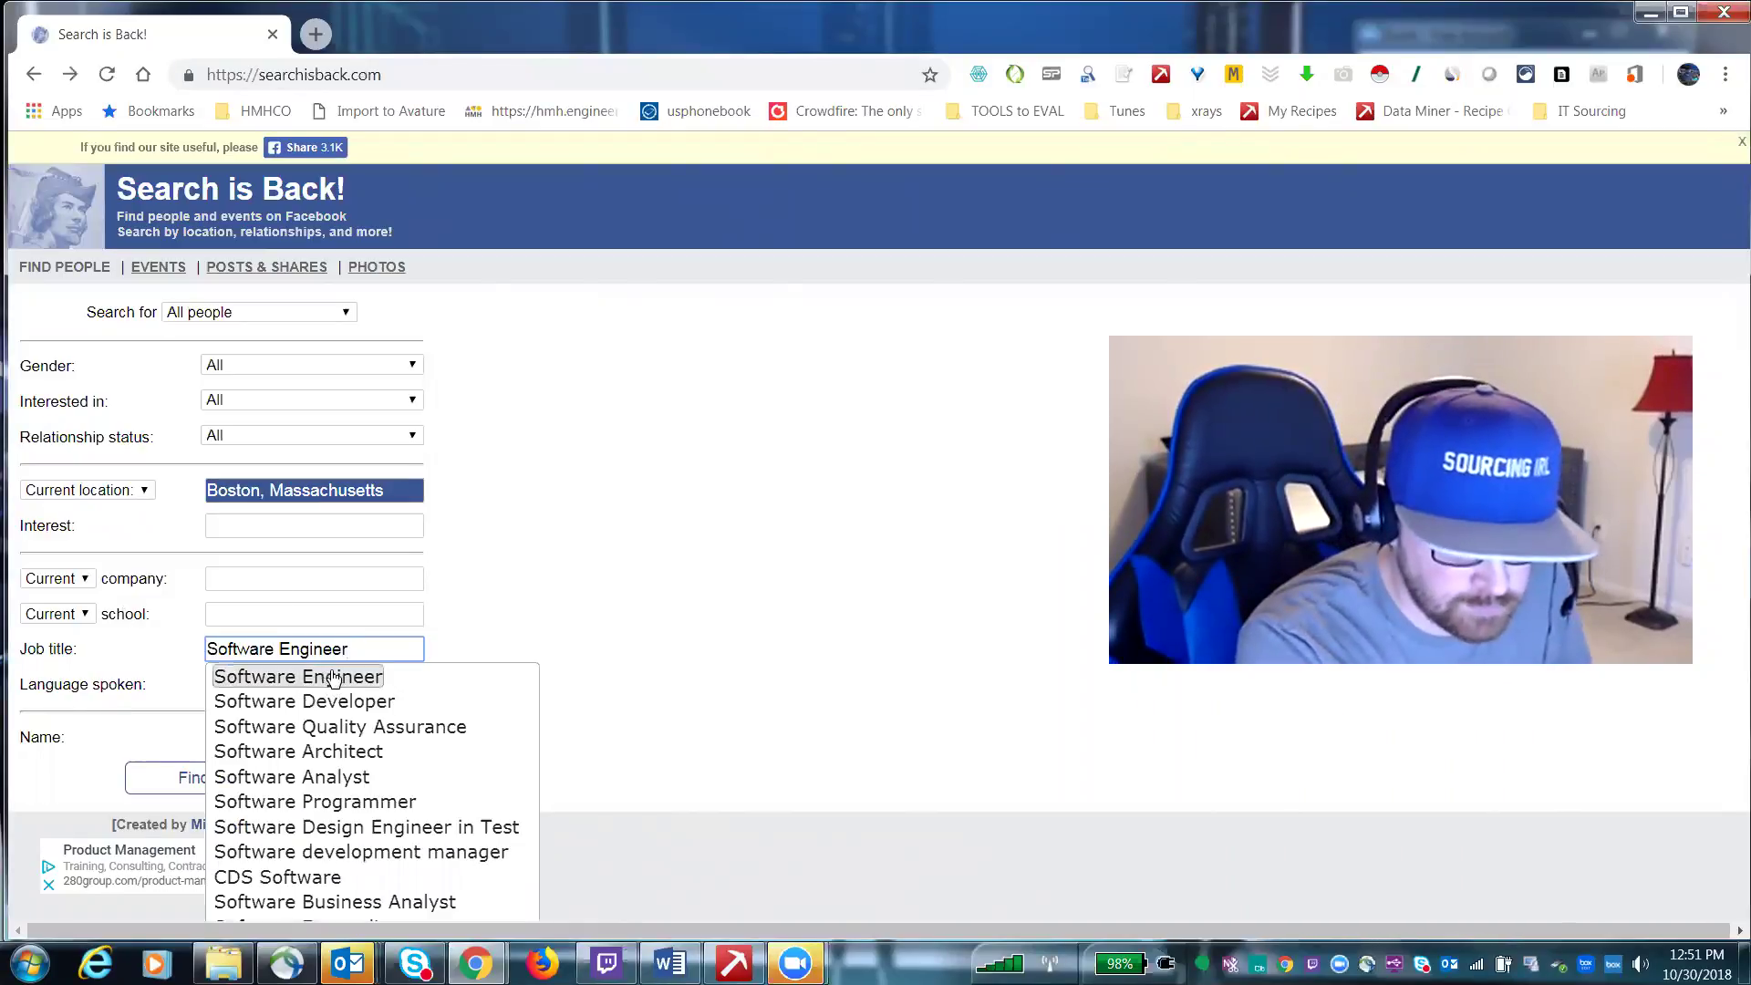
click(329, 676)
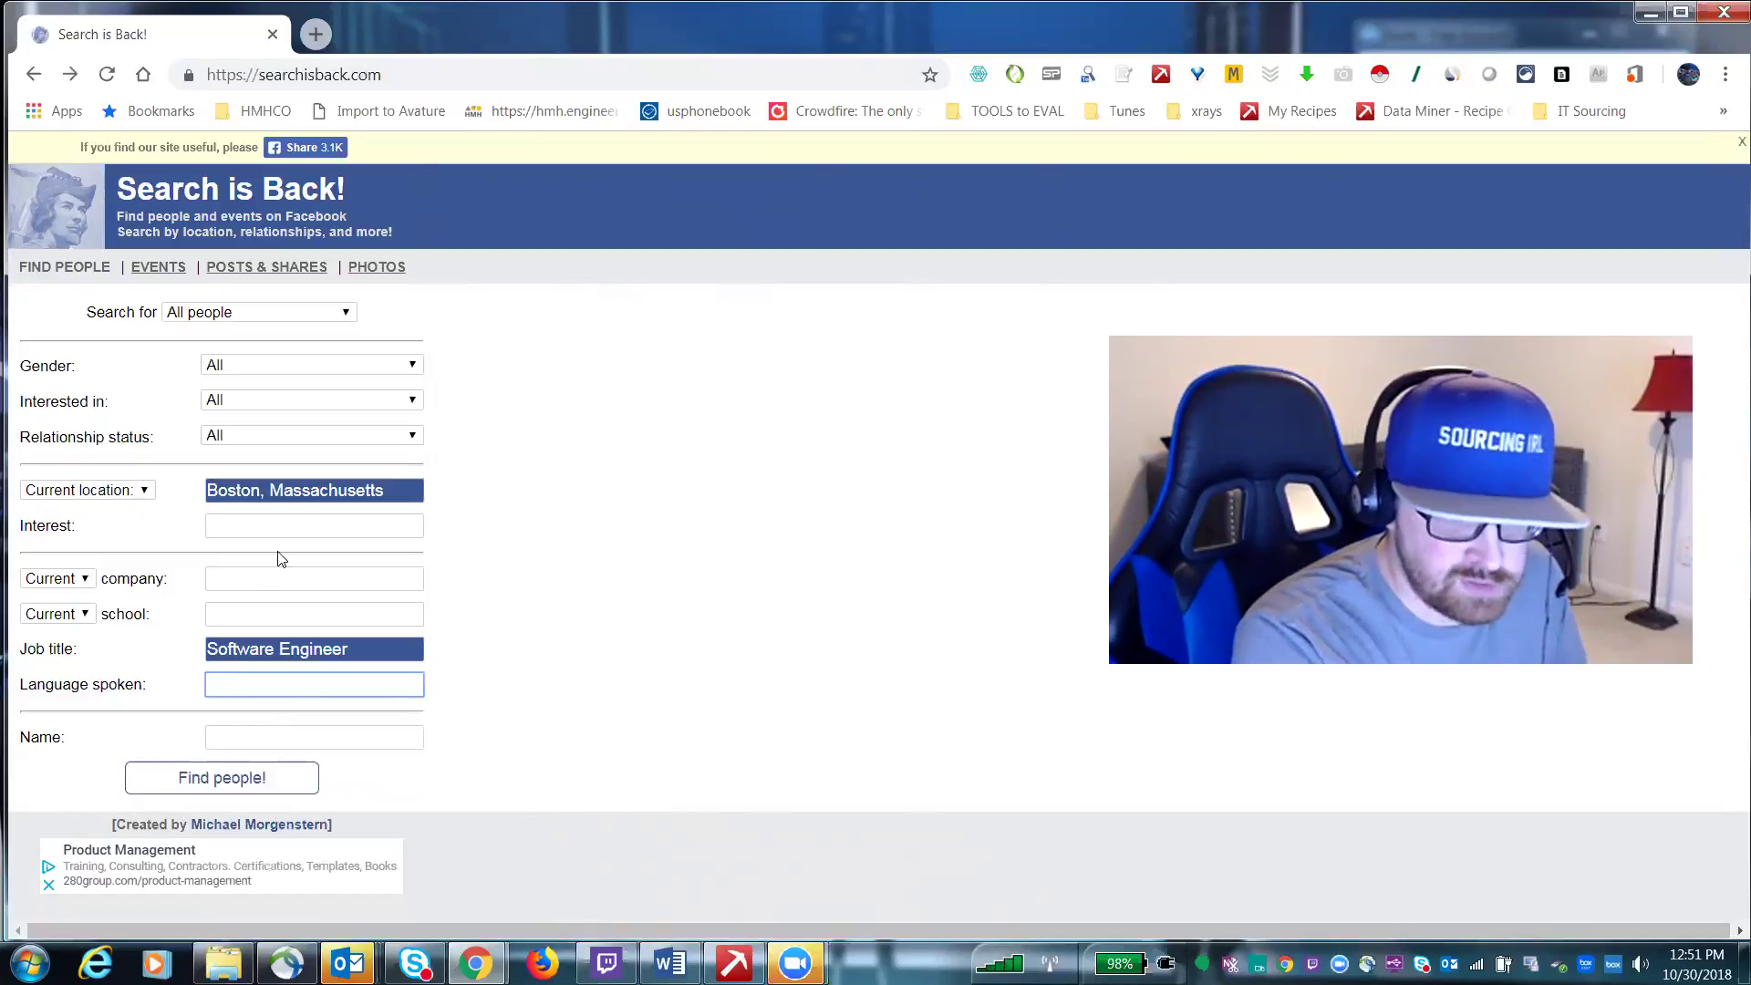
click(283, 525)
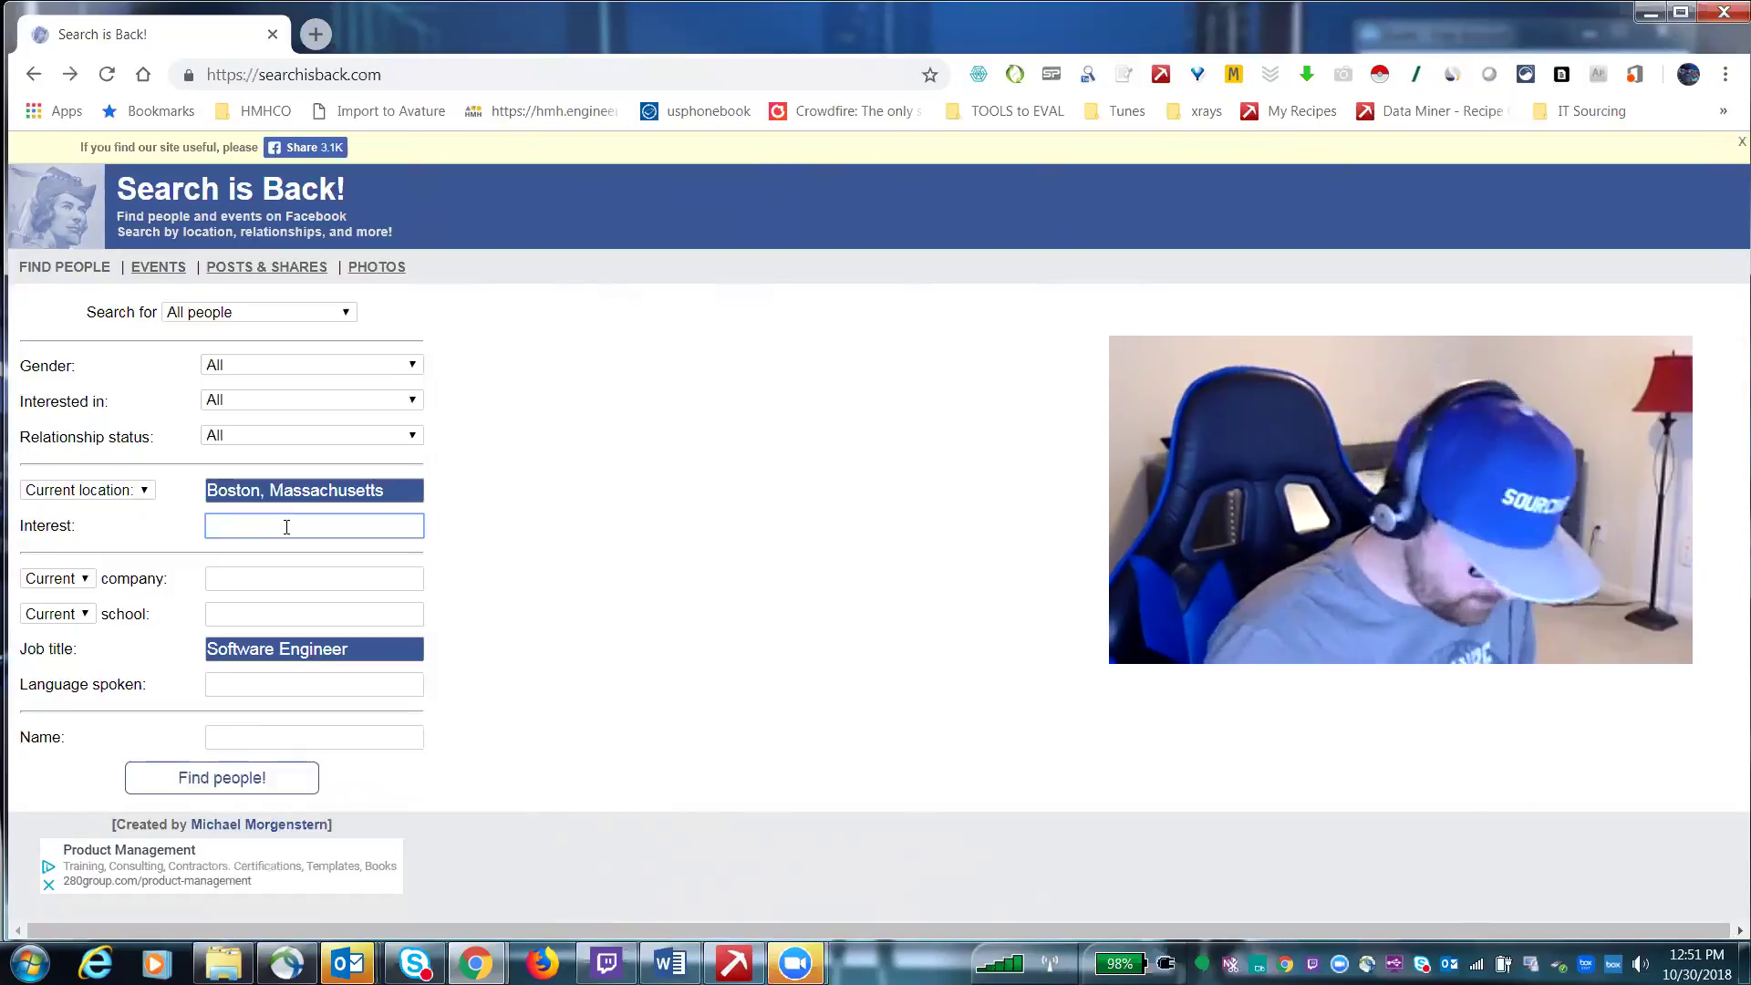
text(java)
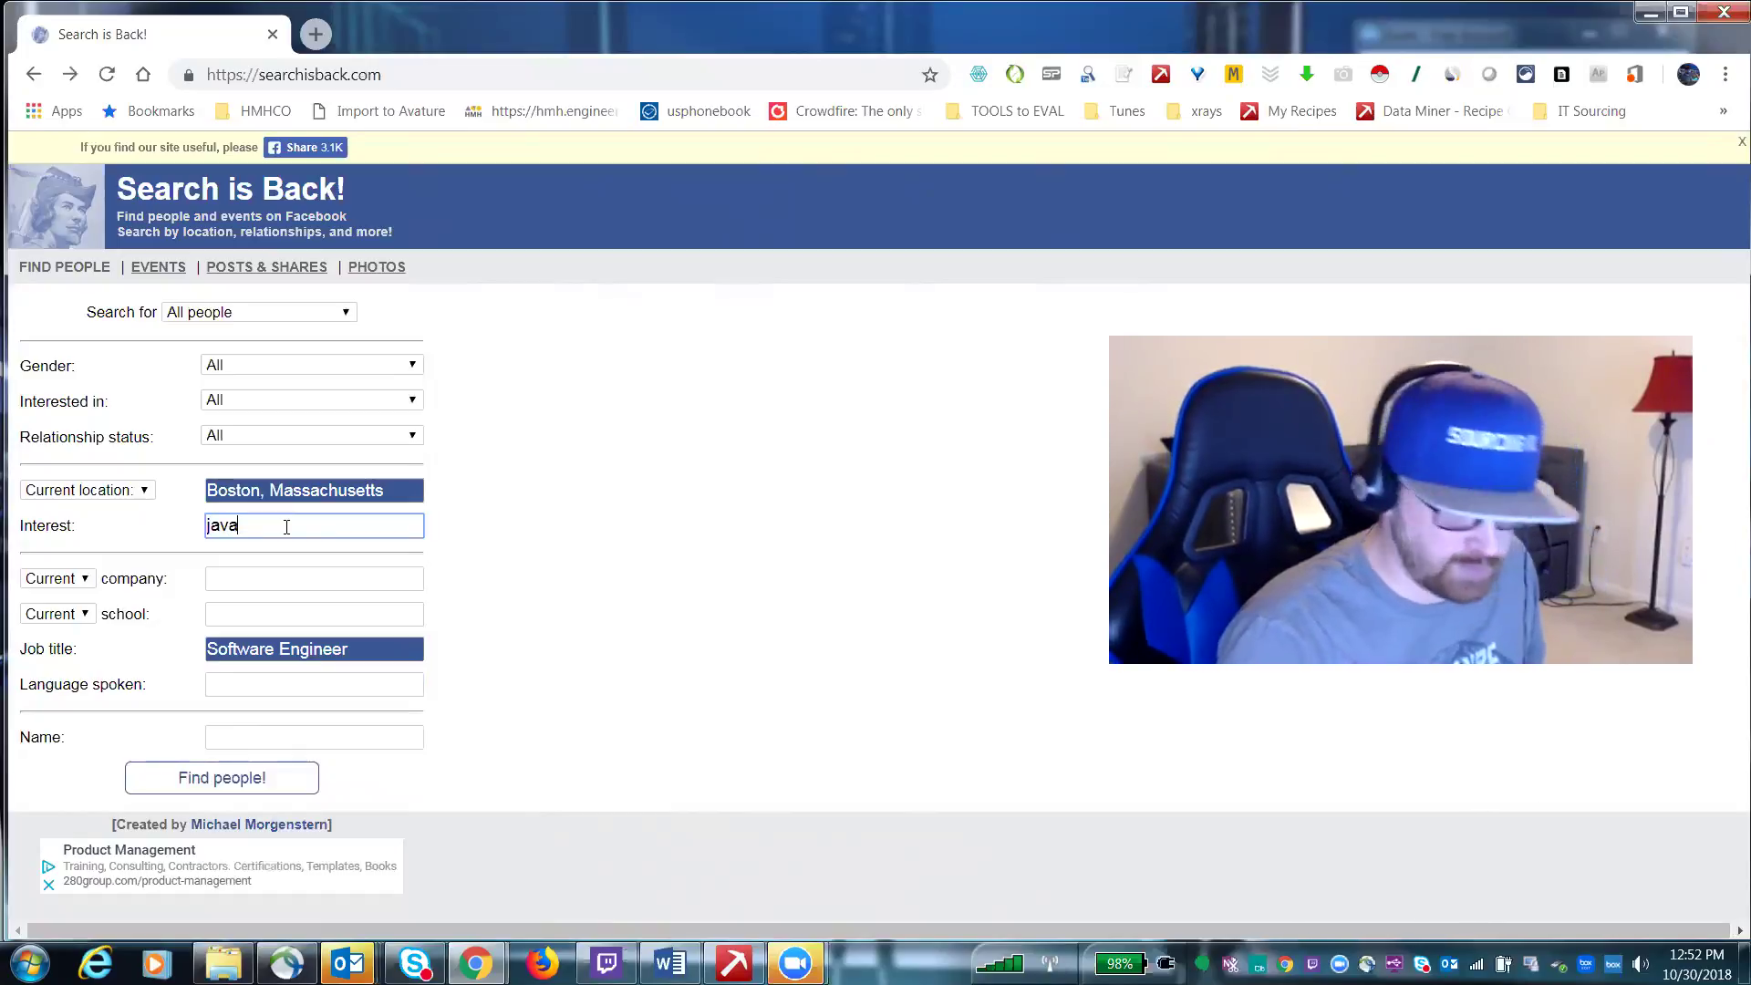
click(221, 778)
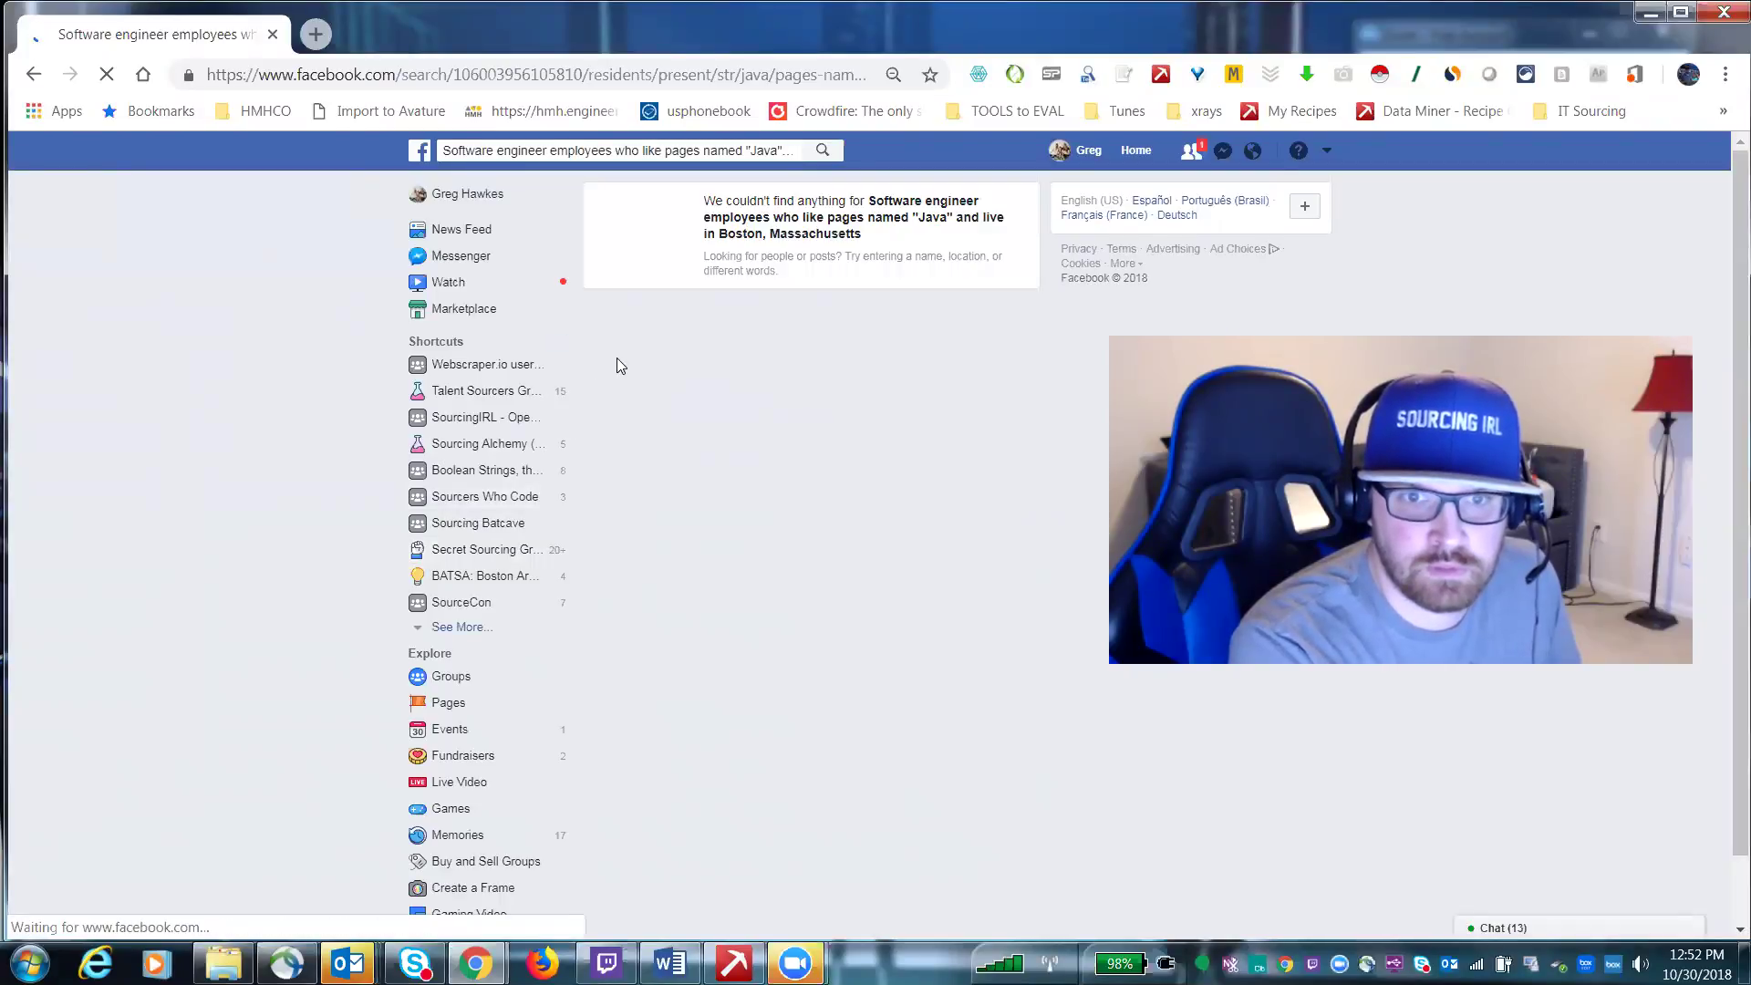
- Back on the form, remove the java interest and rerun the search
click(34, 75)
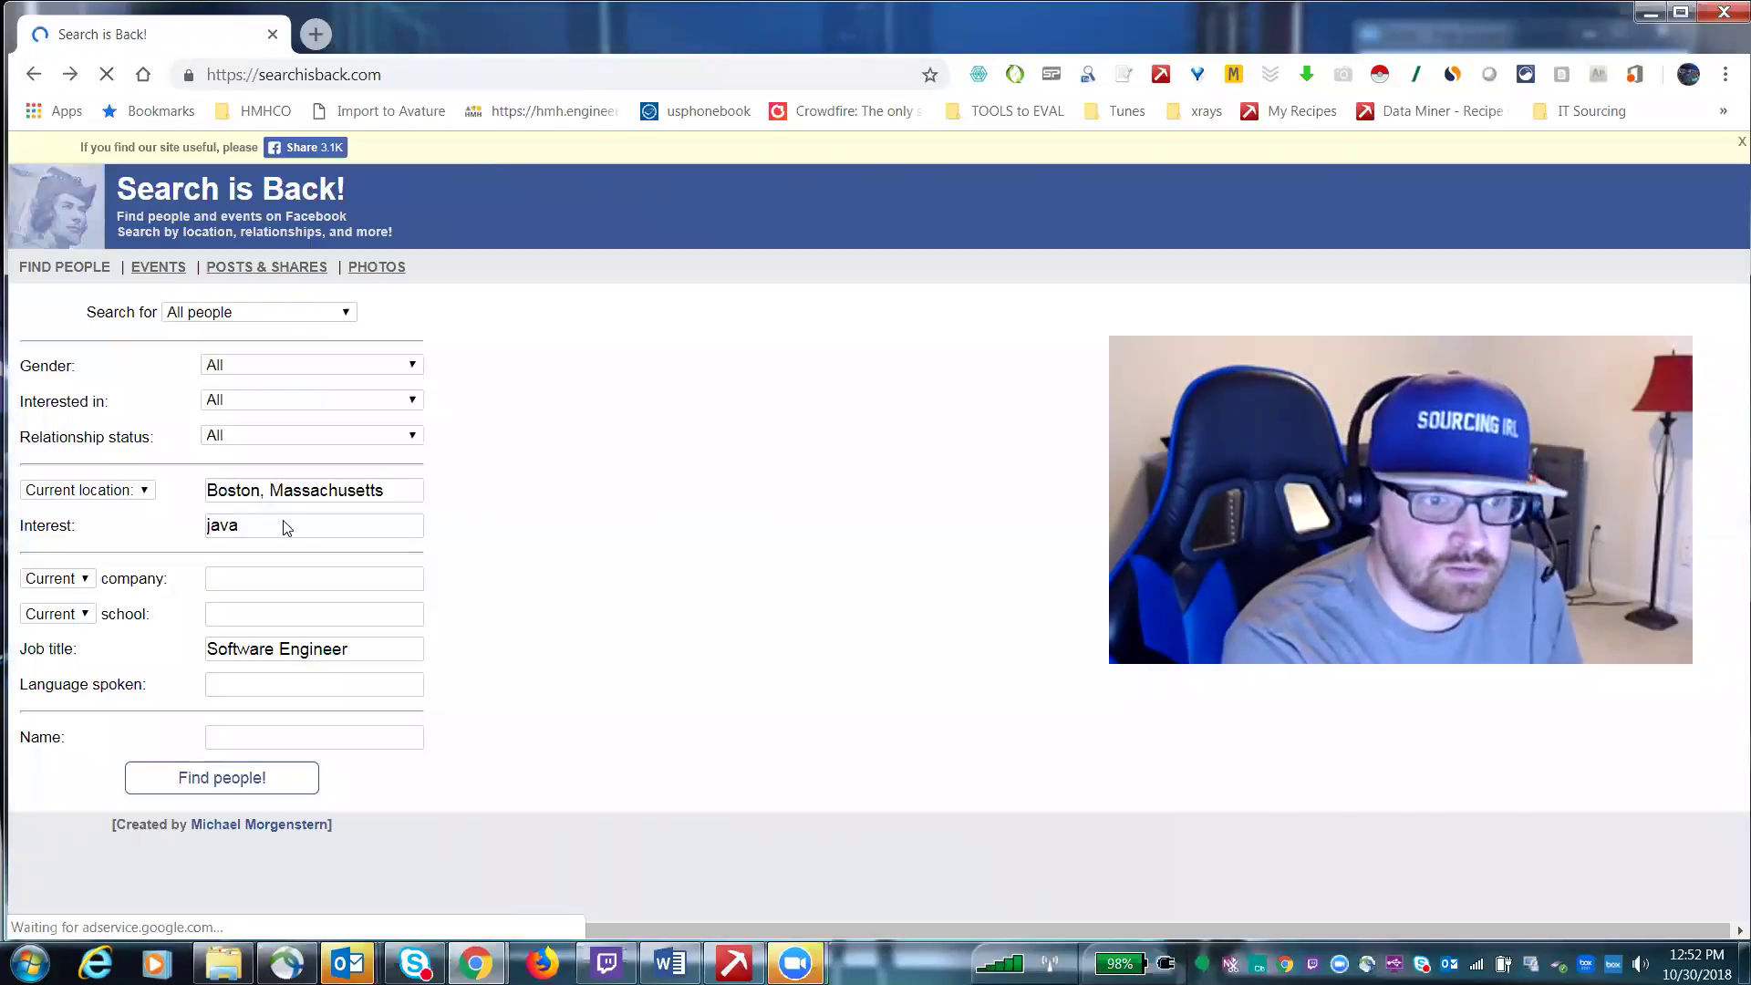
drag(283, 529, 148, 535)
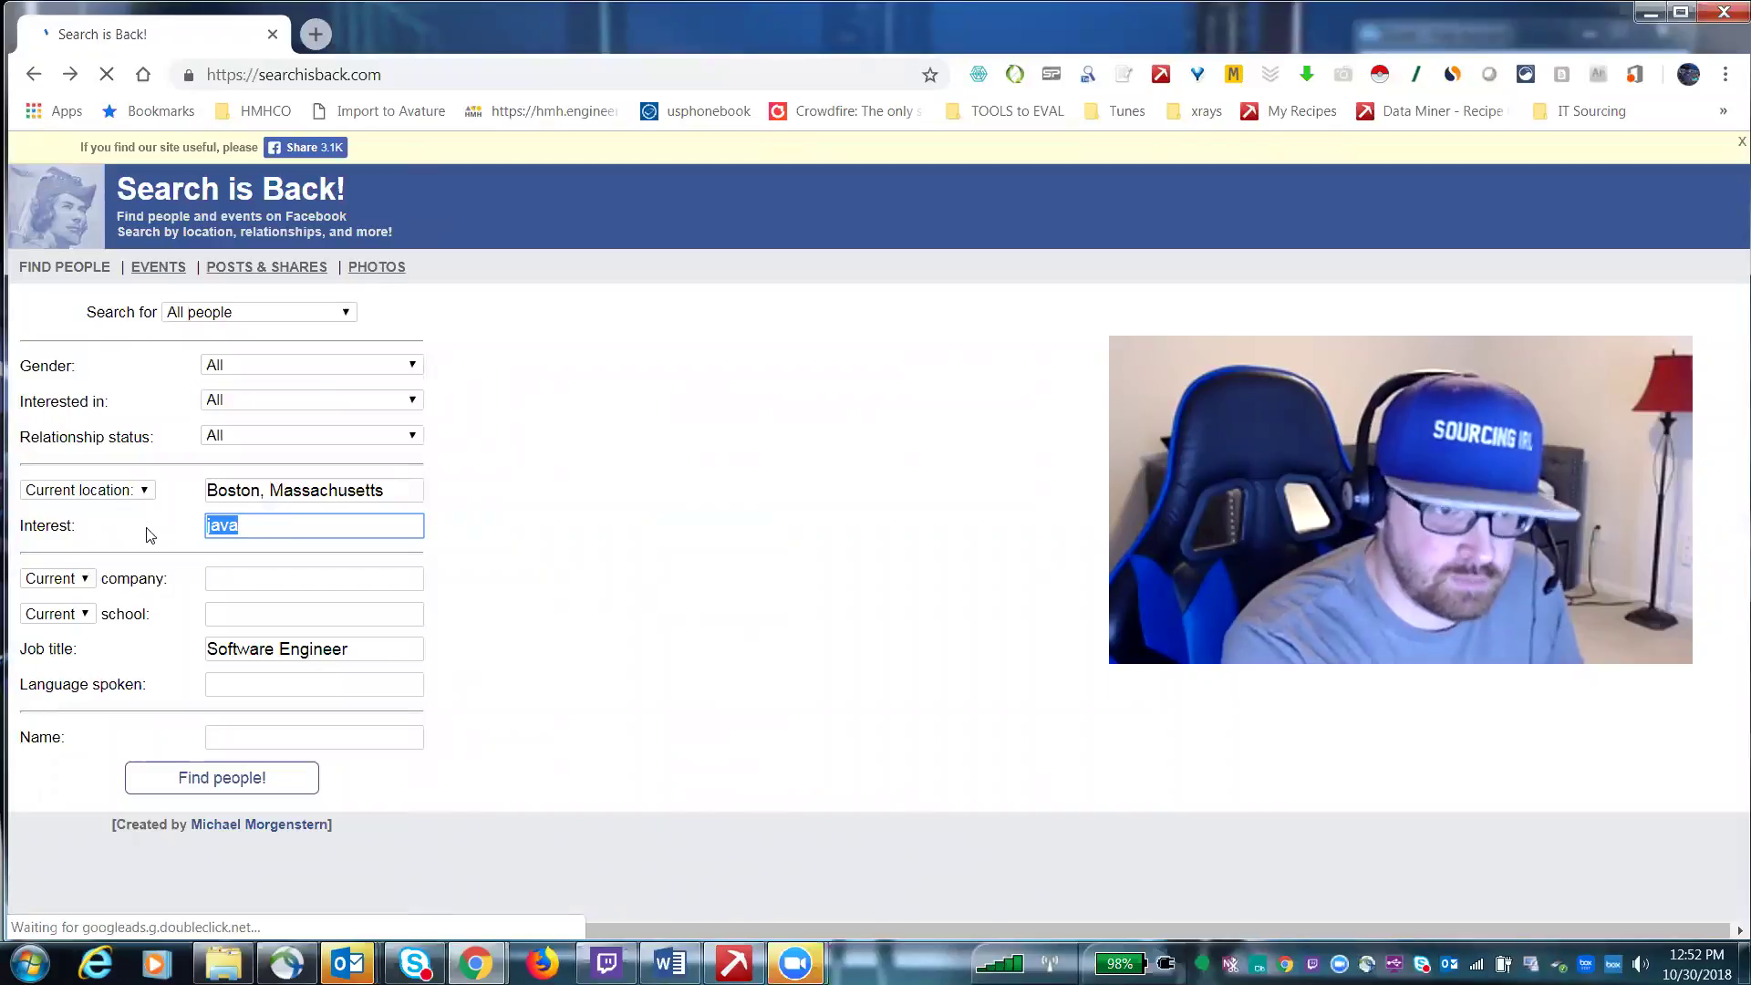
key(BackSpace)
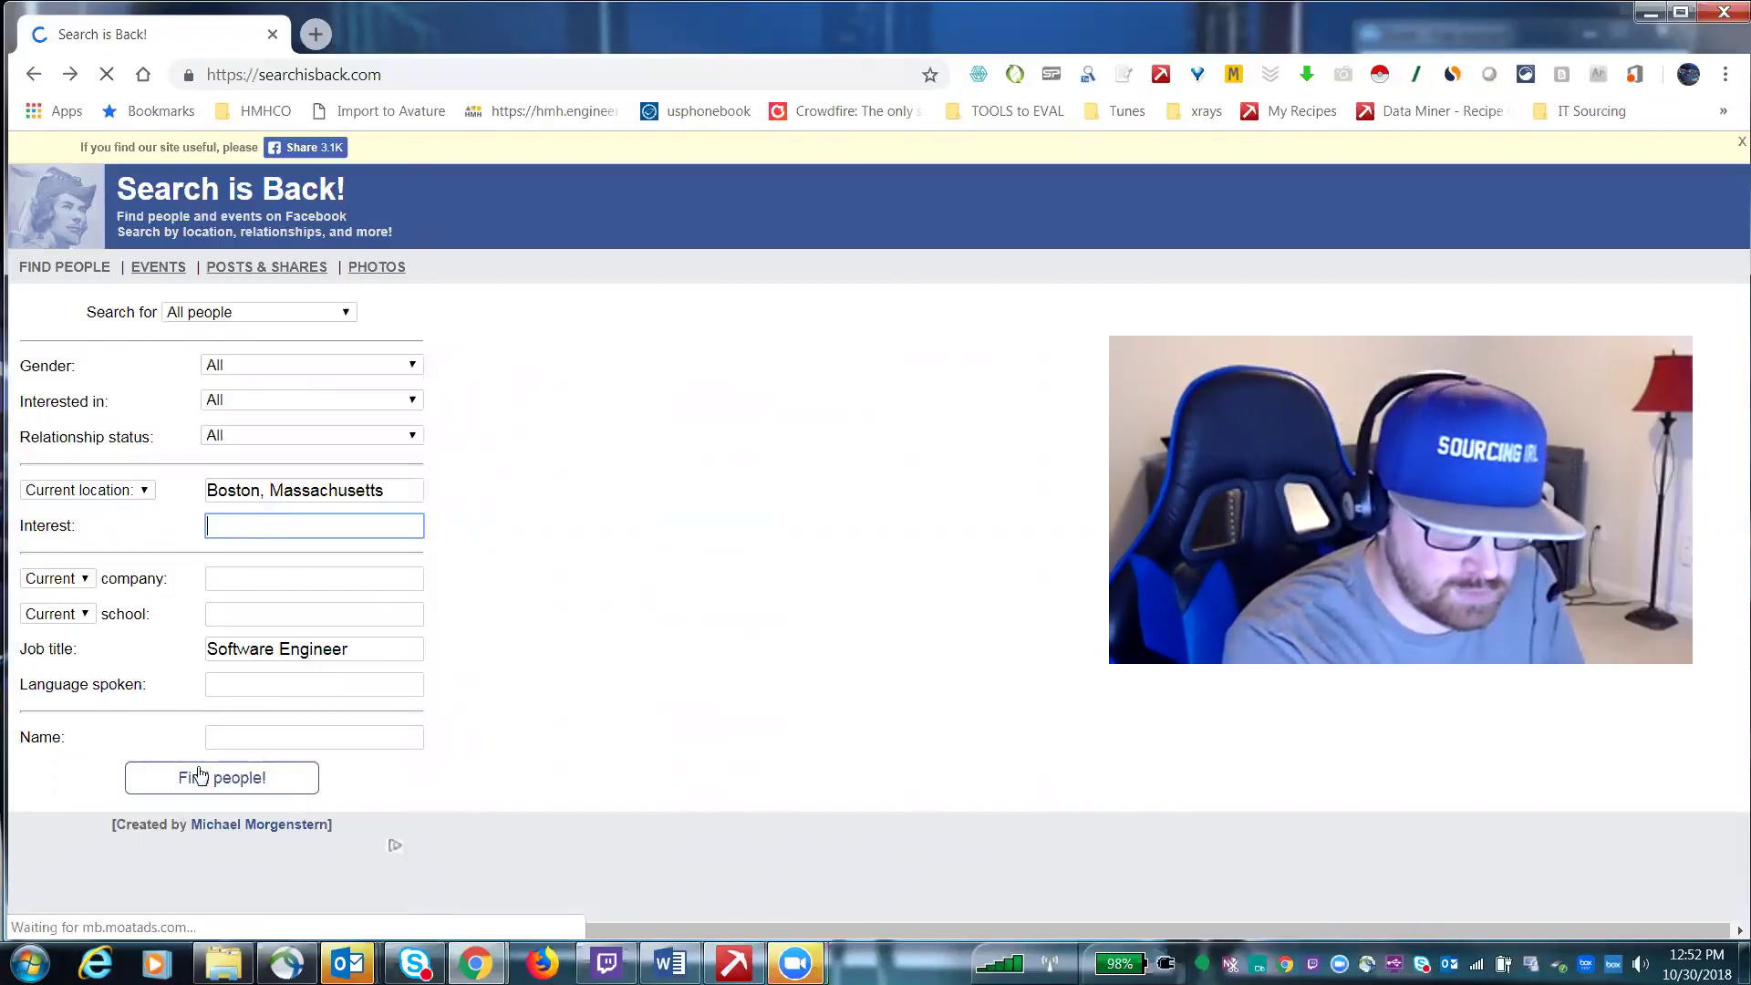
click(209, 778)
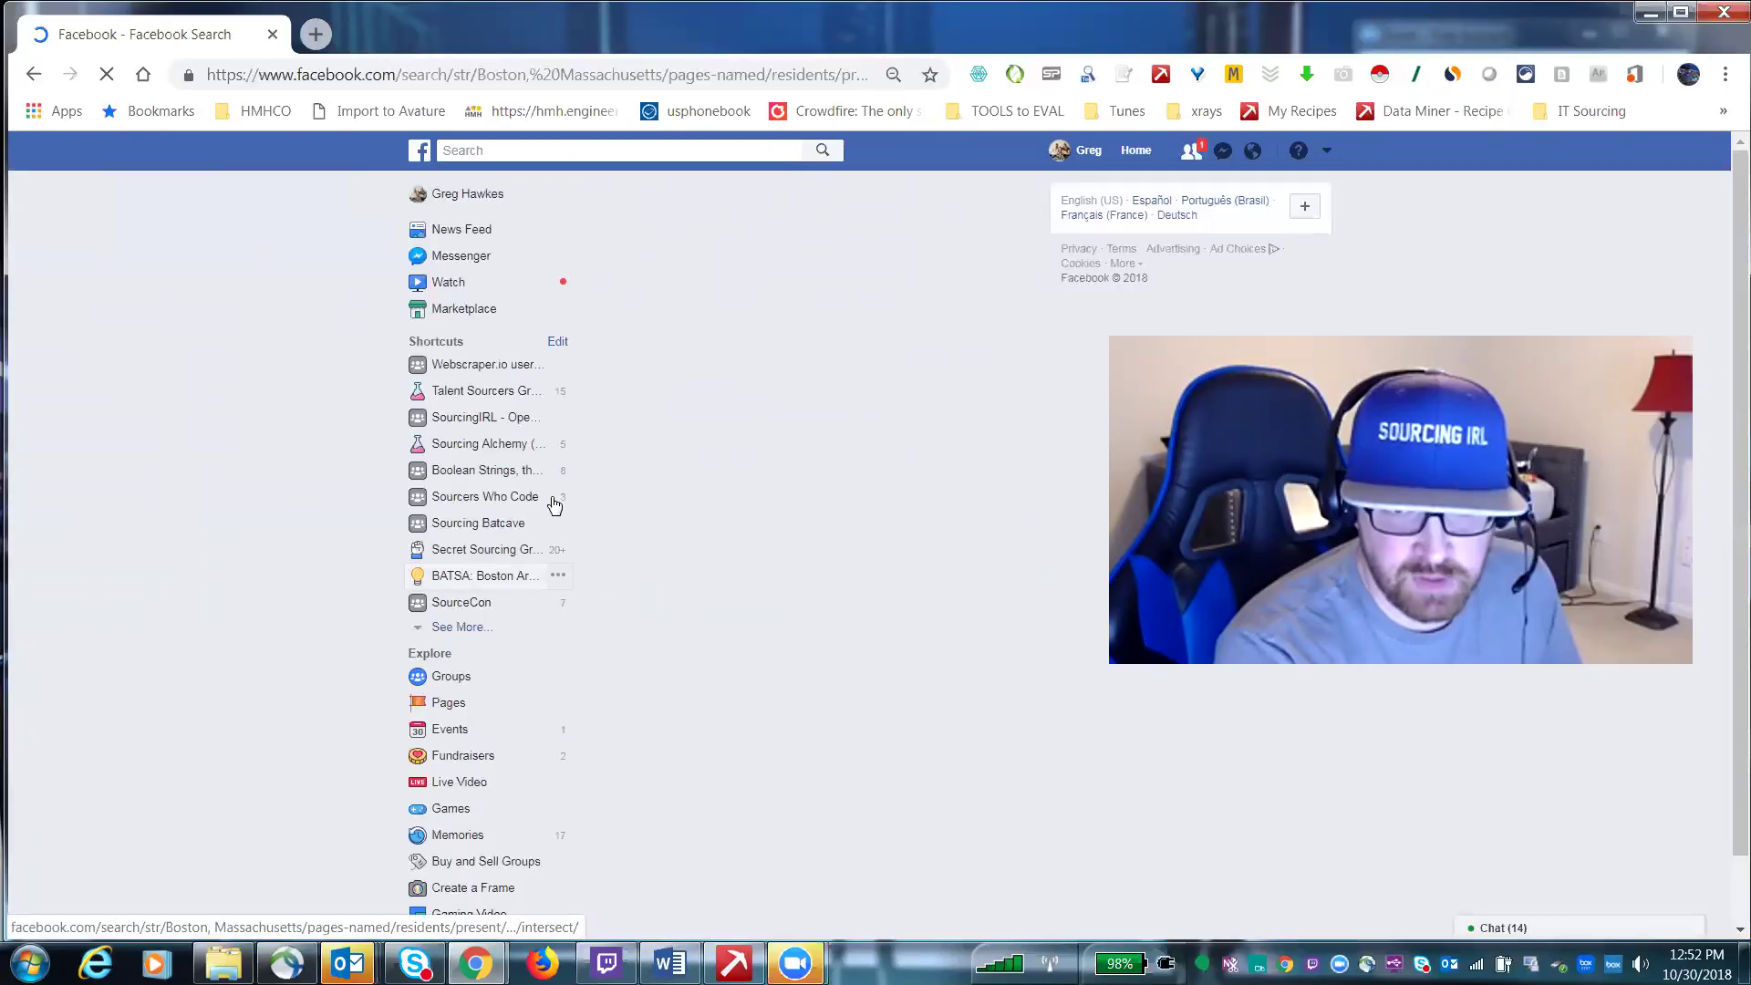
- Reselect Software Engineer as the job title and run the Boston search again
click(34, 76)
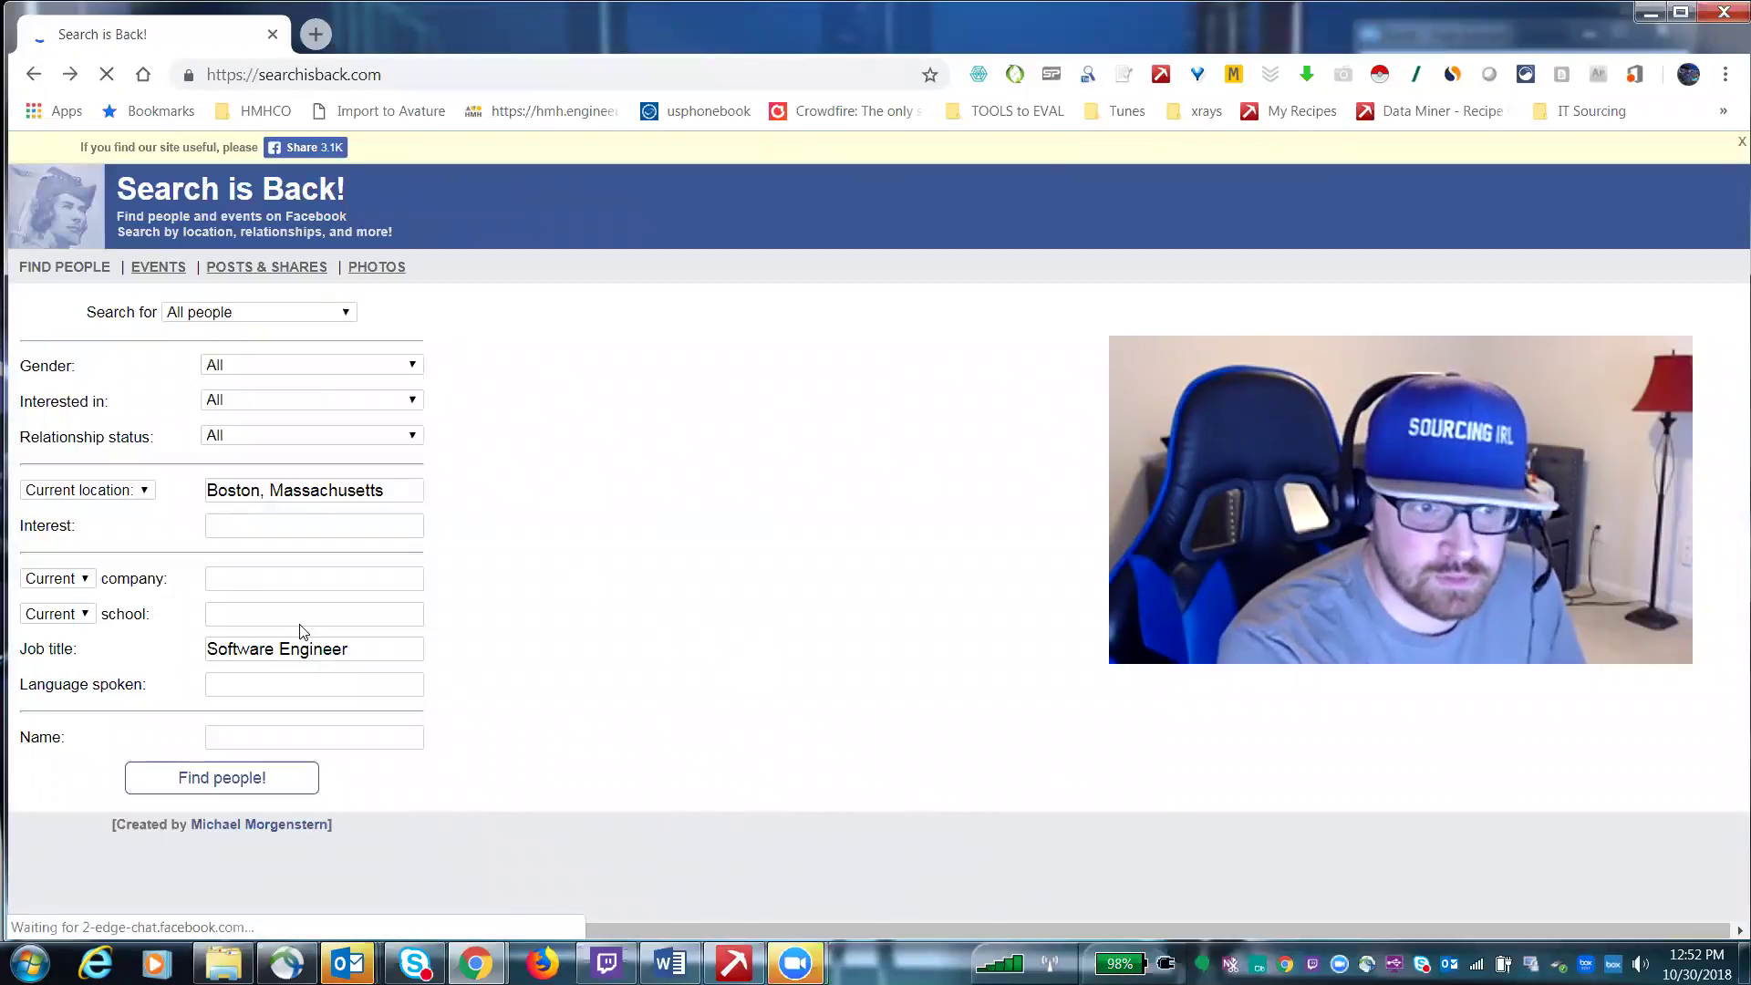
drag(285, 649, 163, 647)
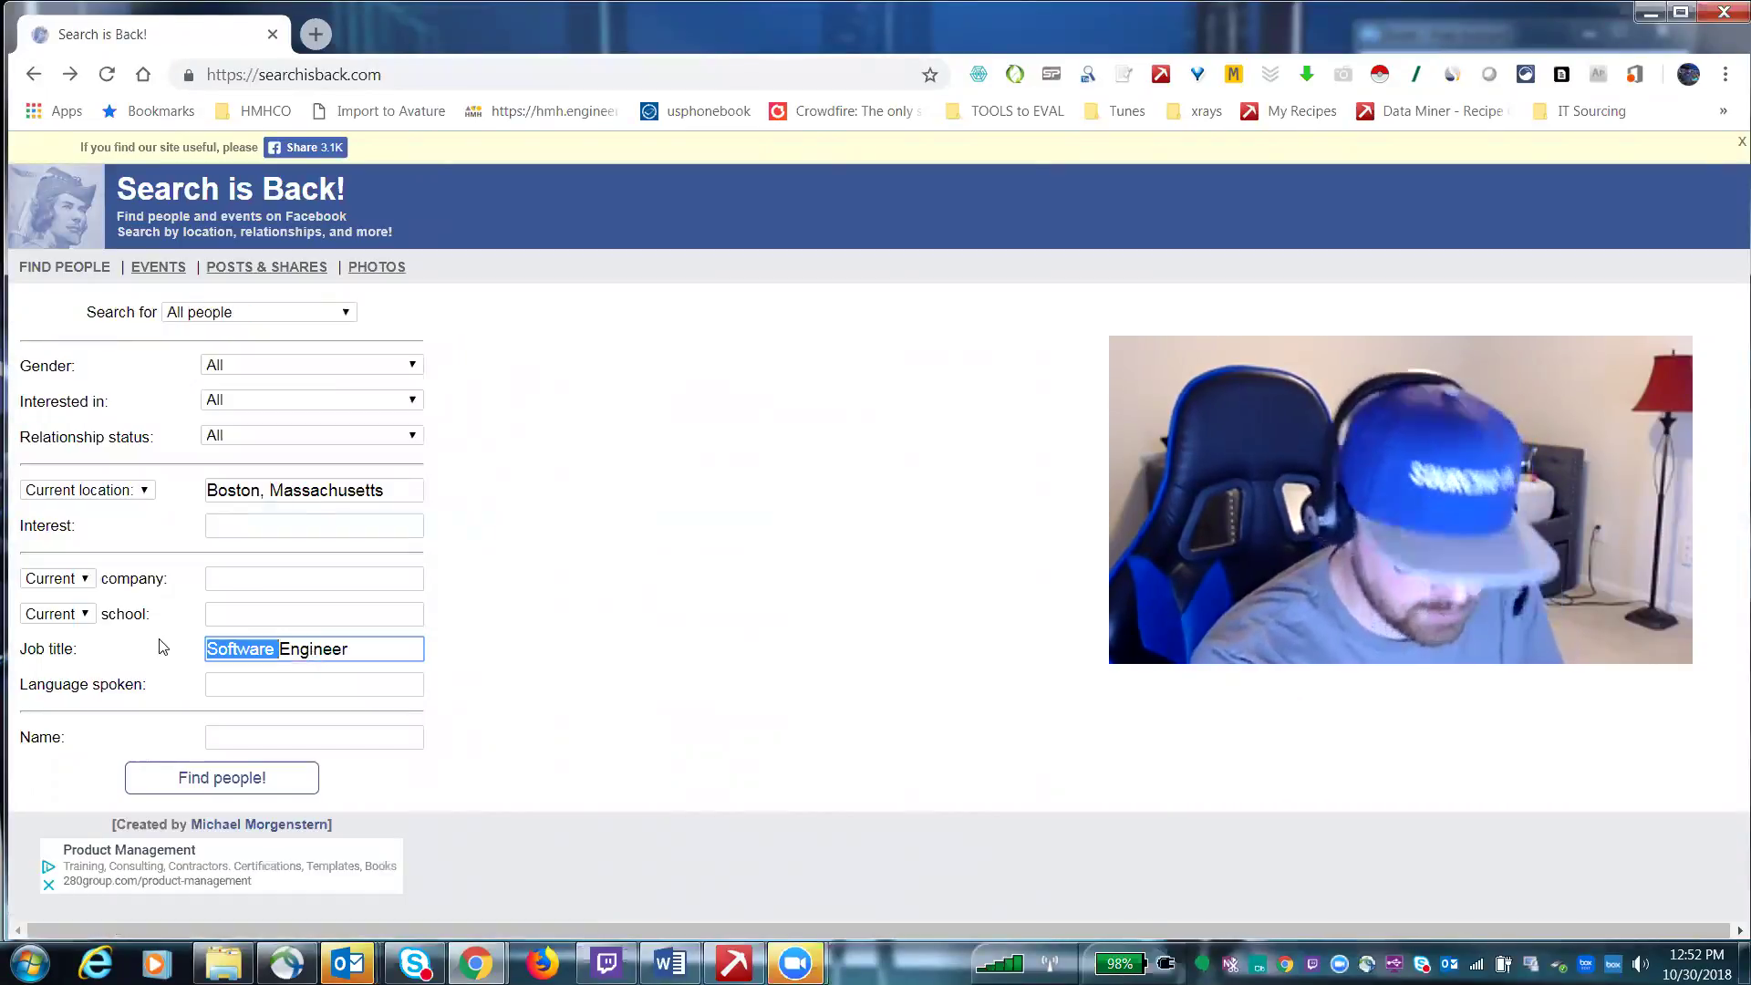
key(BackSpace)
click(301, 648)
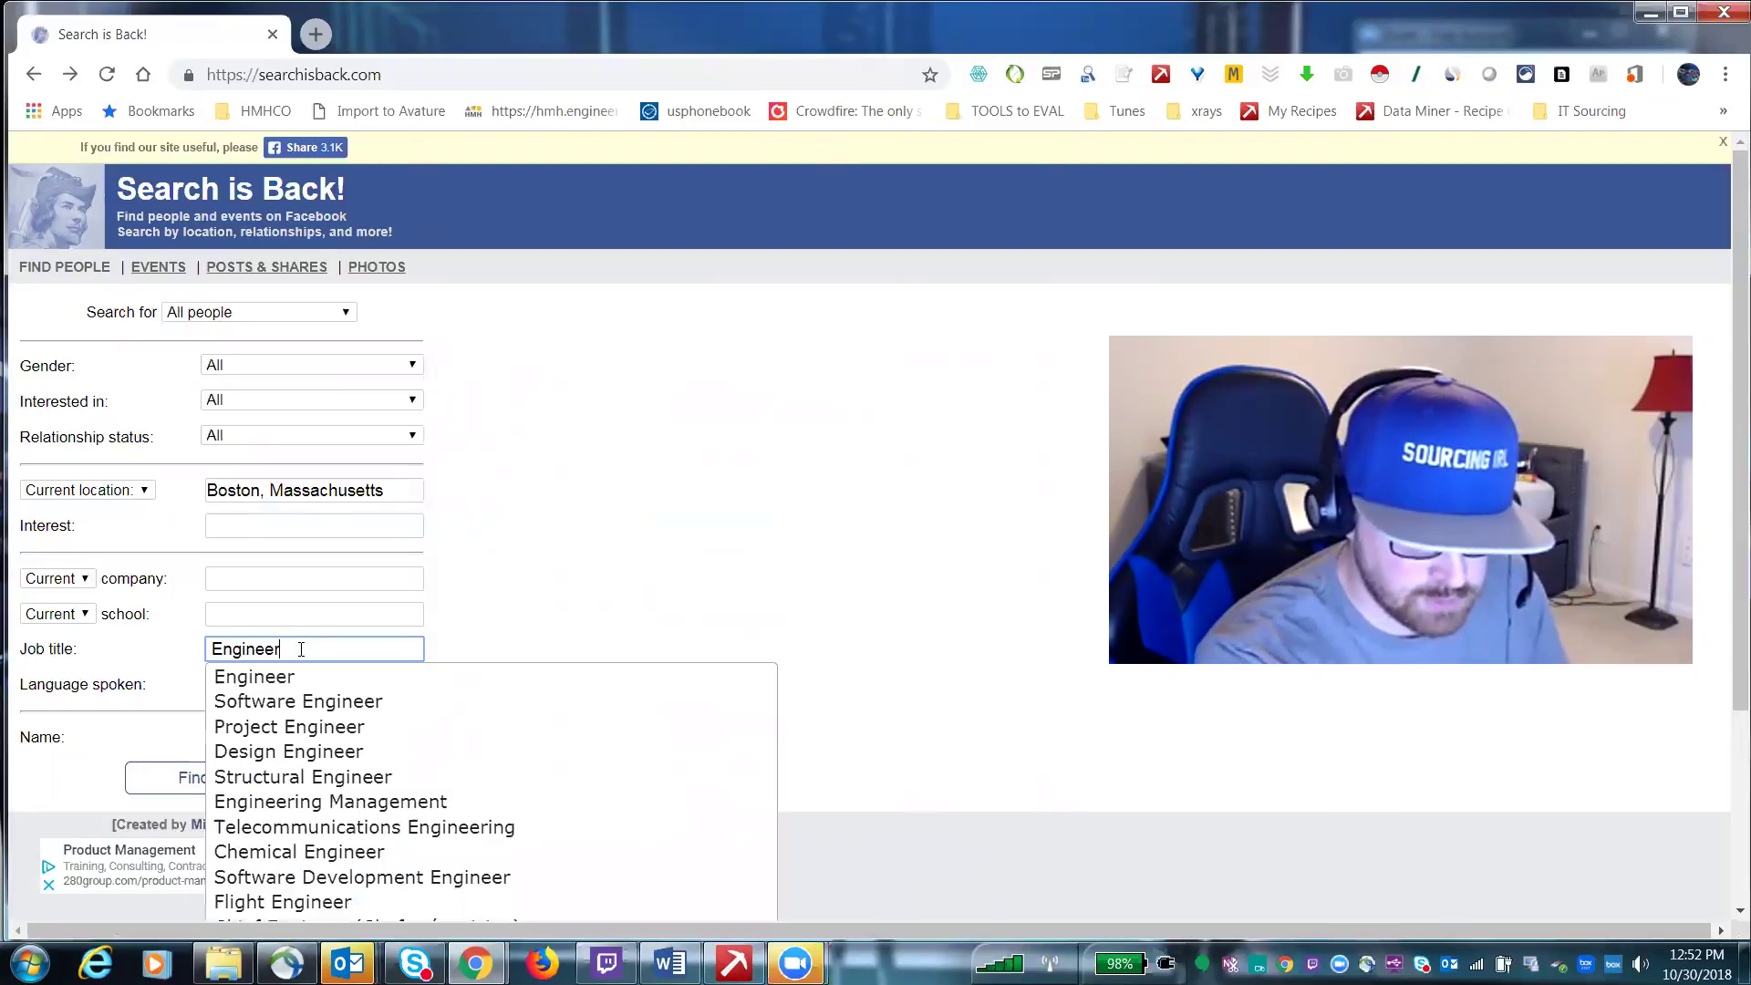
click(296, 700)
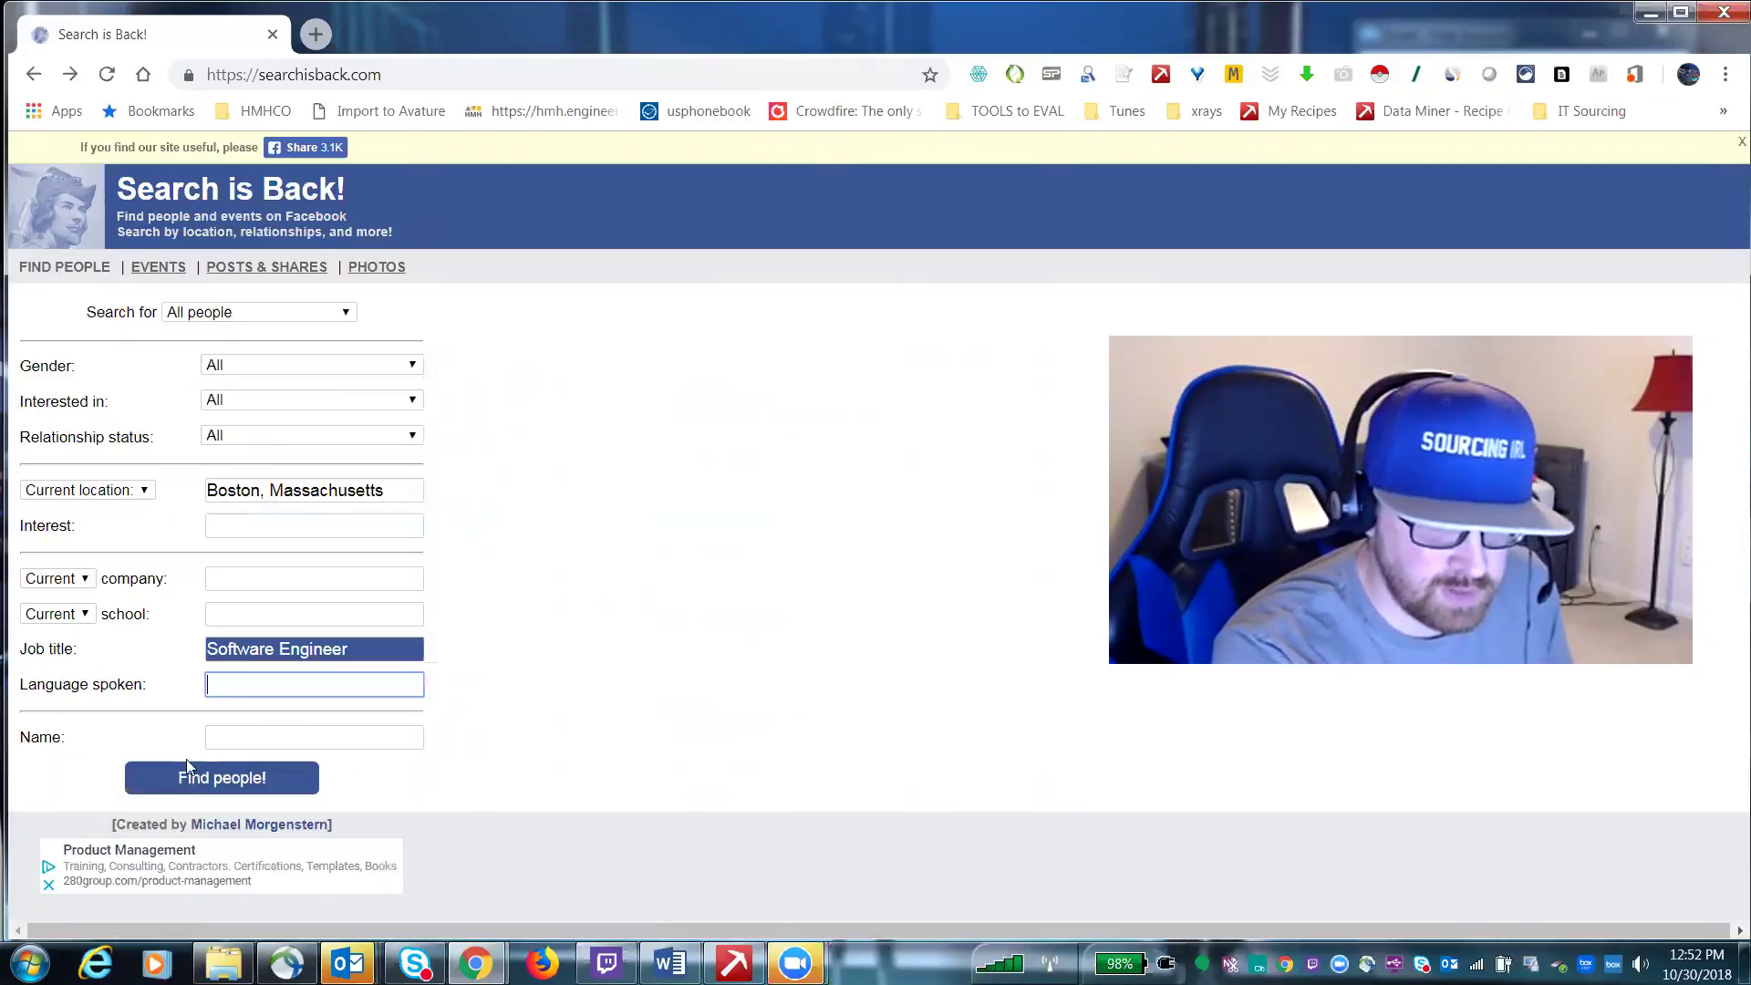
click(335, 494)
click(256, 772)
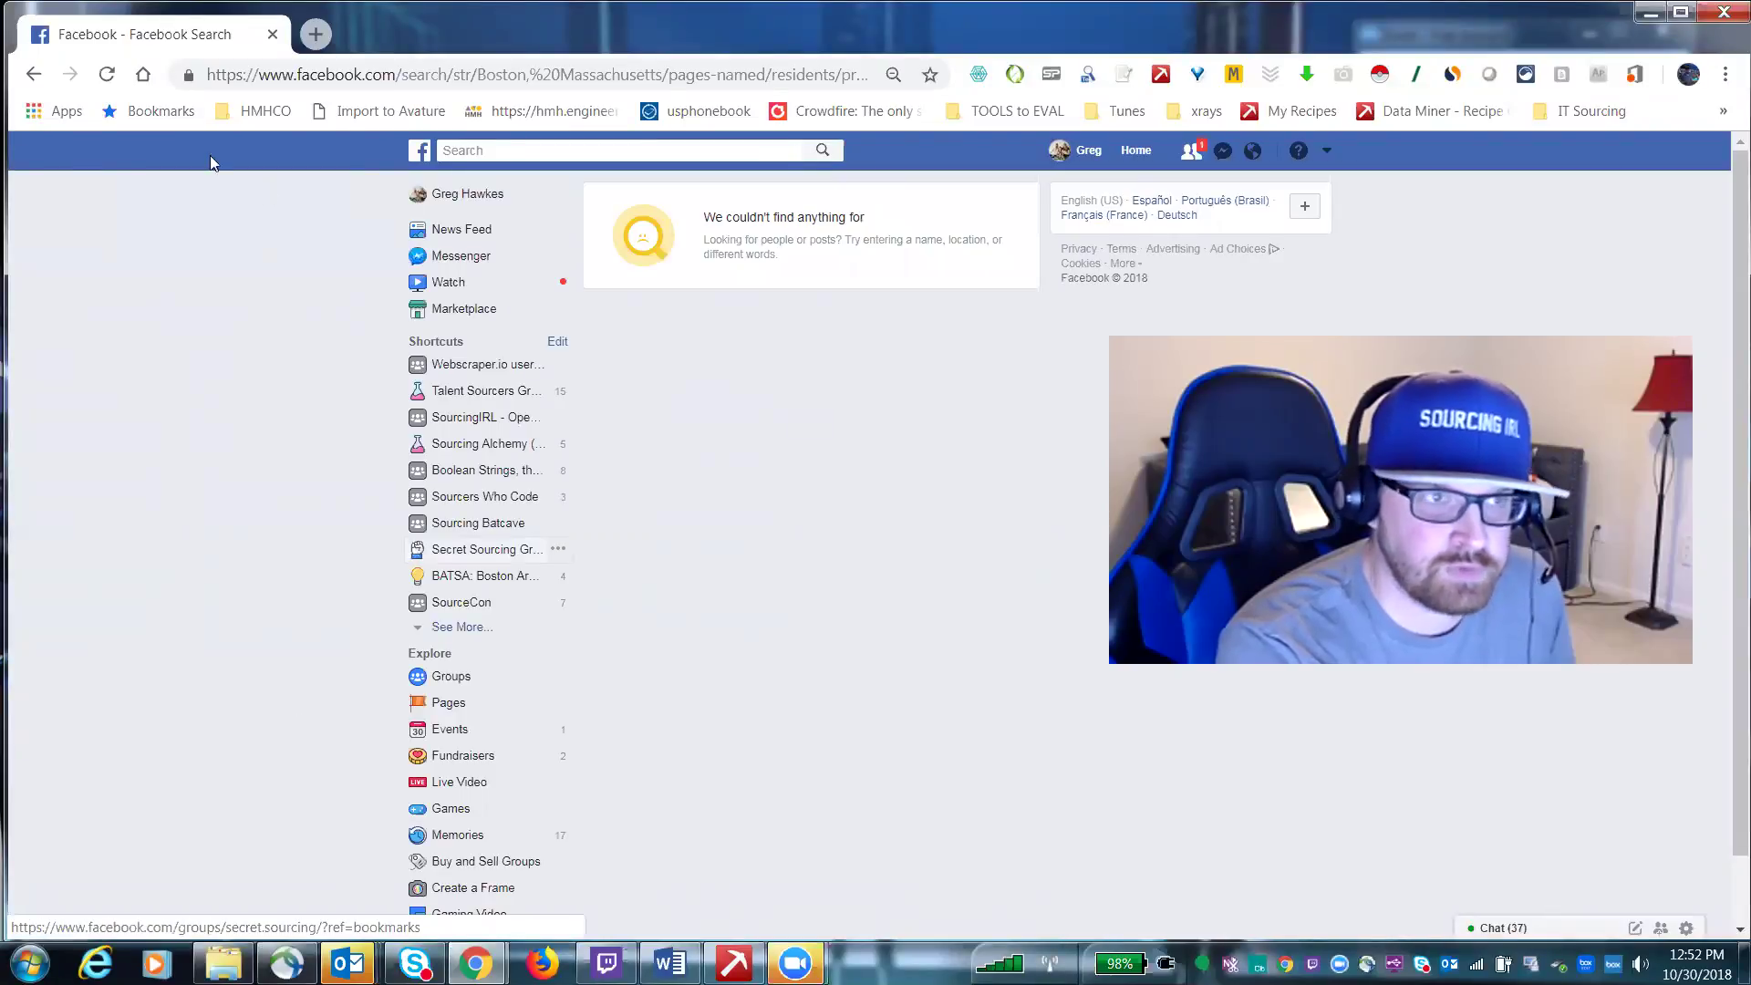
- Set the location to Boston, Massachusetts and the job title to Software Developer, then search Facebook
click(32, 76)
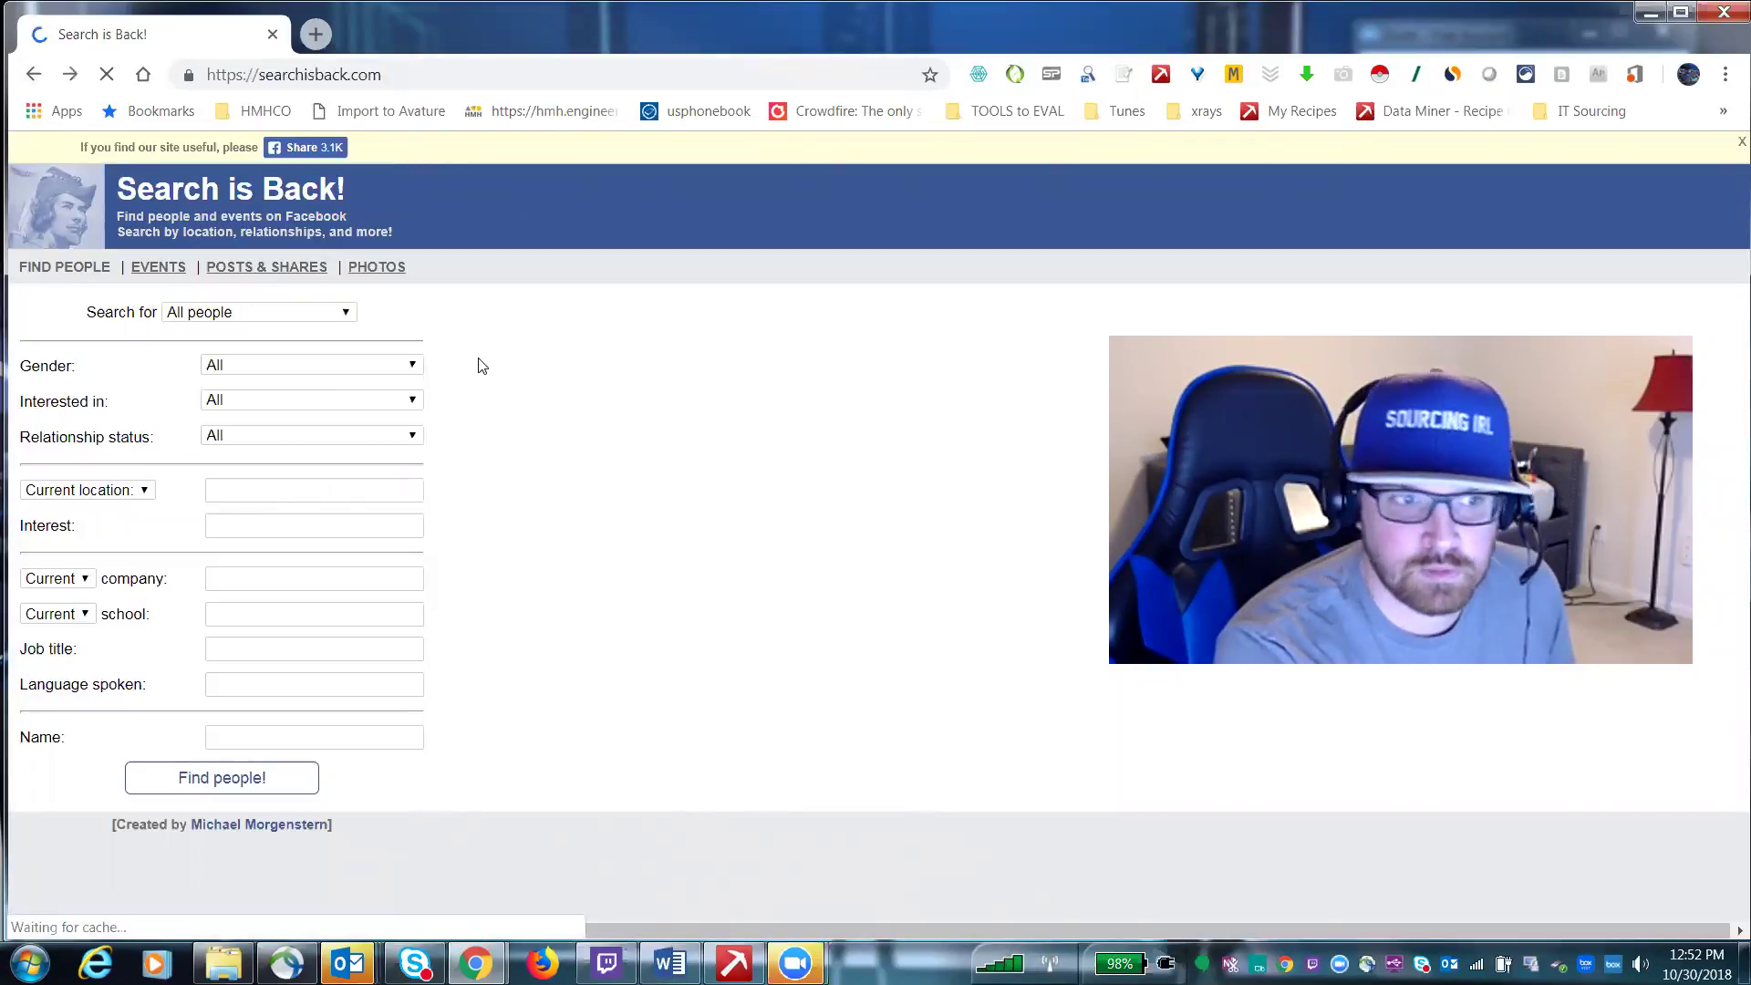
click(262, 492)
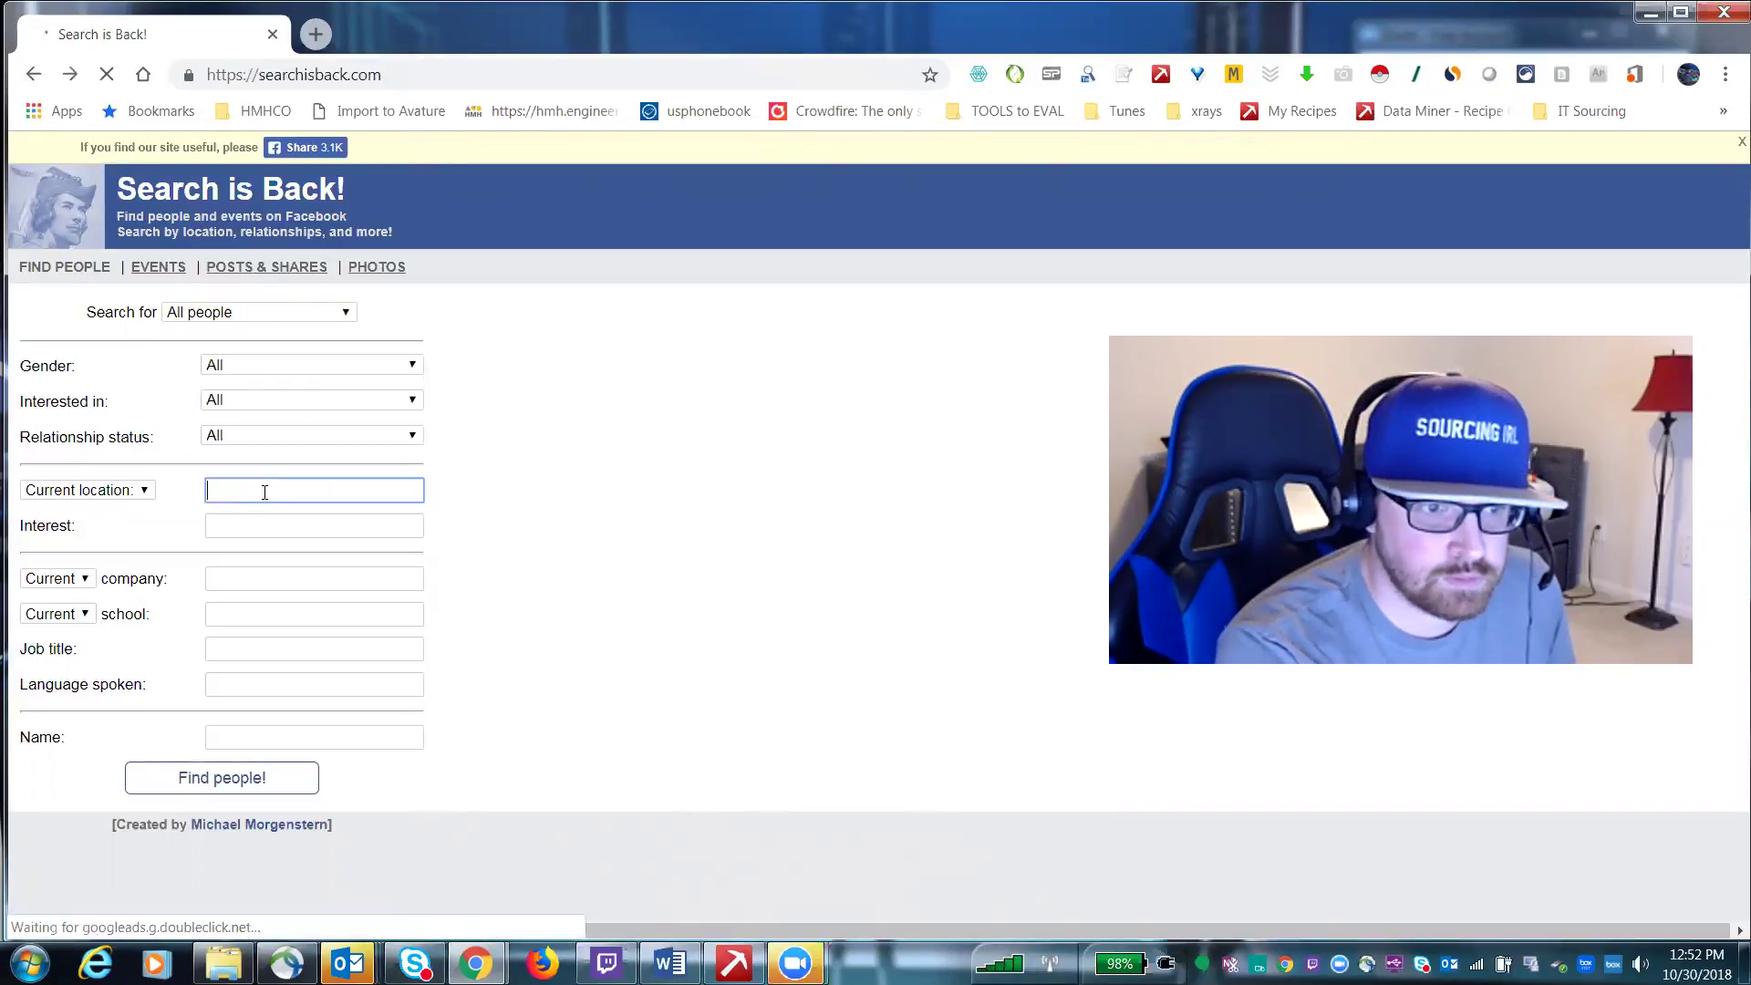
text(Boston)
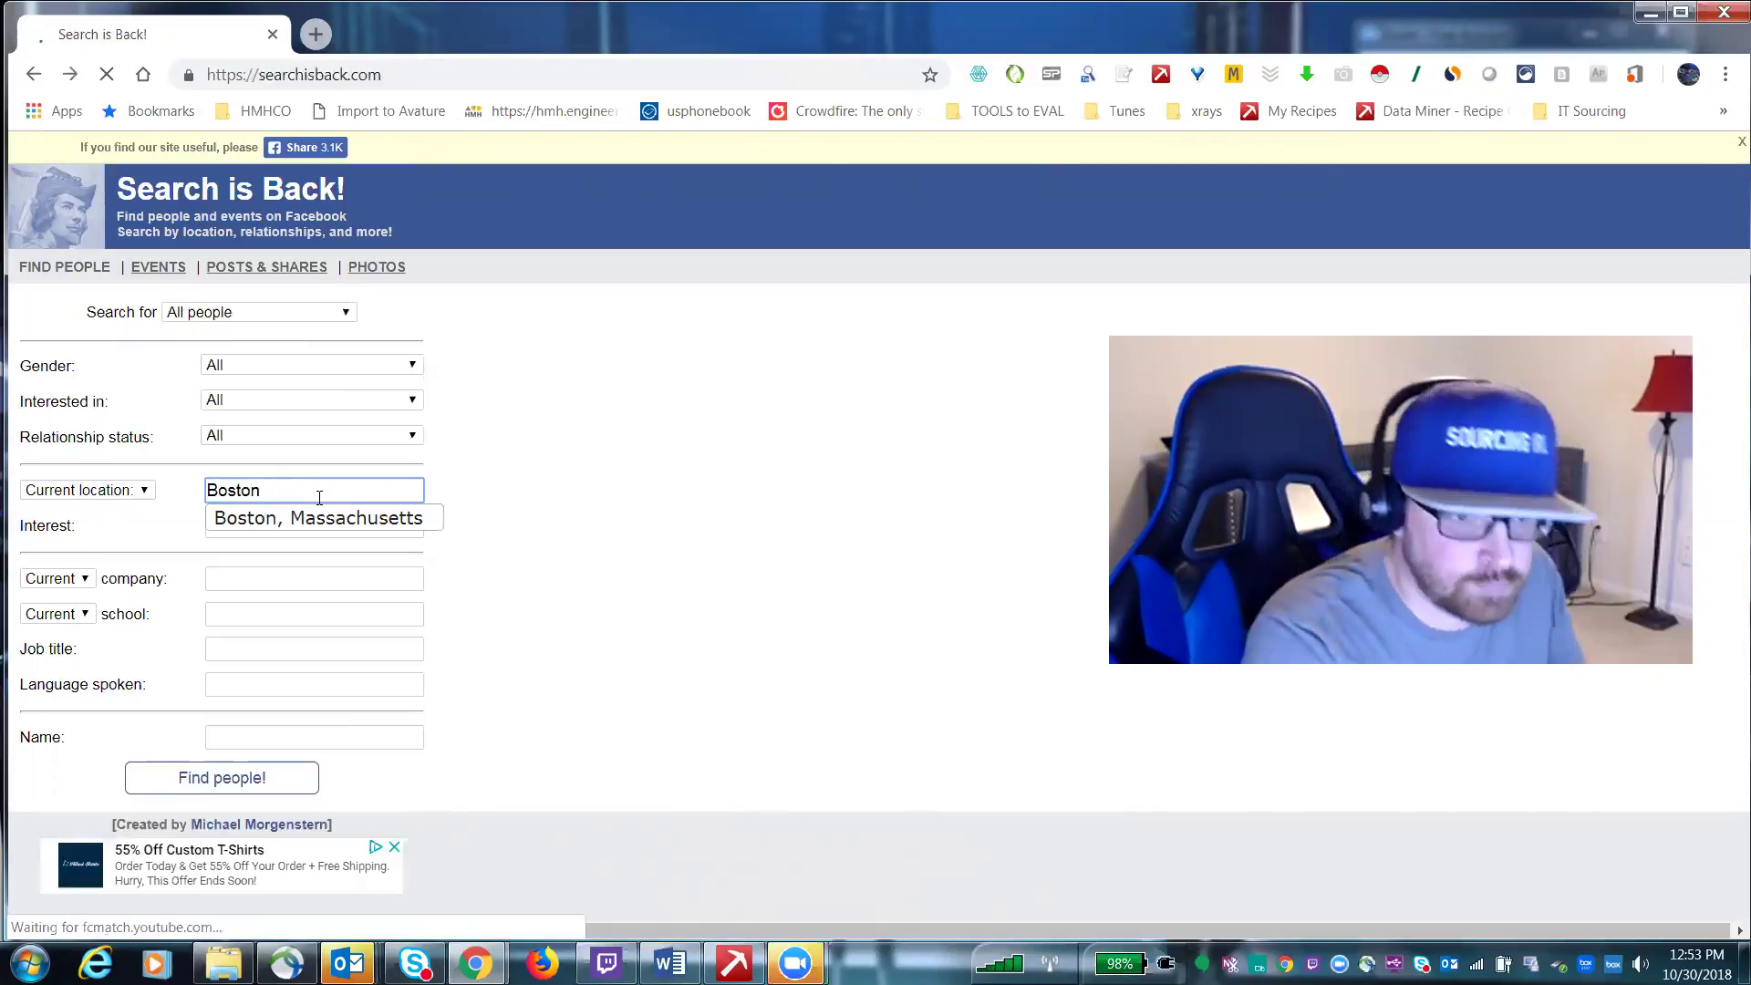
key(Down)
key(Return)
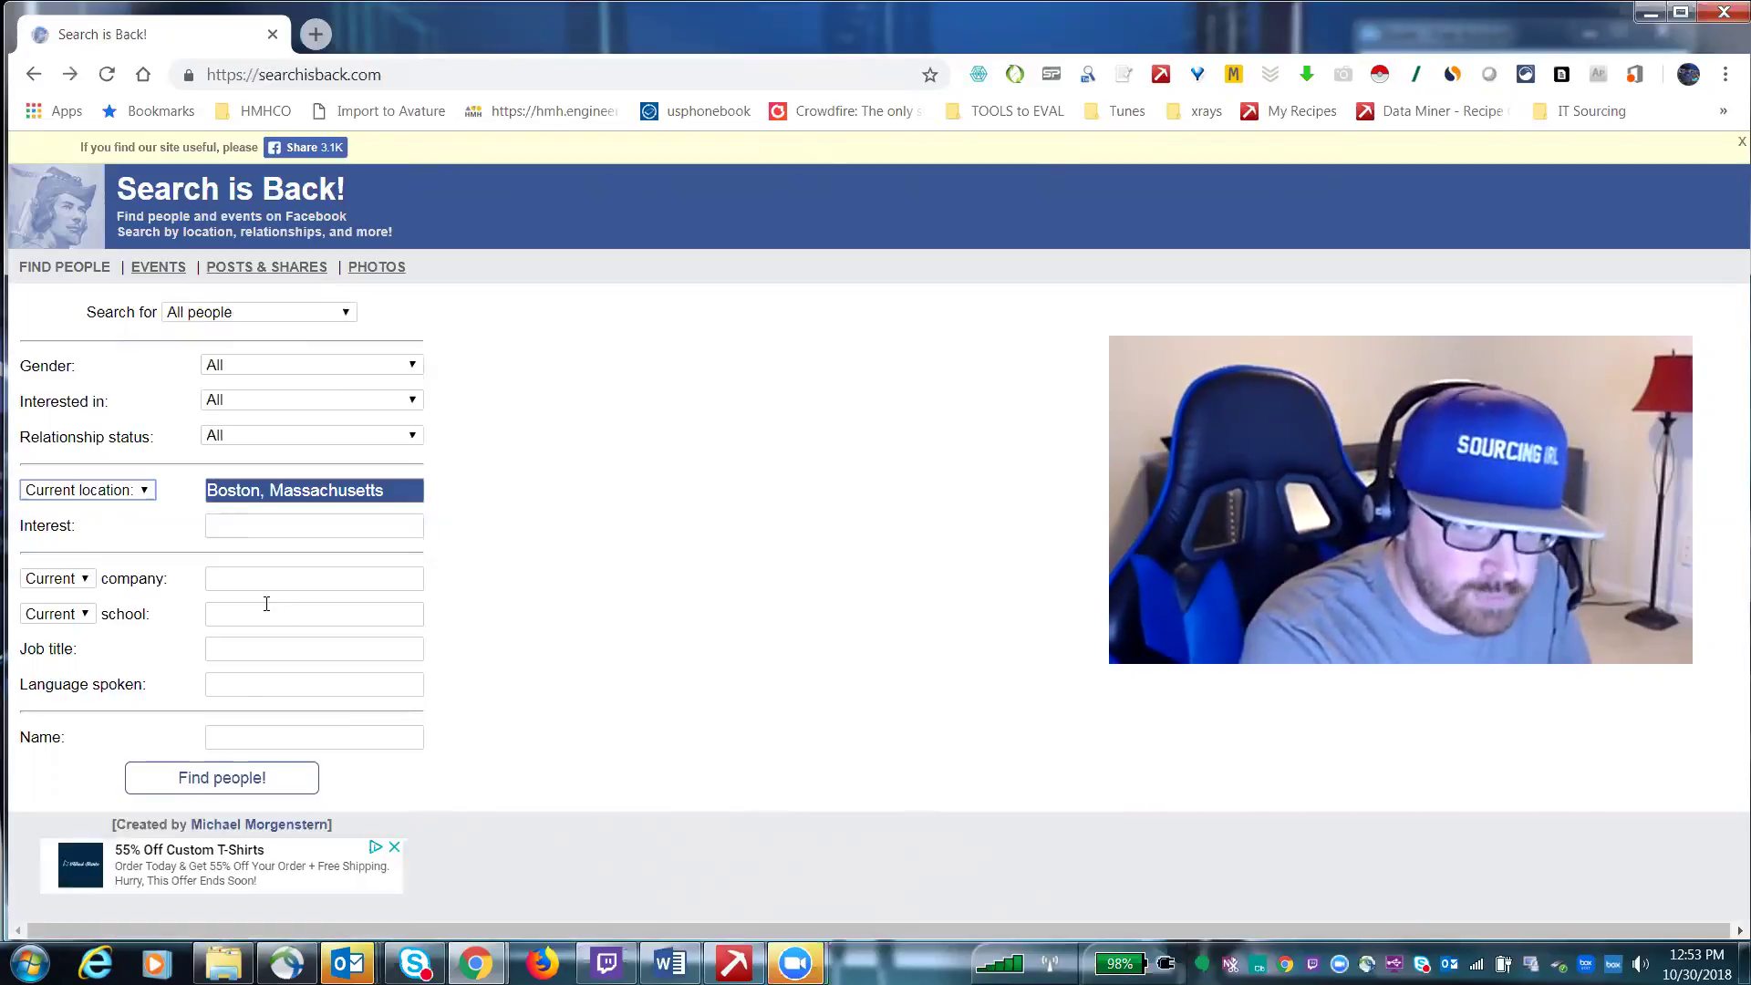
click(254, 653)
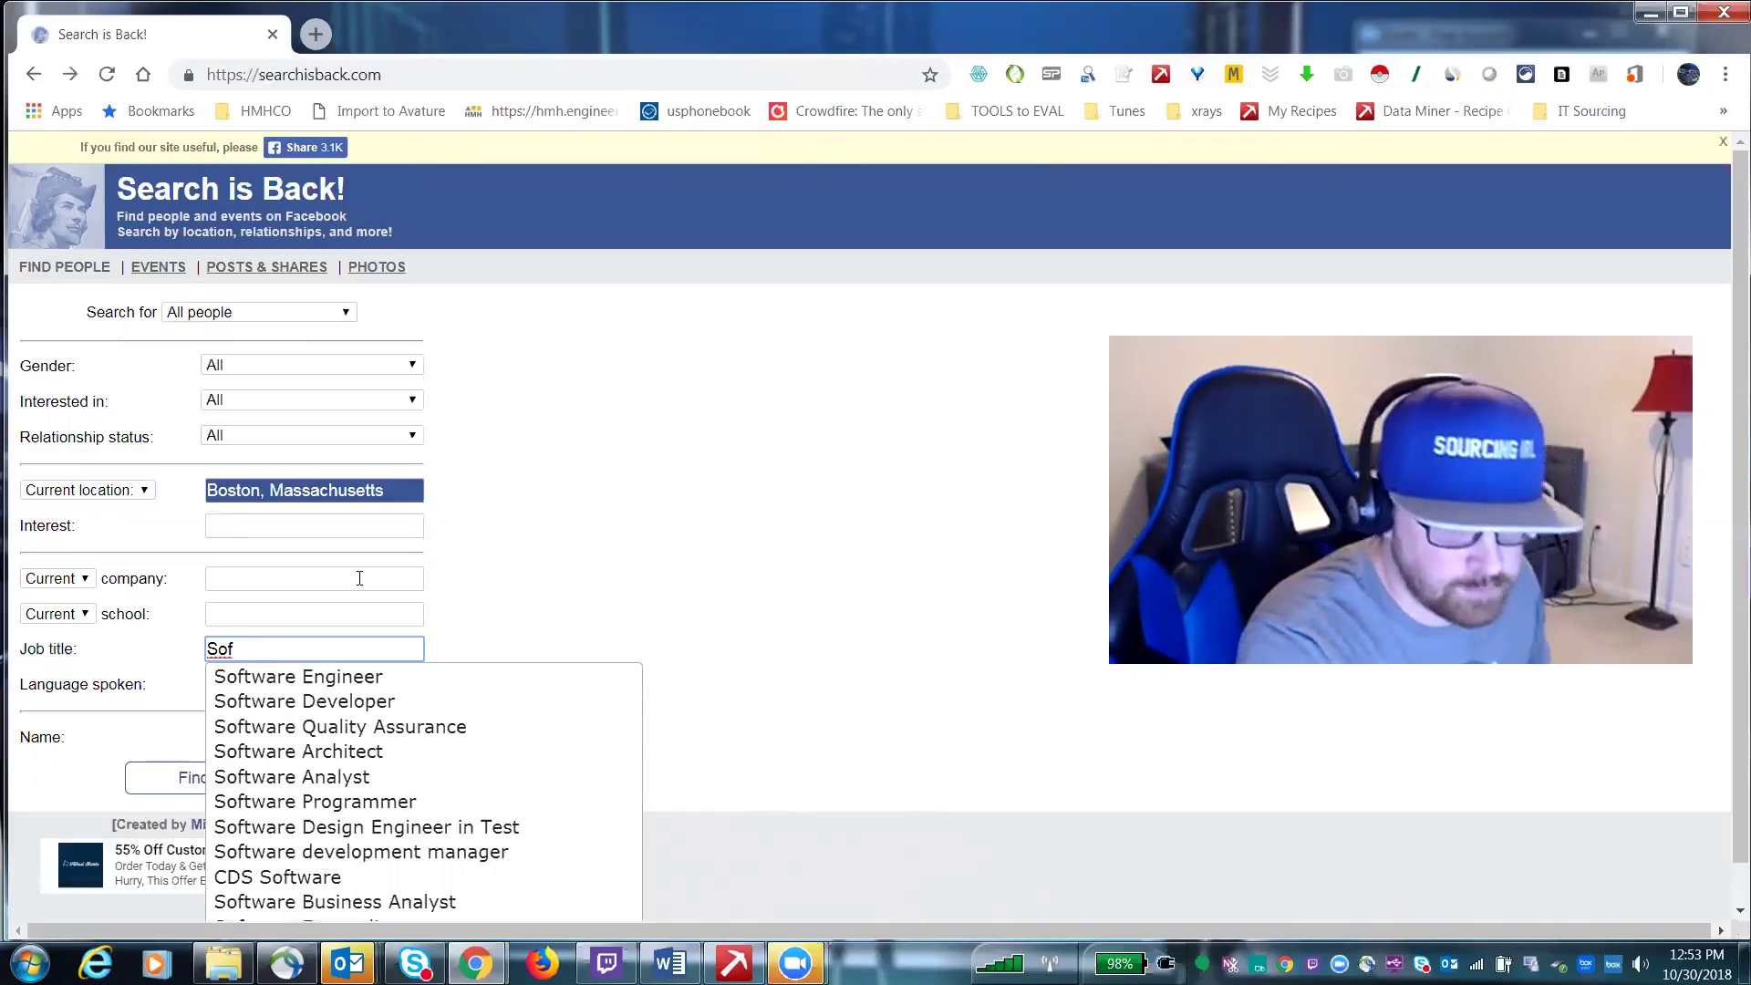
click(329, 703)
click(193, 777)
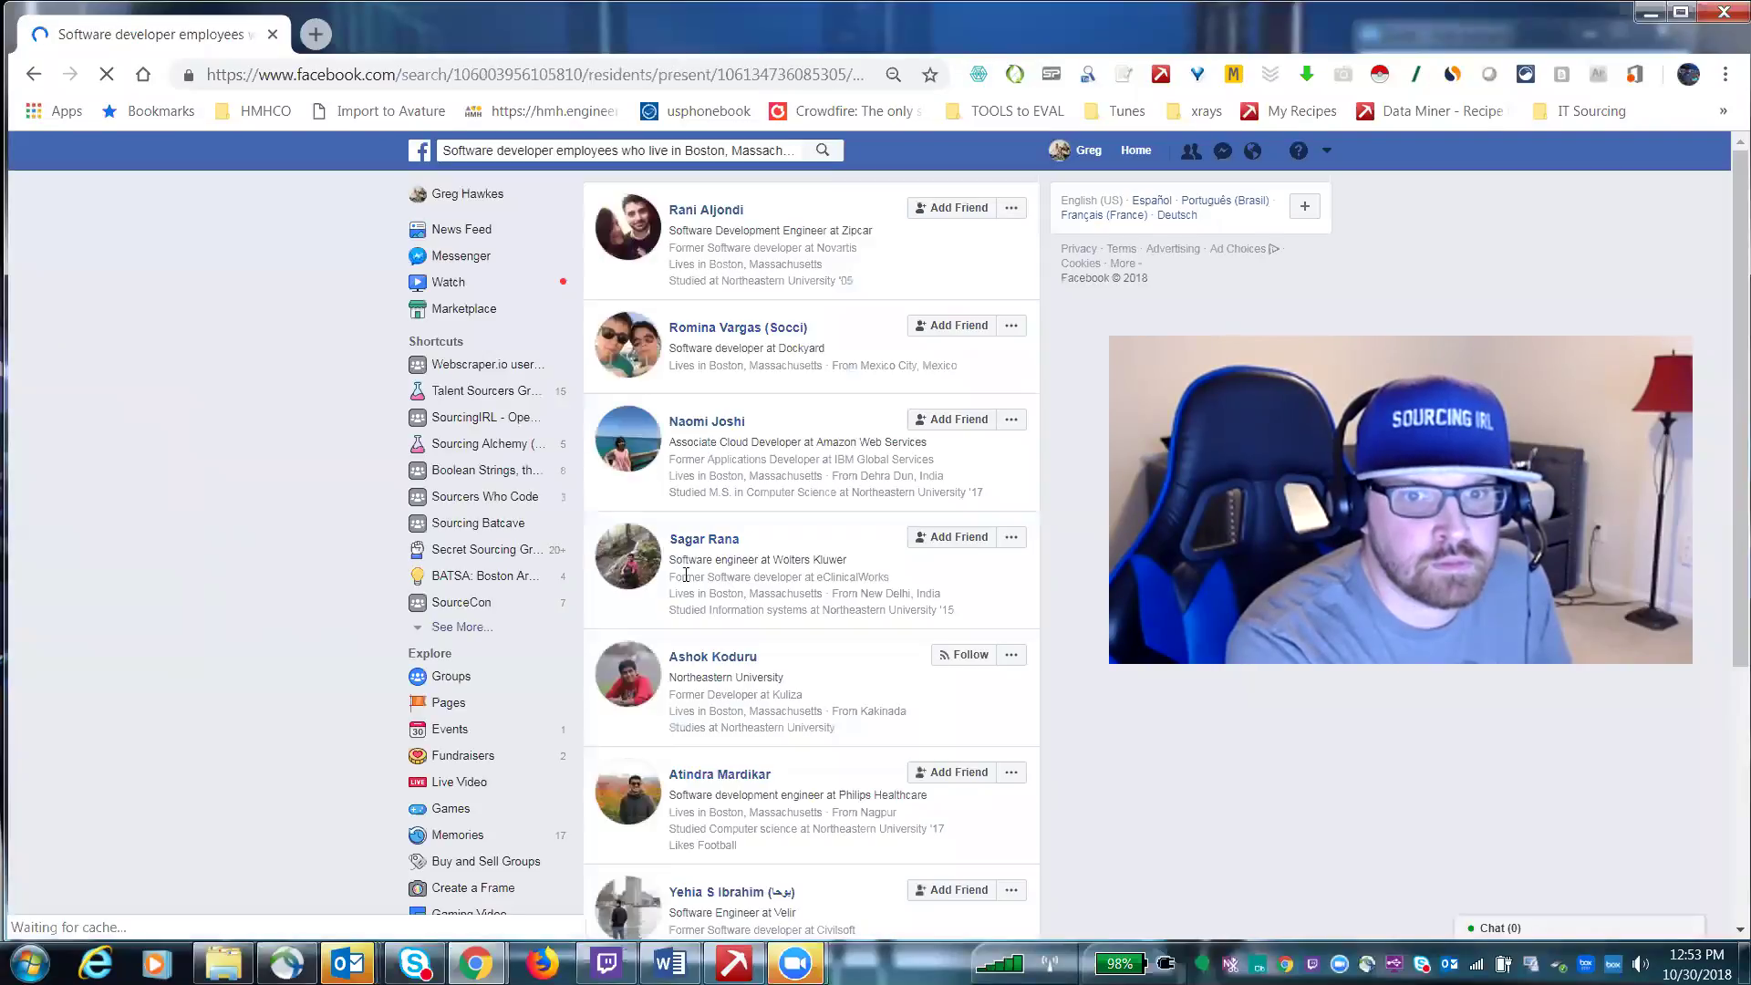
scroll(808, 301, down, 5)
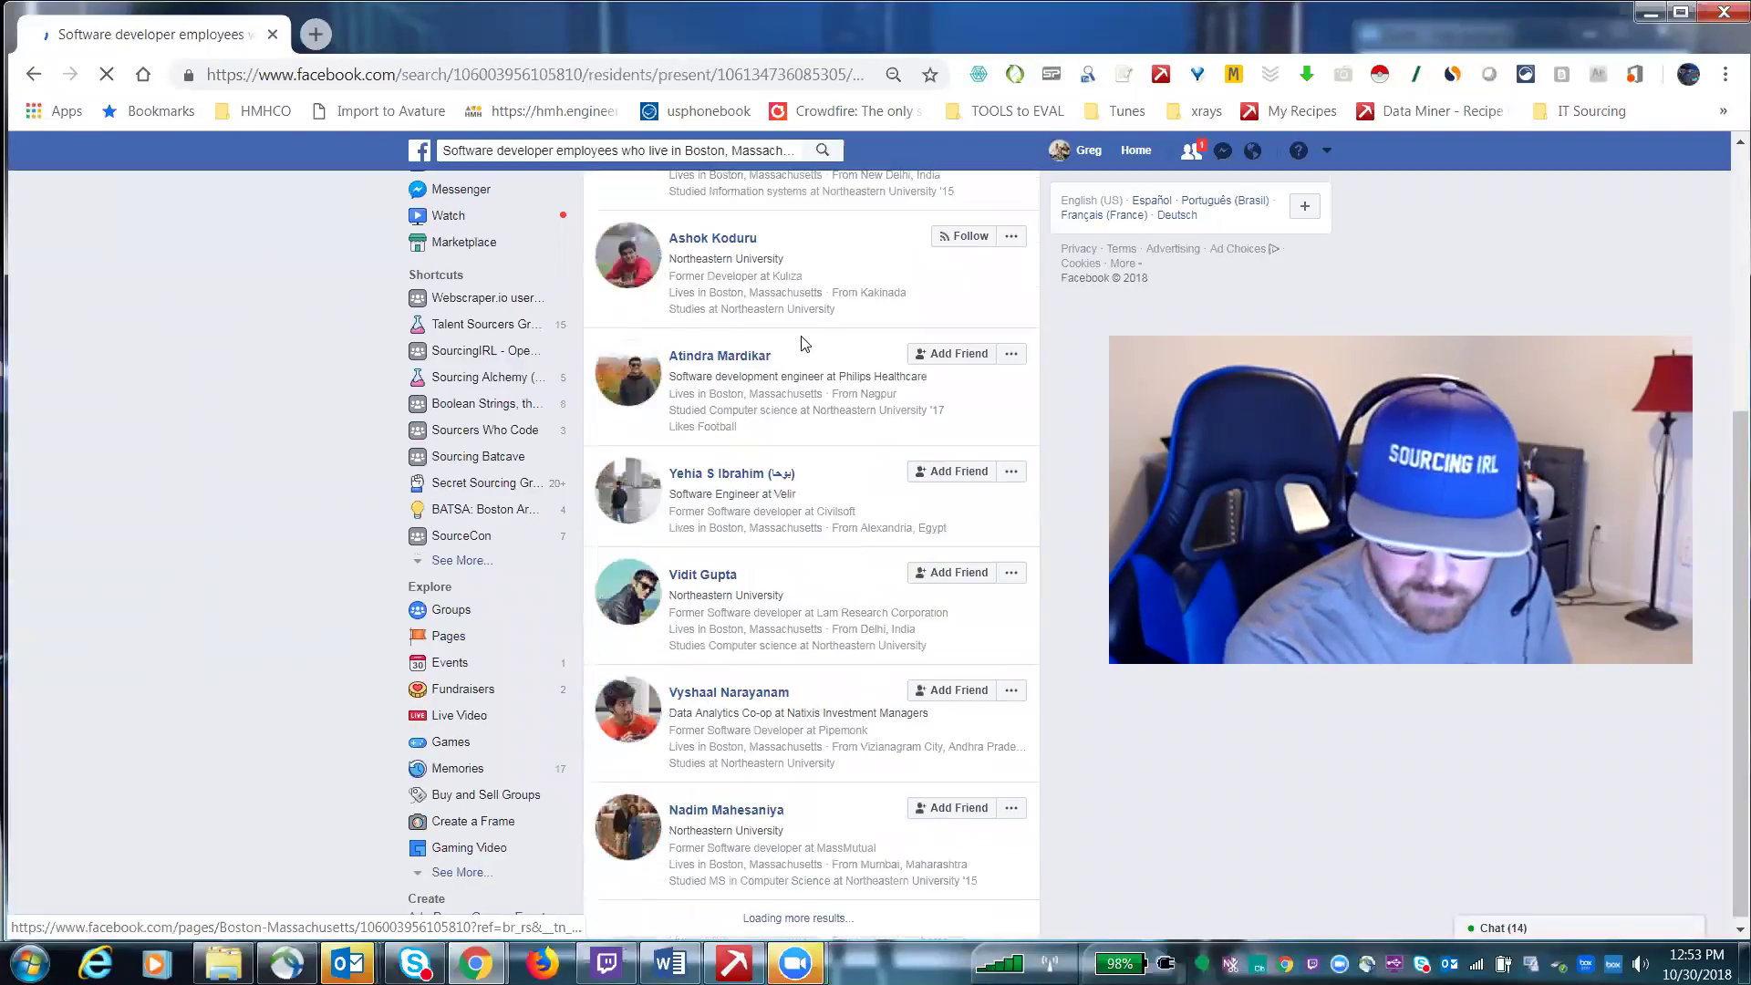
scroll(808, 453, down, 5)
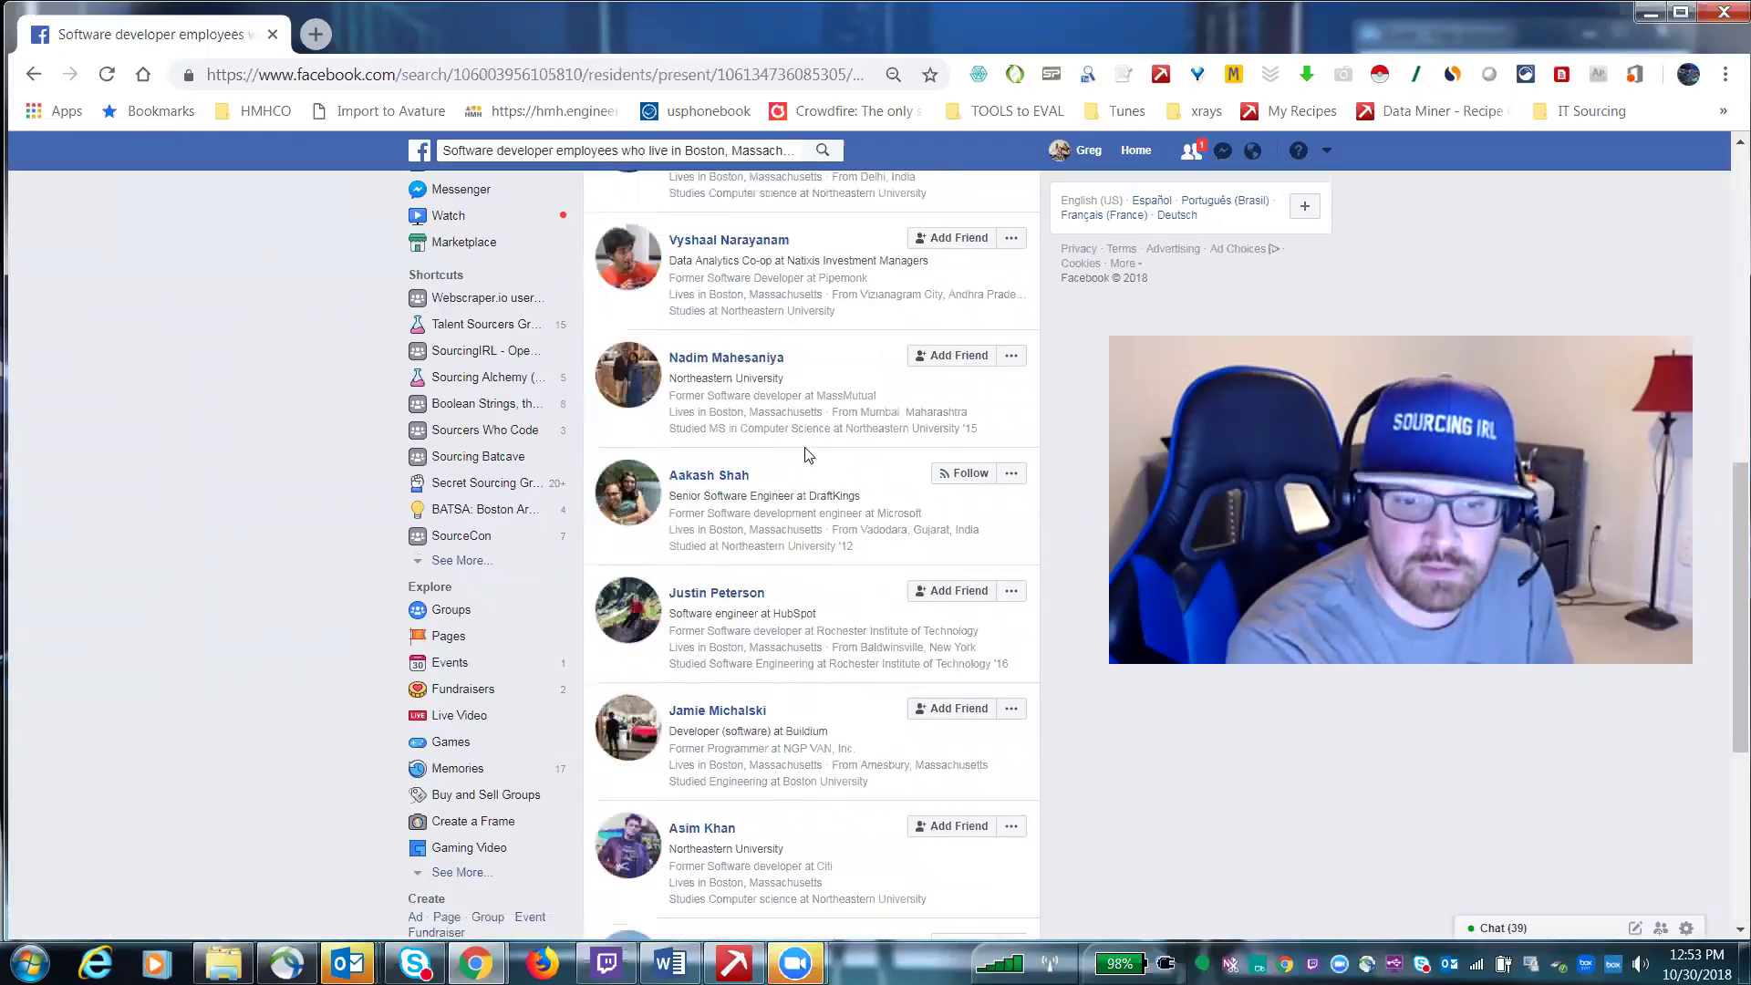
scroll(807, 453, down, 15)
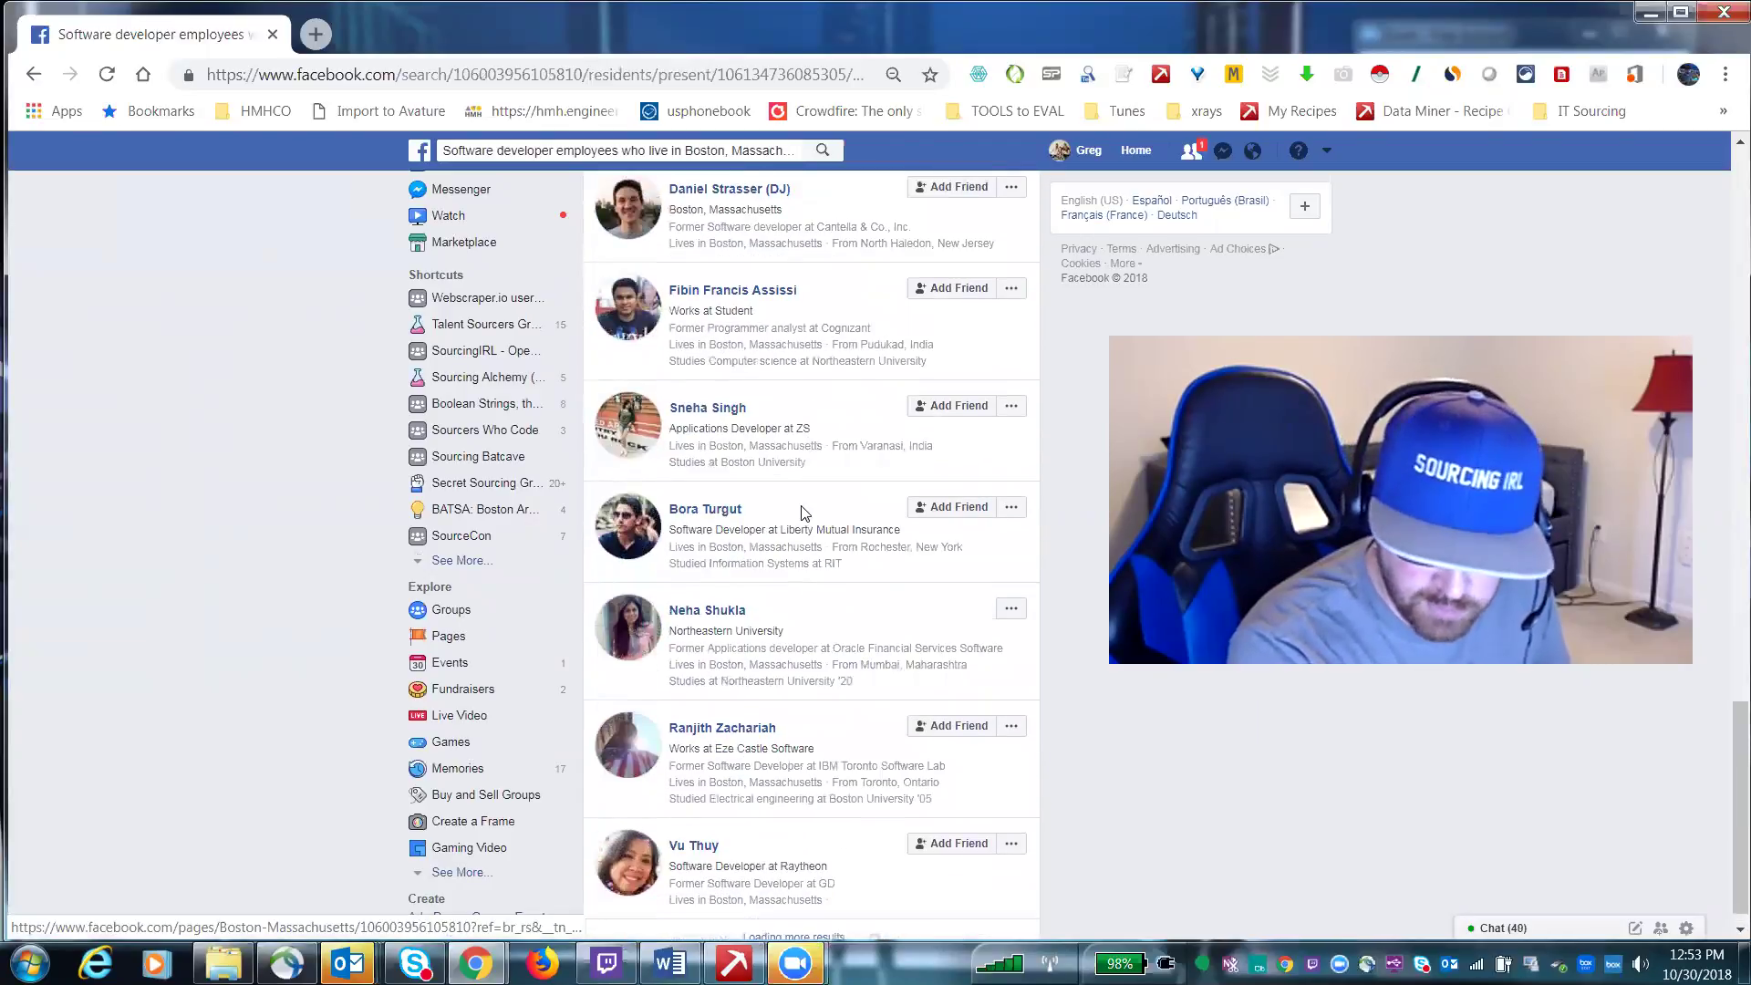
scroll(803, 527, up, 3)
scroll(807, 524, down, 12)
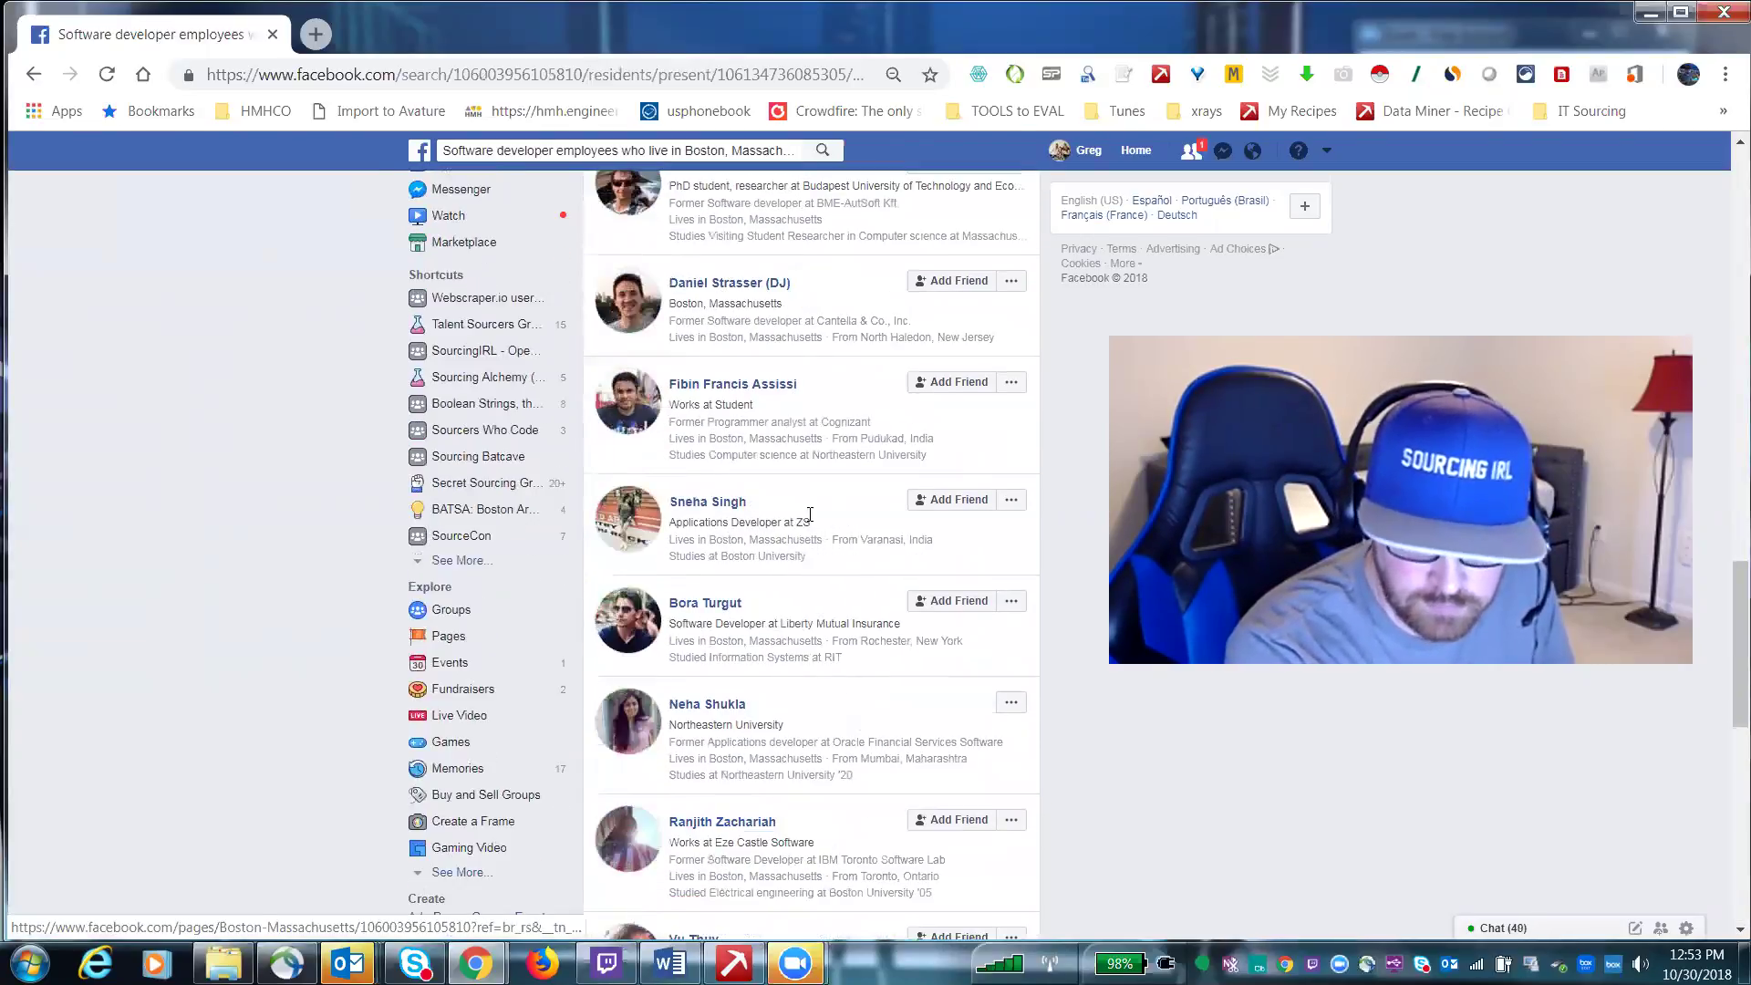
scroll(814, 520, down, 7)
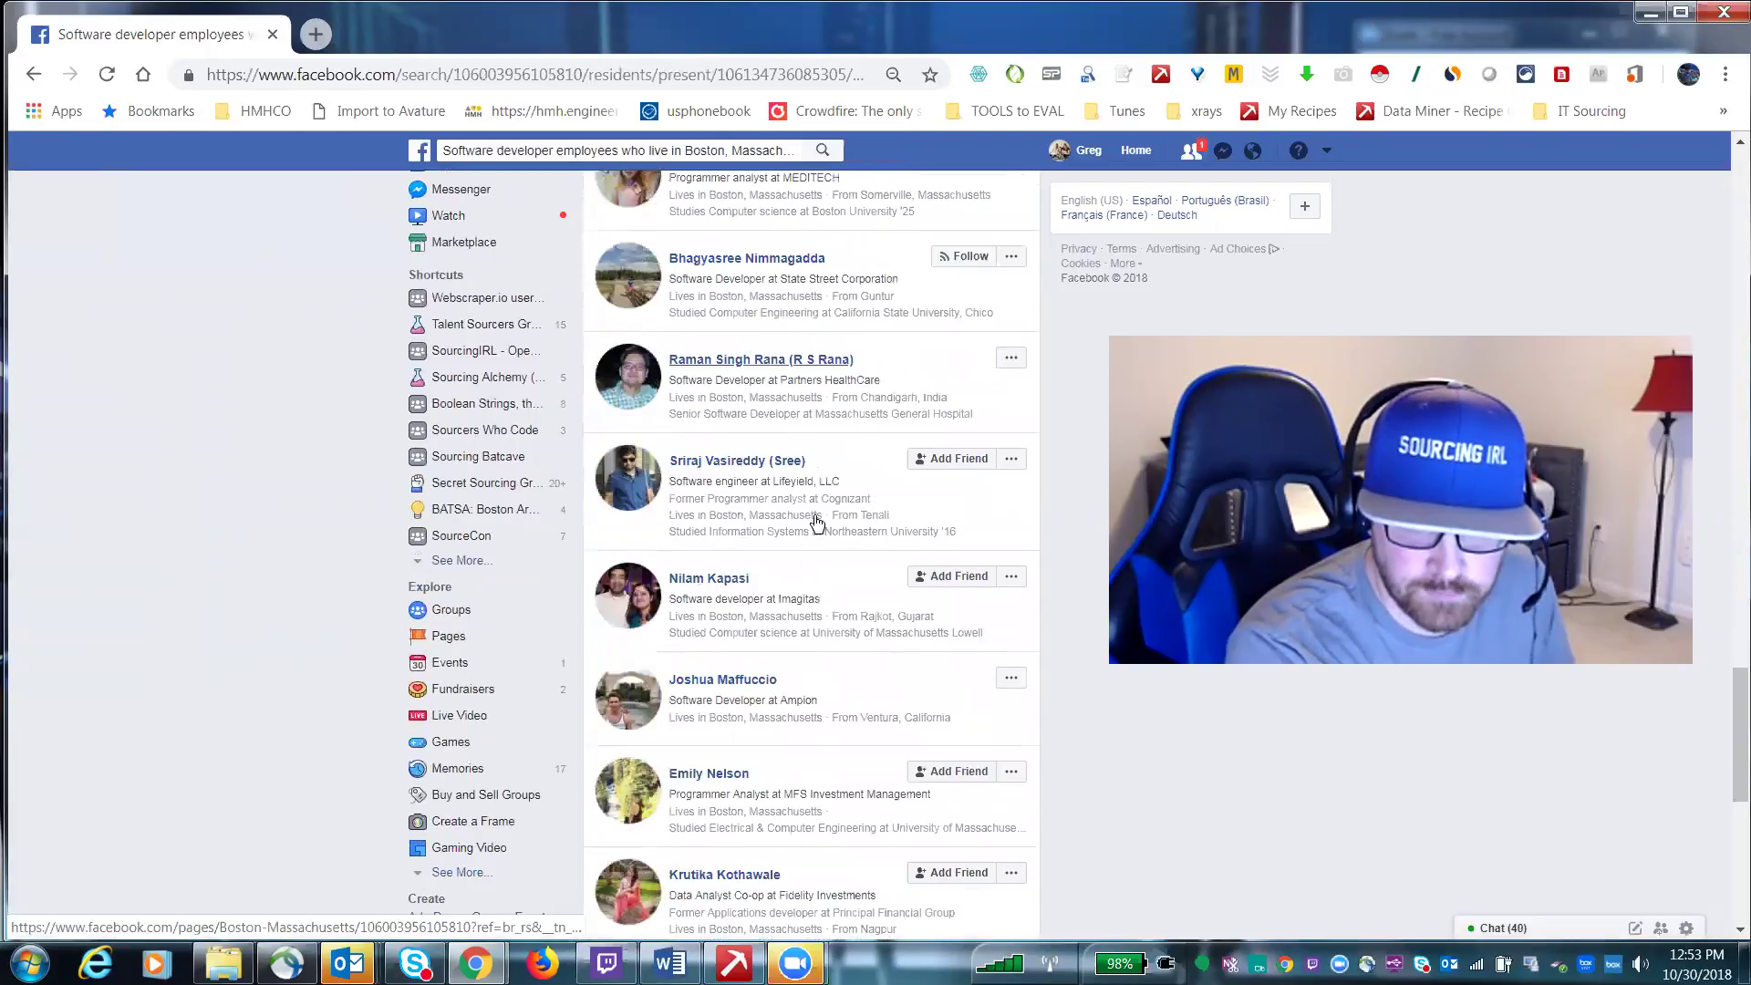
scroll(807, 524, down, 3)
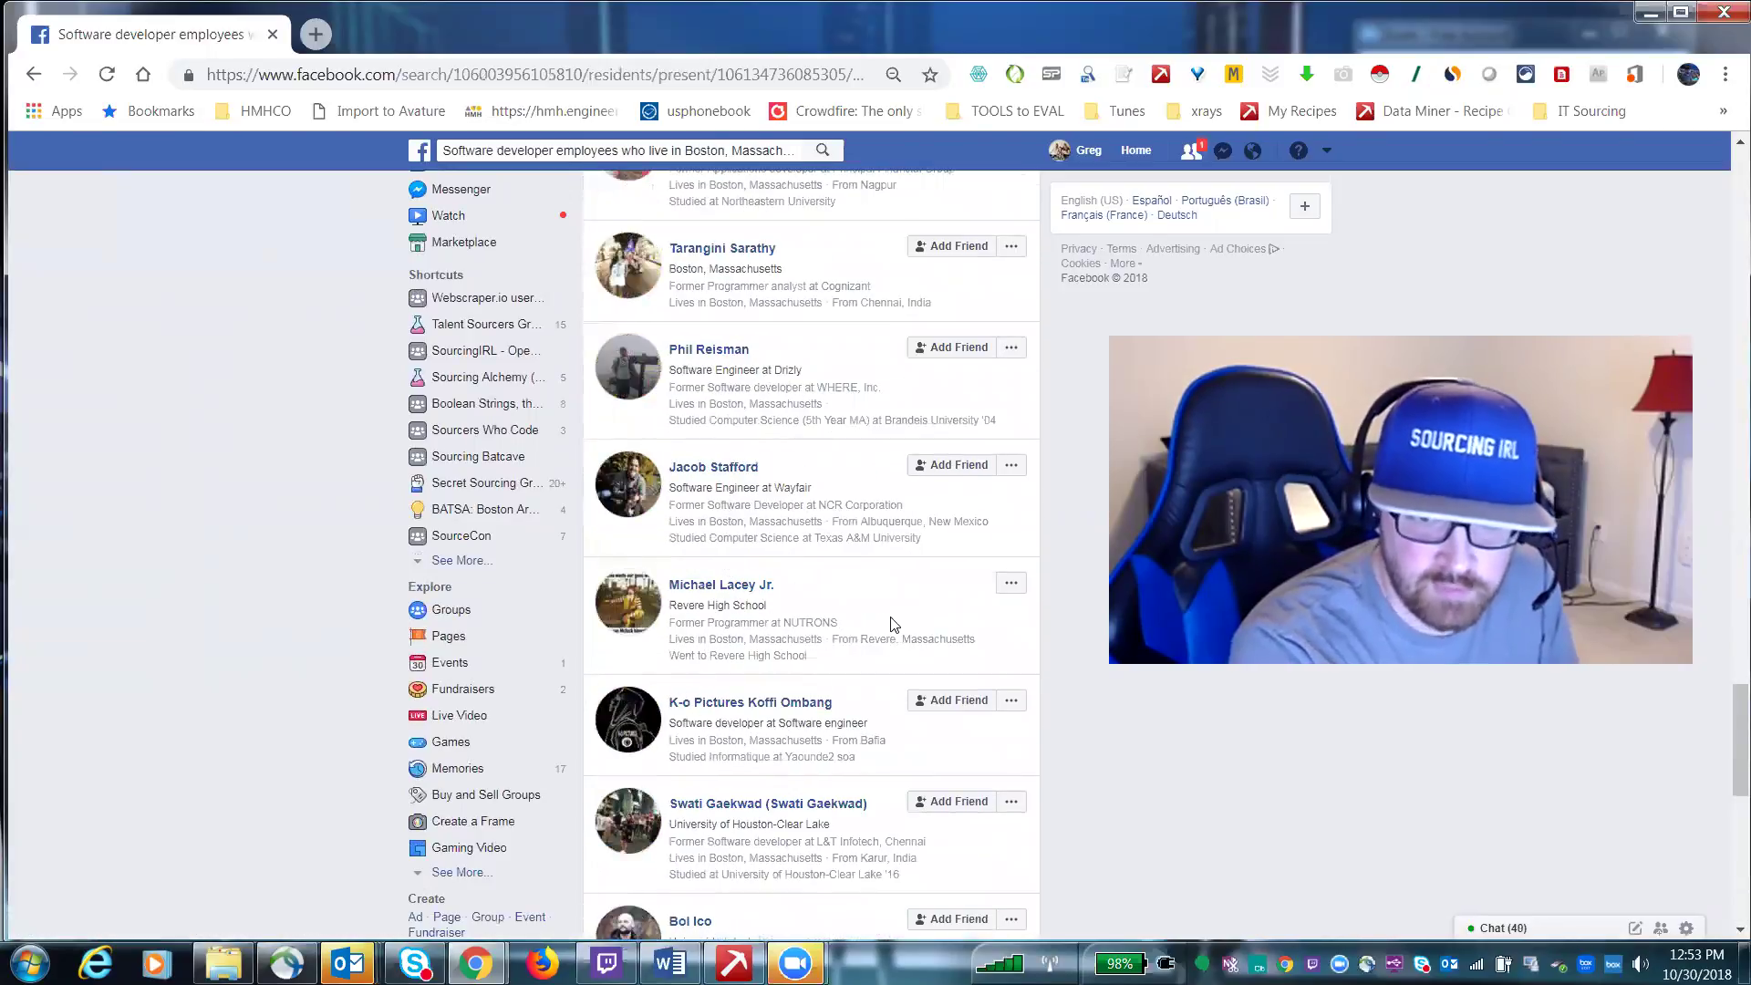
scroll(831, 591, up, 1)
scroll(803, 557, down, 20)
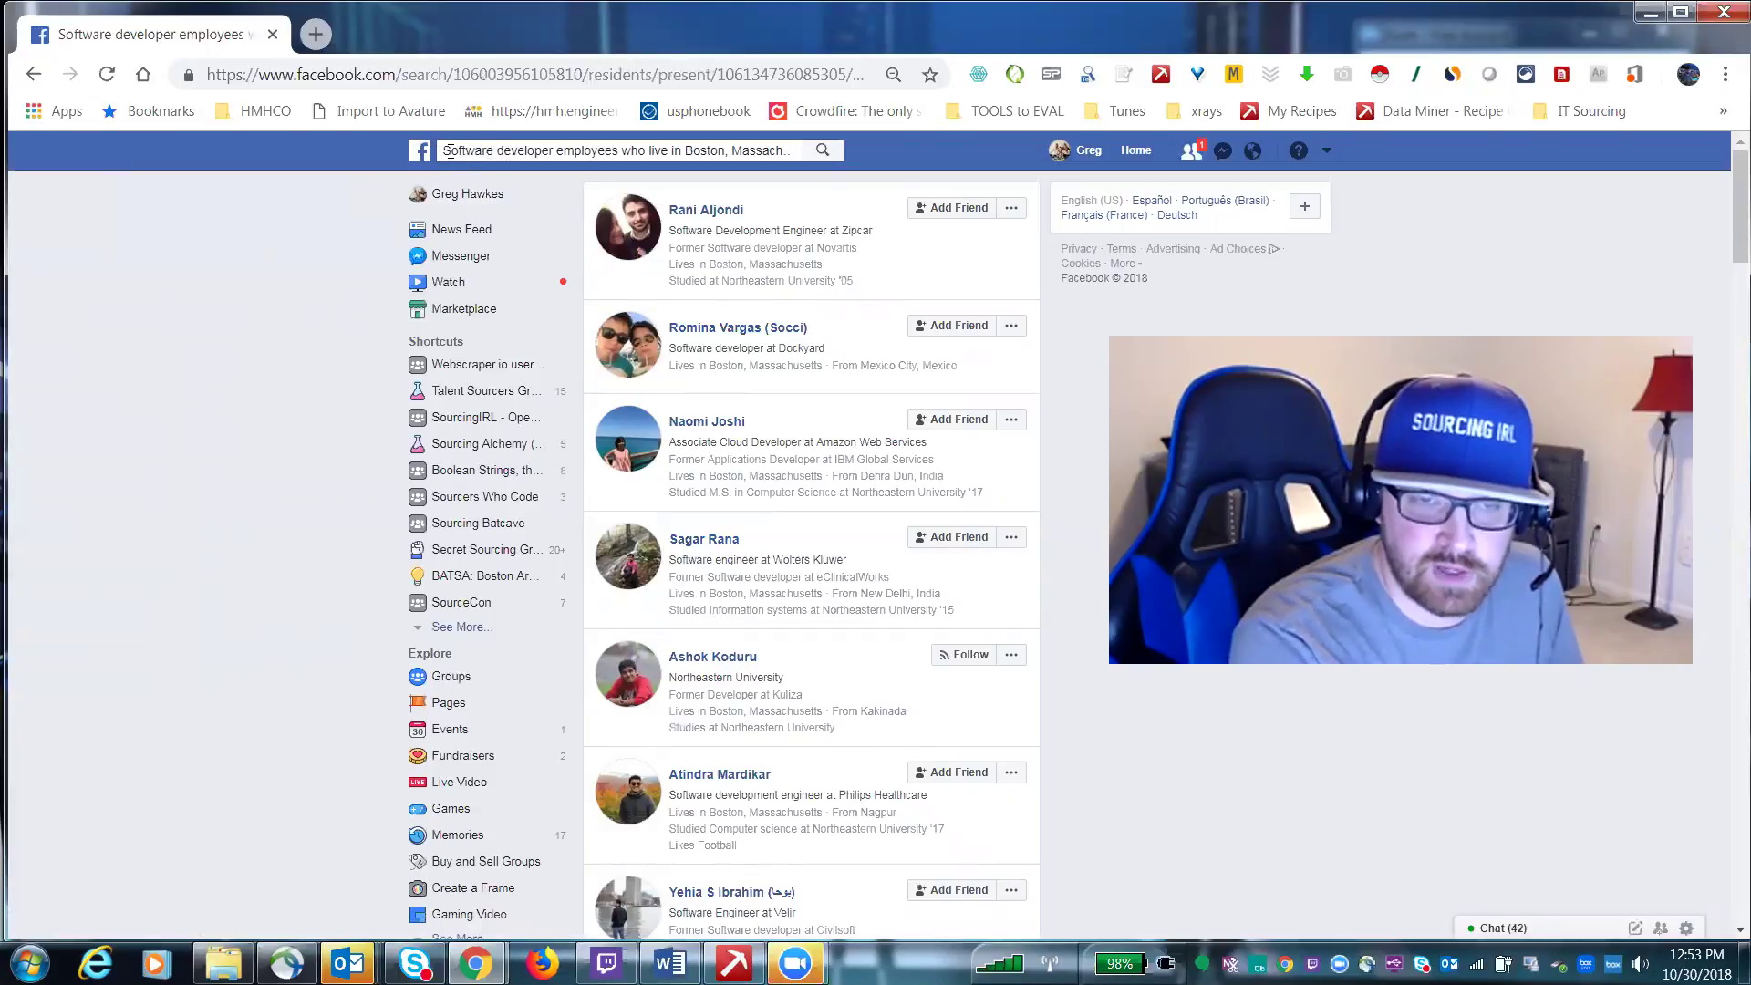
scroll(814, 344, down, 20)
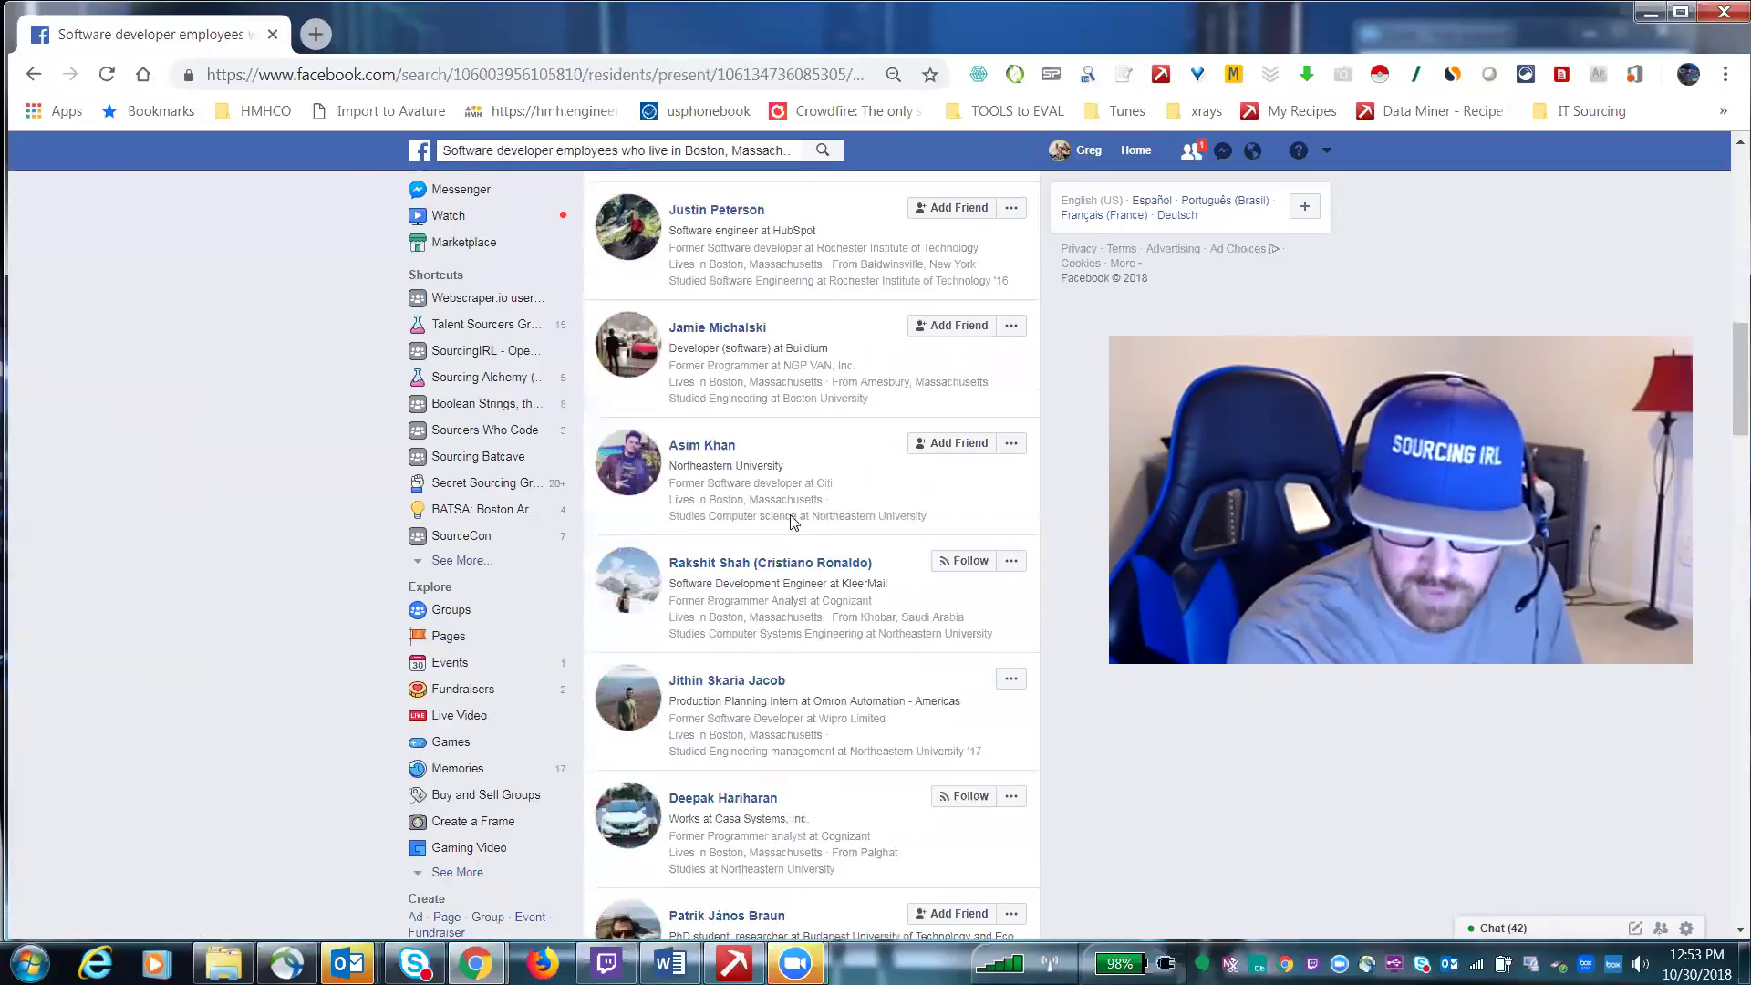
scroll(771, 561, down, 10)
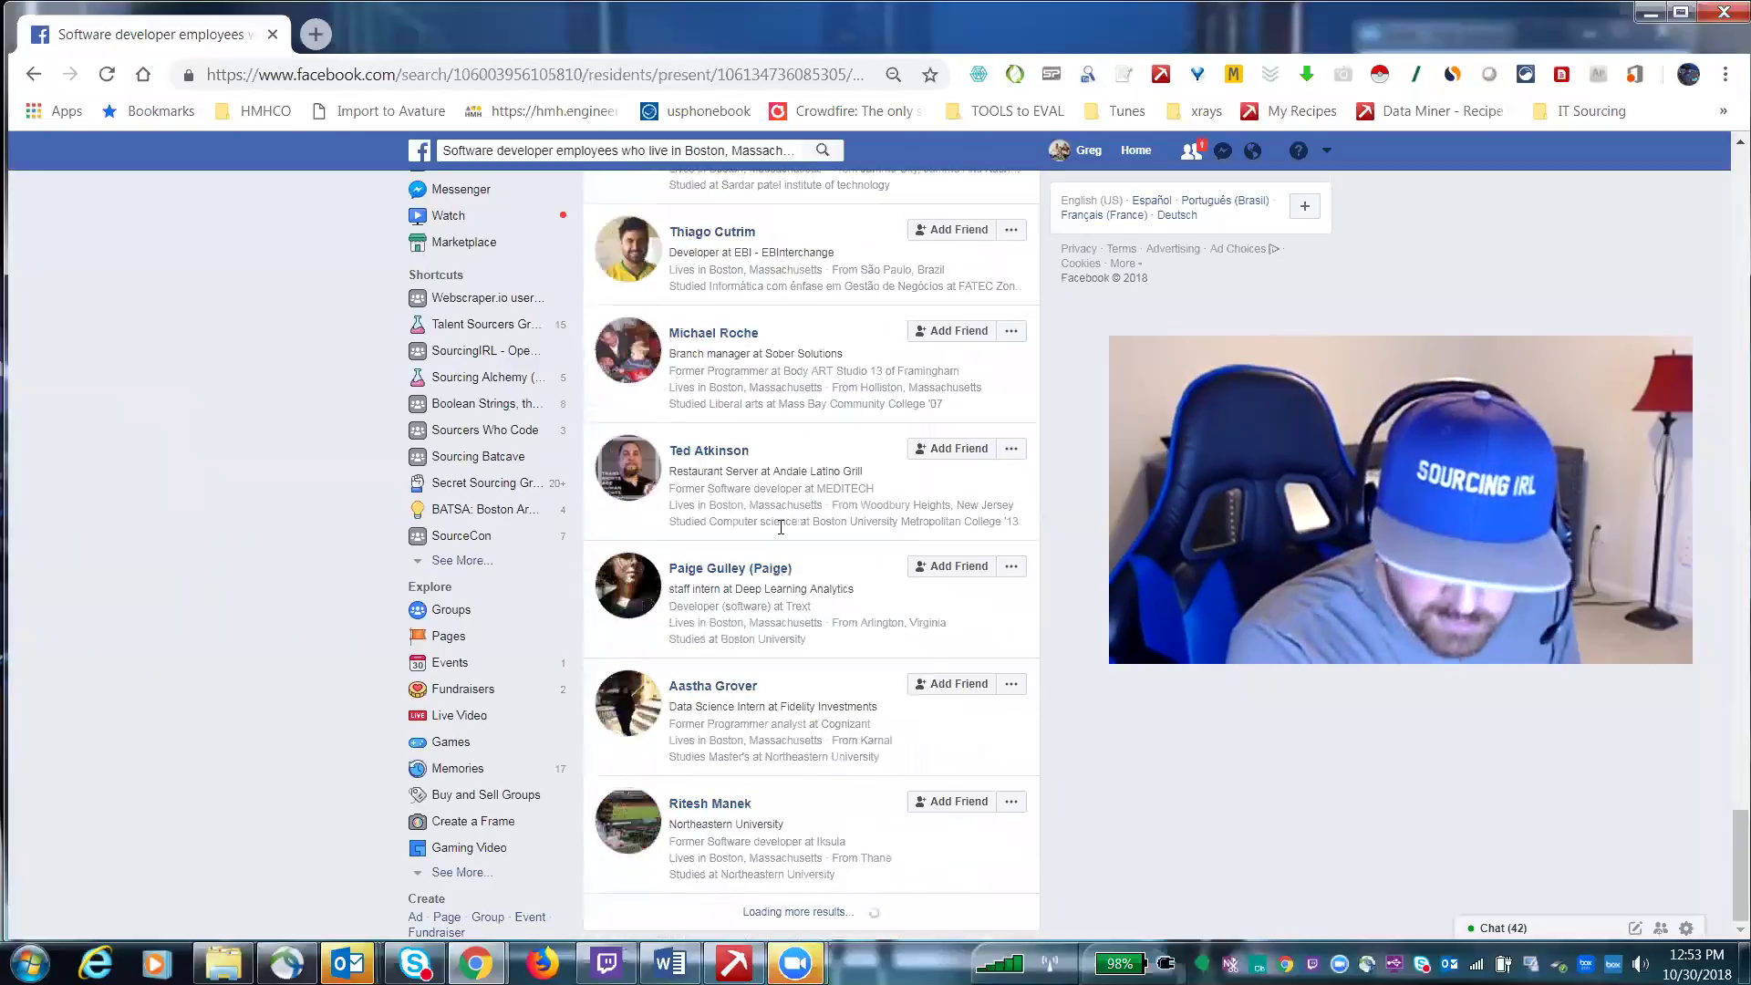
scroll(775, 542, up, 15)
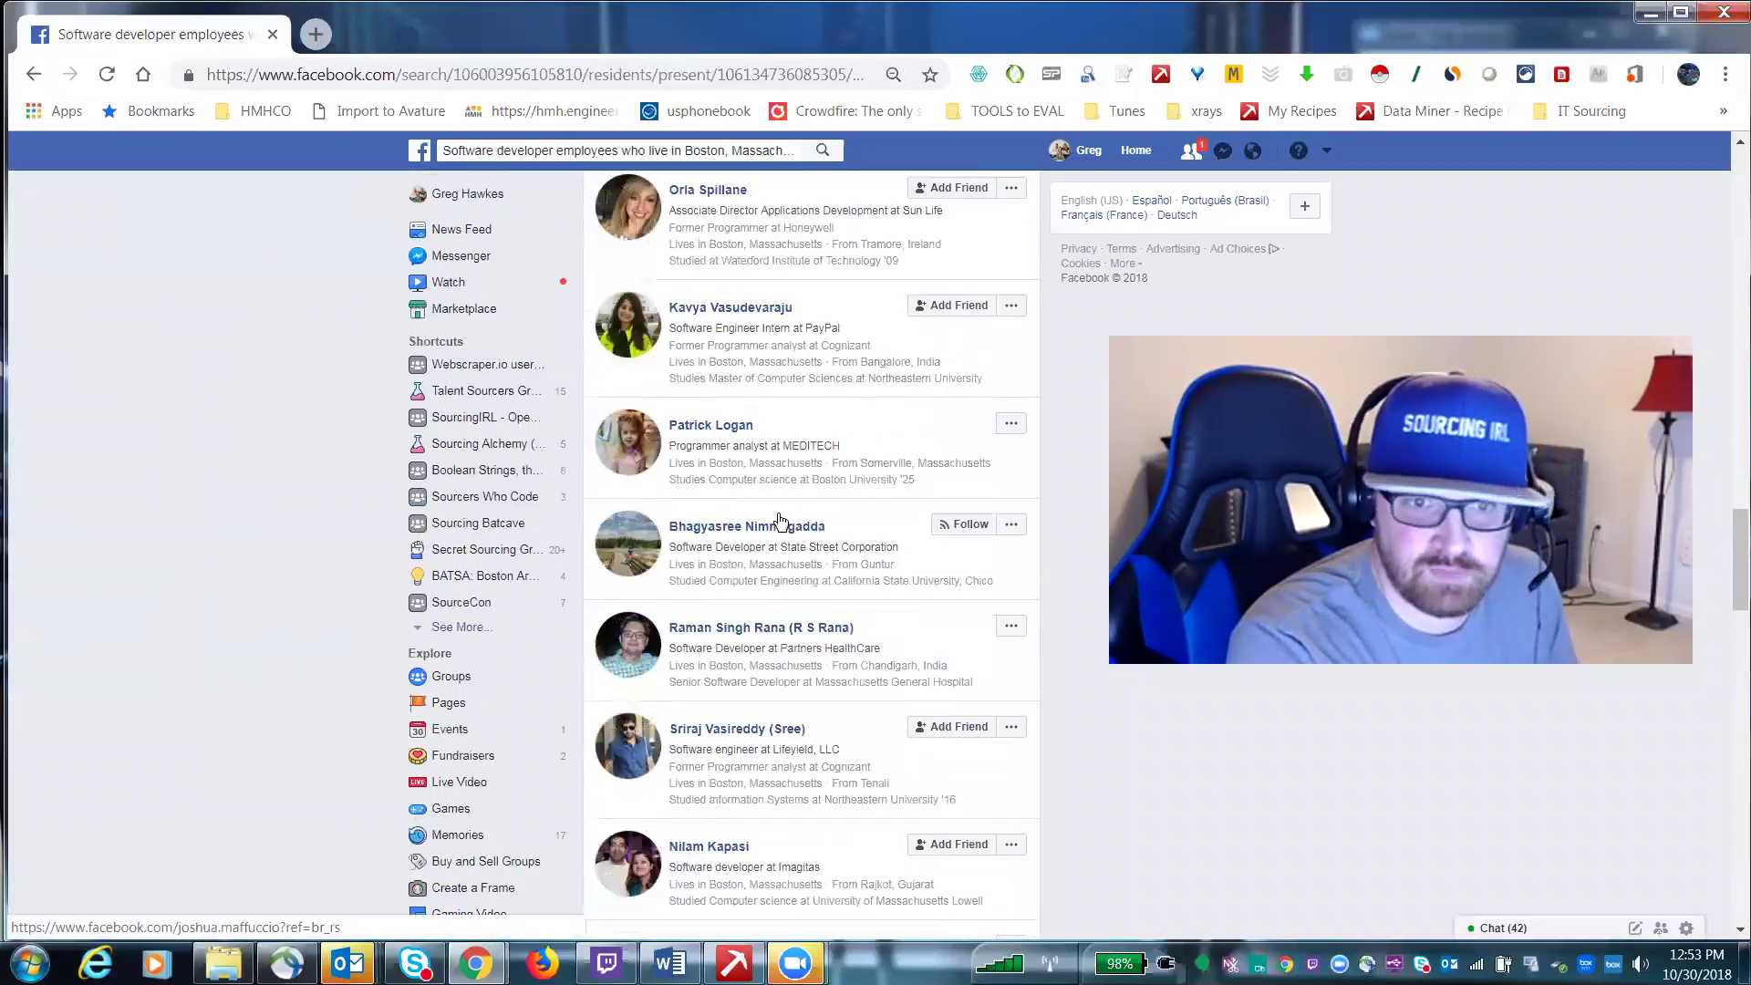
scroll(783, 513, up, 10)
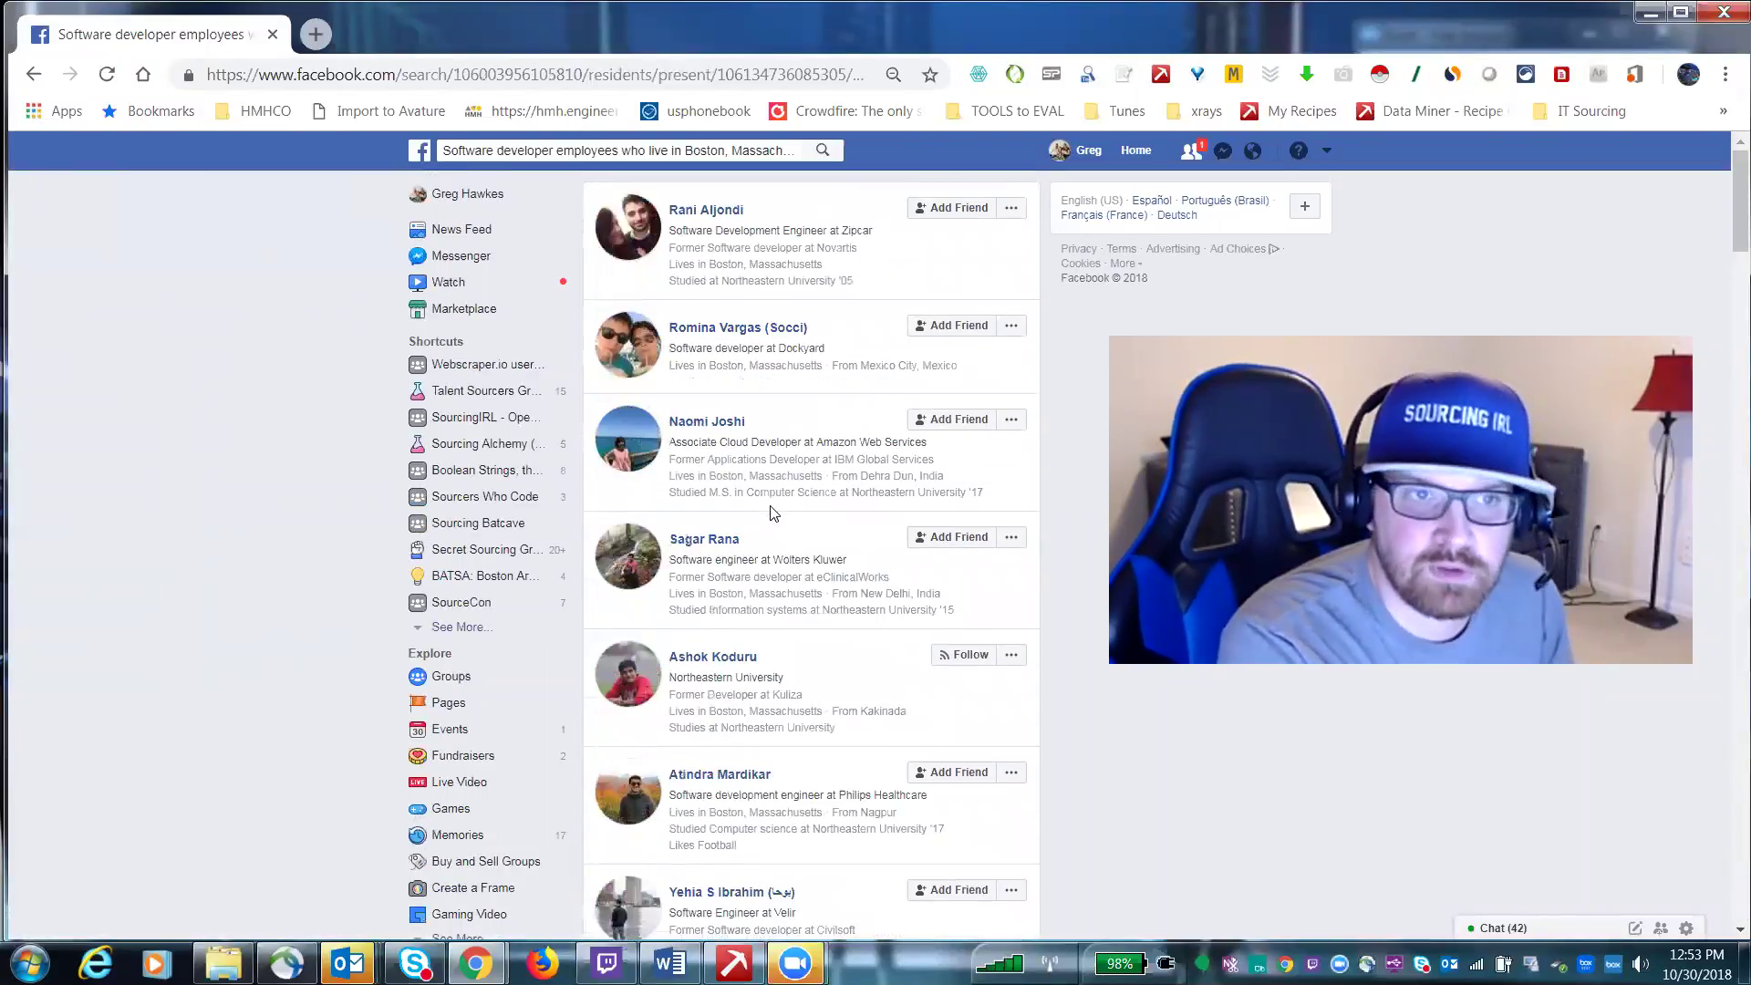
- Back on the form, clear the Boston location and the Software Developer job title
click(34, 76)
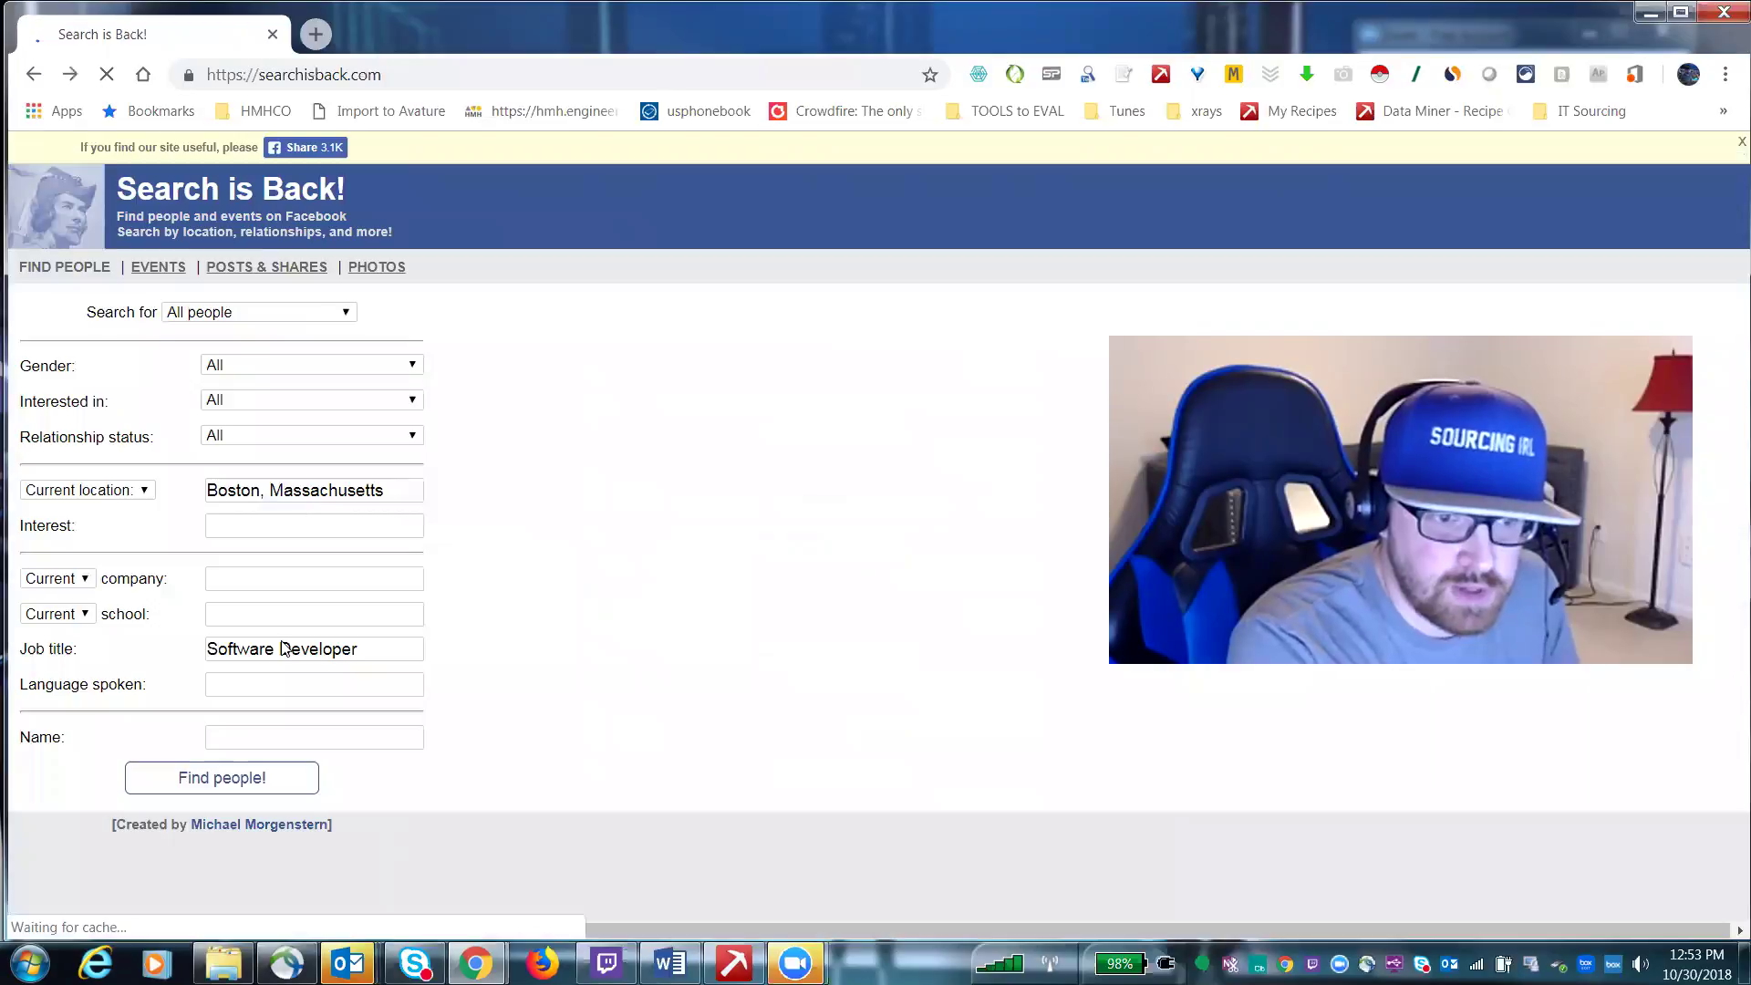
click(379, 650)
click(392, 502)
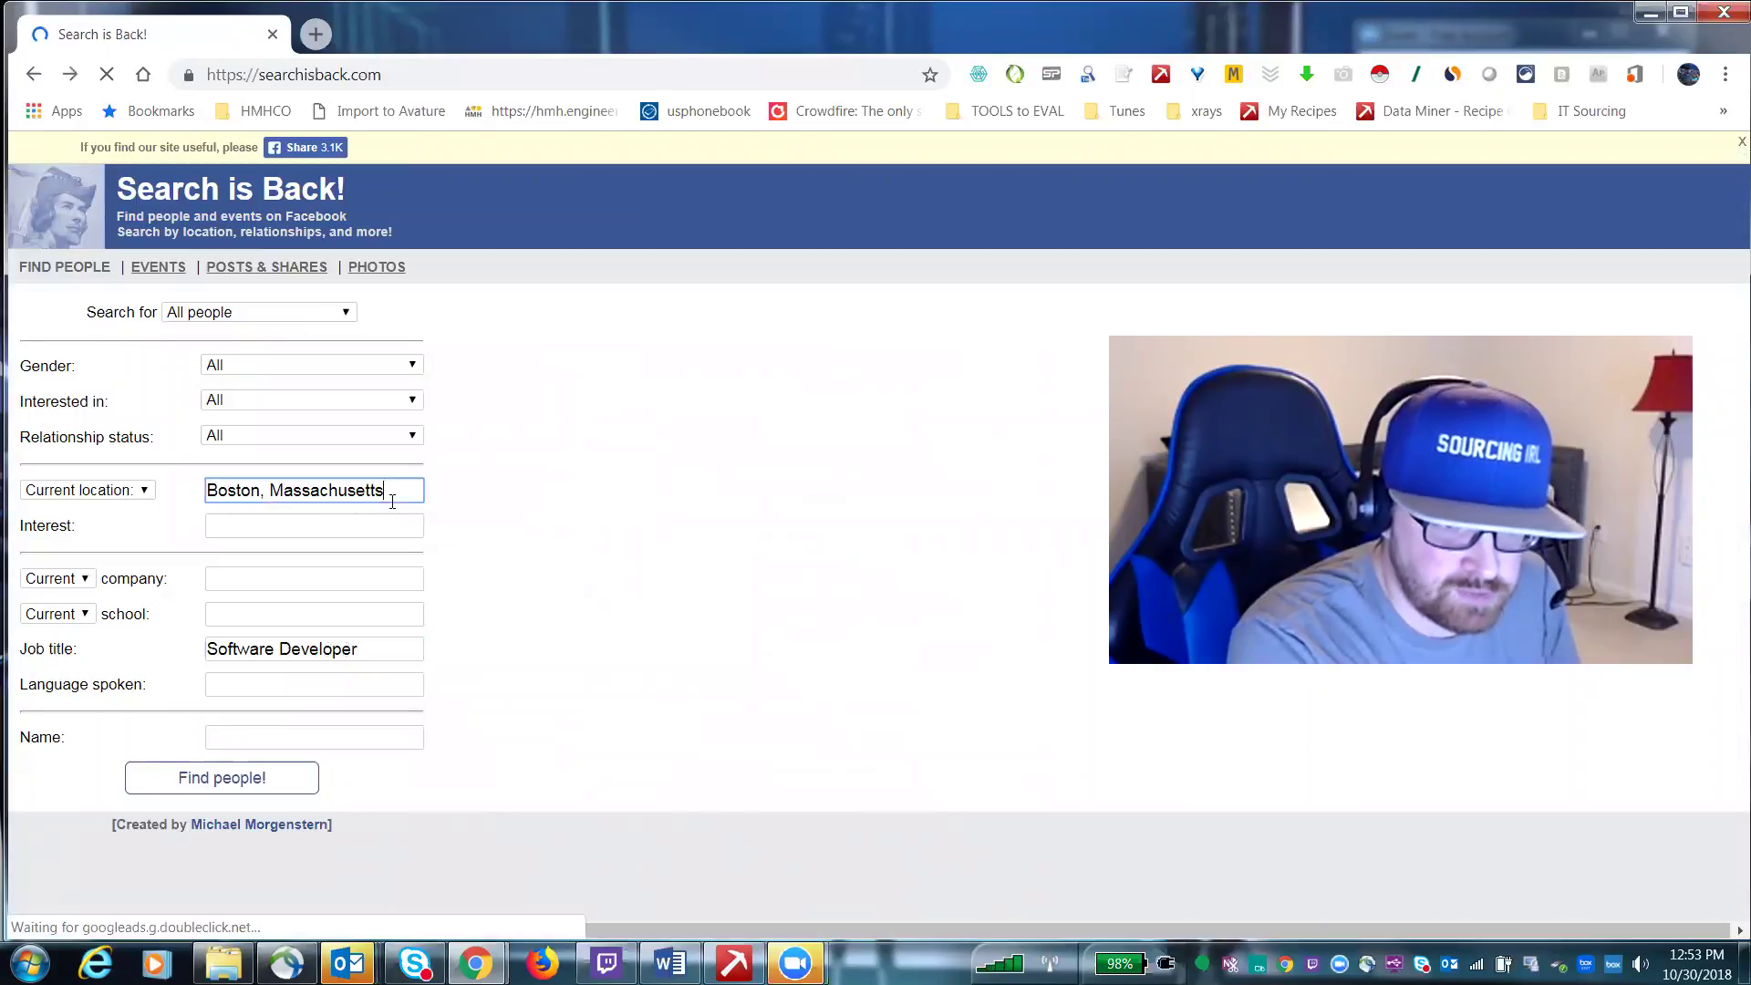
key(ctrl+a)
key(BackSpace)
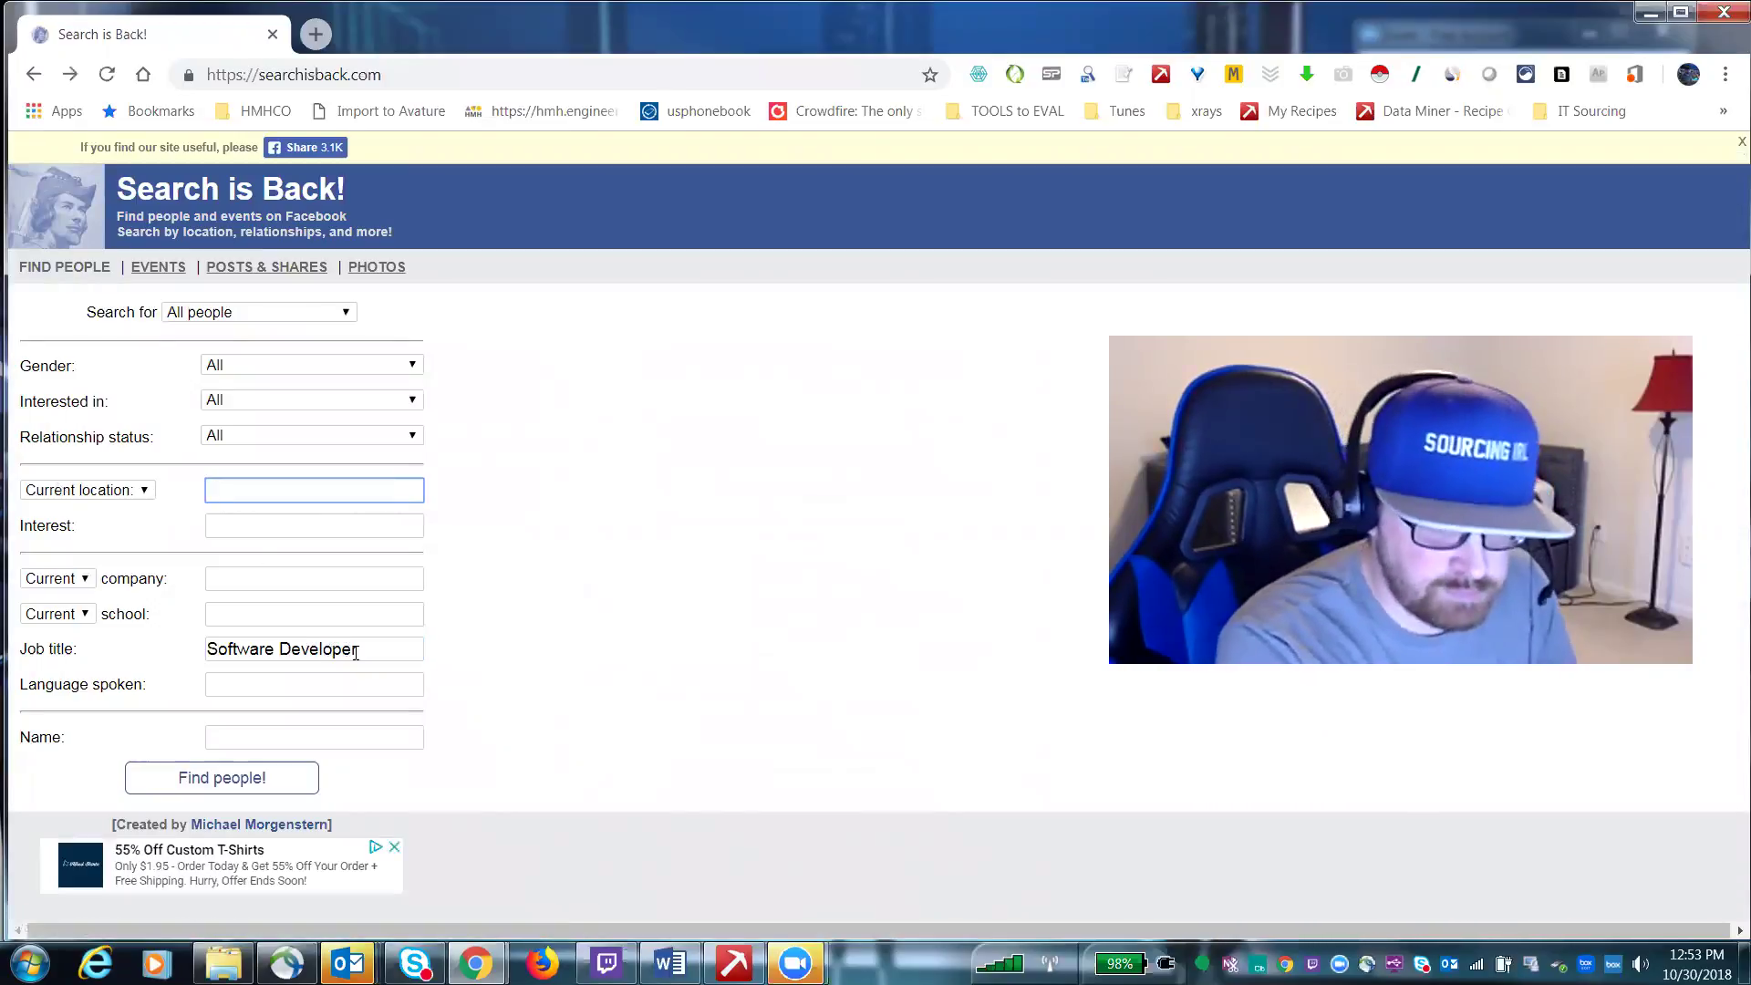
drag(358, 649, 195, 644)
key(BackSpace)
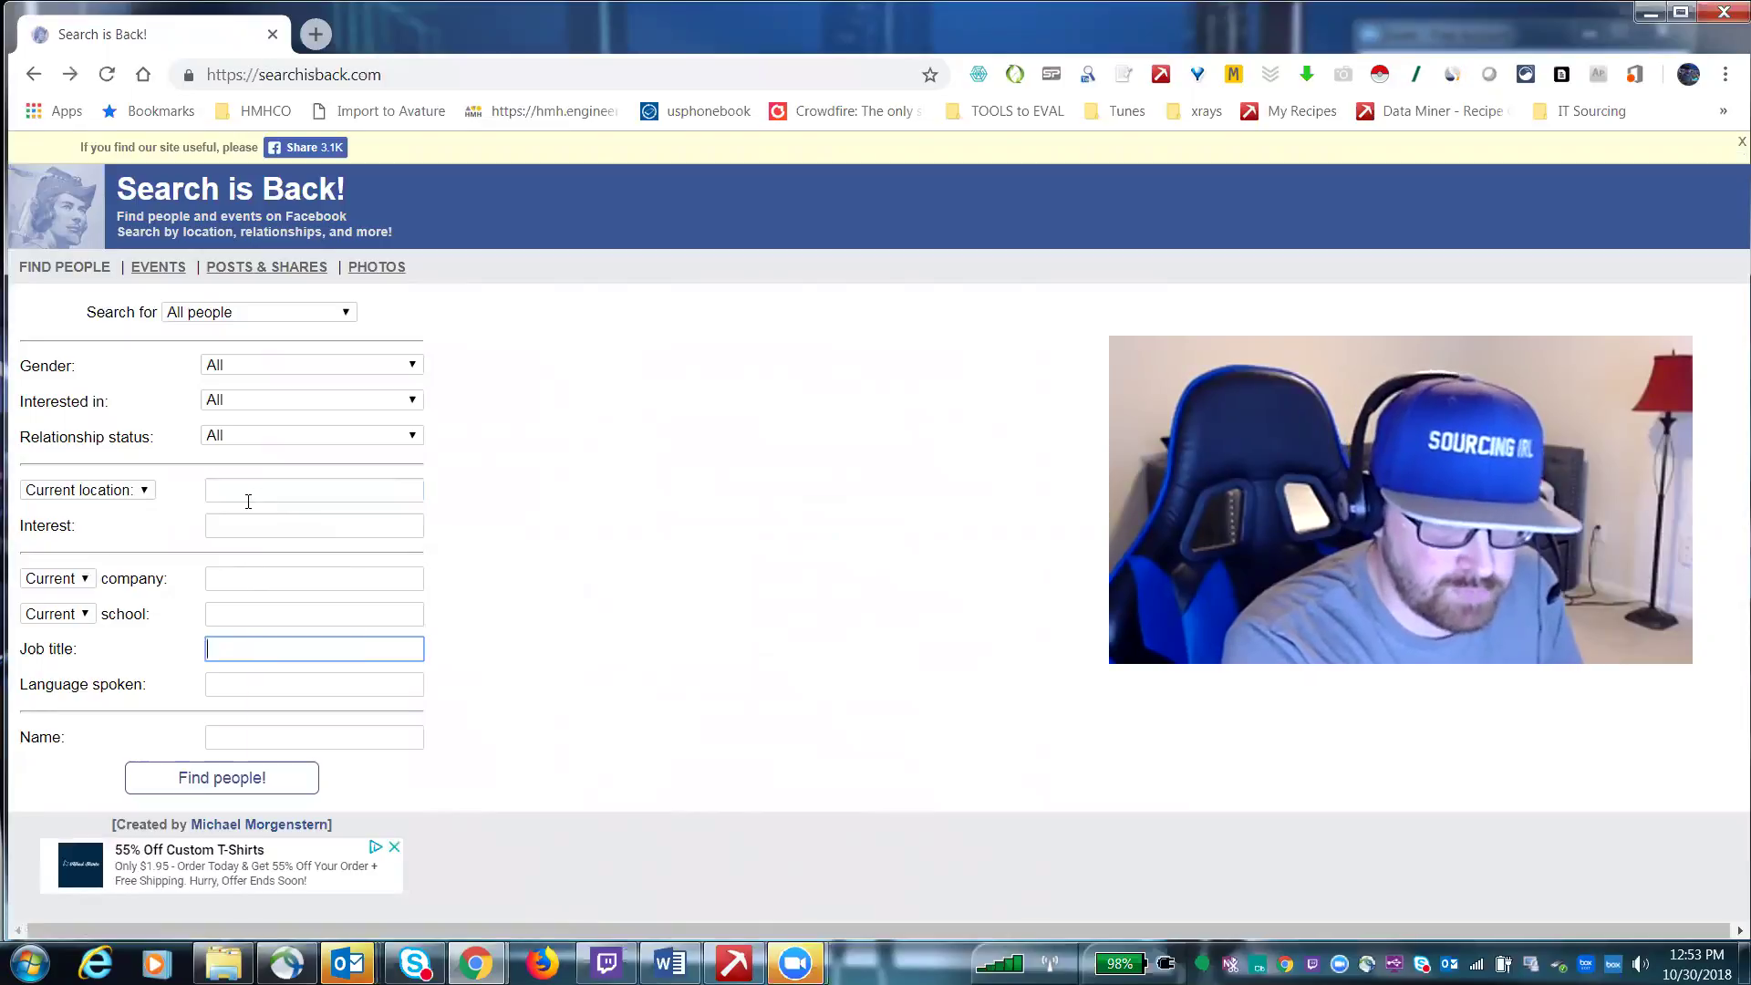
- Set the location to Chicago, Illinois and the job title to Software Engineer, then search
click(248, 492)
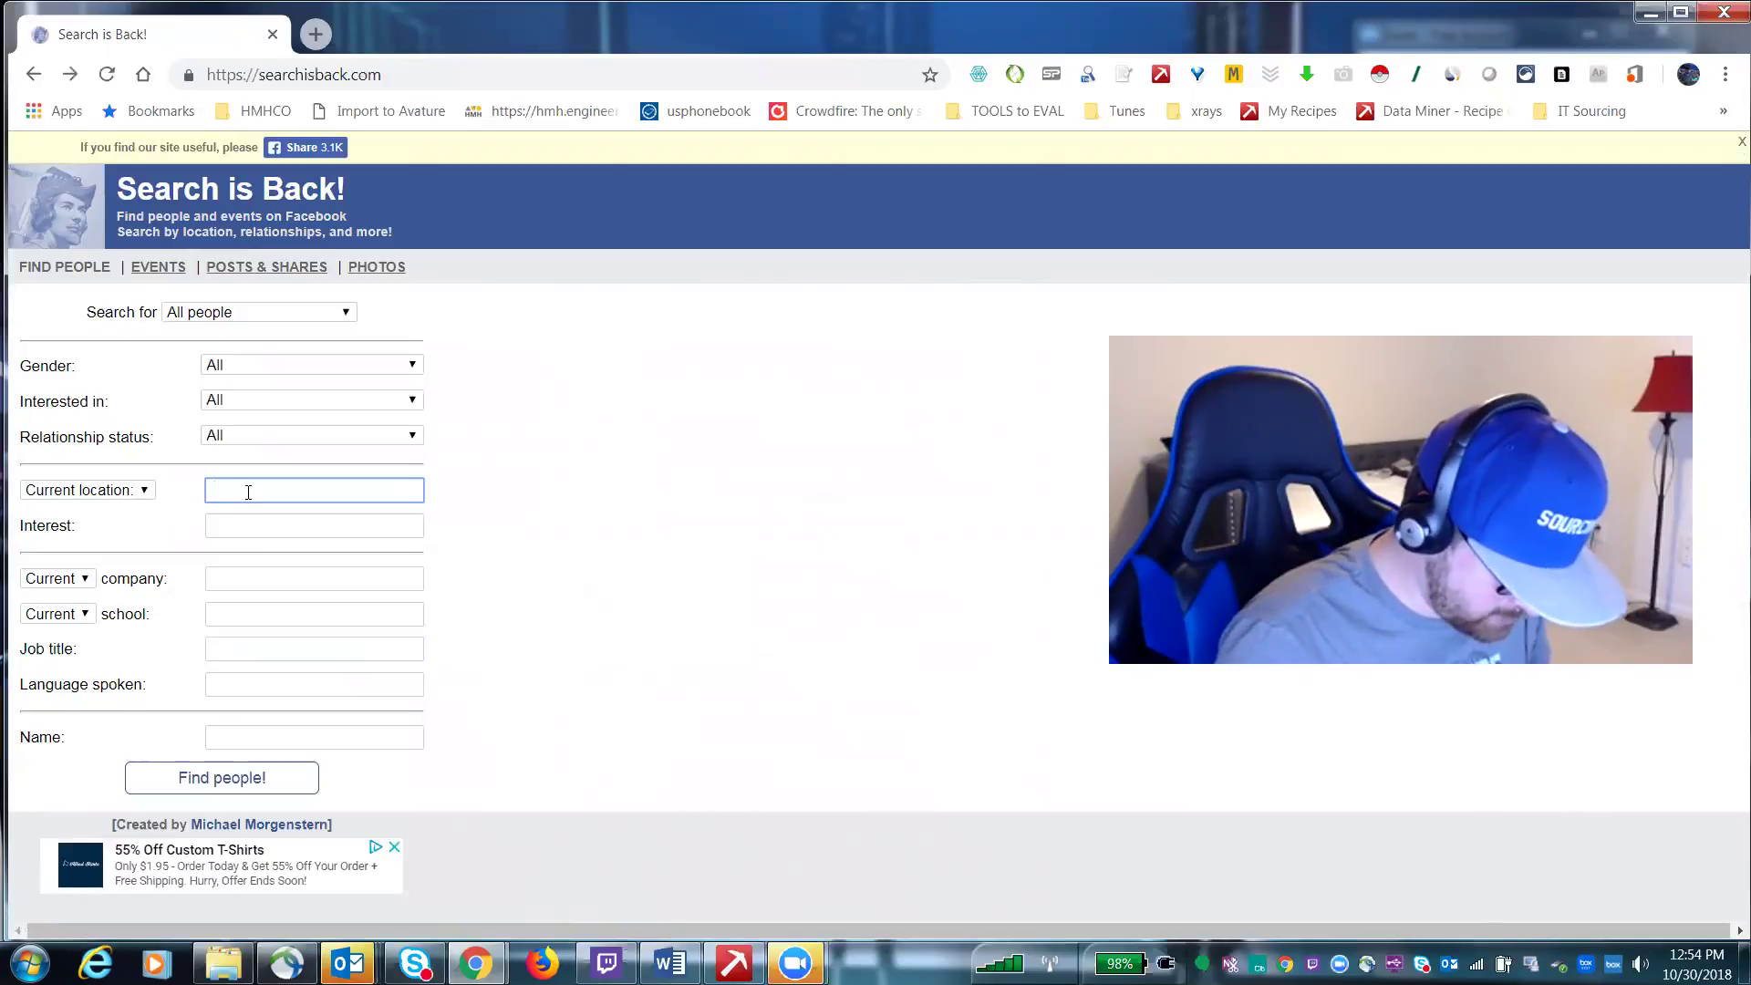
text(chicago)
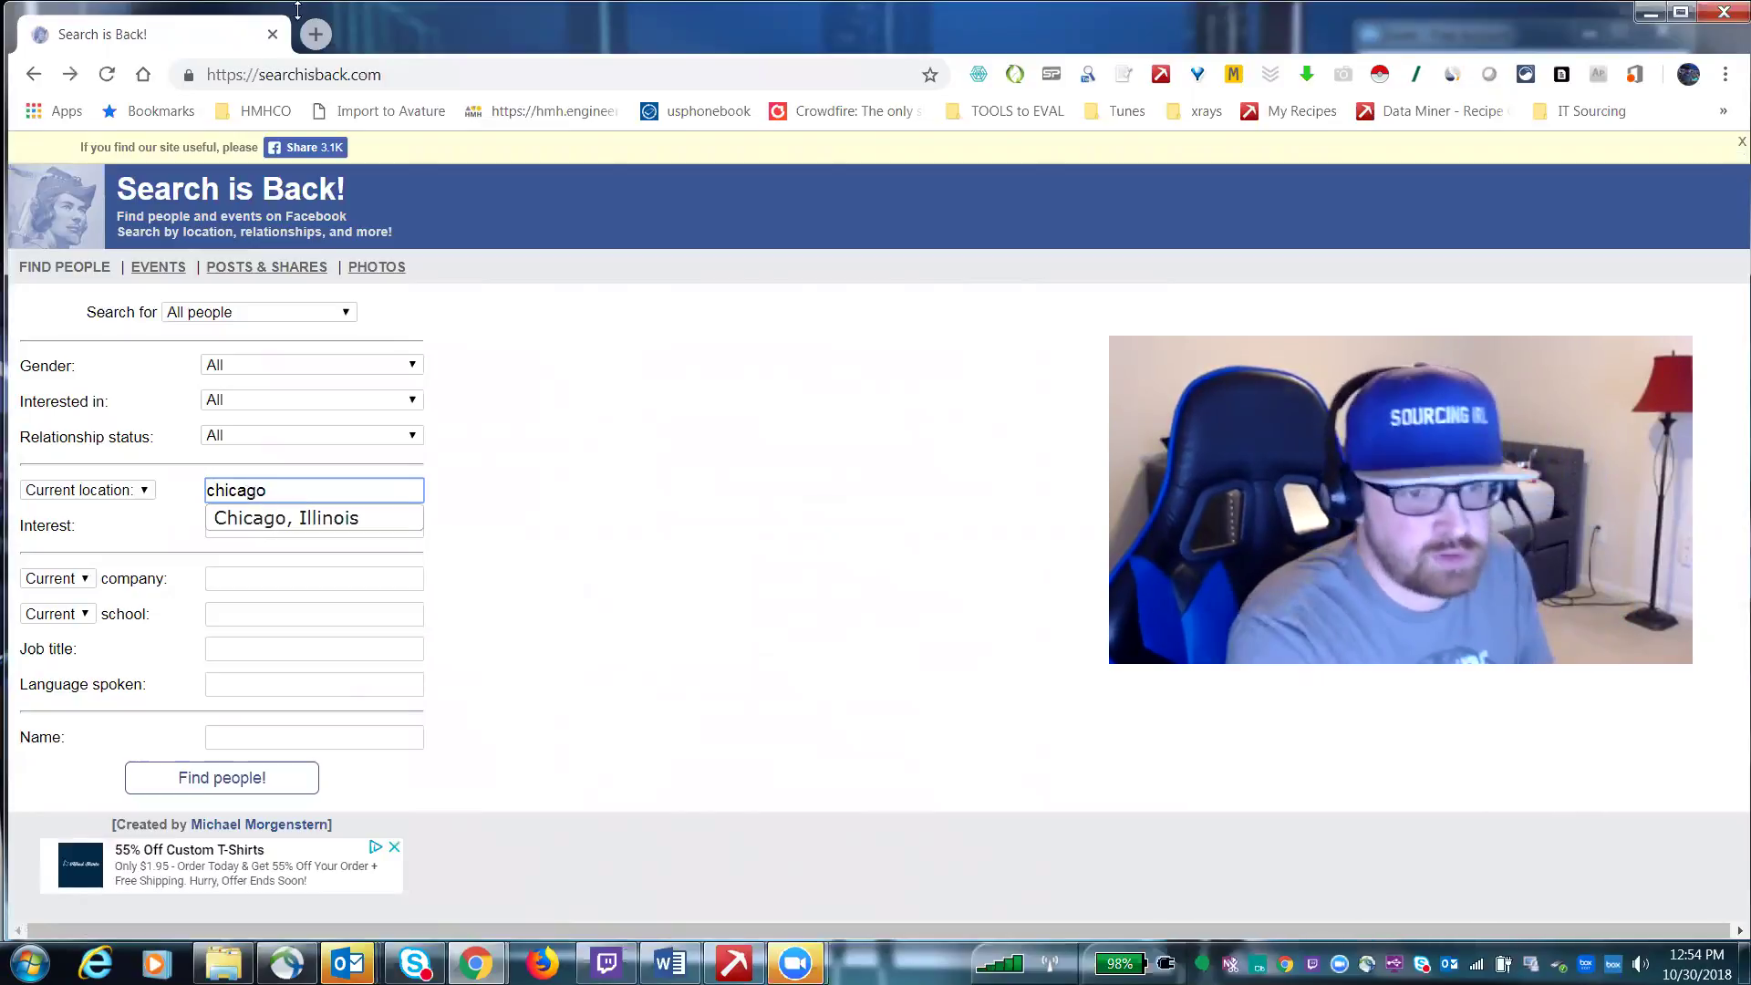
click(304, 527)
click(305, 518)
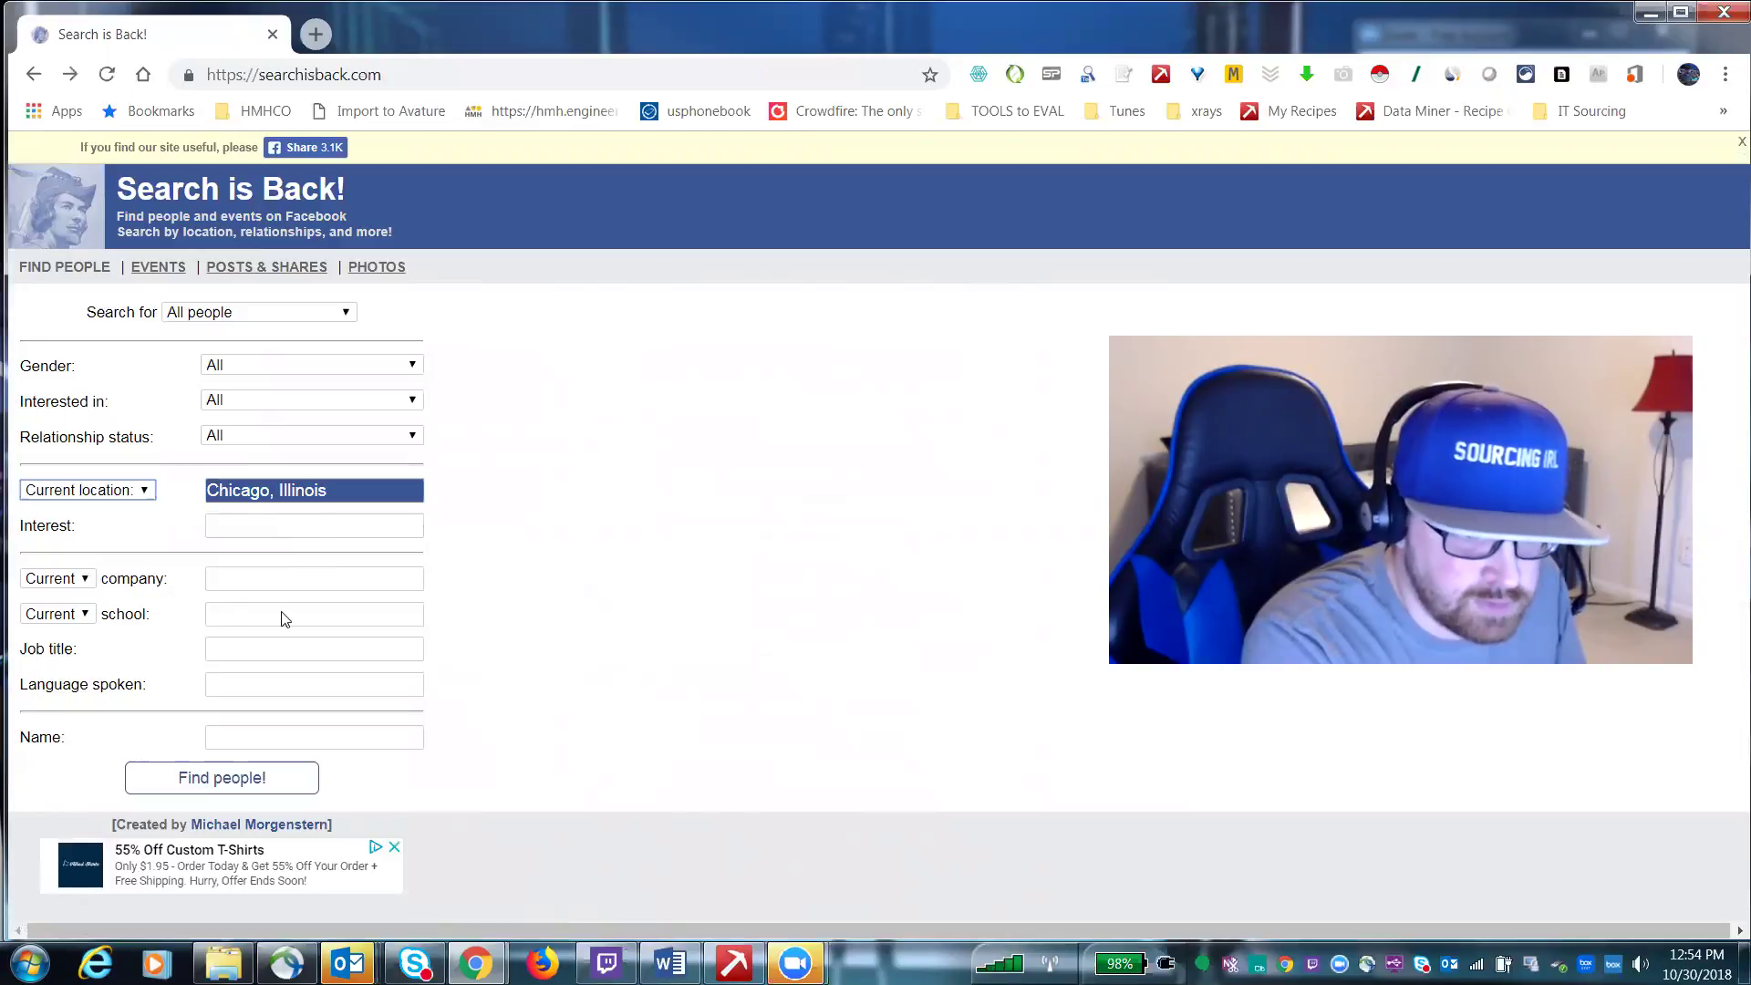
click(258, 645)
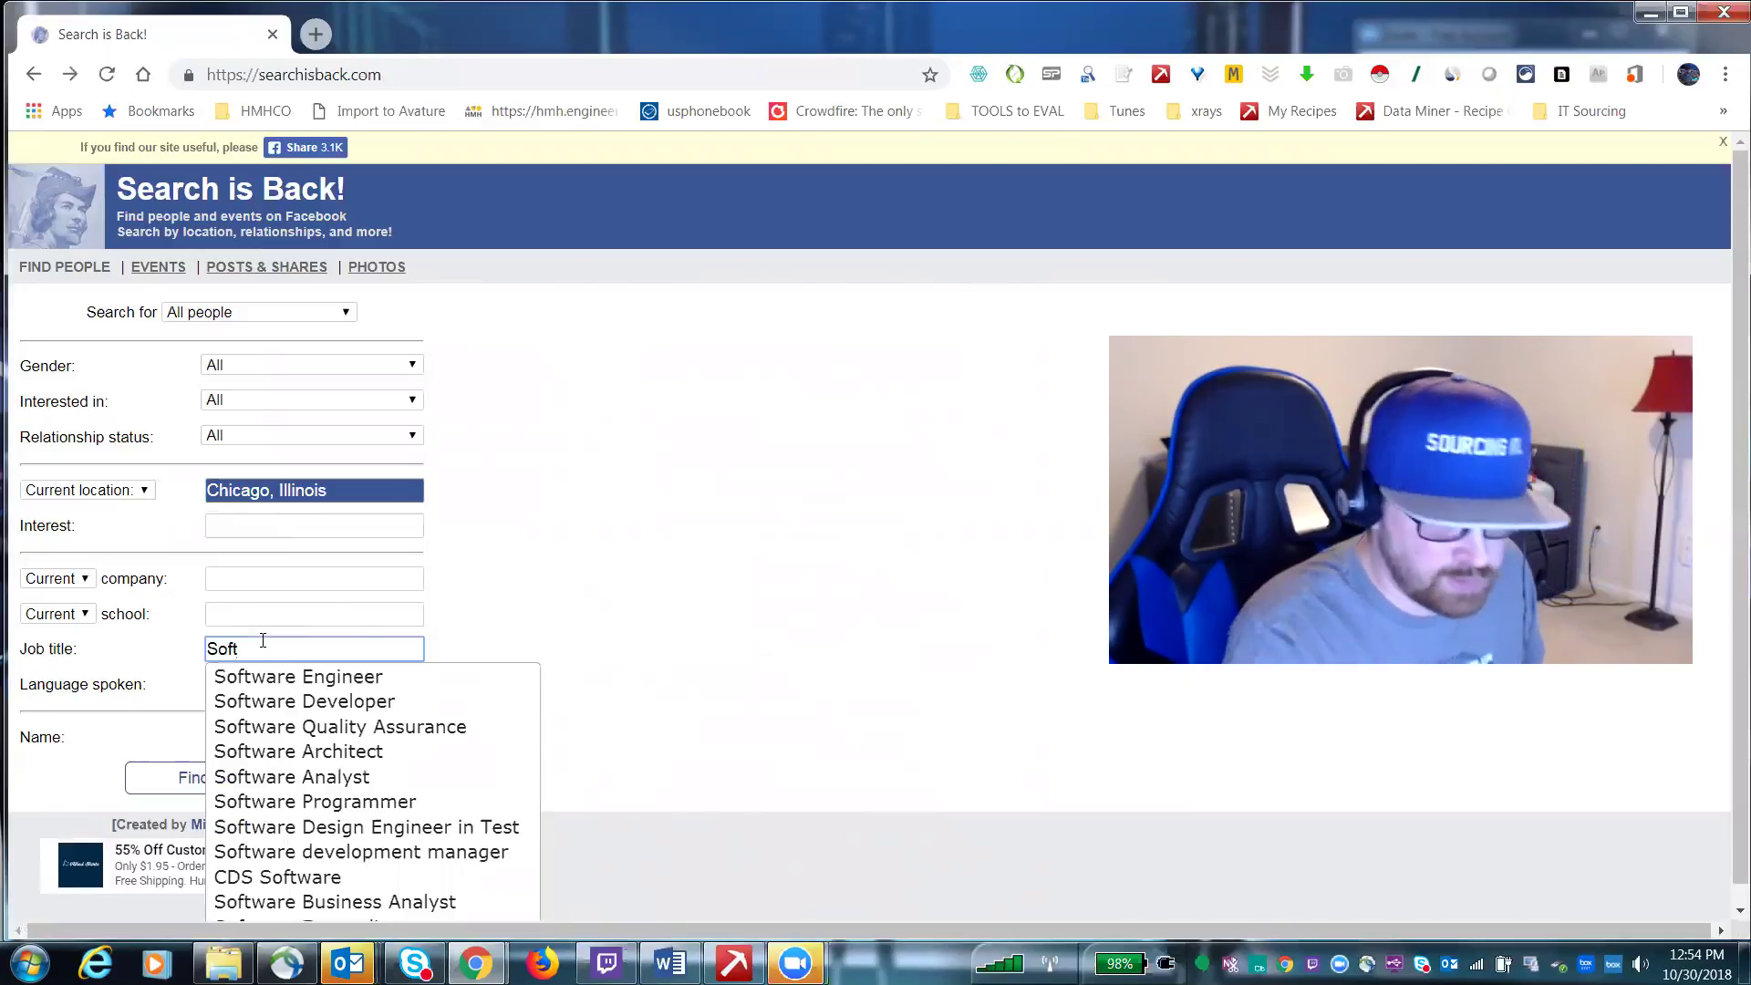
click(325, 676)
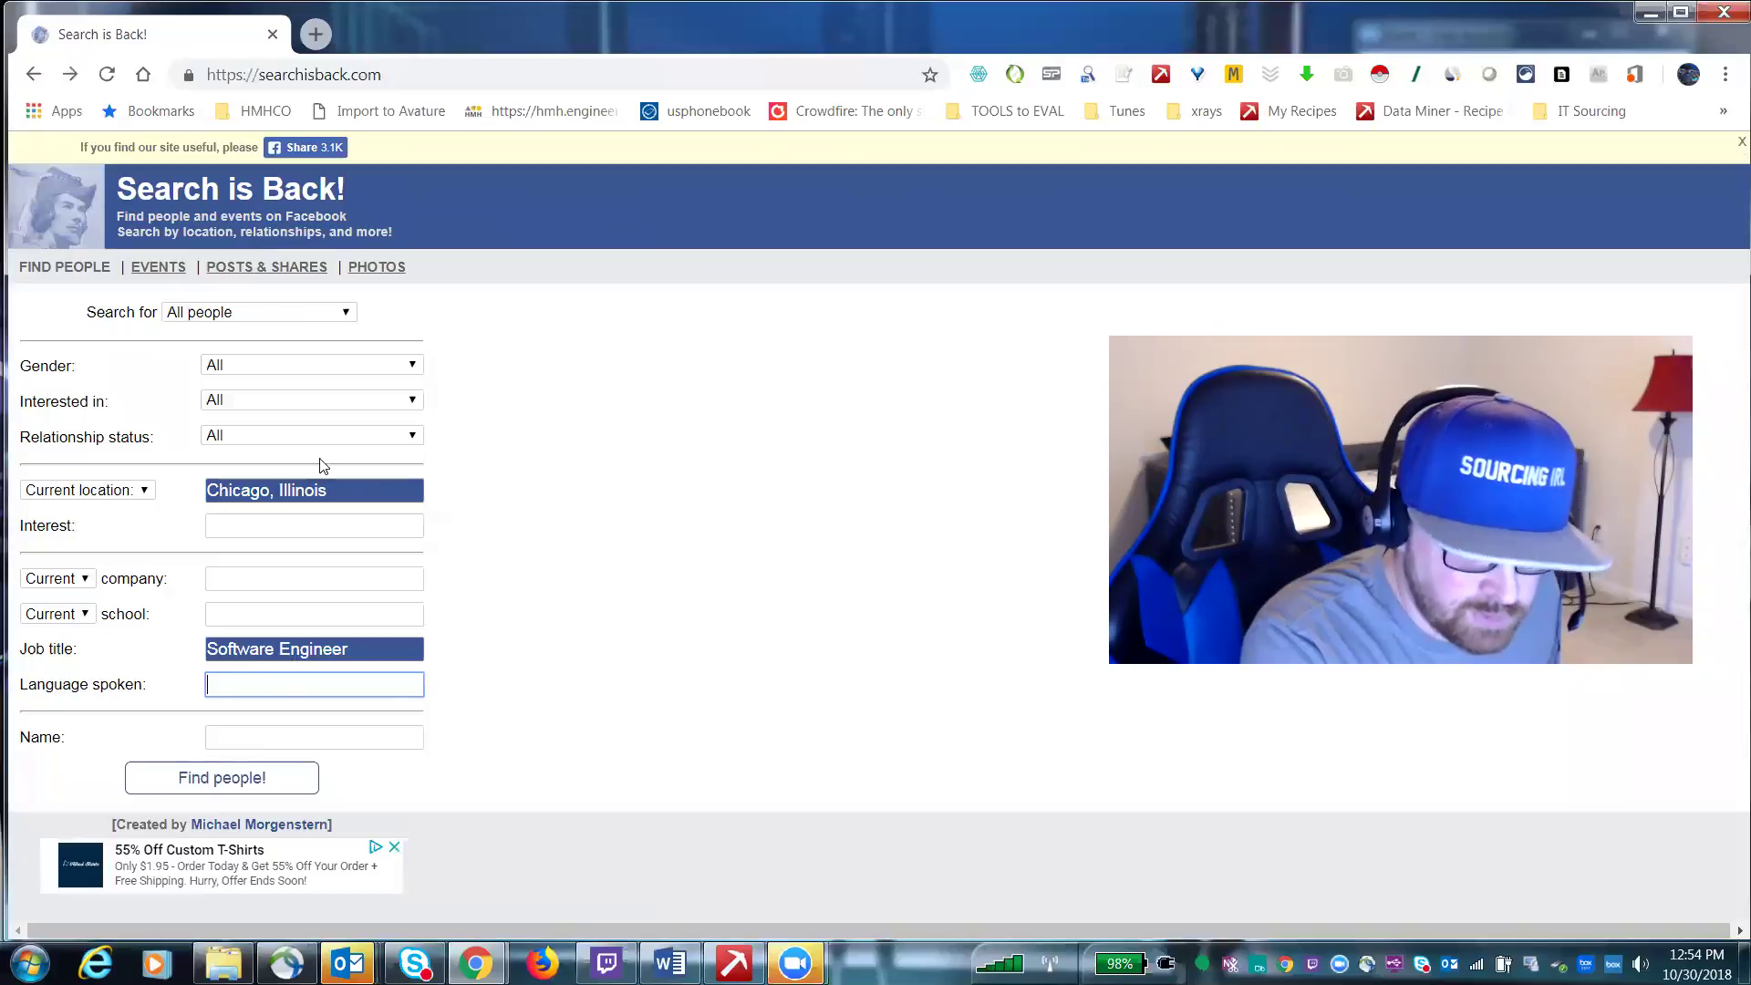
click(194, 781)
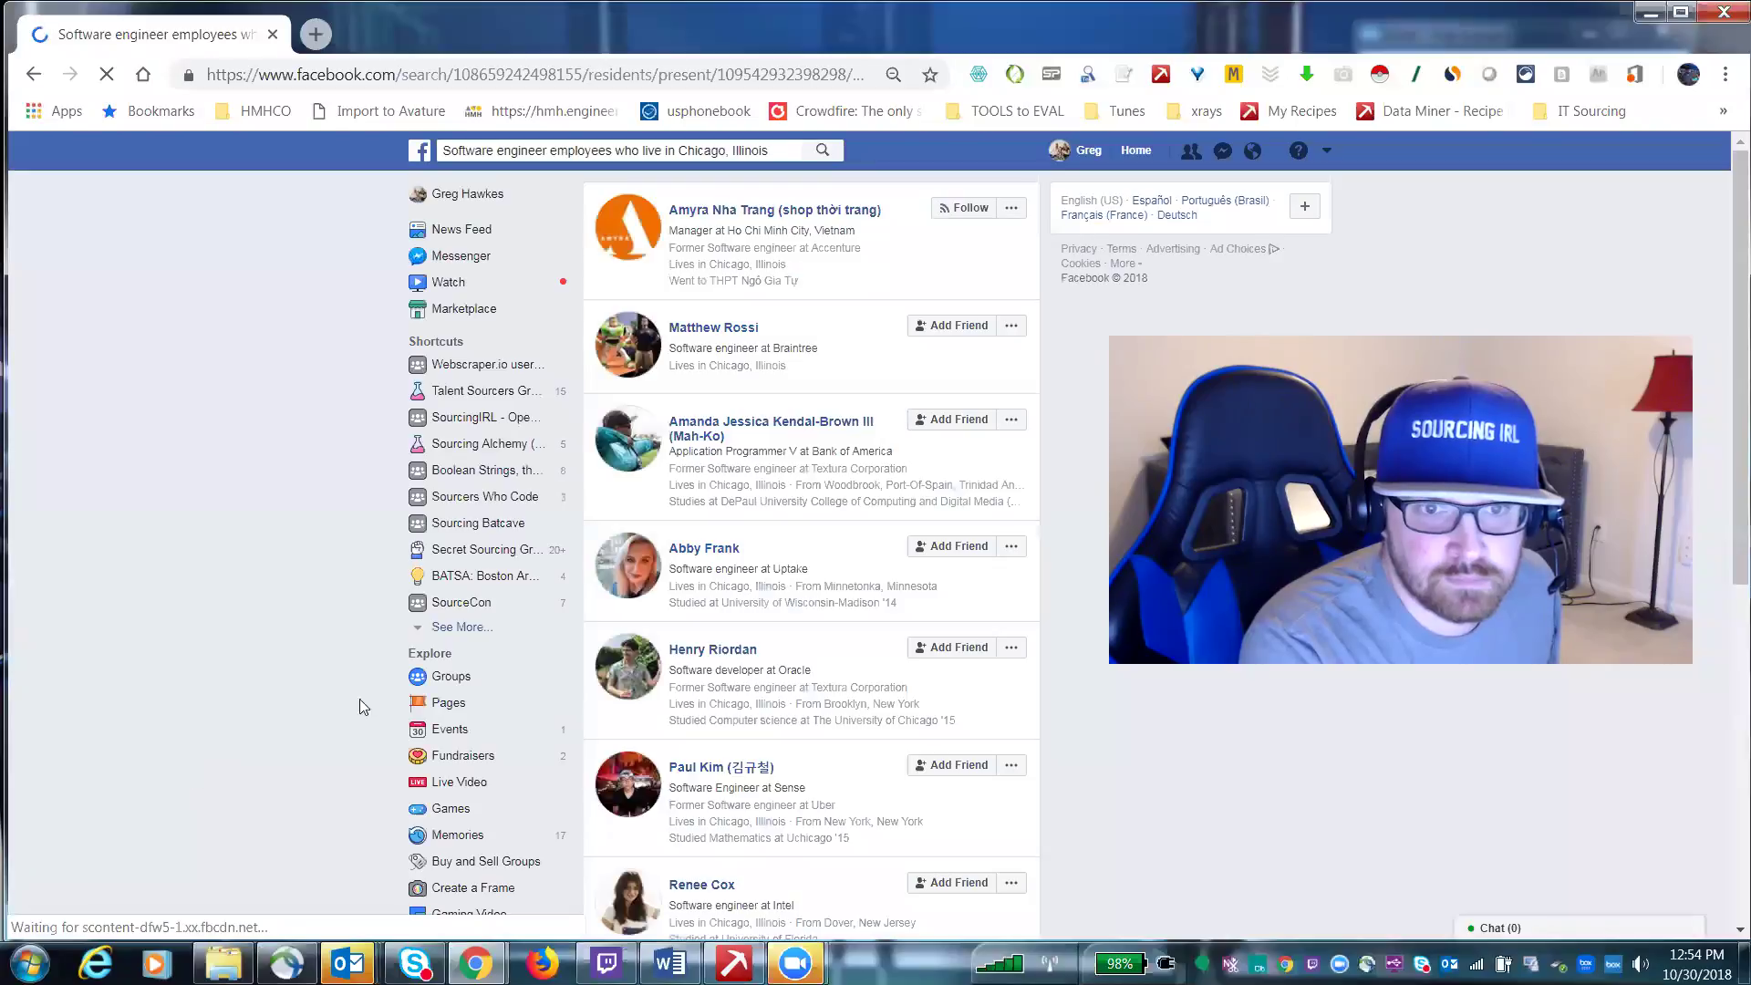
- Scroll through the Chicago software-engineer results on Facebook, then go back to the form
scroll(773, 510, down, 8)
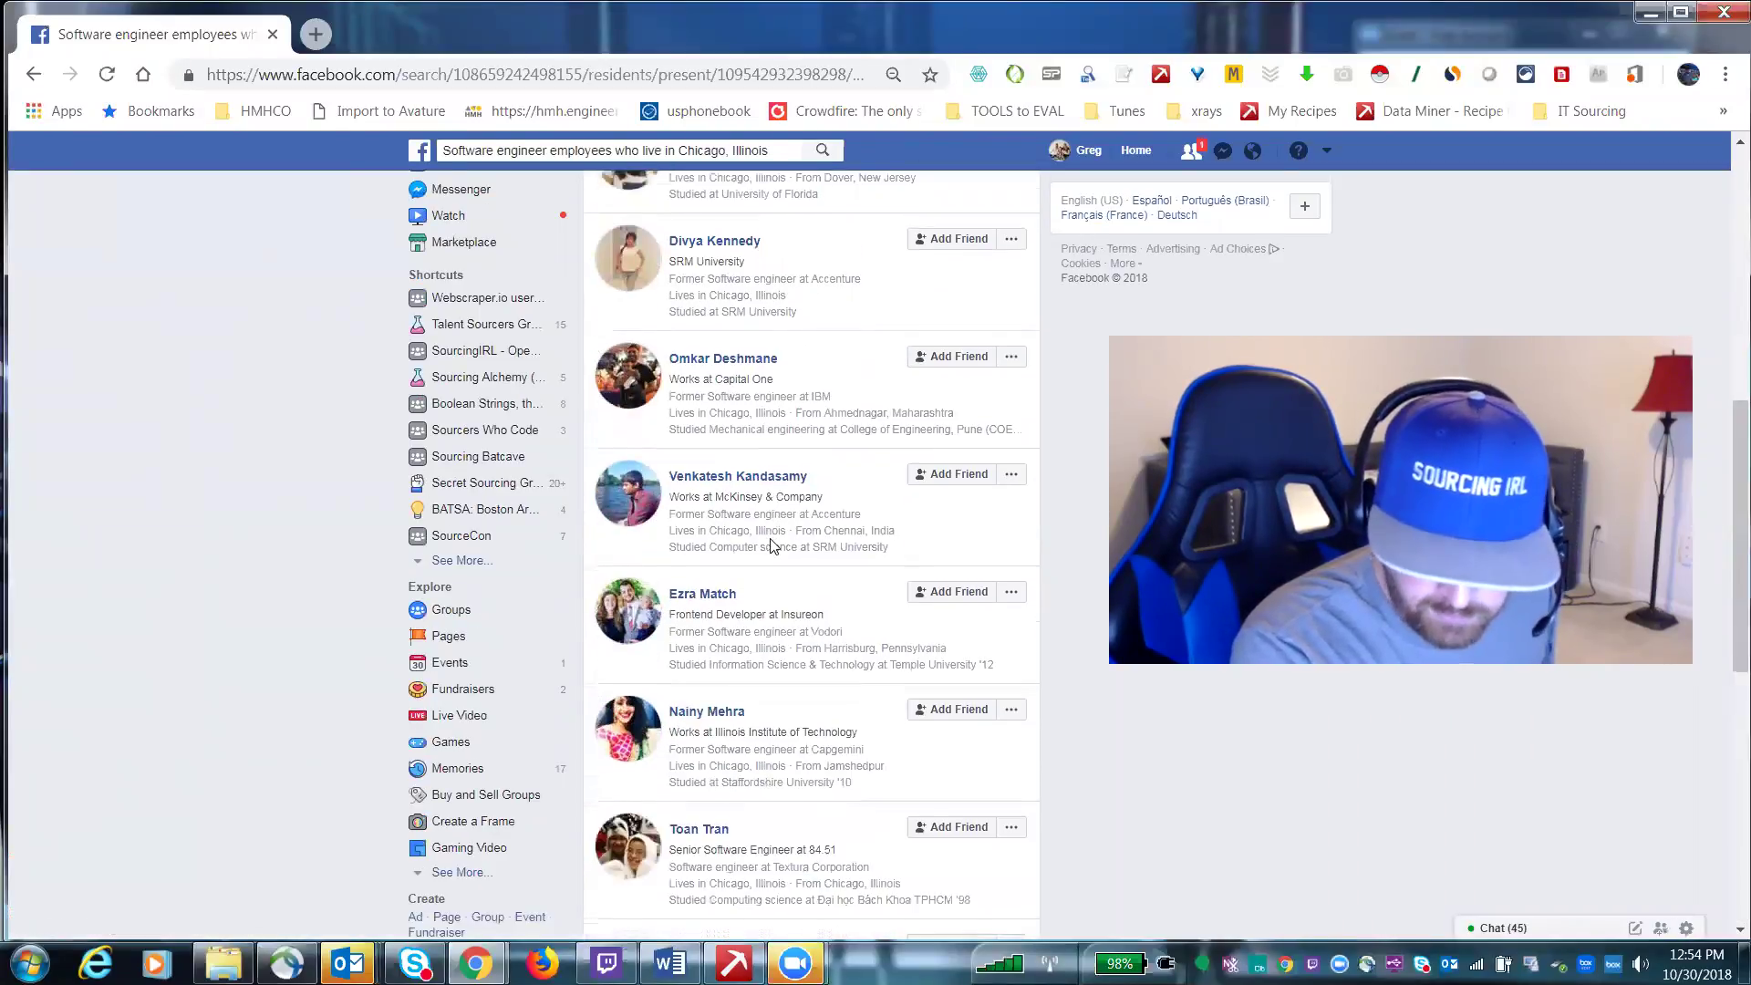
scroll(770, 545, down, 10)
scroll(766, 547, down, 5)
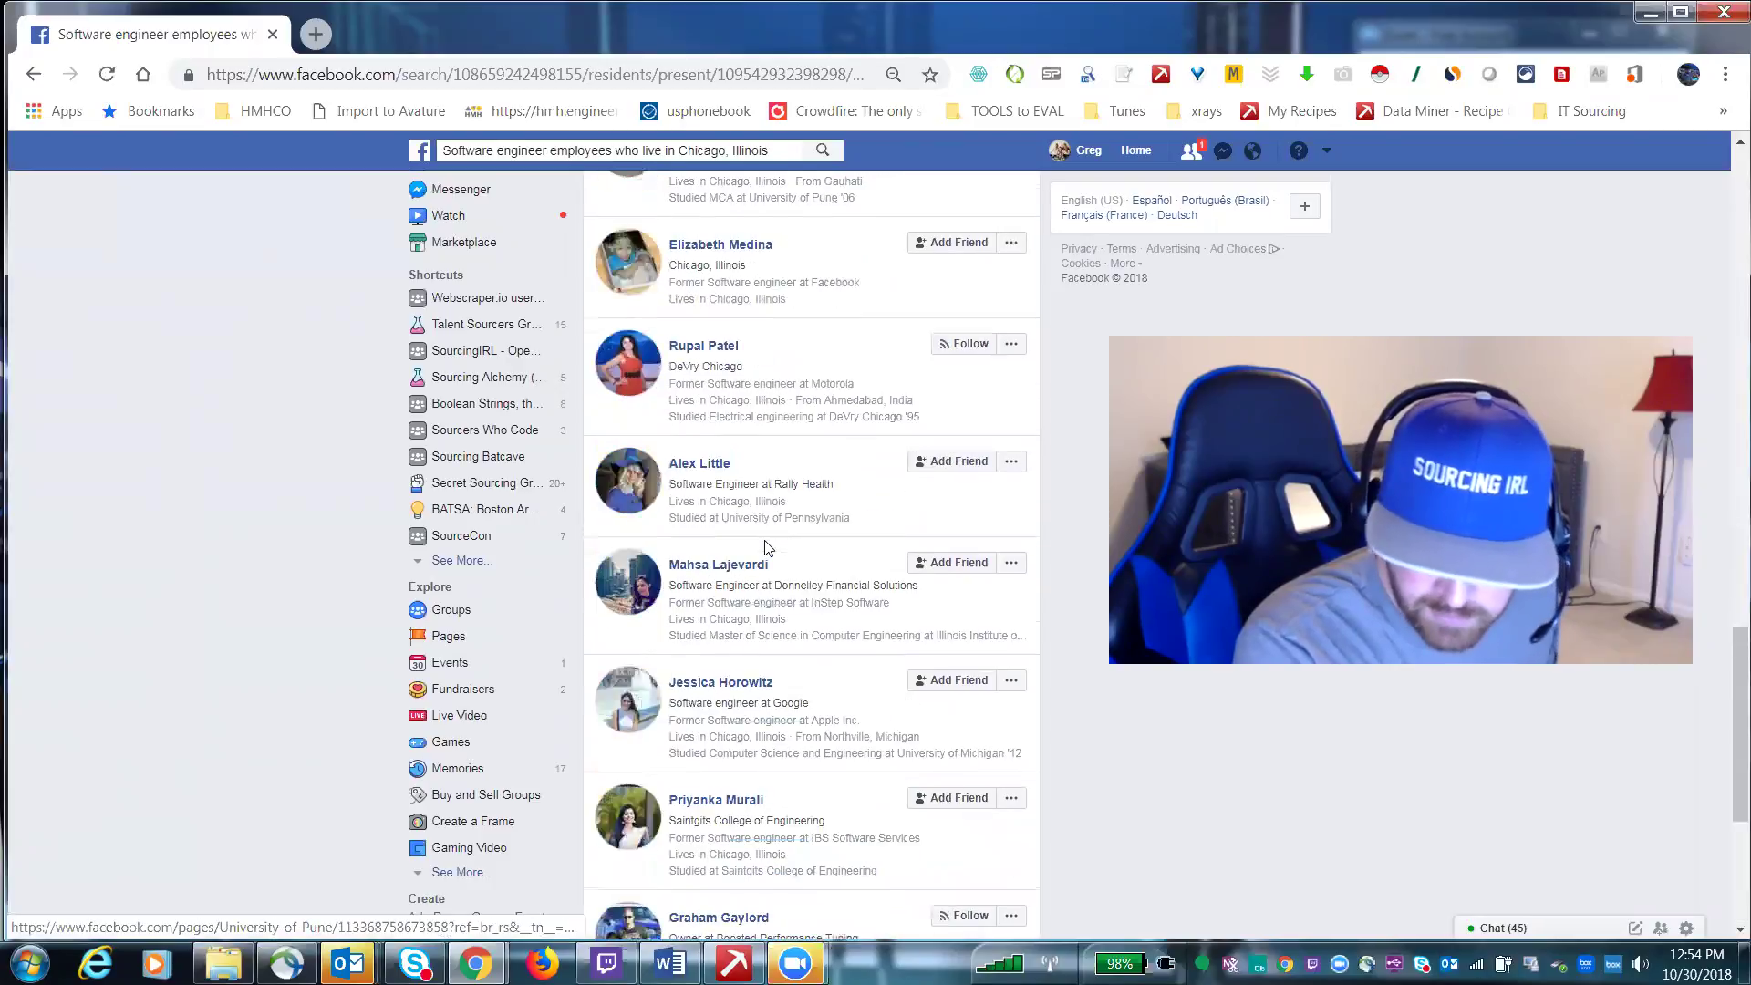
scroll(766, 547, down, 5)
scroll(713, 584, up, 10)
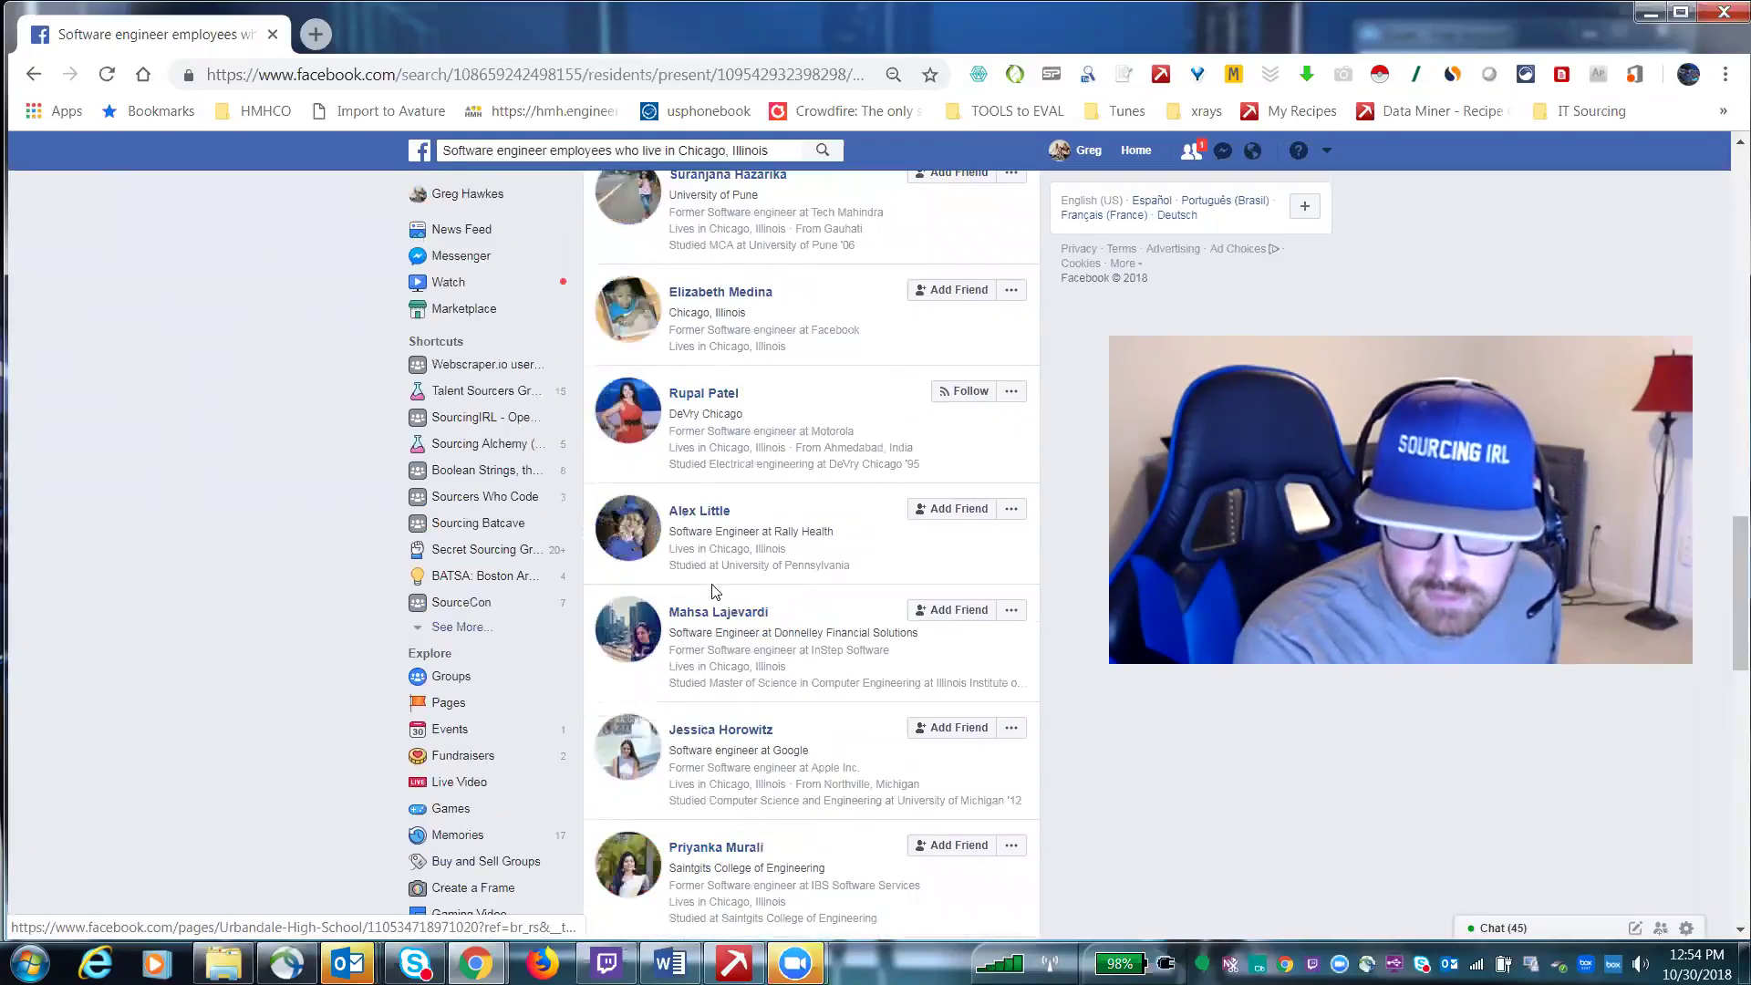
scroll(720, 540, down, 7)
scroll(713, 540, down, 10)
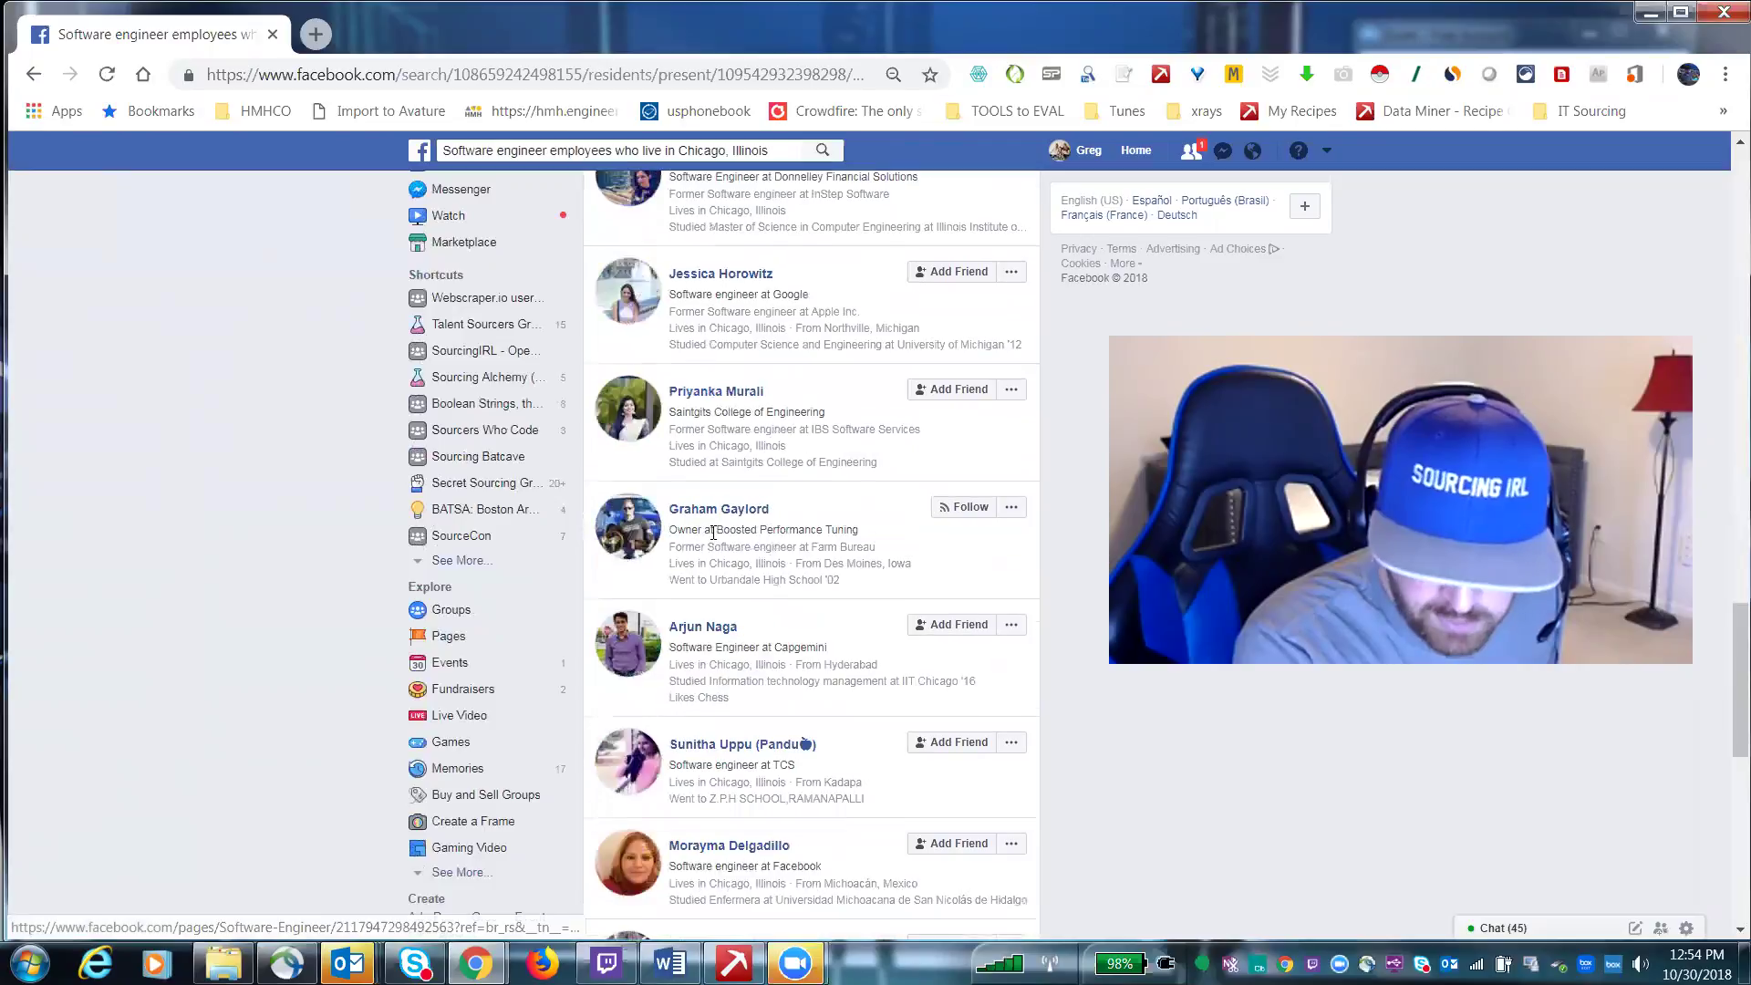
scroll(718, 539, down, 5)
scroll(718, 539, down, 8)
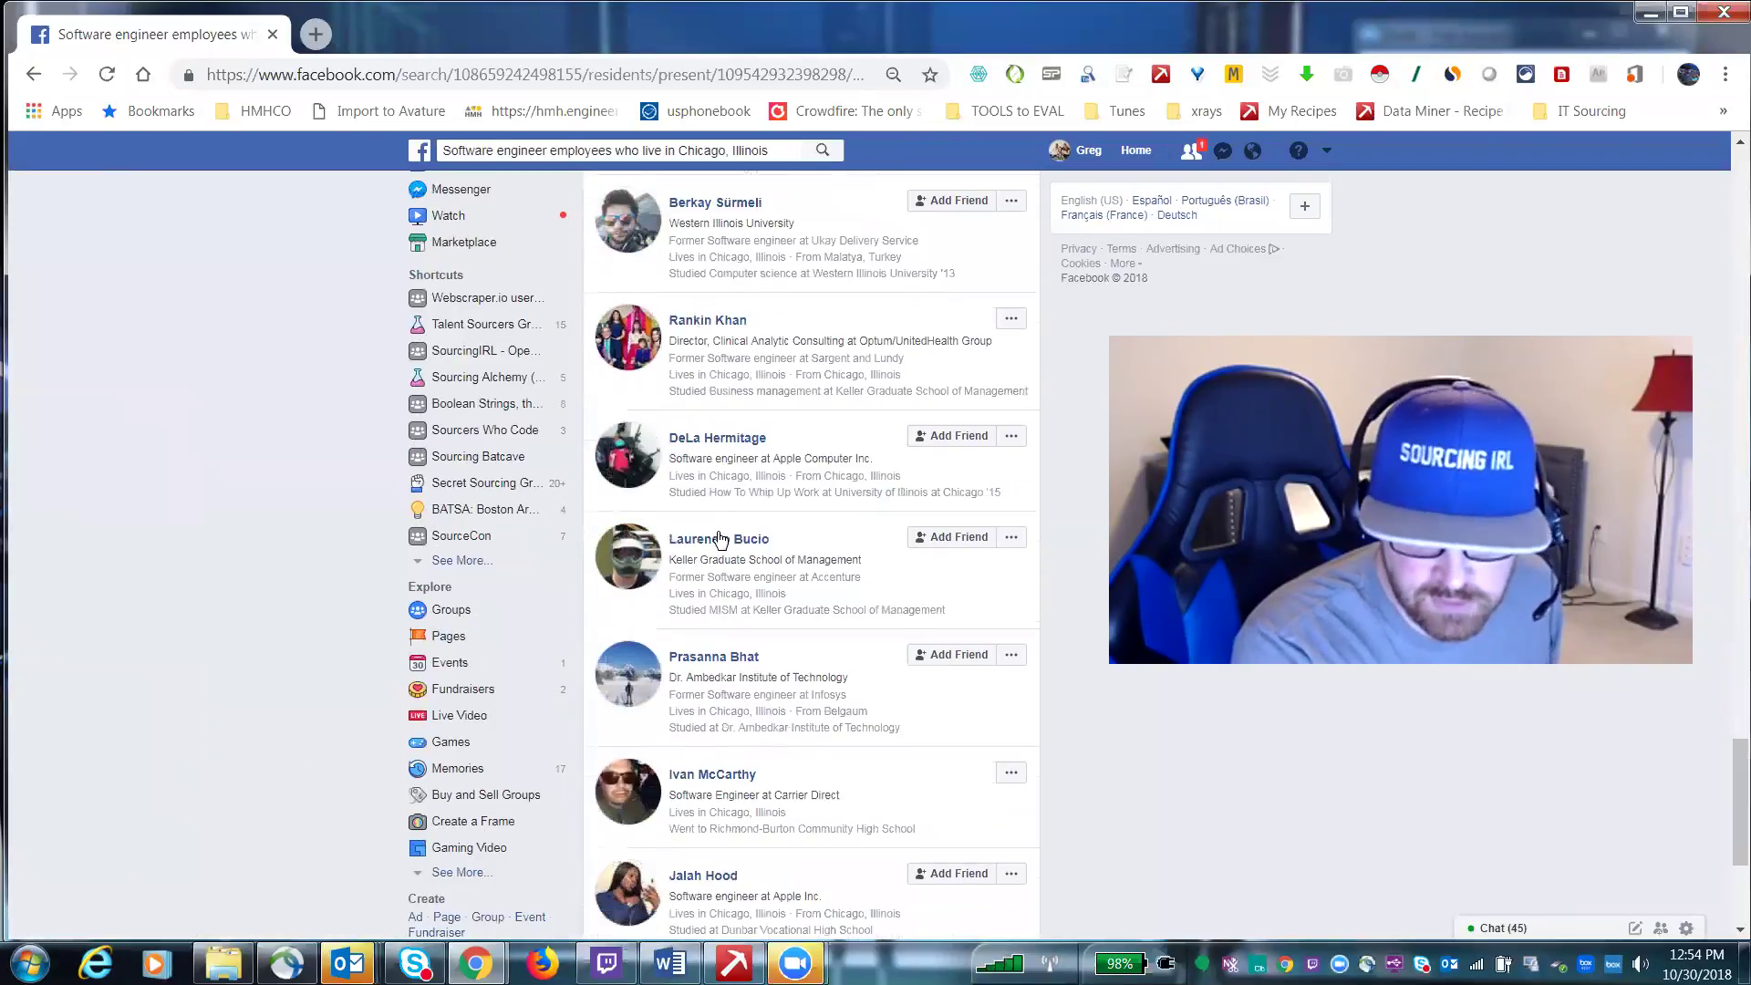
scroll(719, 534, down, 5)
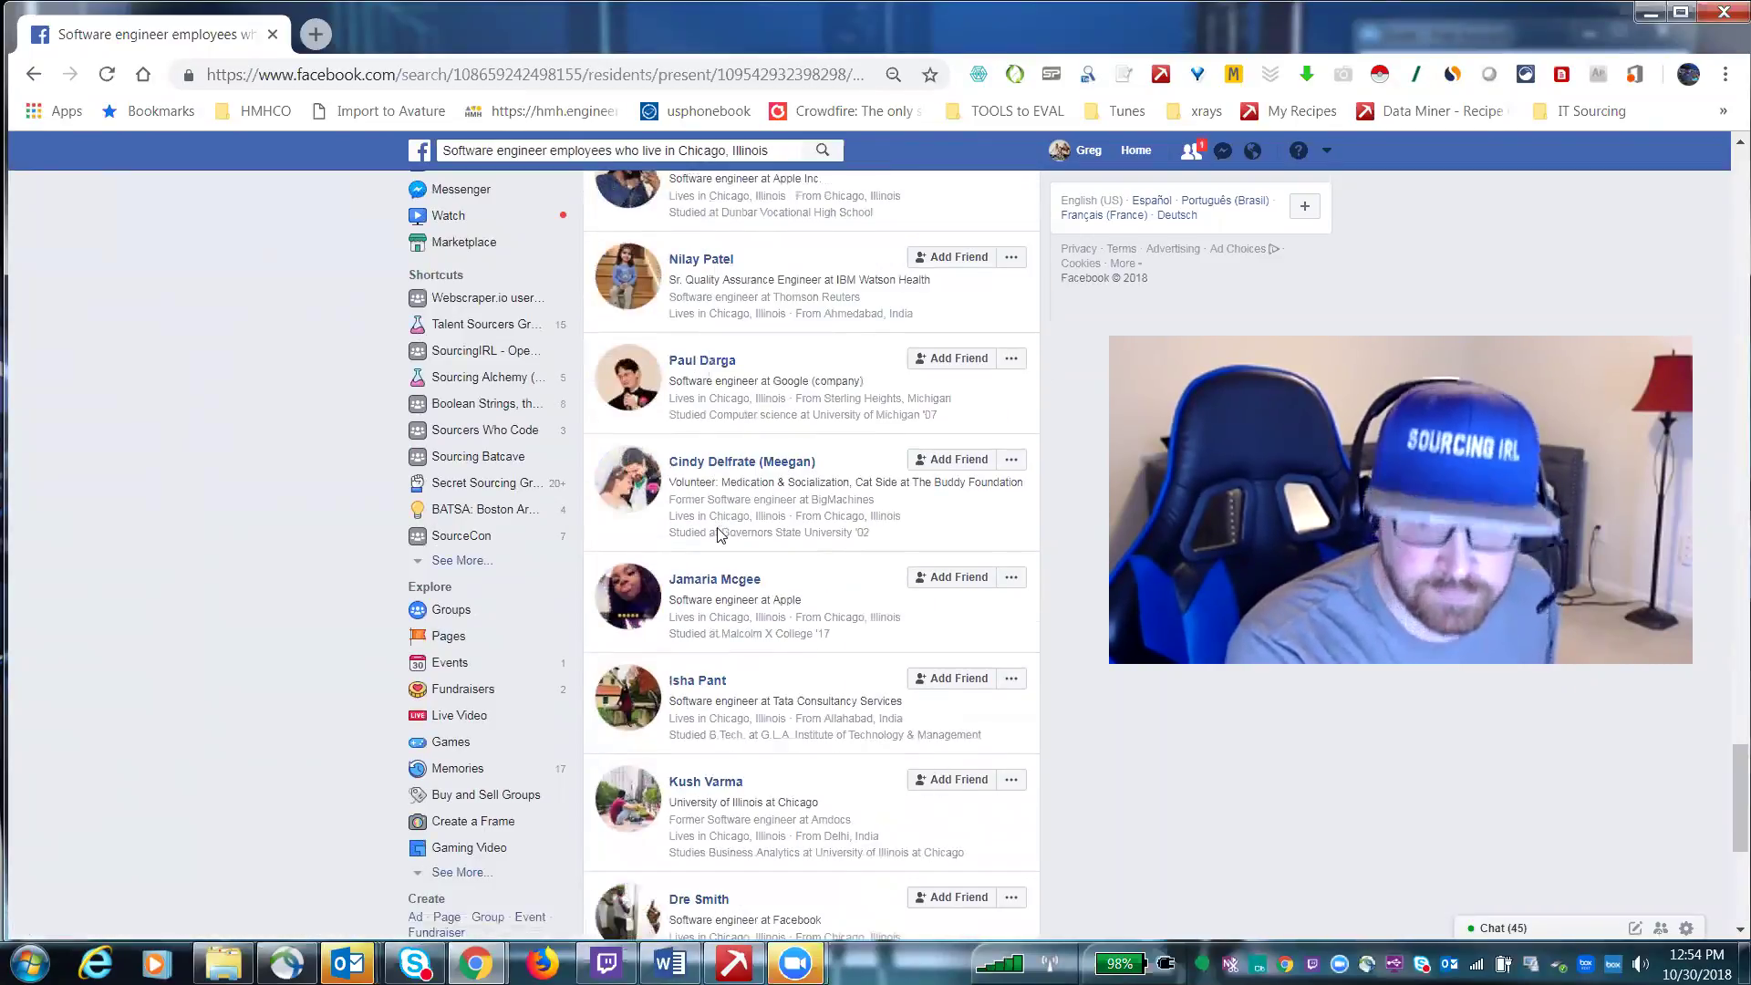
scroll(721, 534, up, 20)
scroll(741, 433, up, 8)
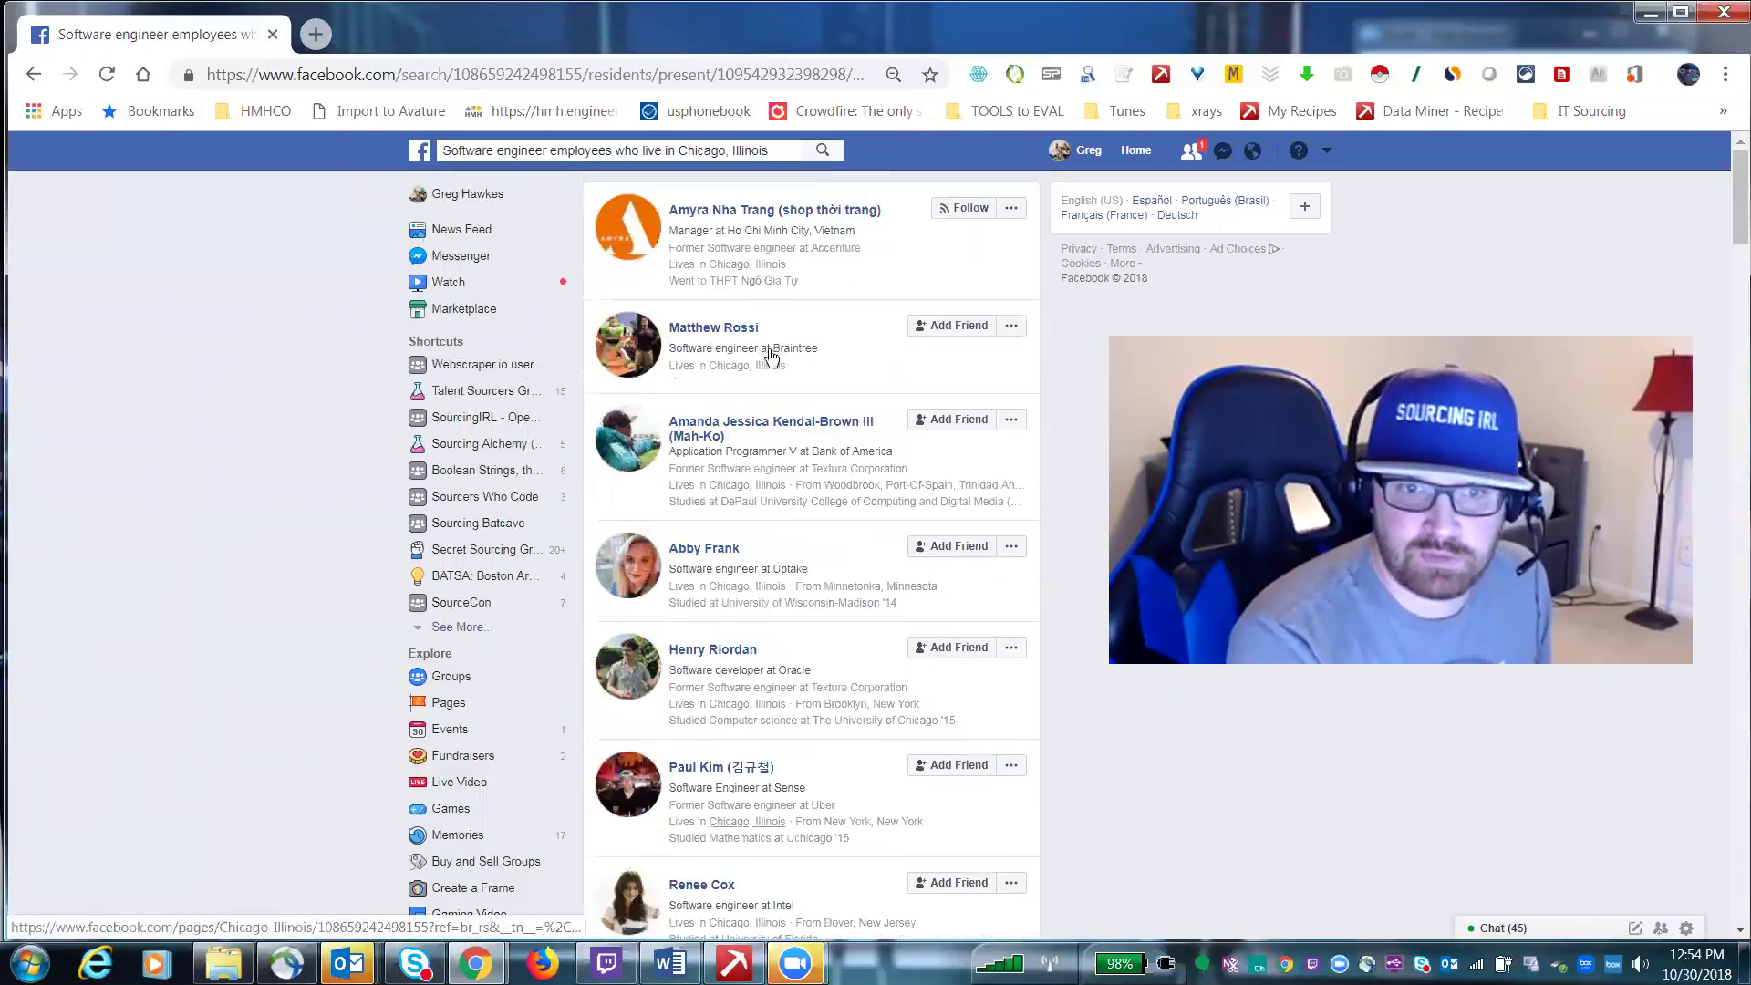
click(29, 78)
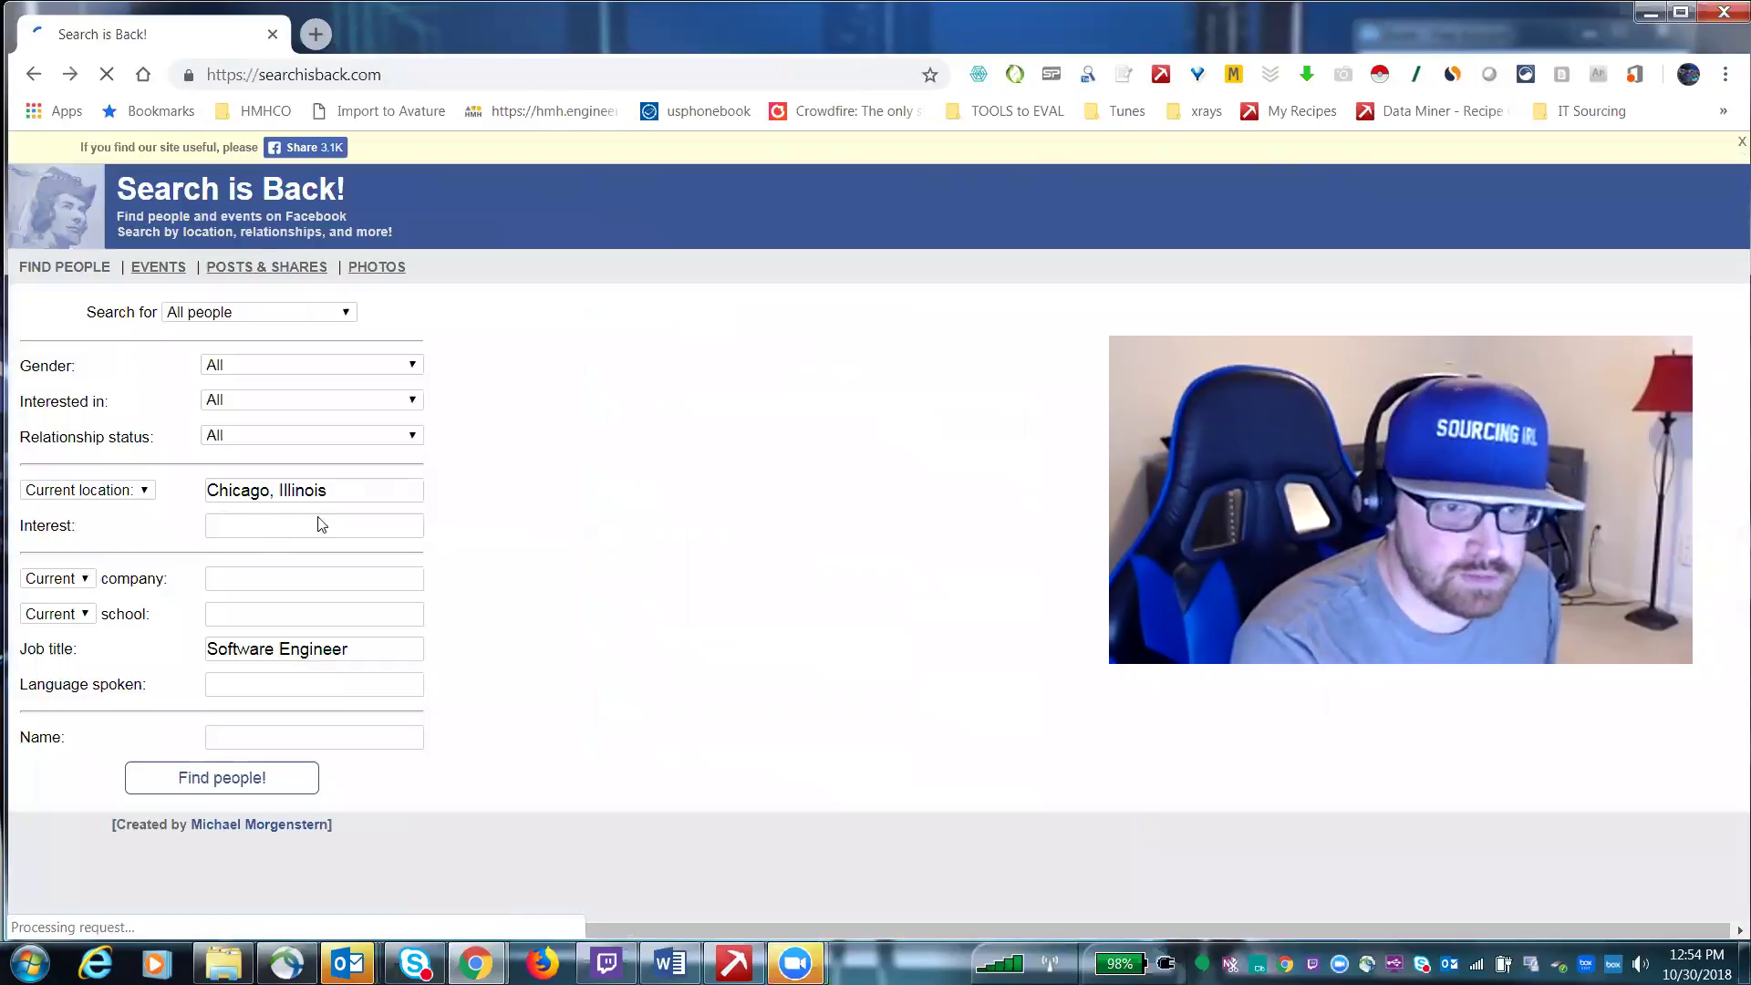
- Clear the current location and the Software Engineer job title
drag(329, 491, 144, 491)
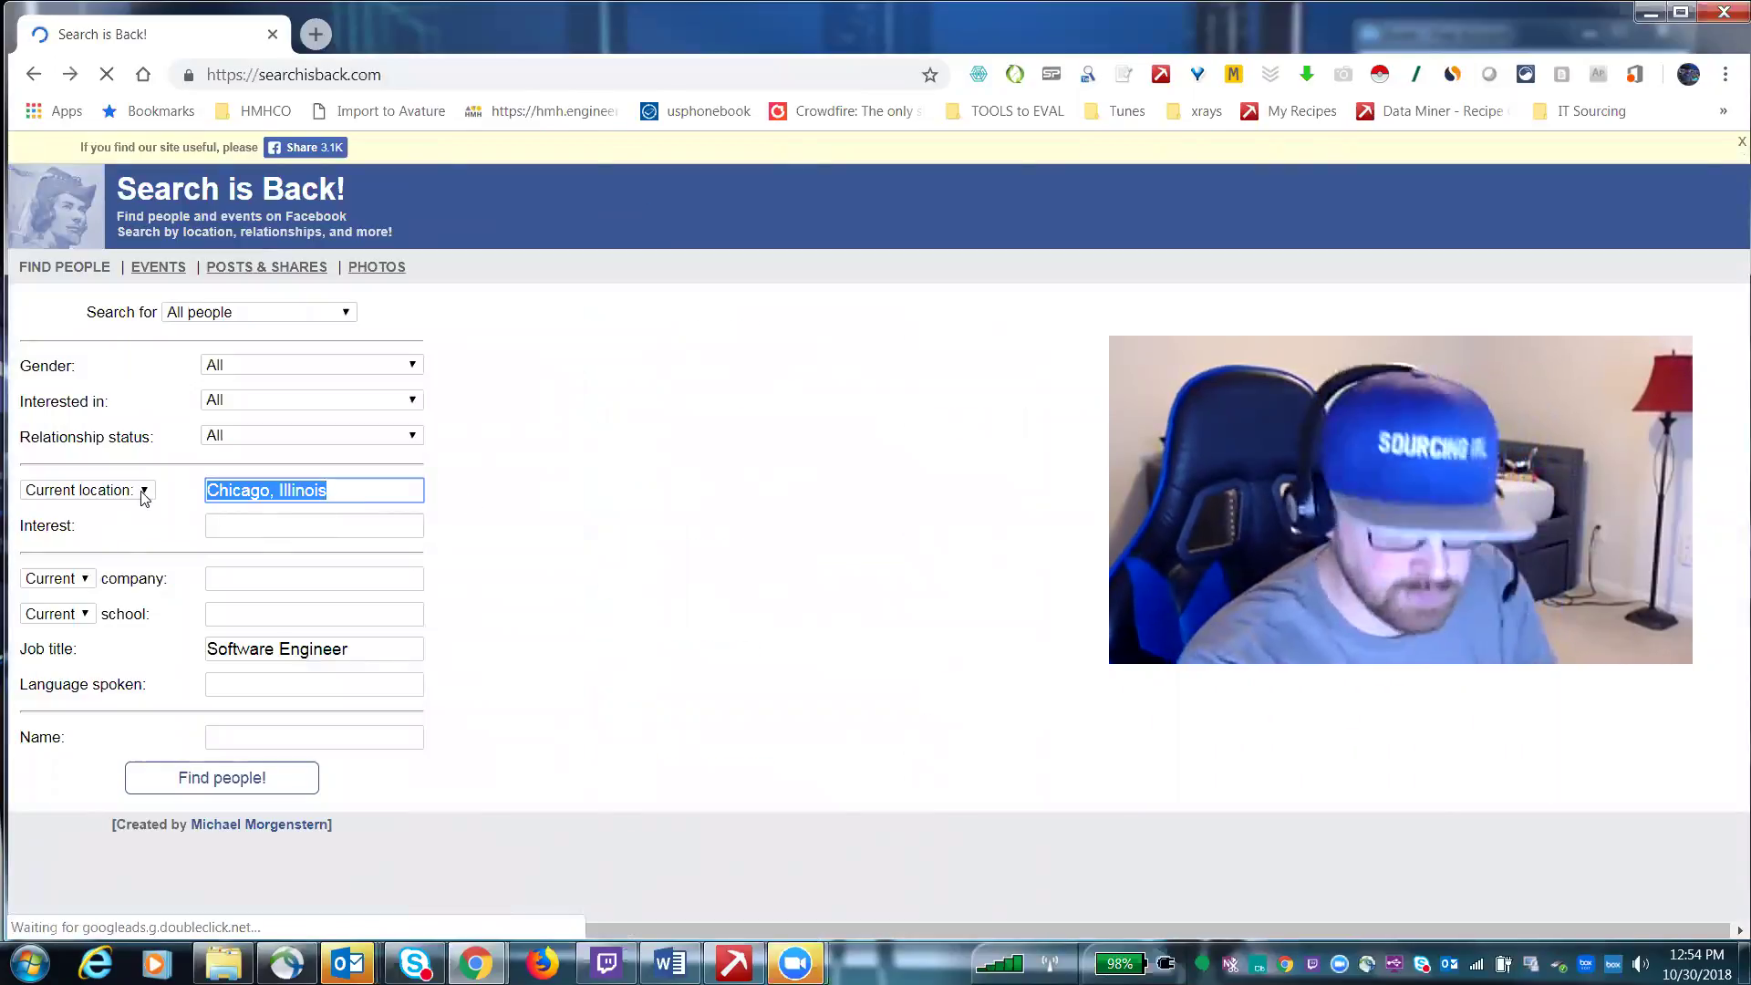
key(BackSpace)
drag(365, 649, 129, 626)
key(BackSpace)
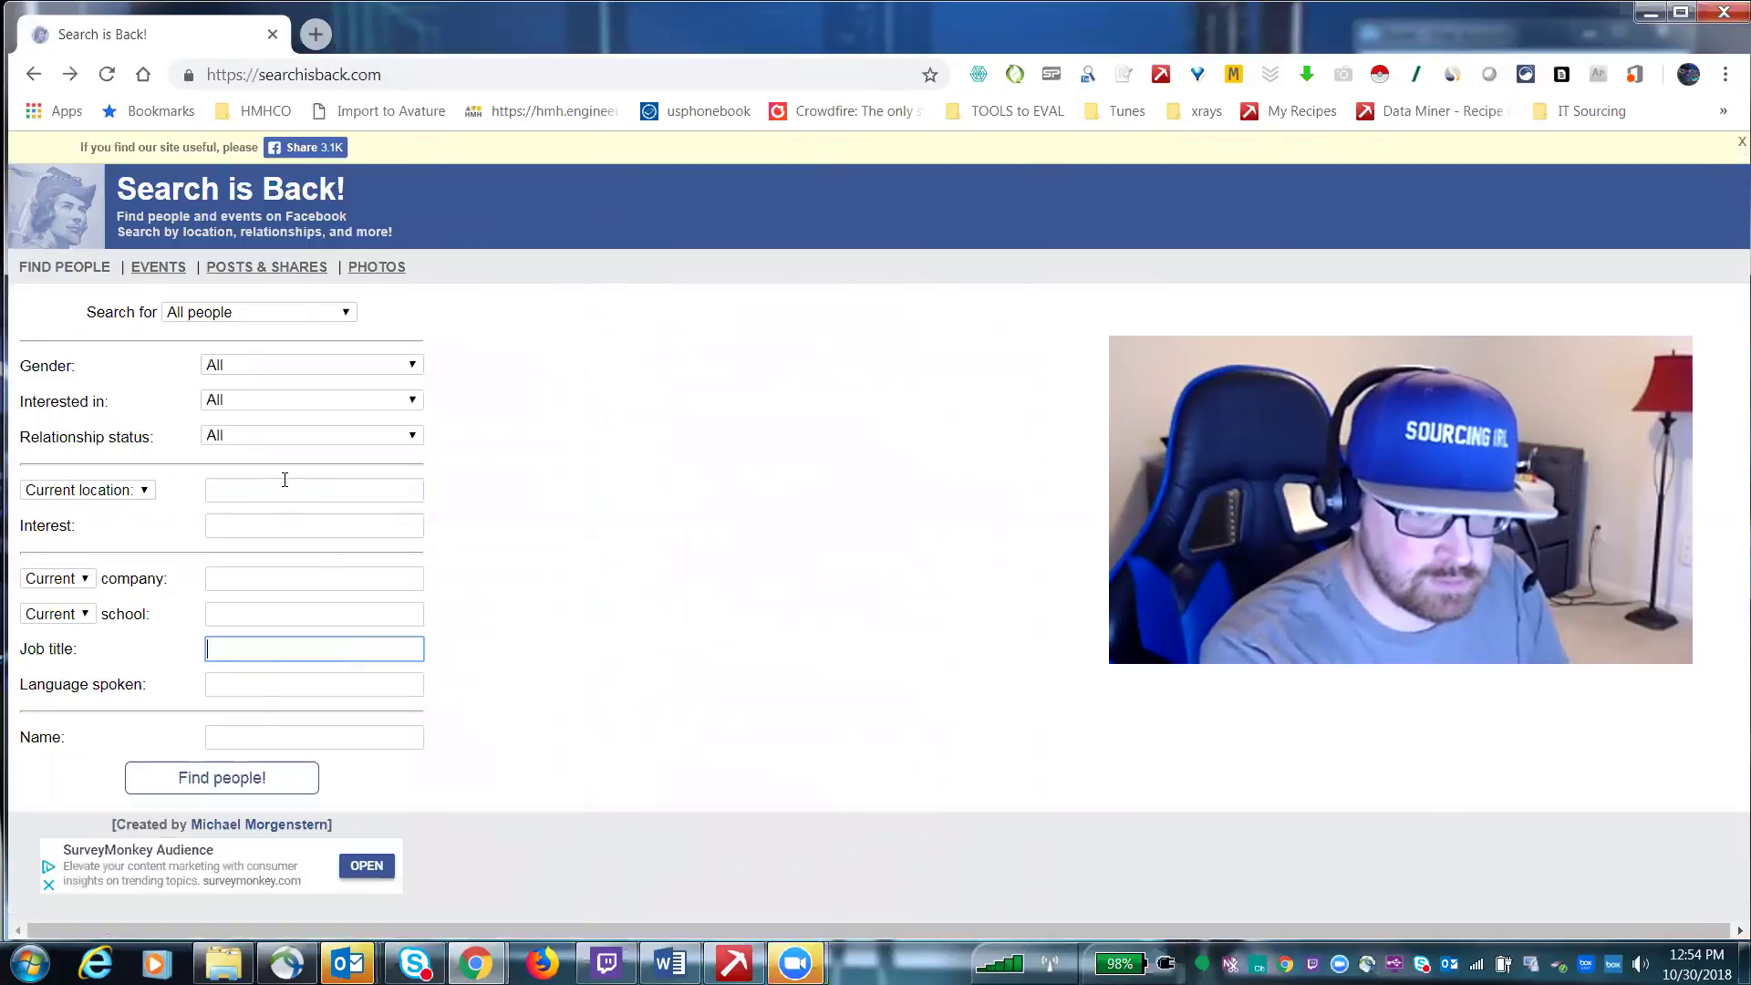
- Re-pick Chicago, Illinois as the location and search with the interest linux
click(285, 481)
text(chicago)
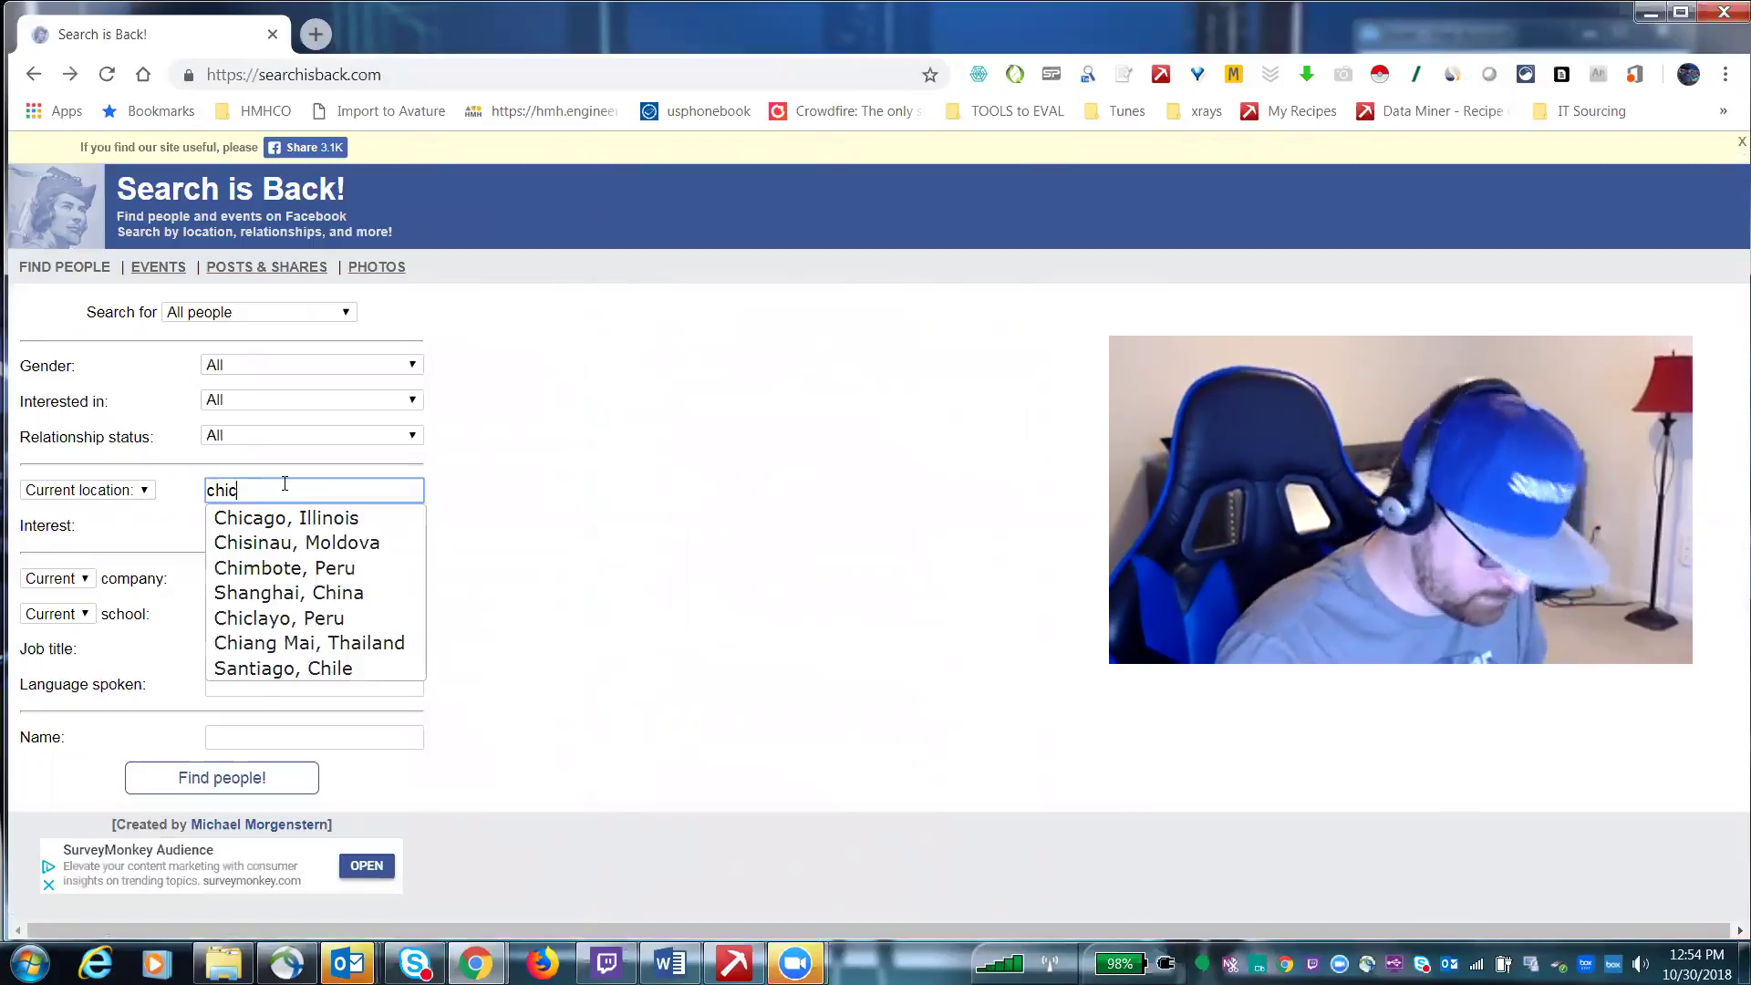
click(321, 531)
click(271, 528)
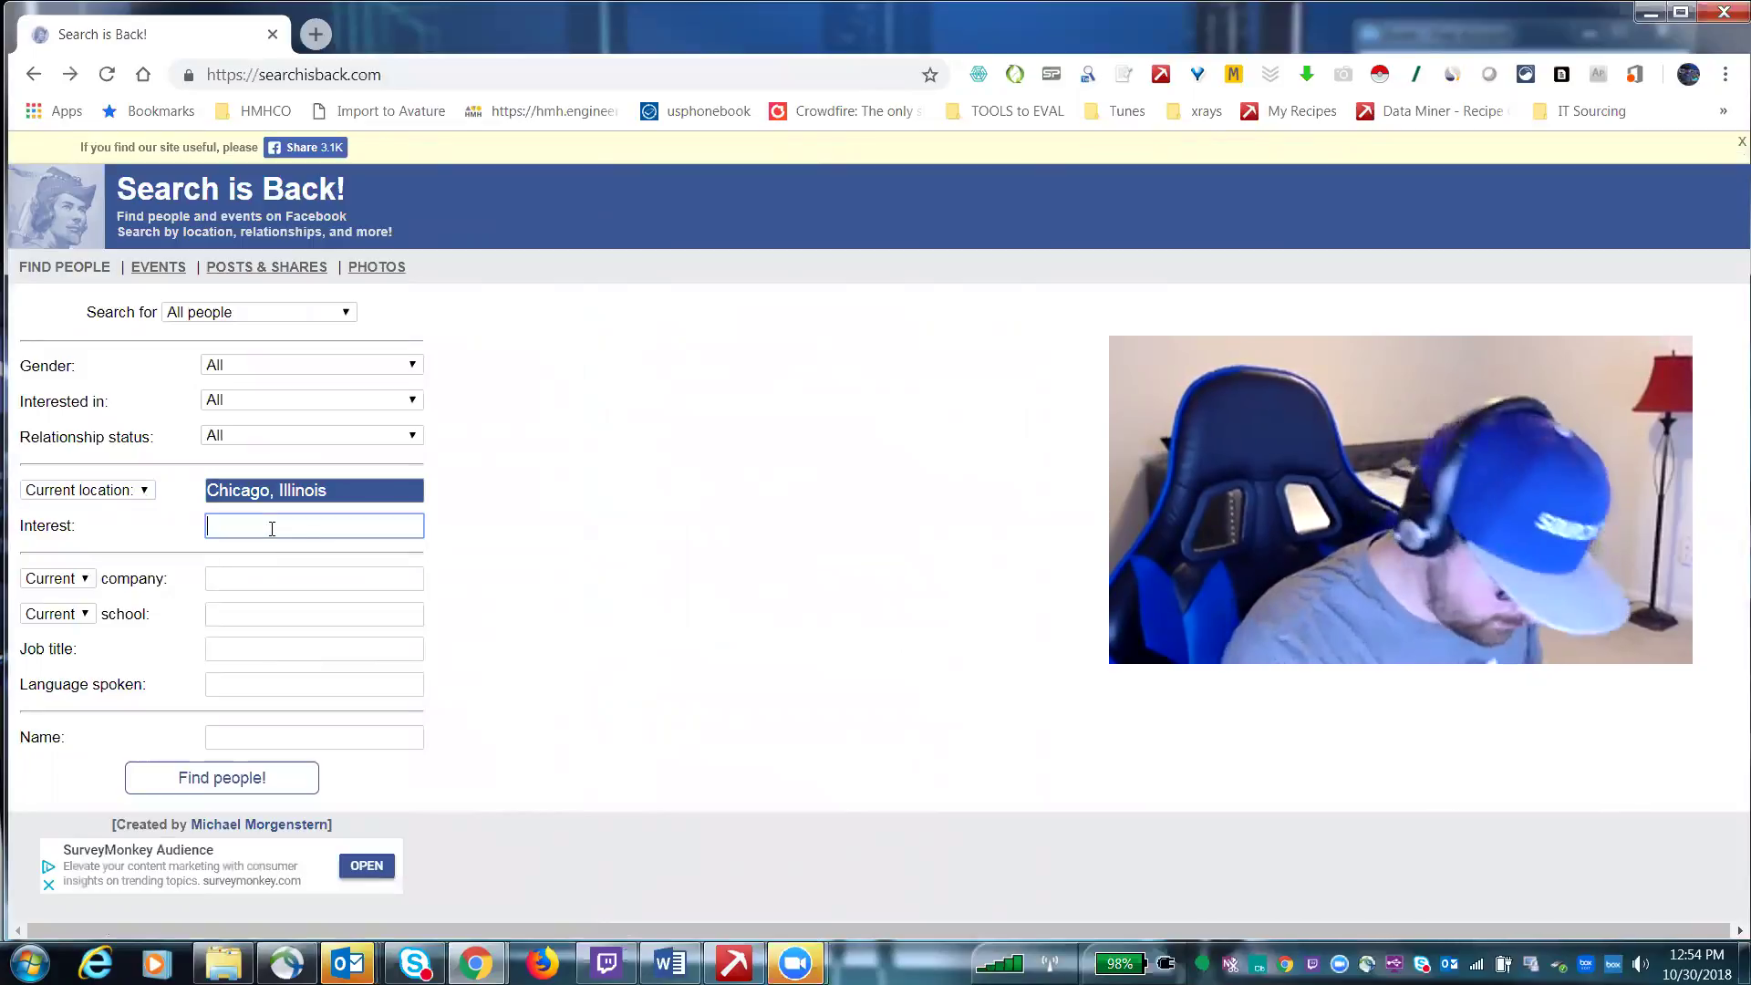
text(linu)
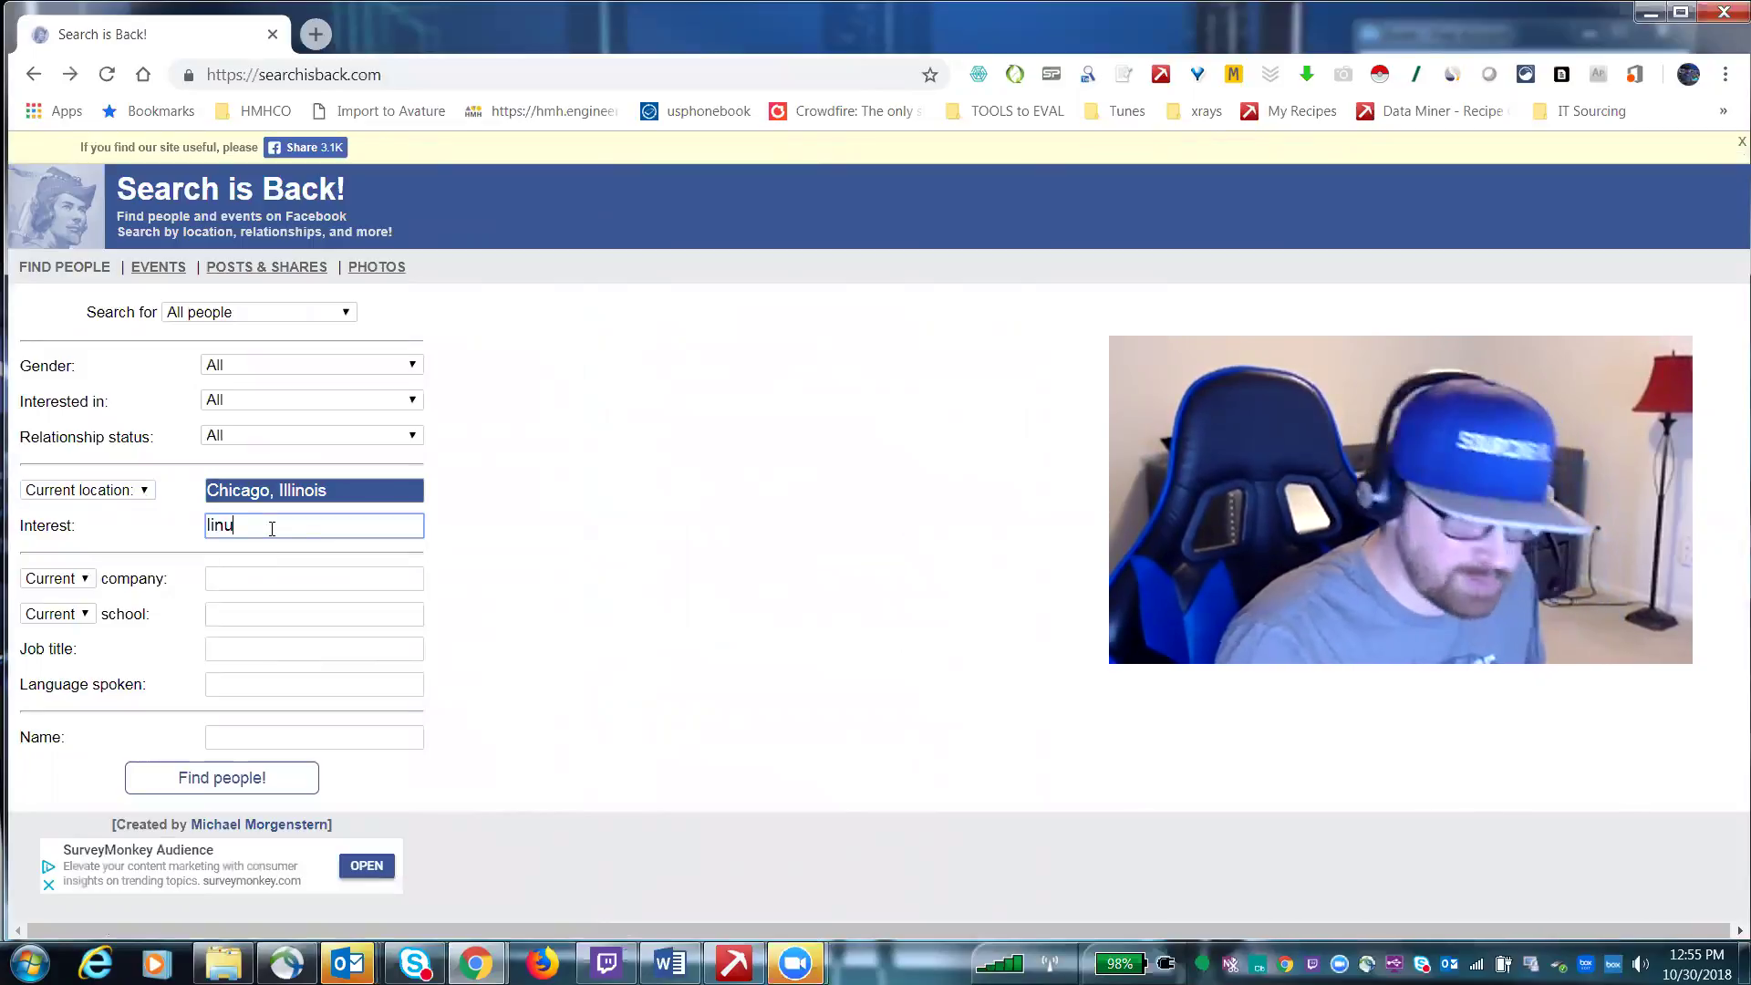
text(x)
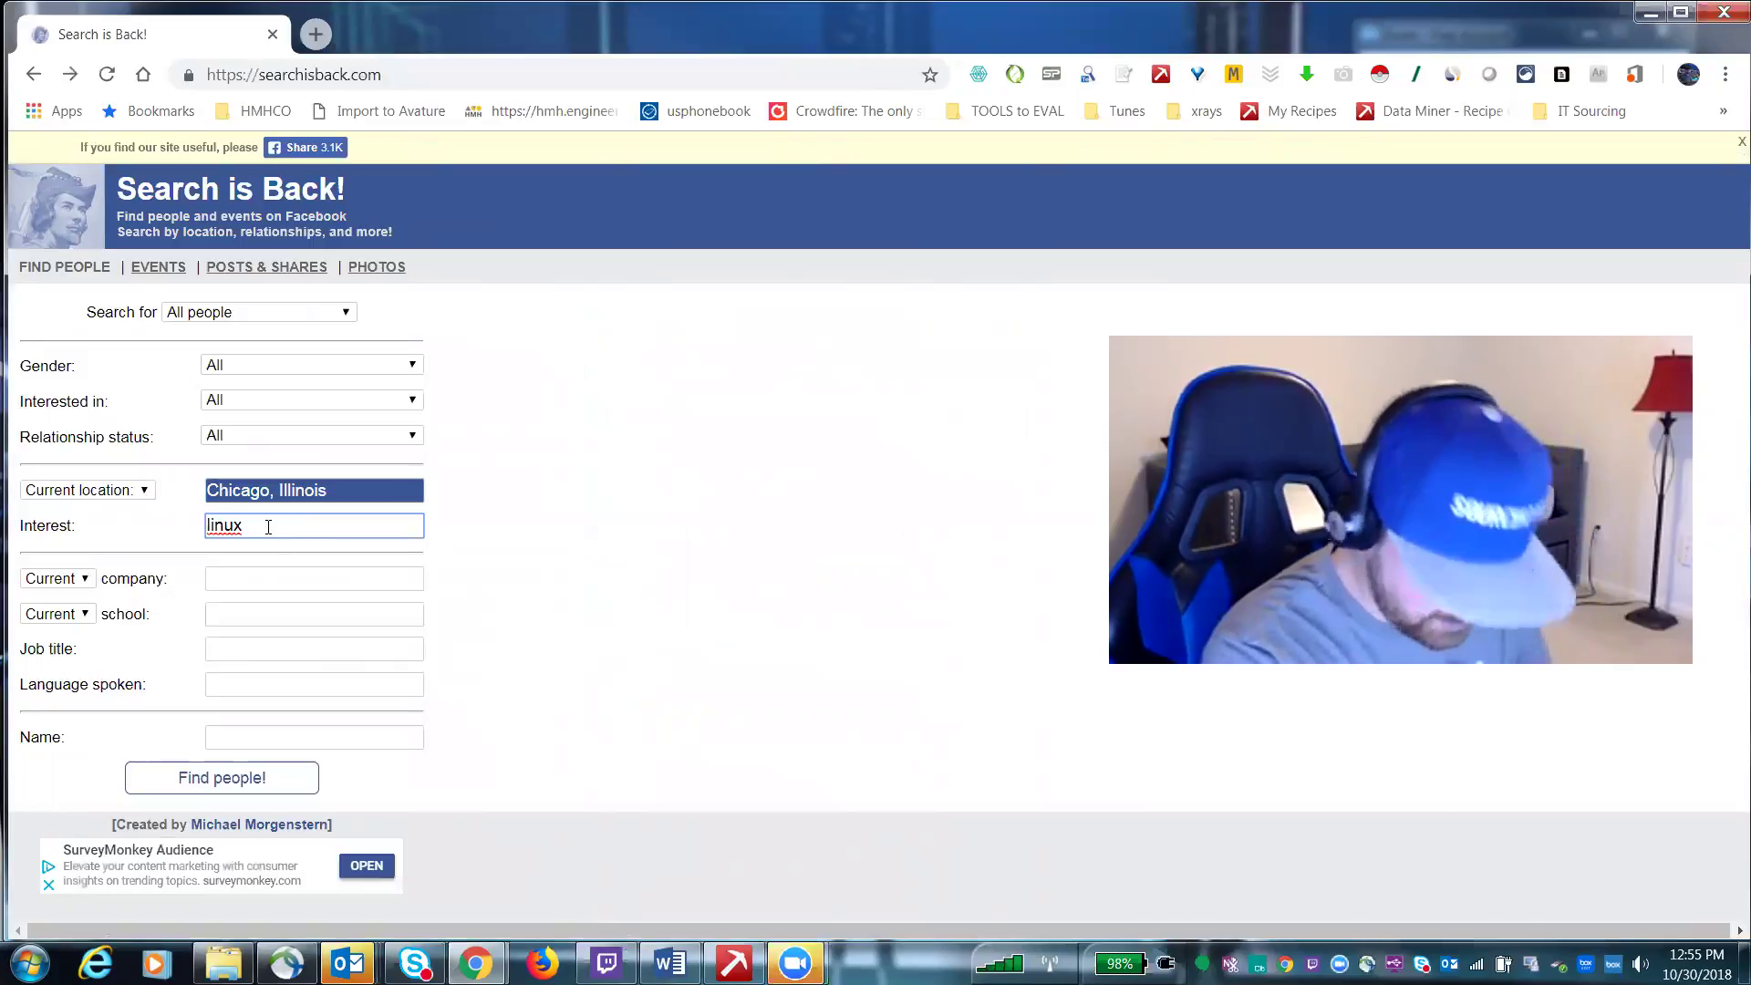
key(Return)
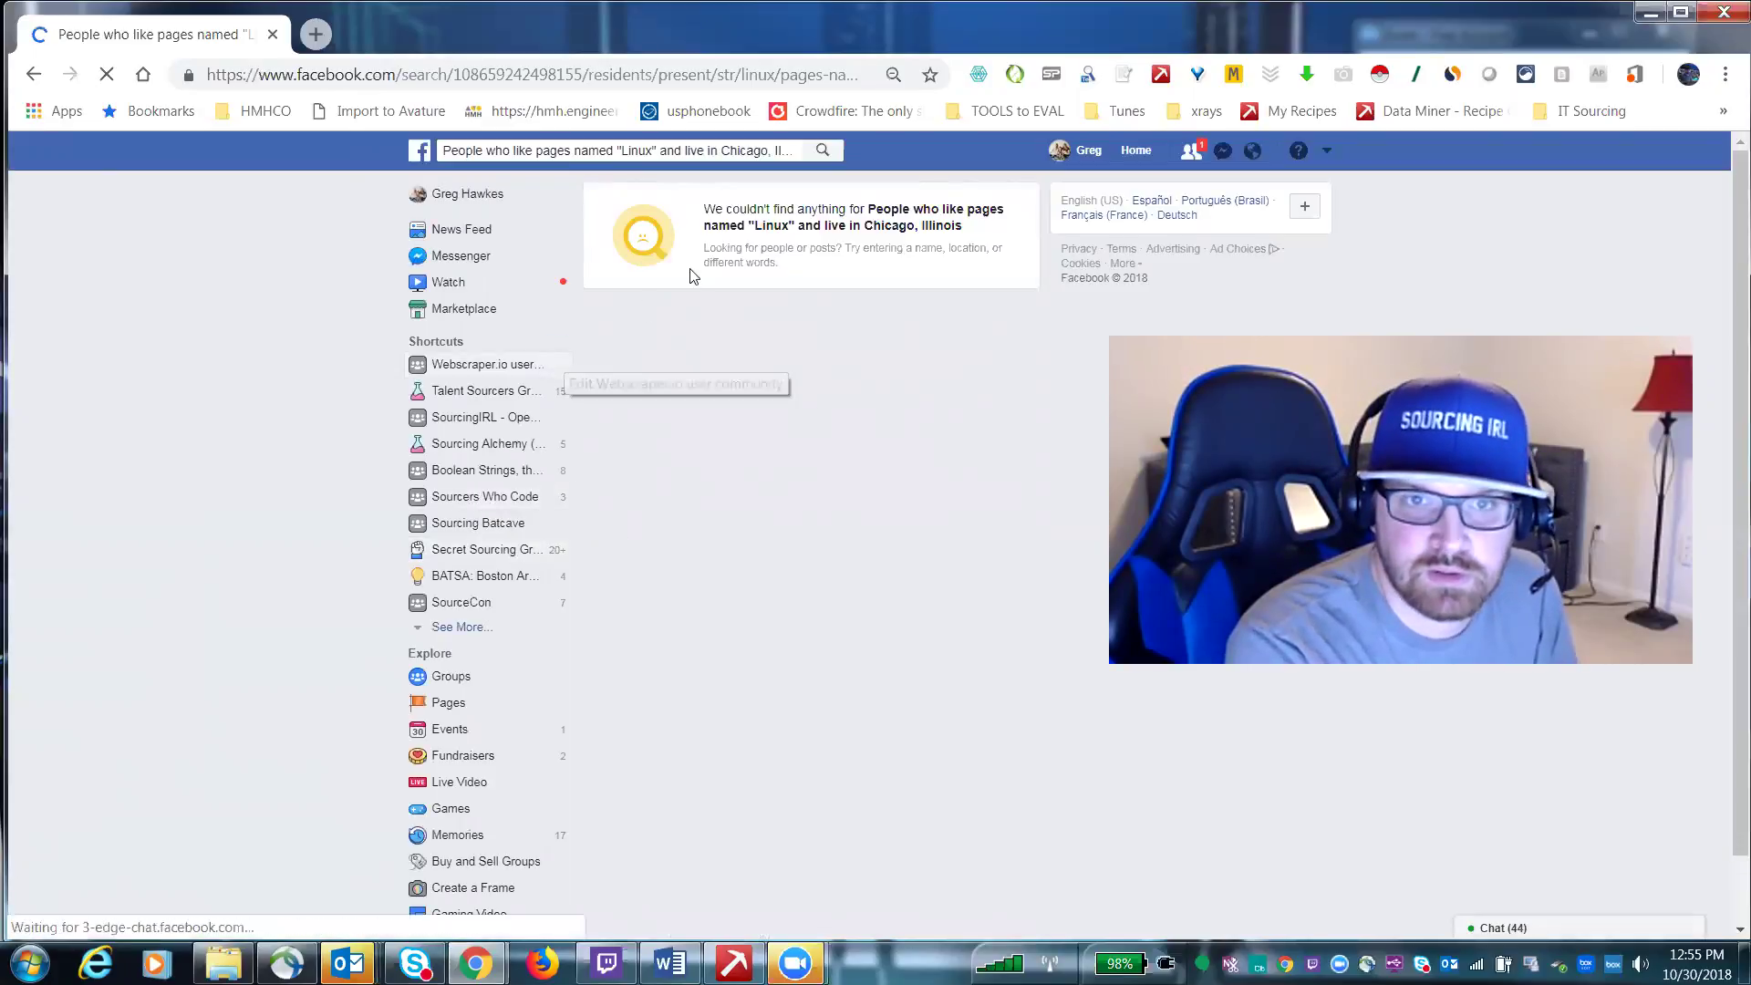
- Return to the form from the empty results and select the linux interest text
click(35, 76)
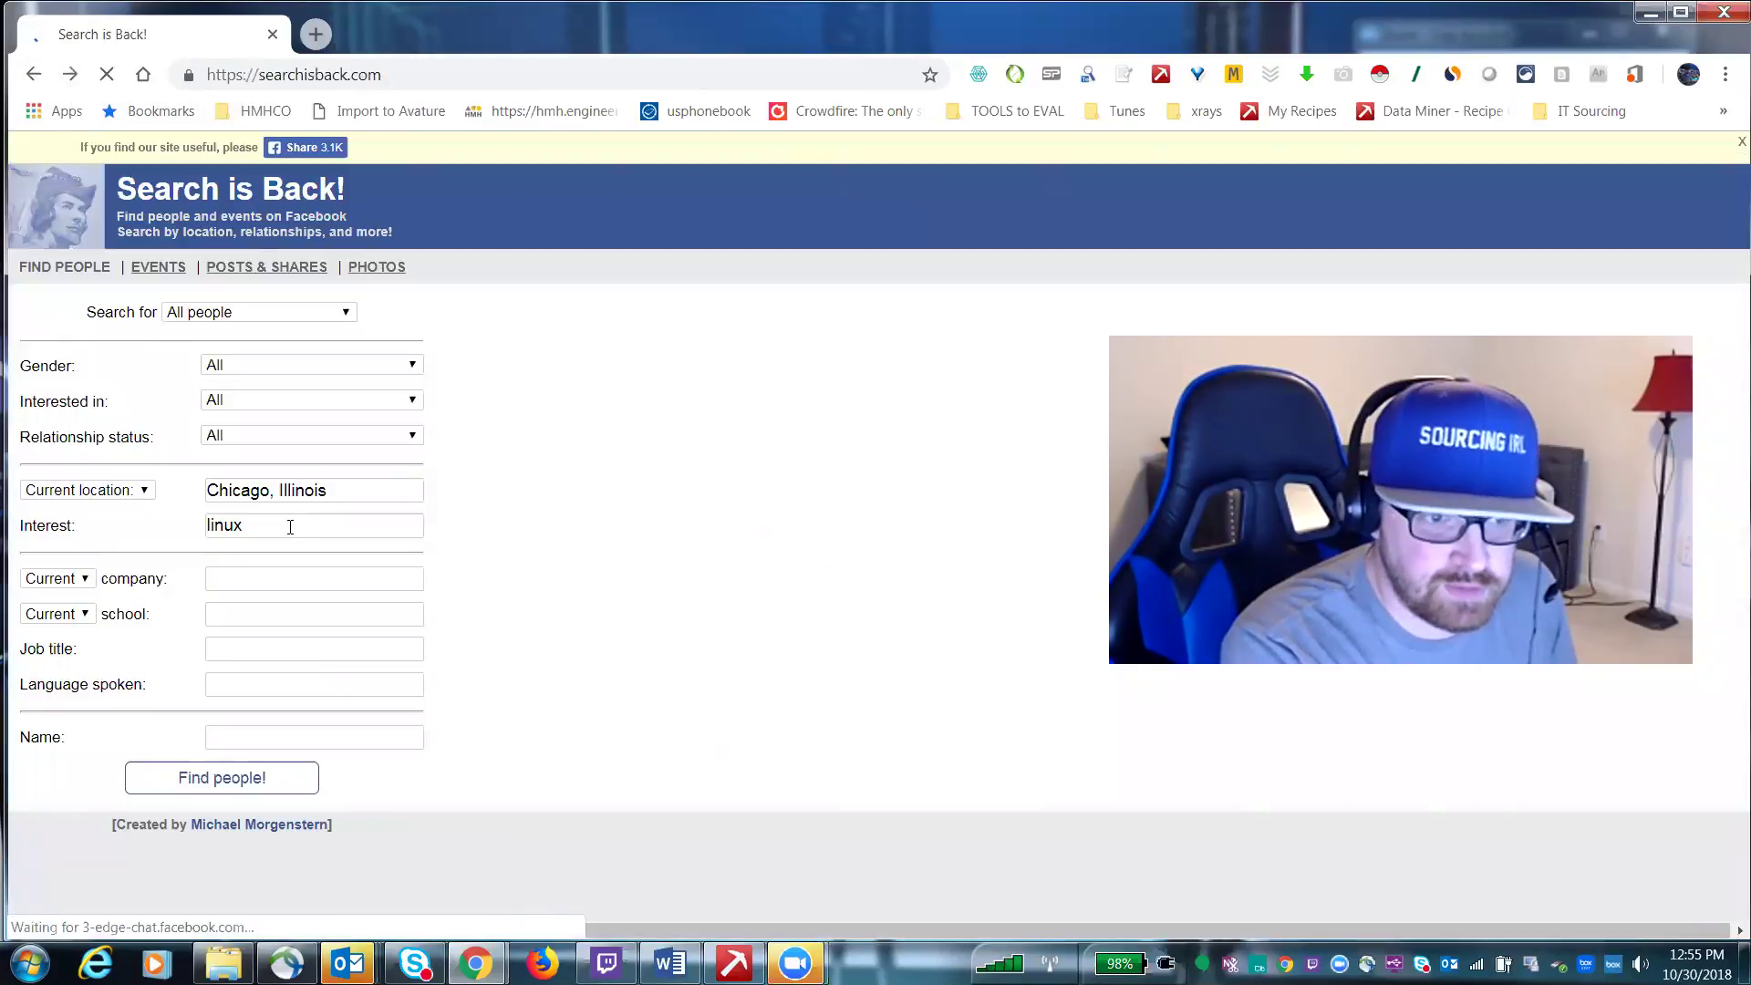
drag(290, 527, 146, 528)
- Delete the linux interest and set the job title to Engineer
key(BackSpace)
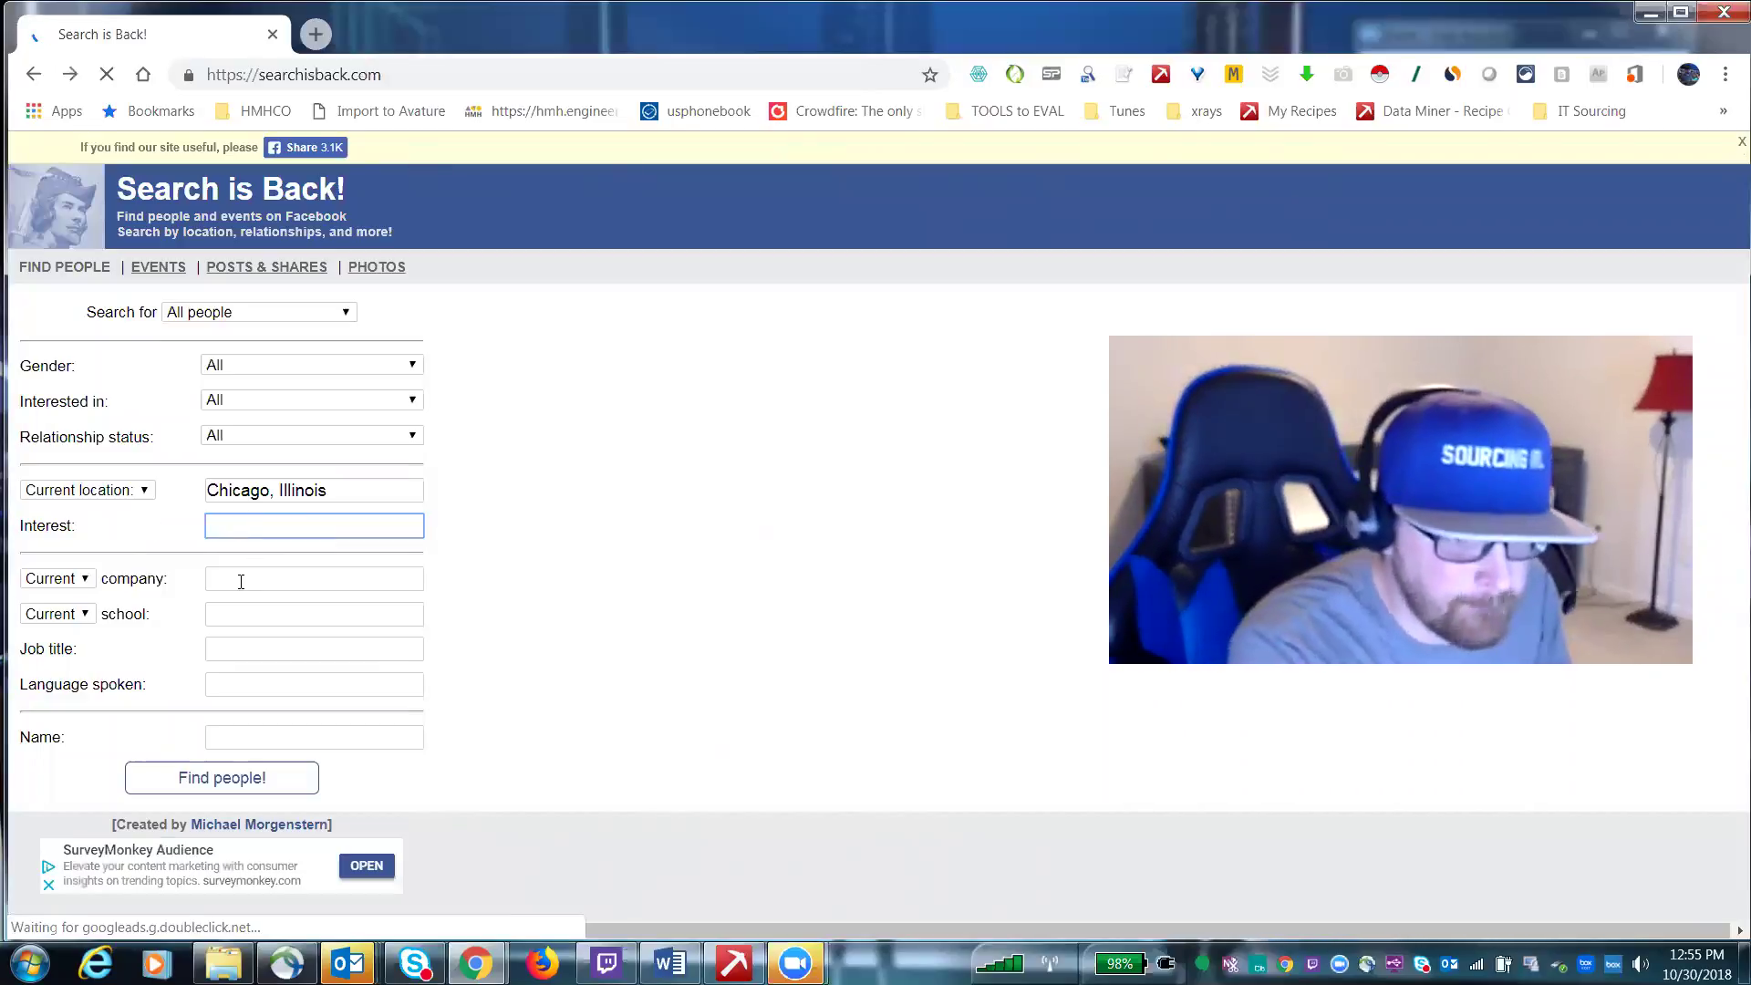
click(228, 647)
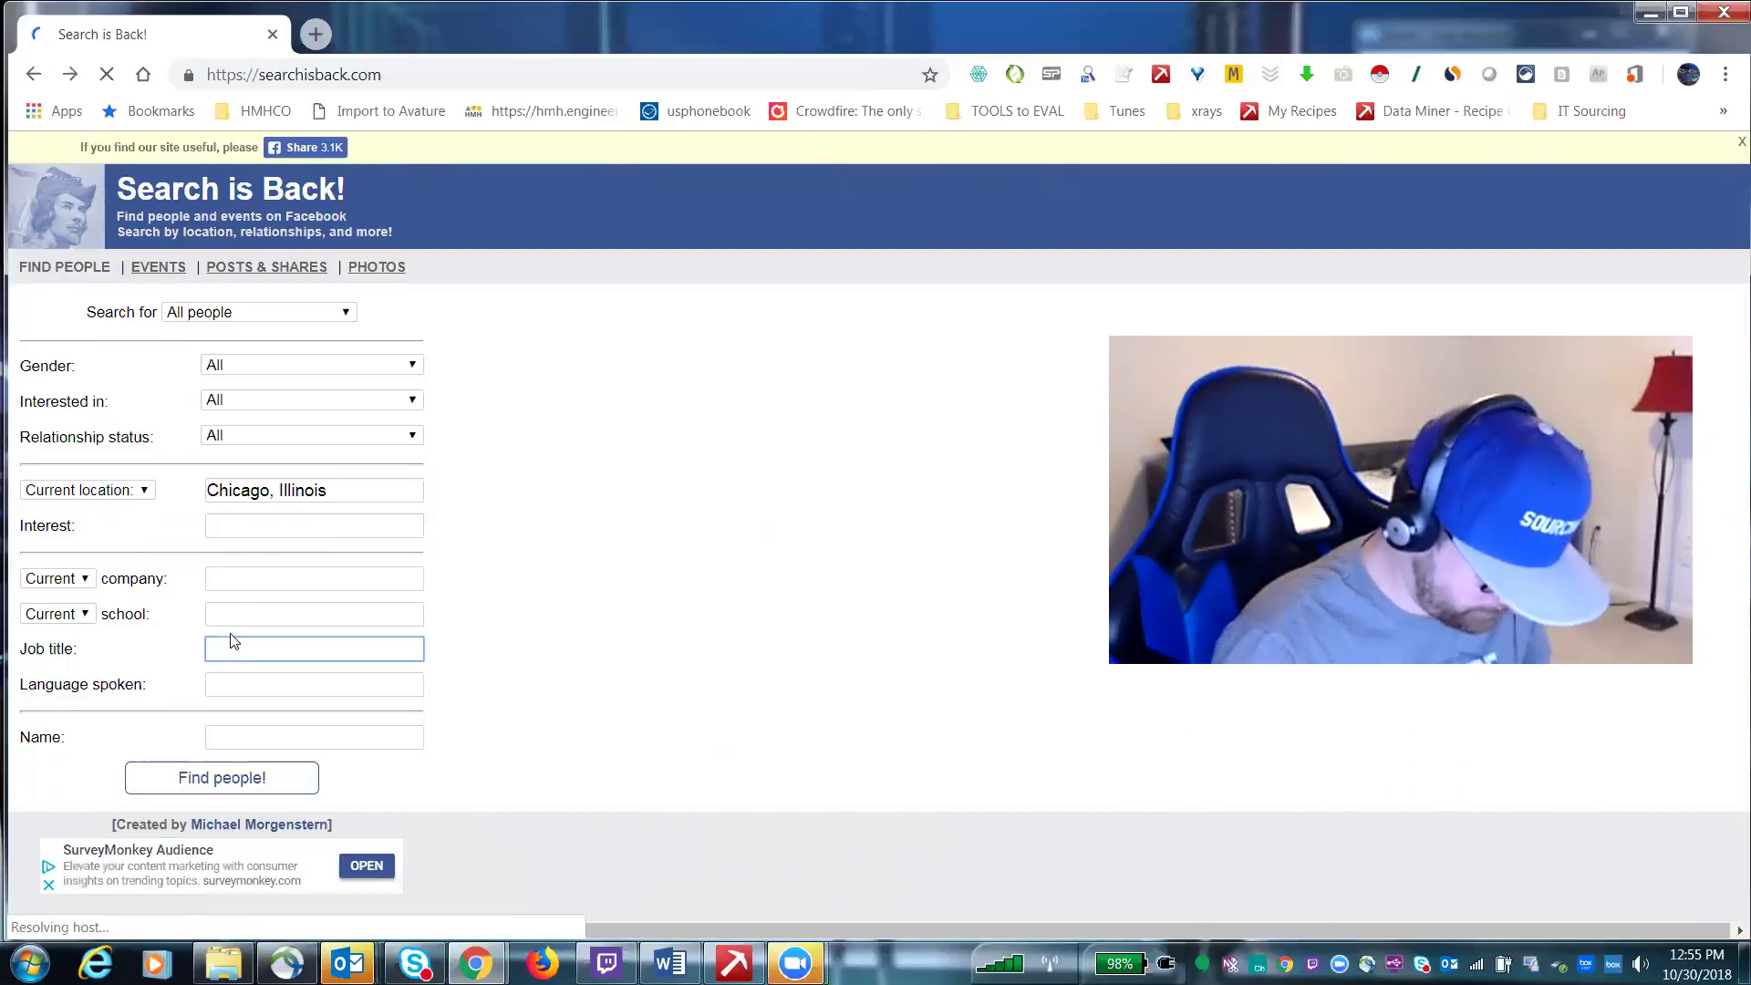
text(engine)
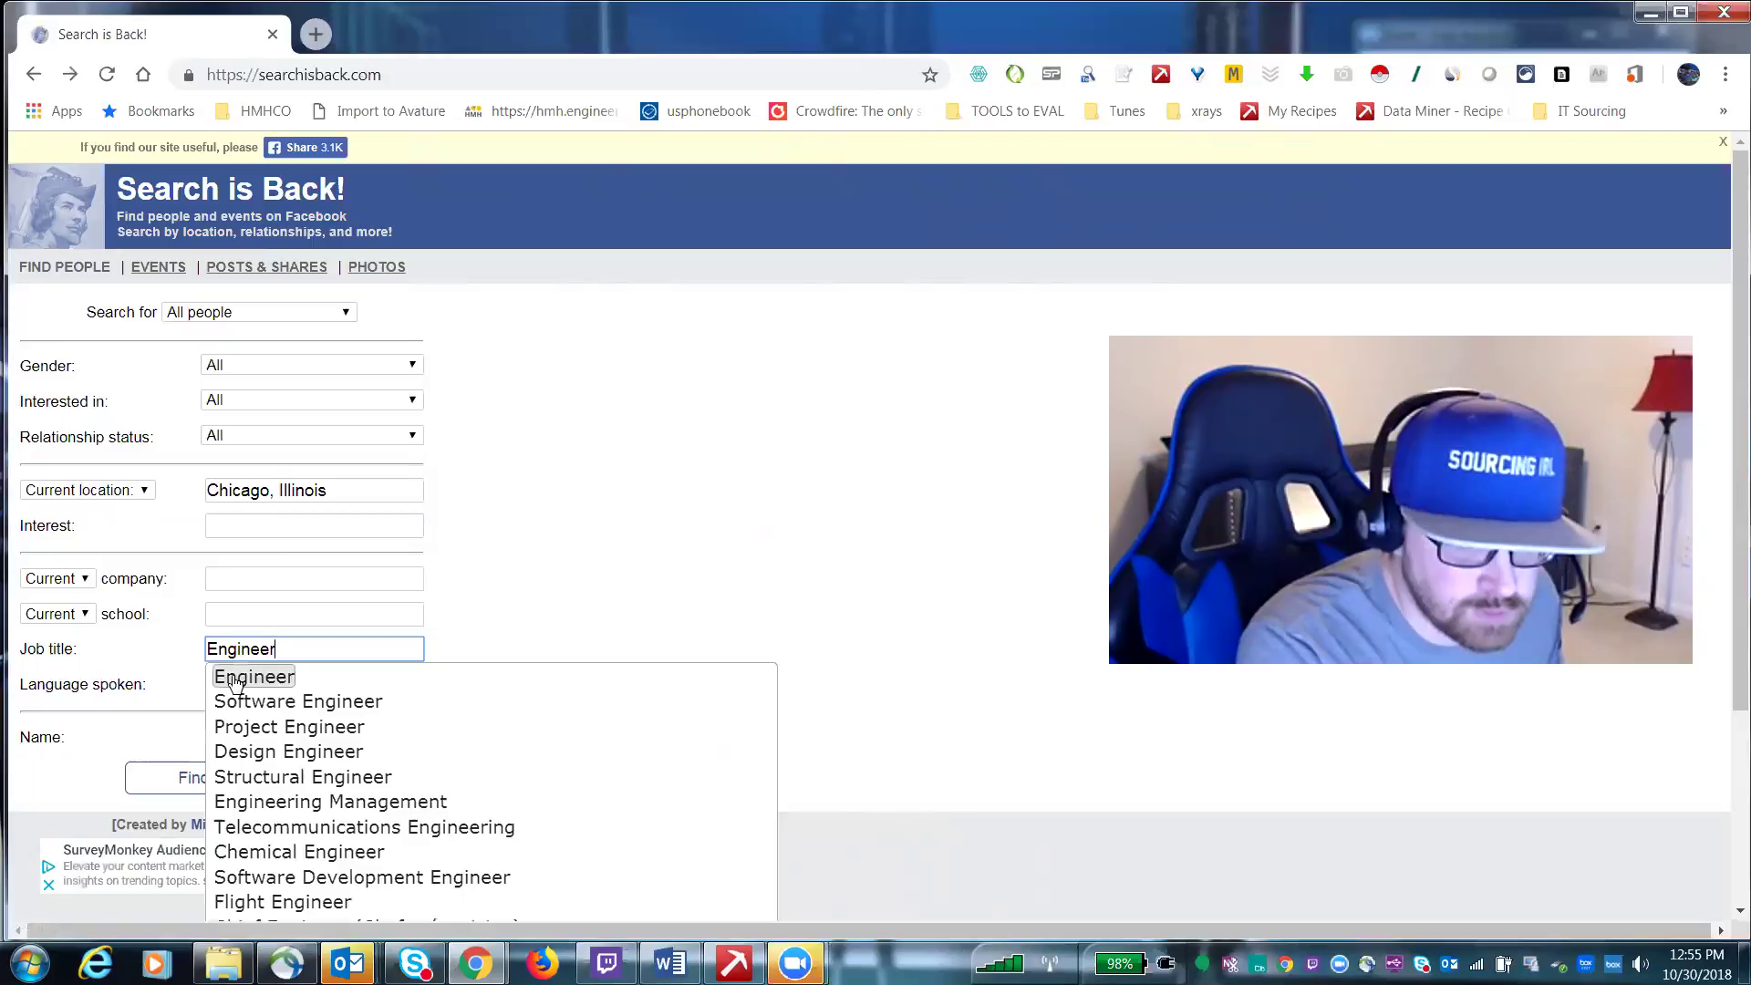
click(336, 673)
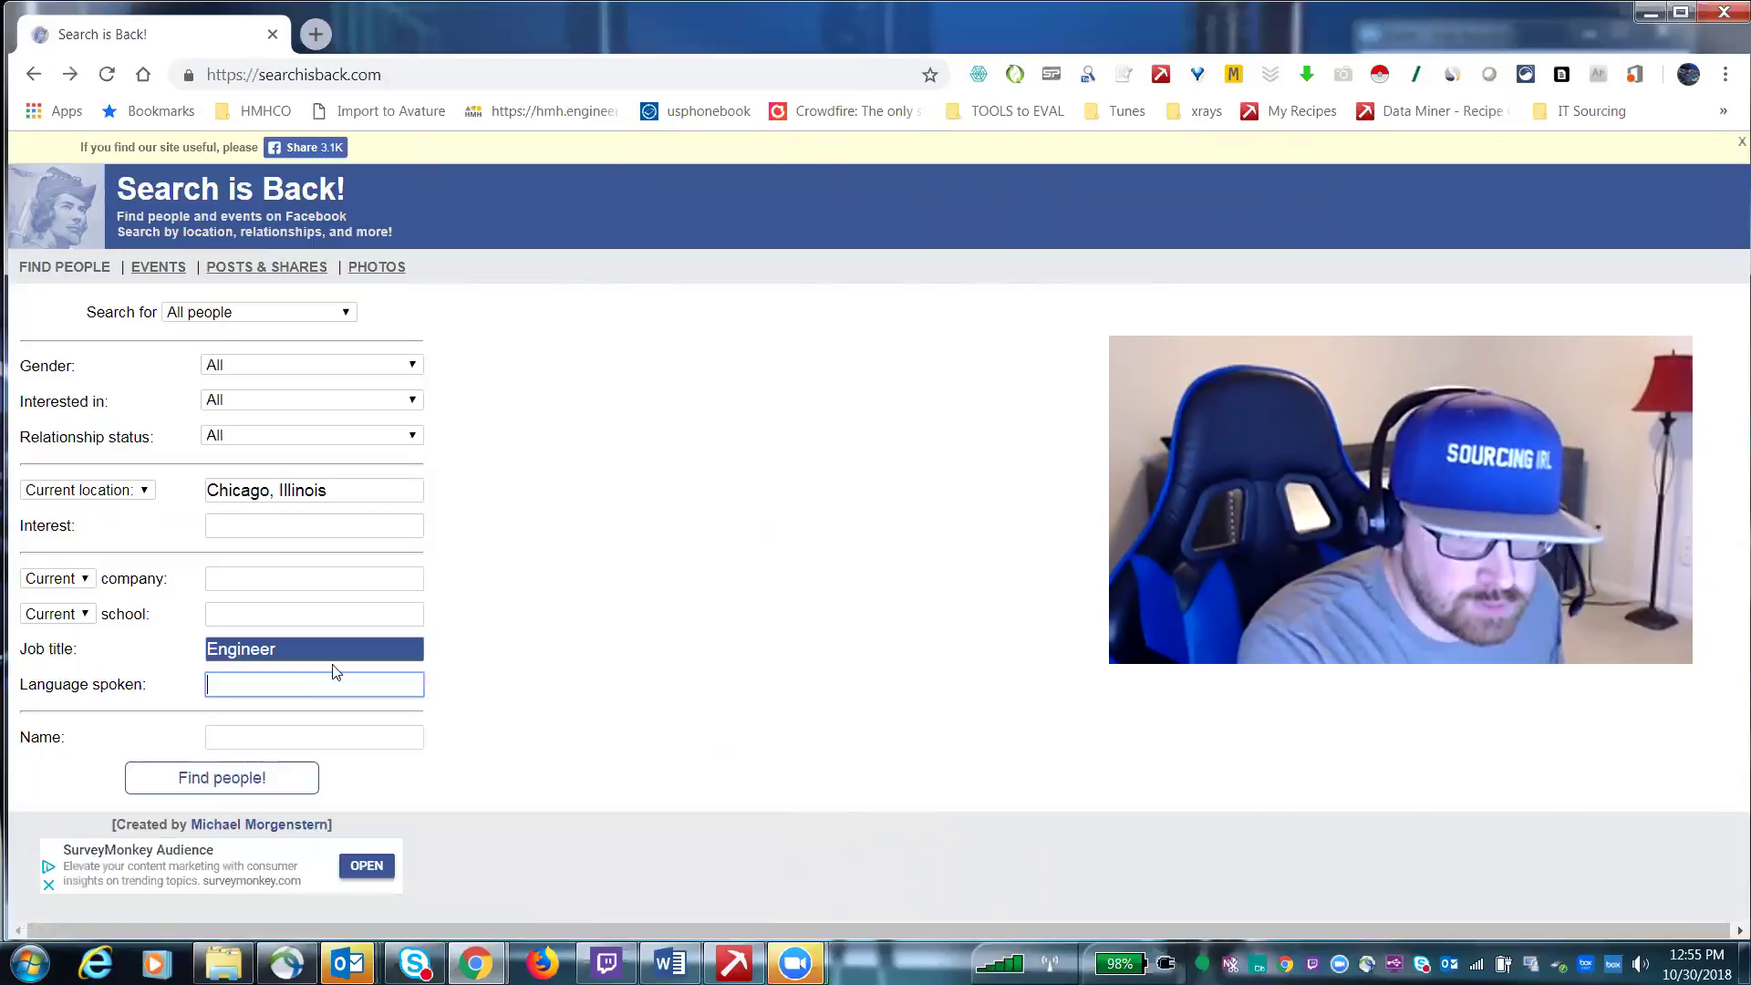
- Re-pick Chicago, Illinois as the location, add the interest software, and run the search
triple_click(305, 490)
text(chica)
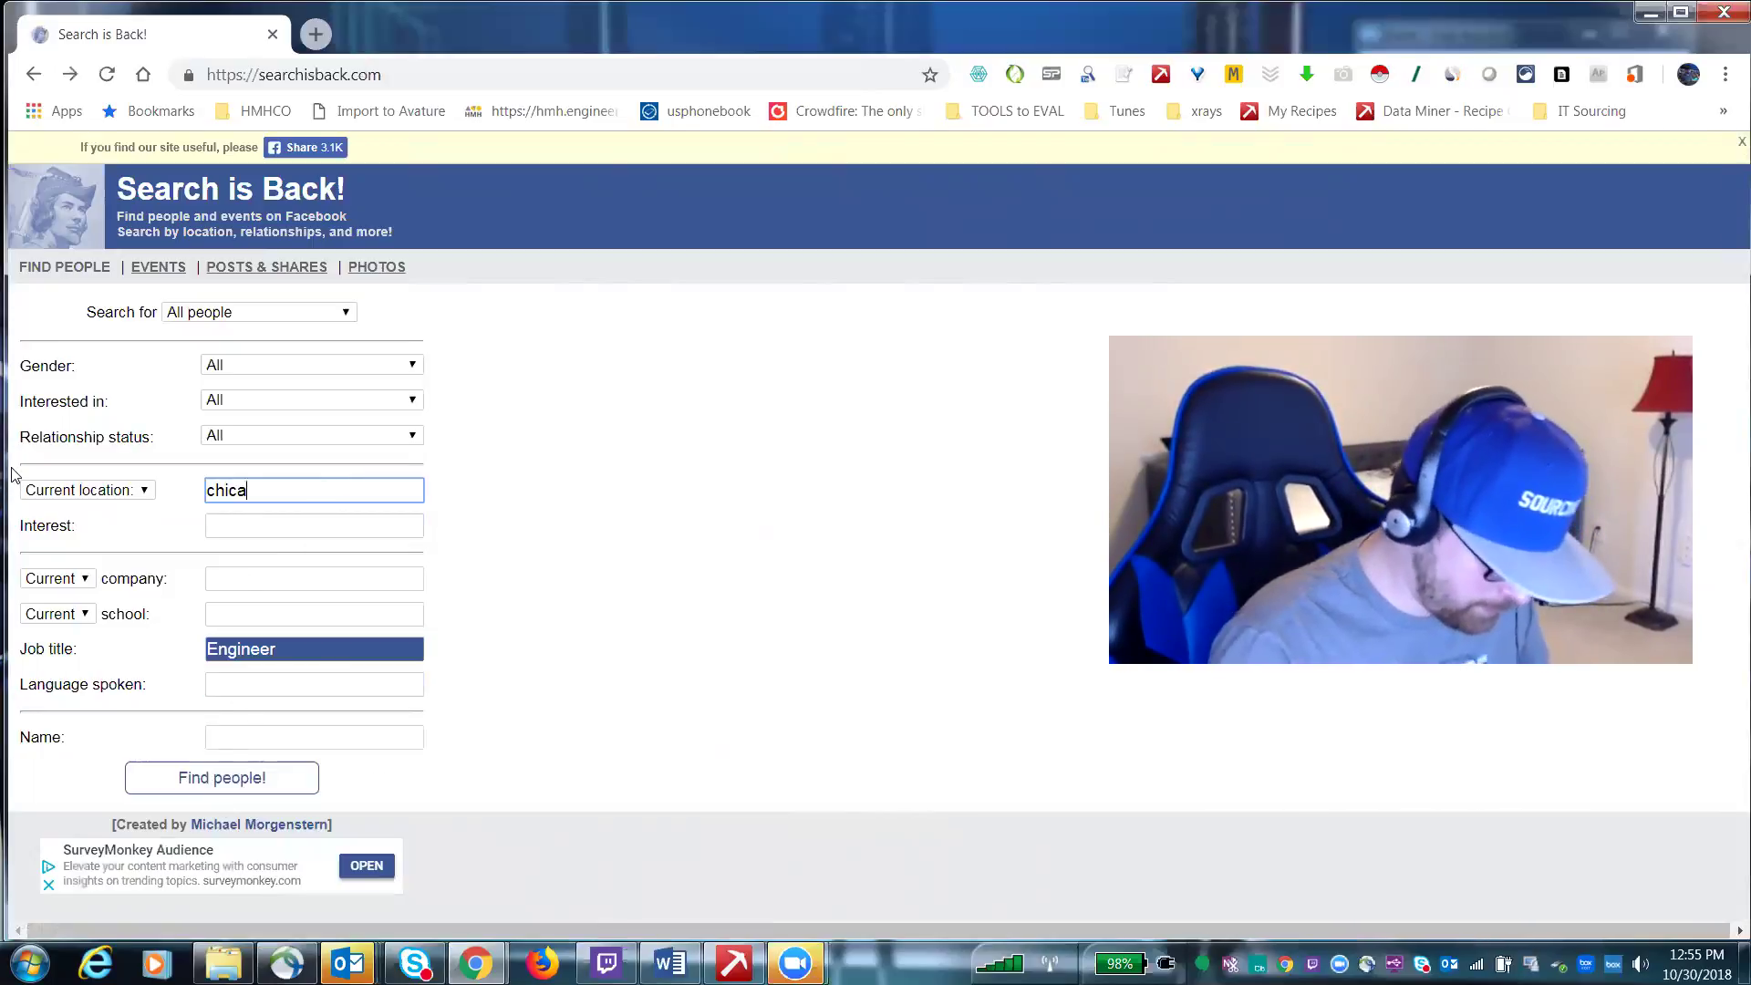
text(go, Illinois)
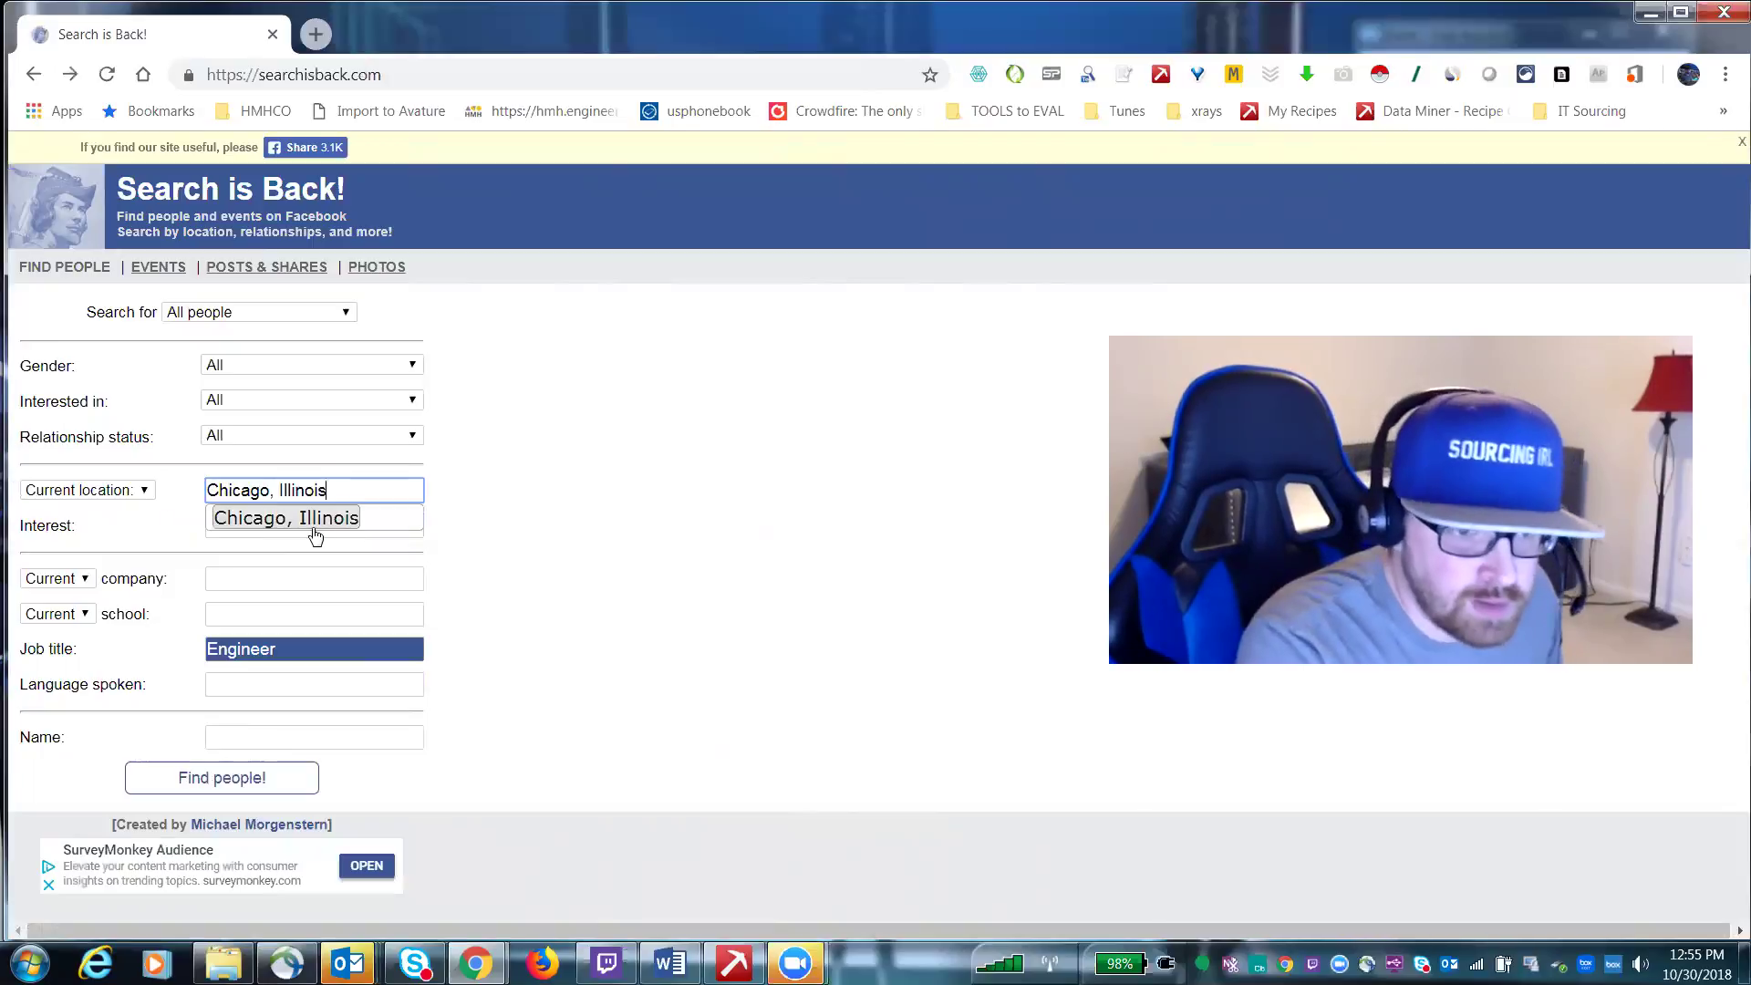
click(314, 521)
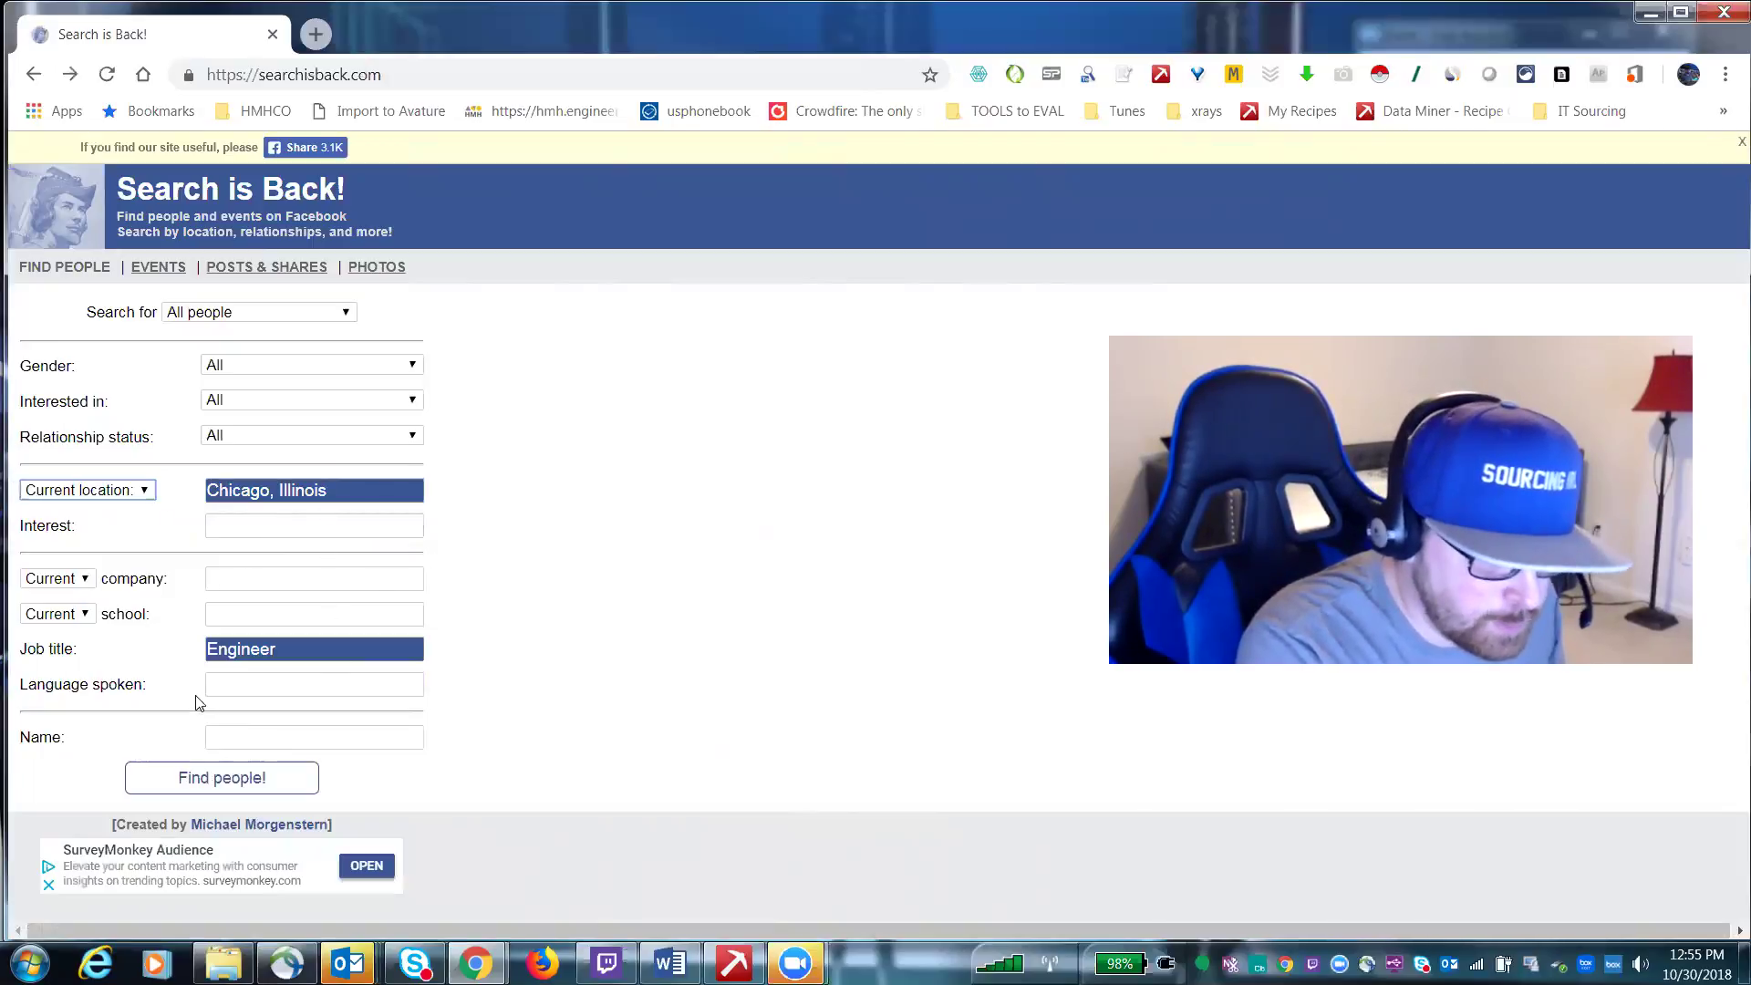
click(246, 581)
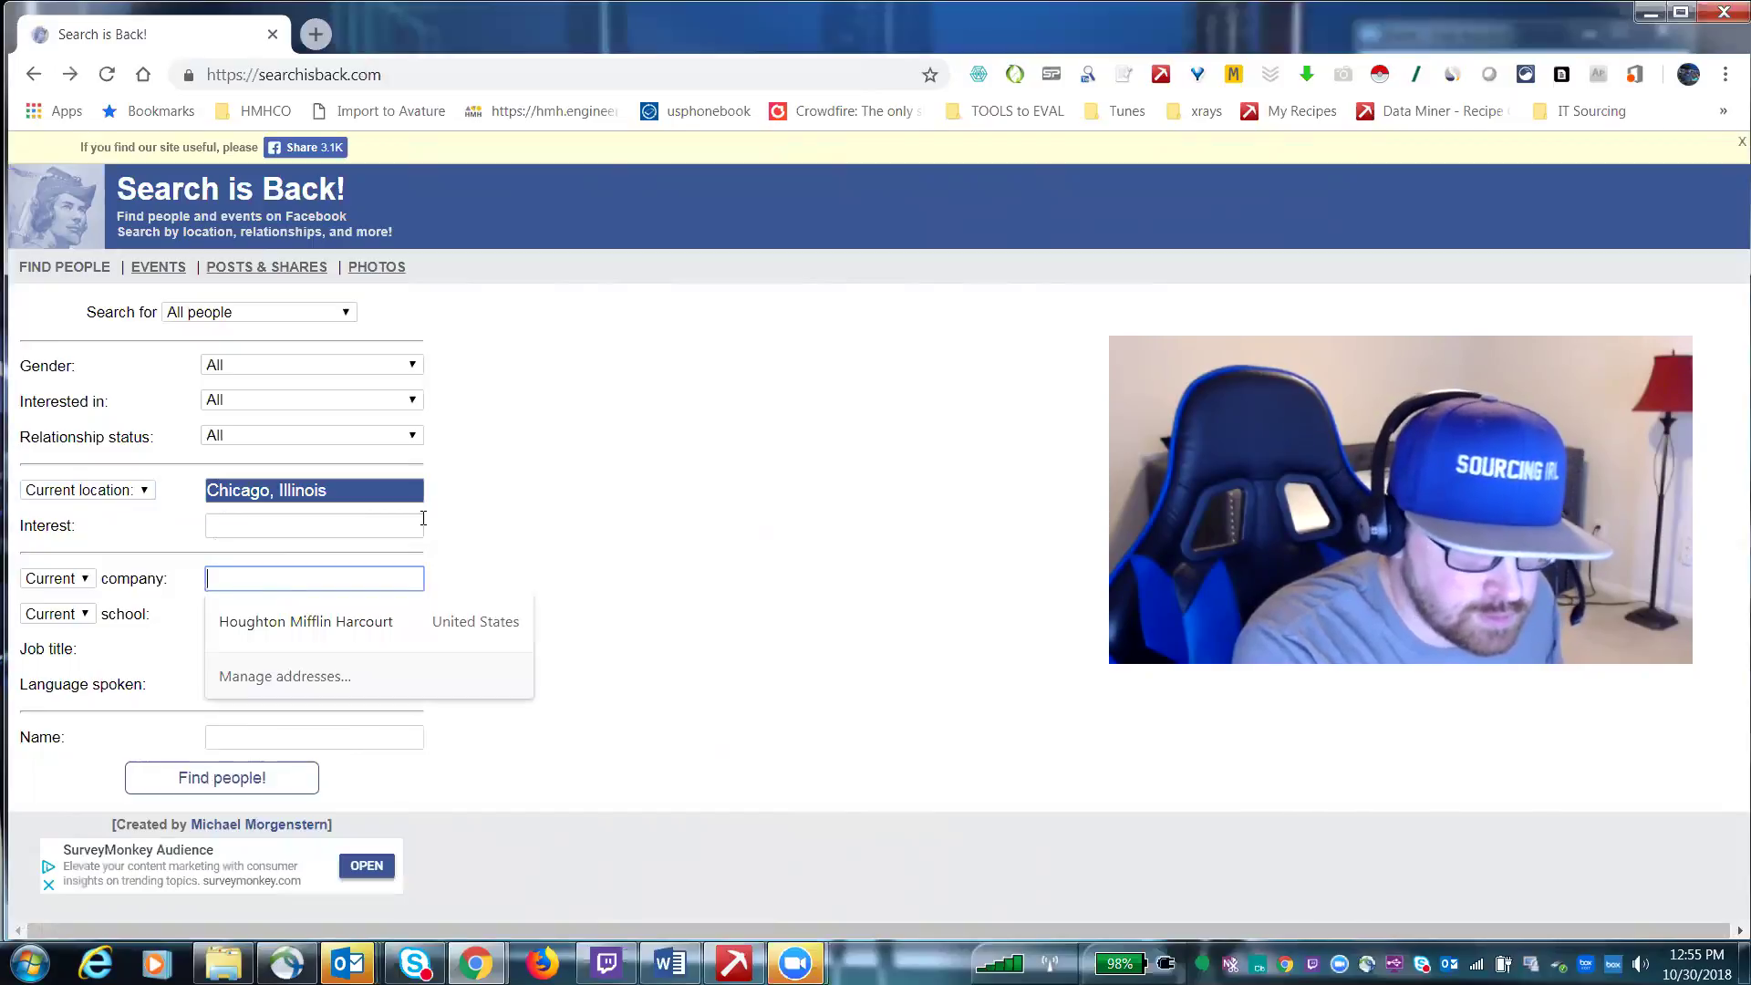
click(517, 525)
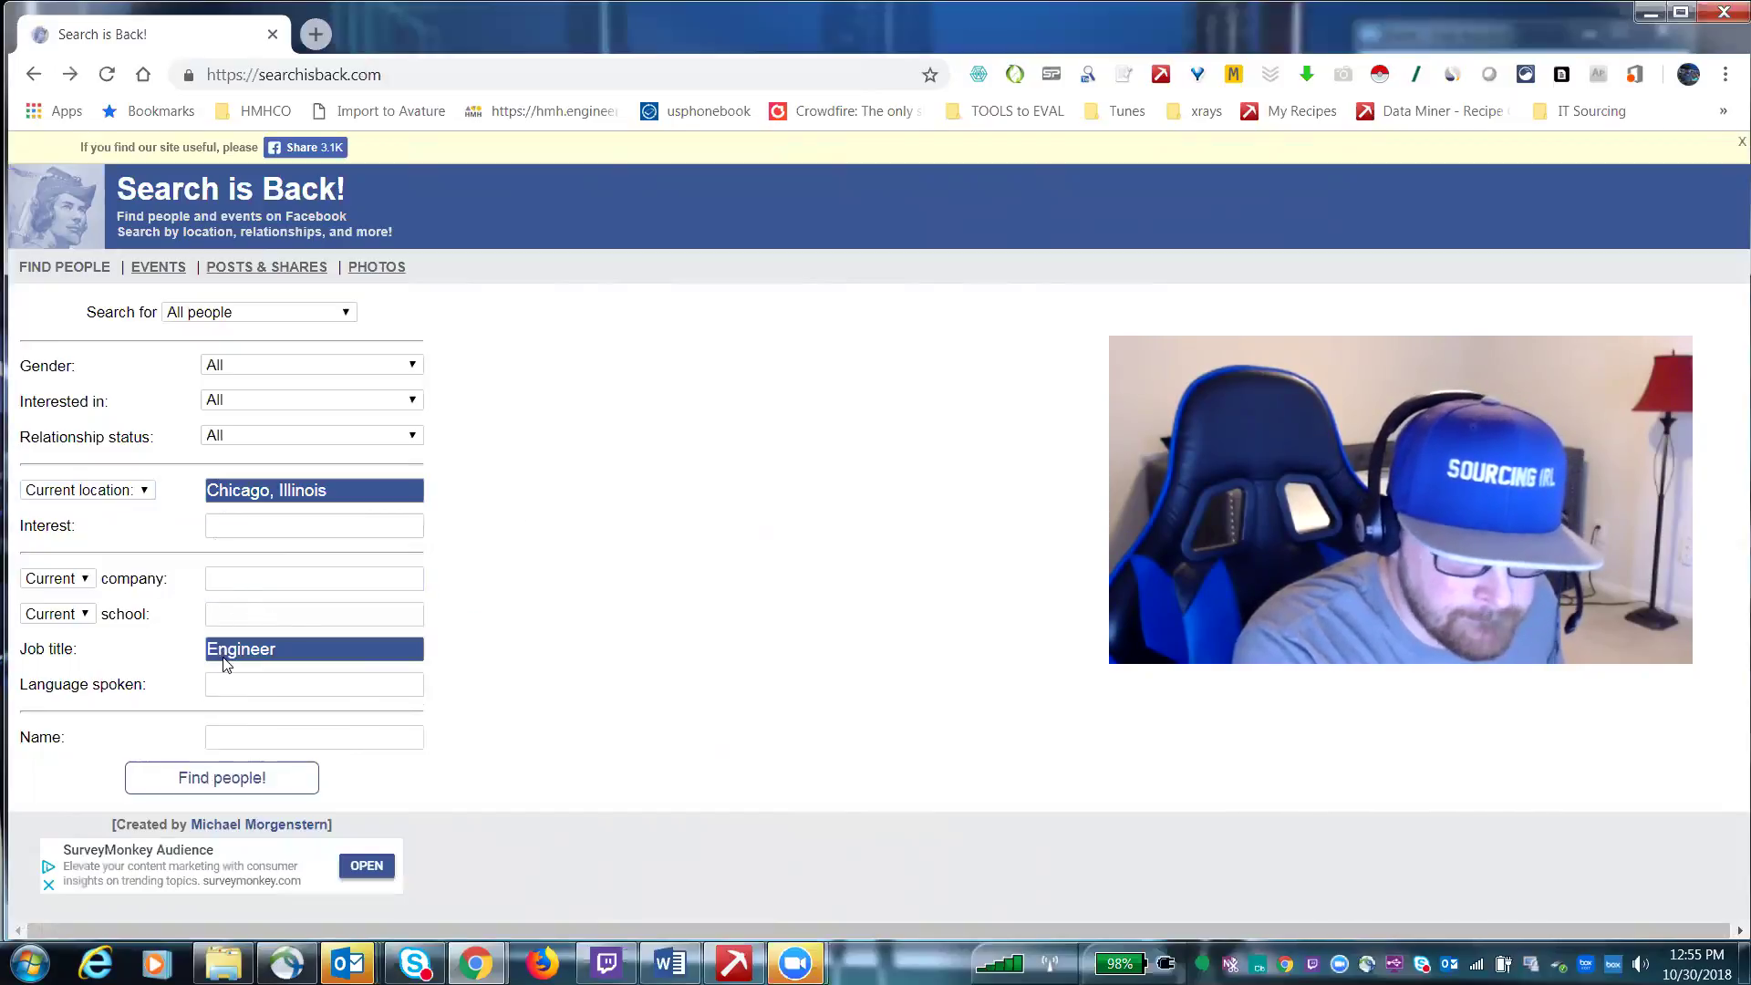
click(243, 525)
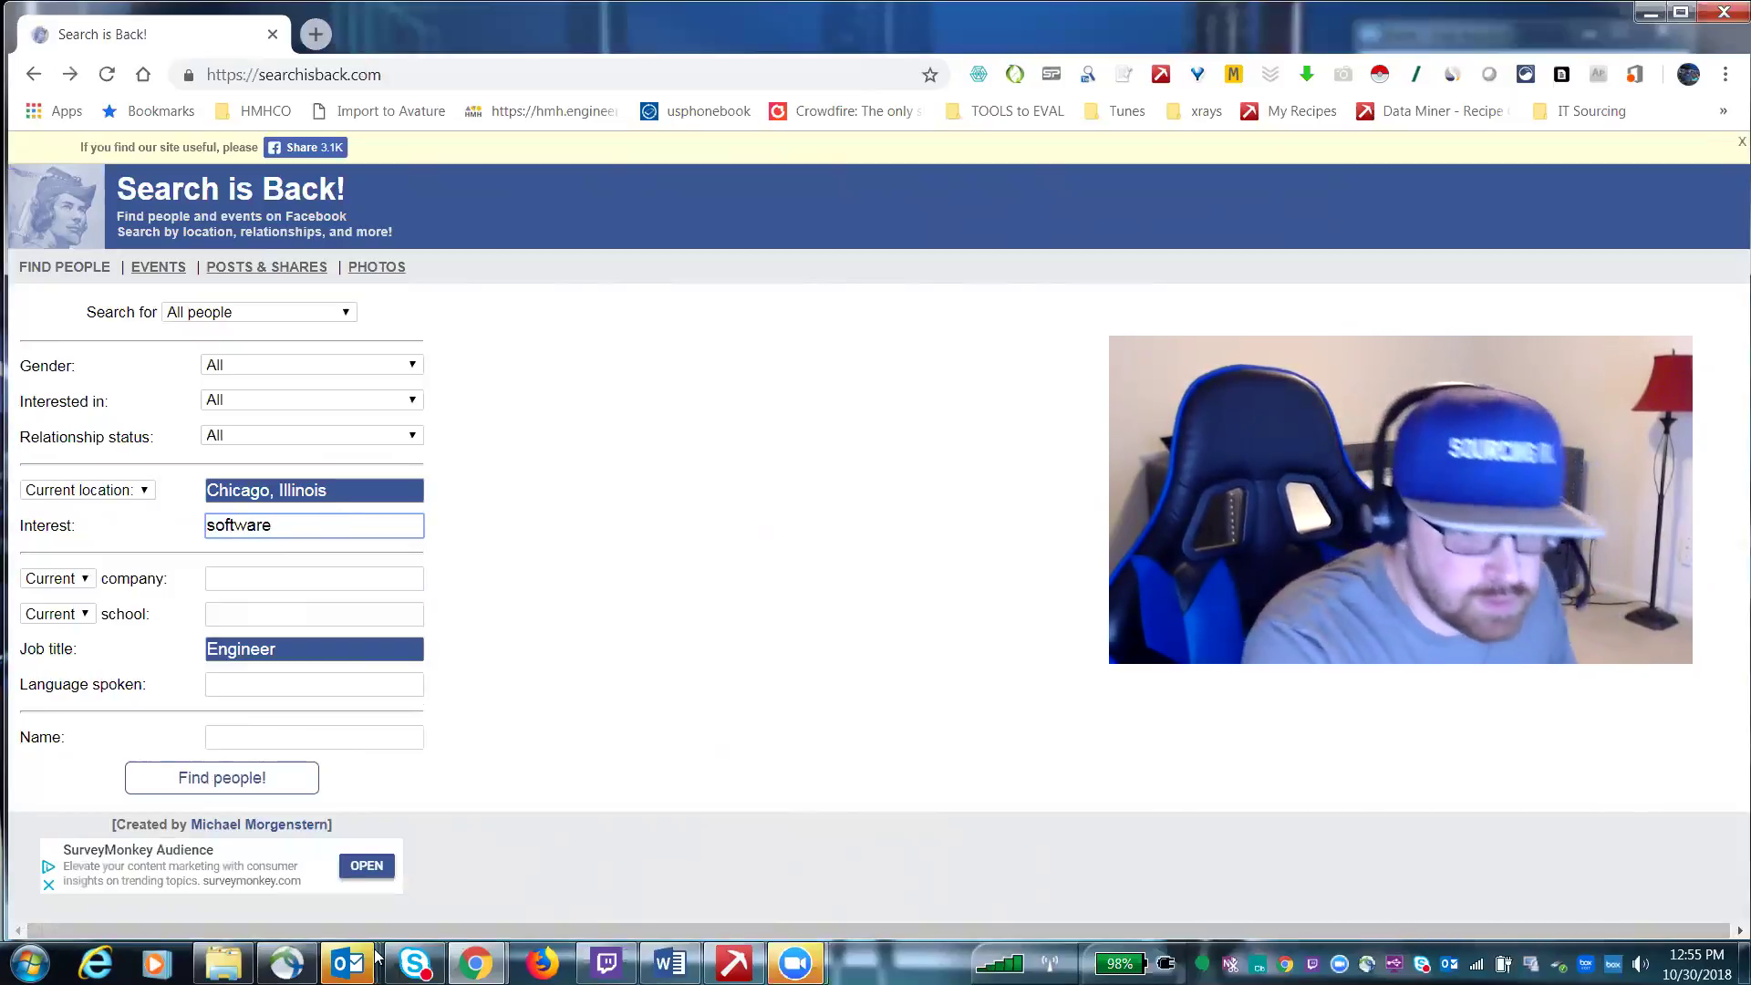
click(234, 792)
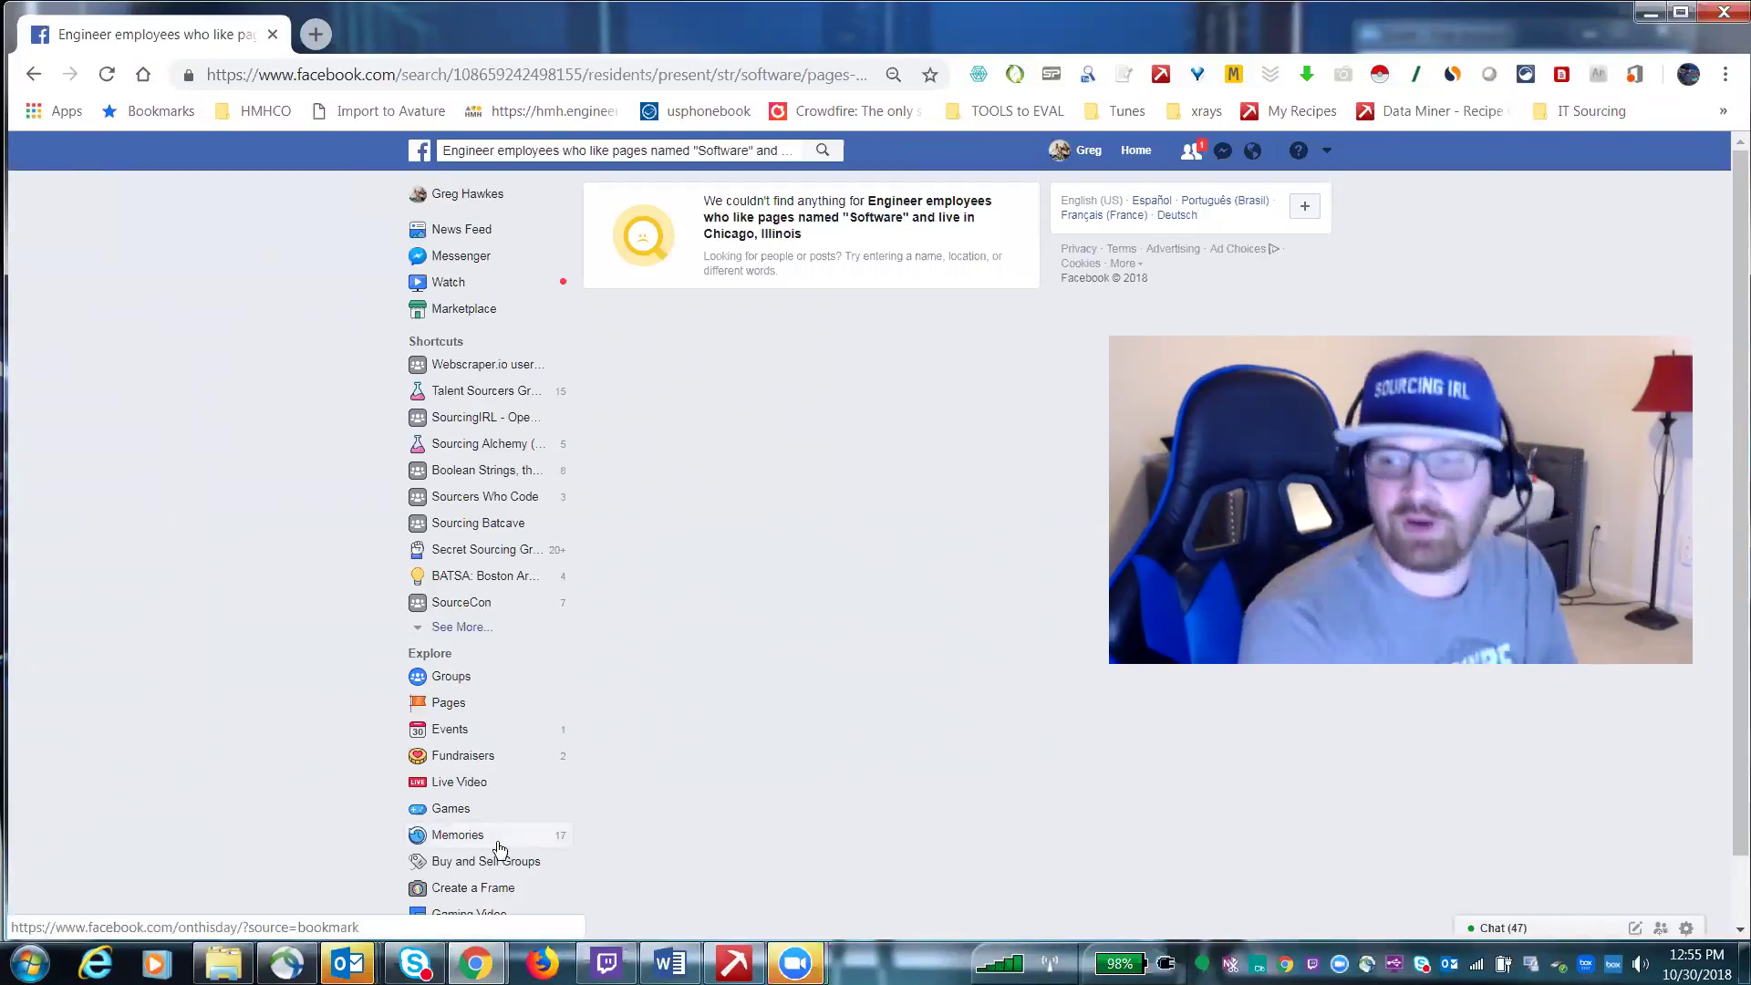
- Return from the empty Chicago engineer results to the Search is Back! form
click(36, 79)
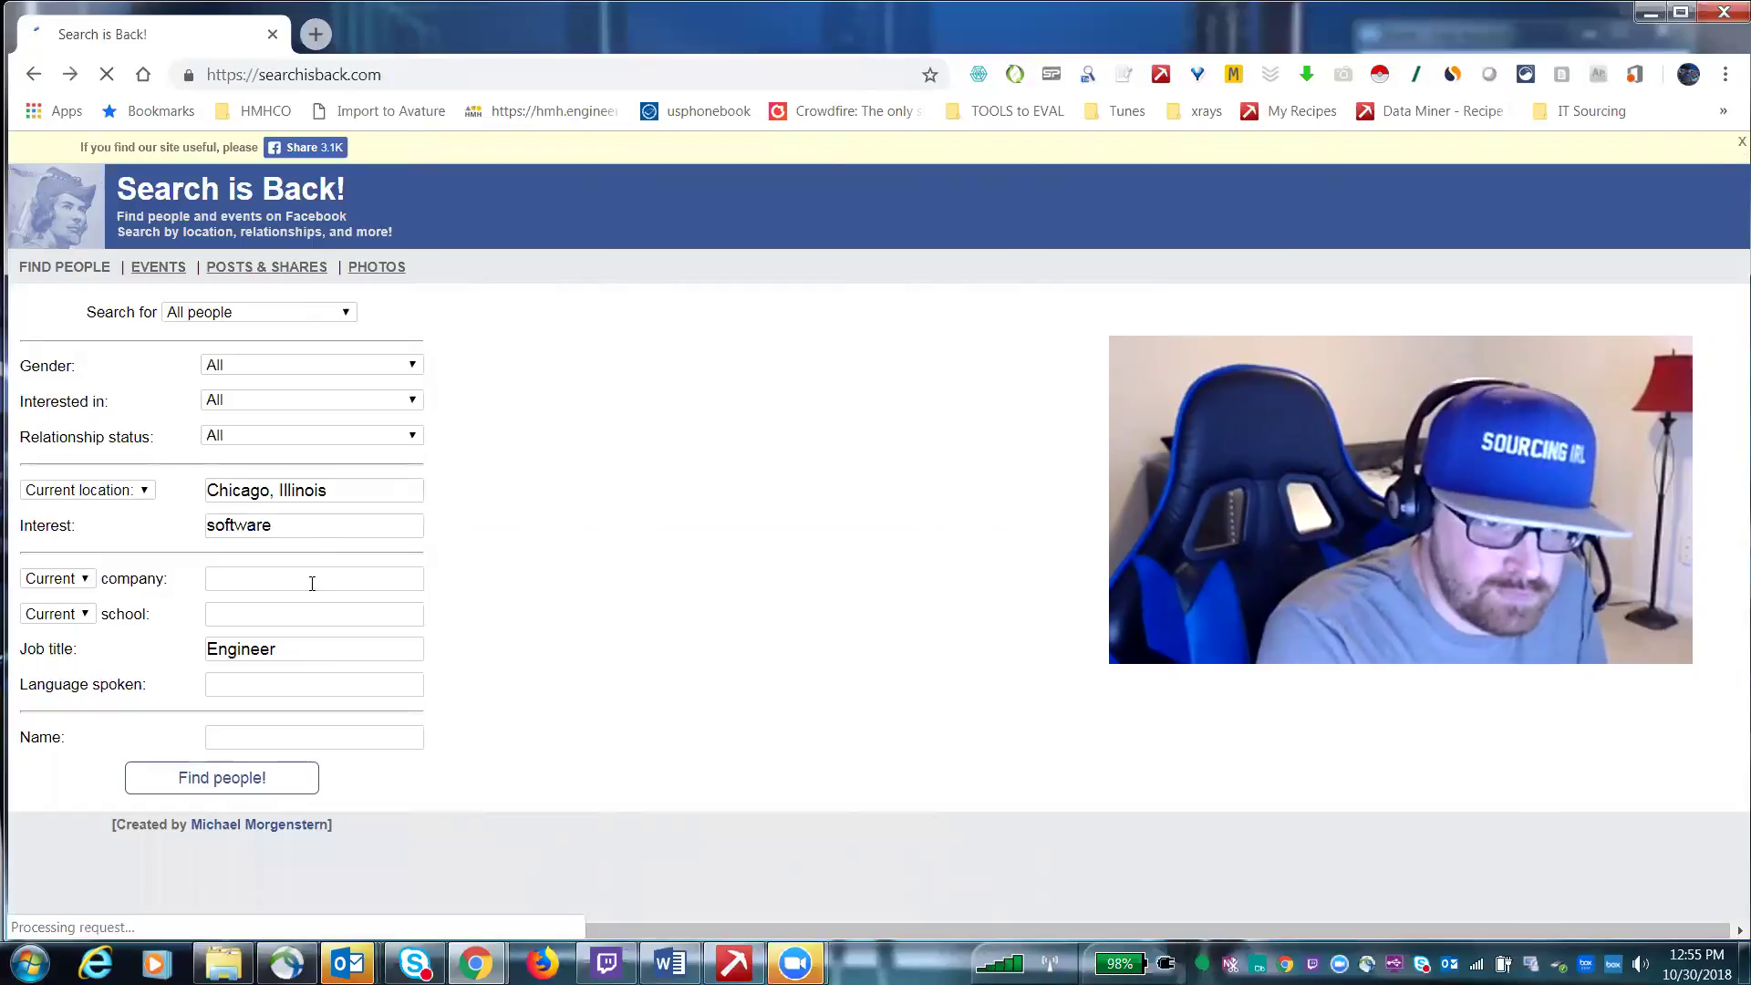
- Remove the Software interest and change the current location from Chicago, Illinois to Houston, Texas
drag(317, 532, 159, 513)
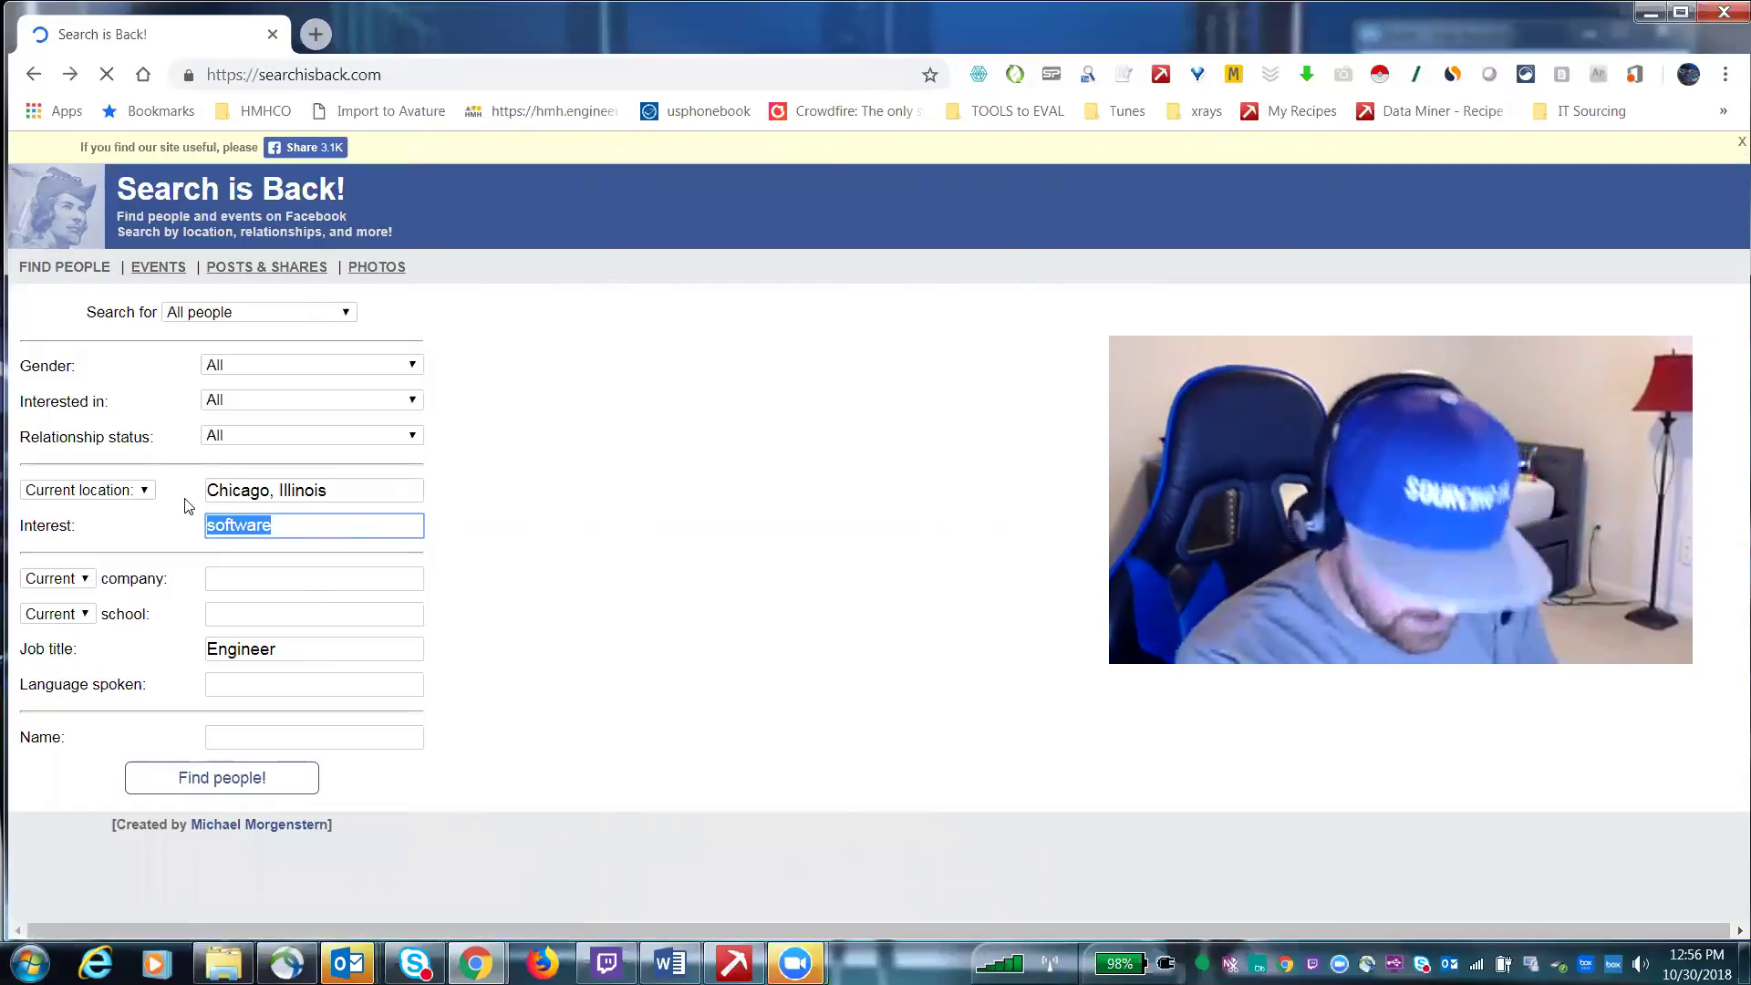
key(BackSpace)
click(353, 489)
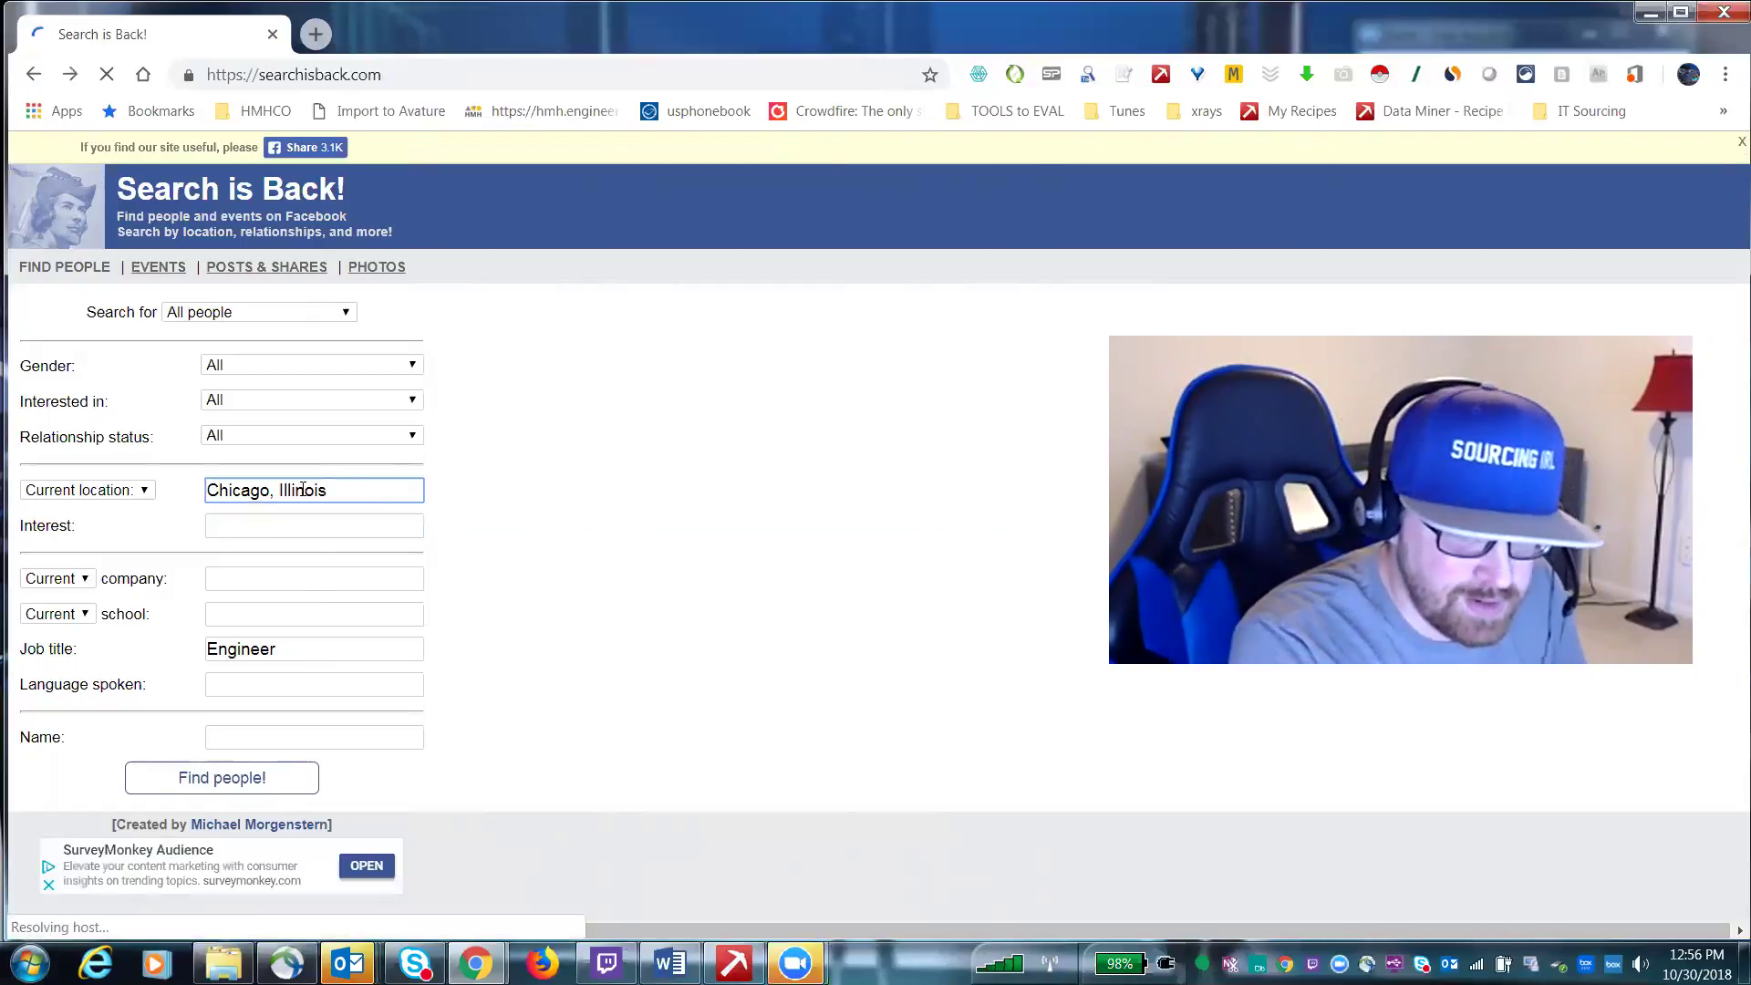
click(294, 672)
click(301, 648)
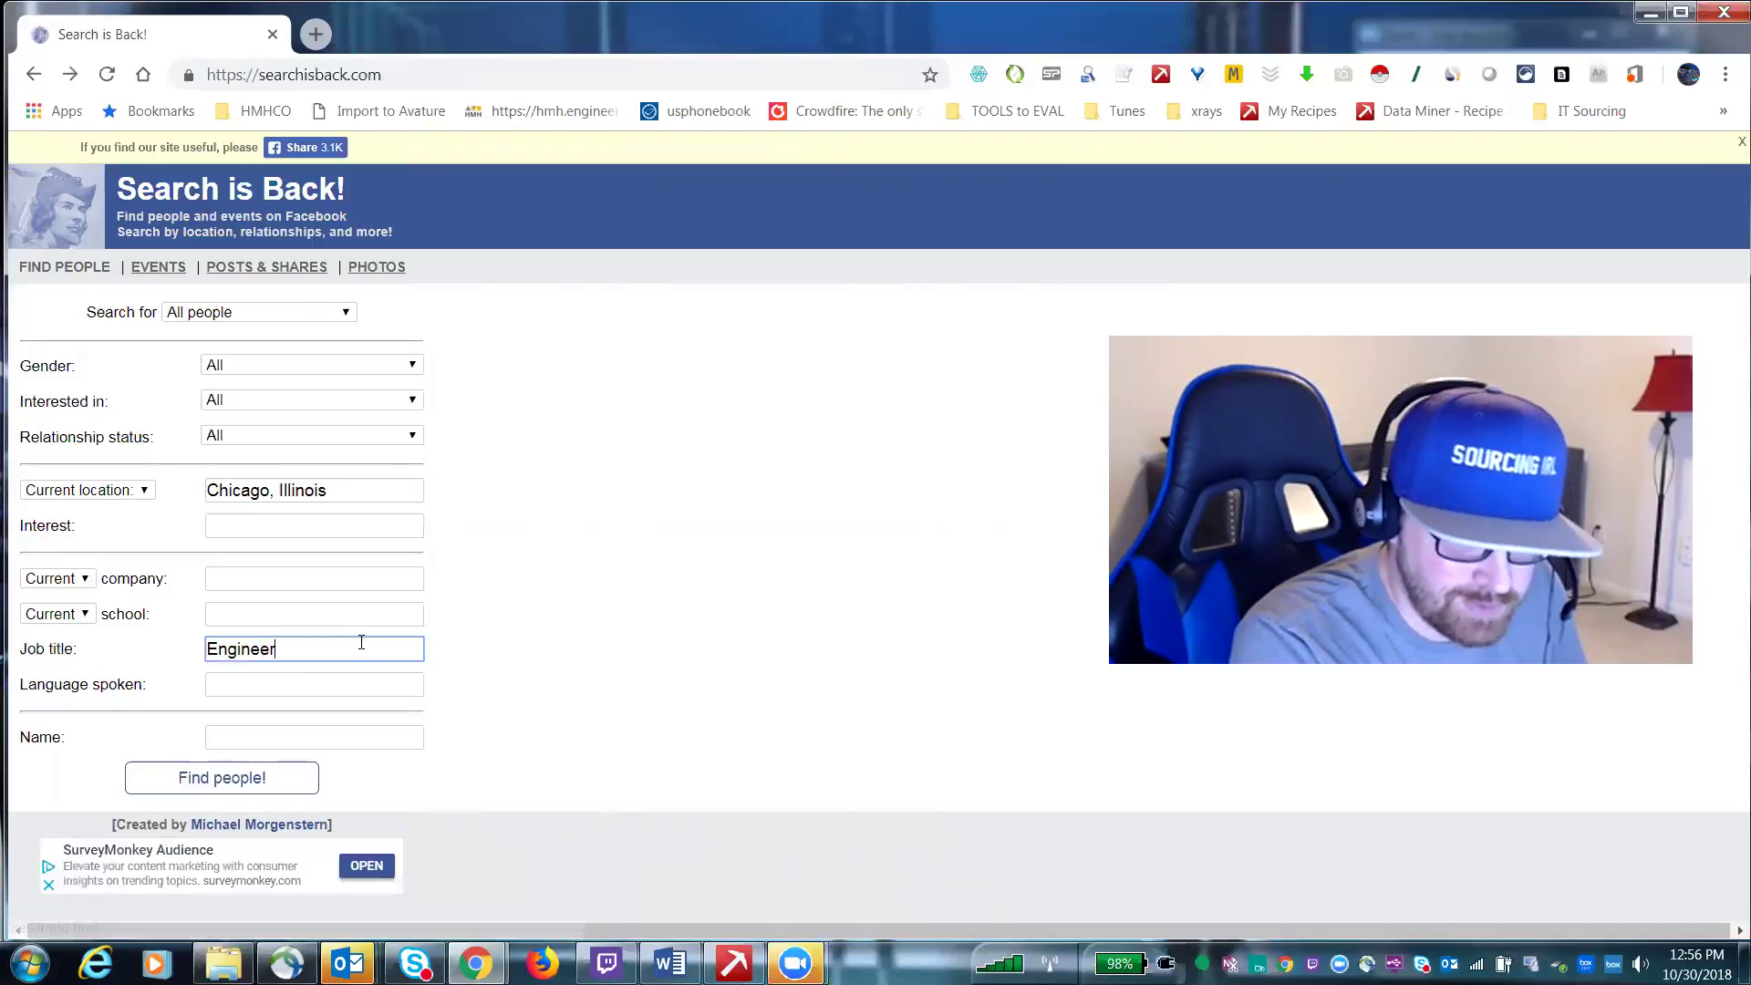
drag(365, 489, 204, 491)
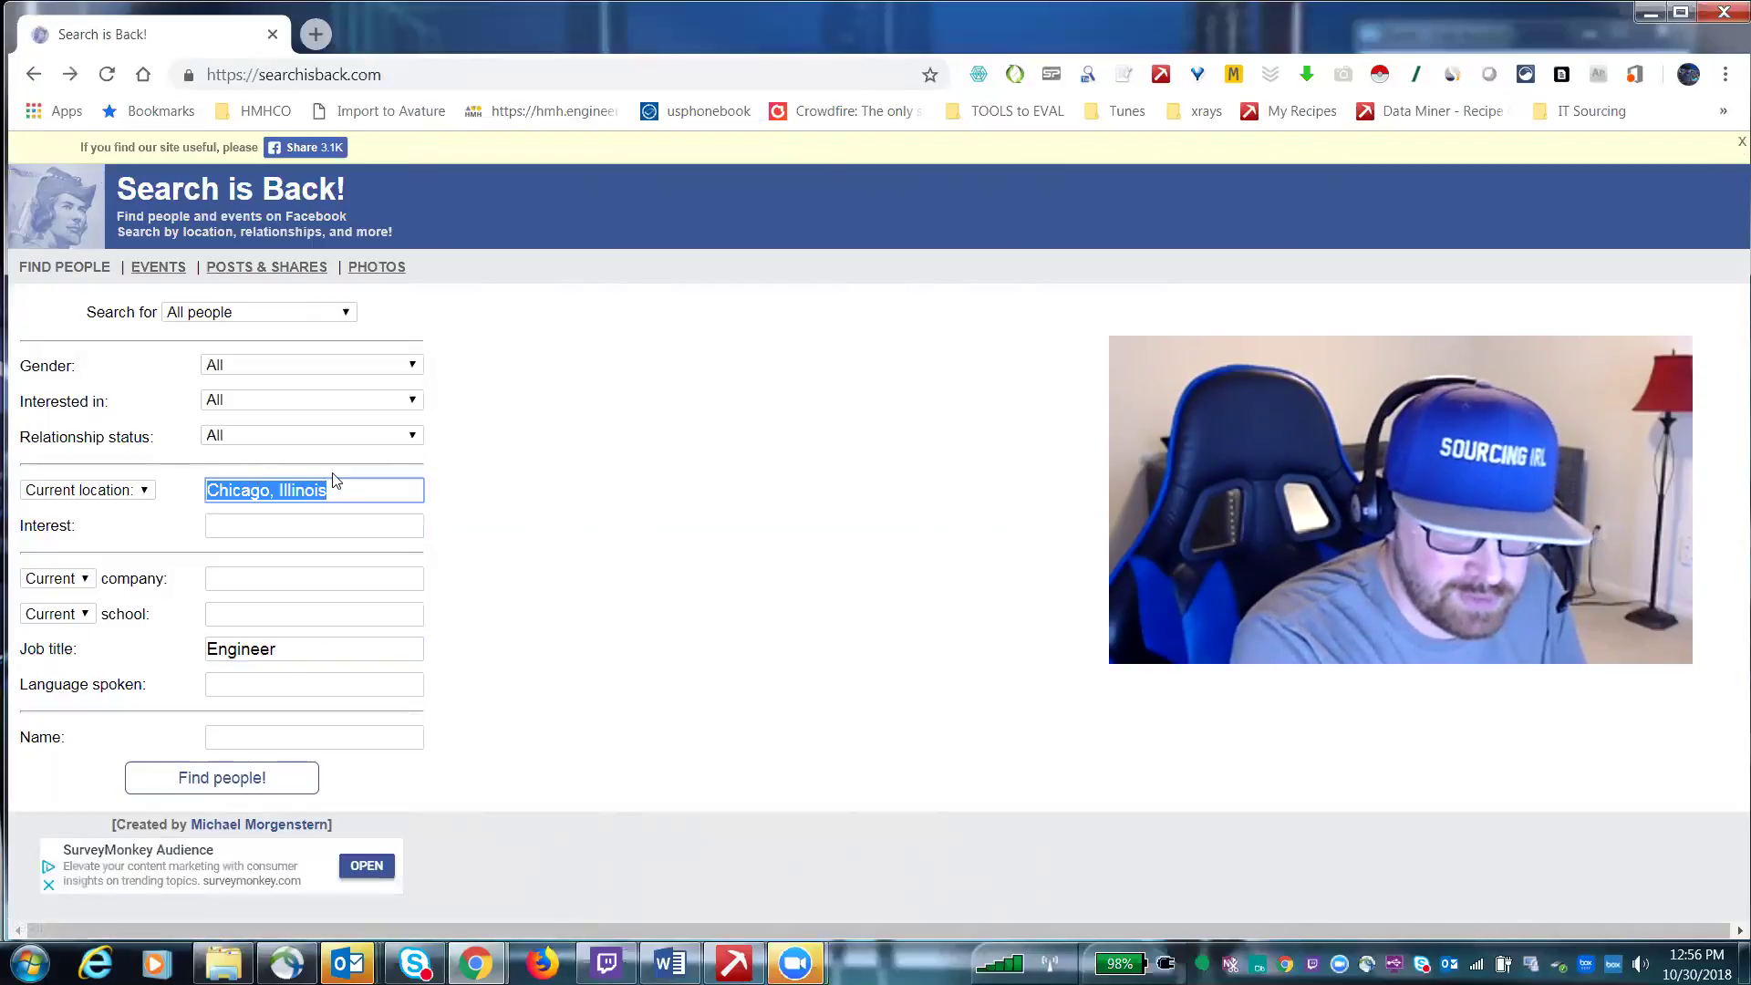
key(BackSpace)
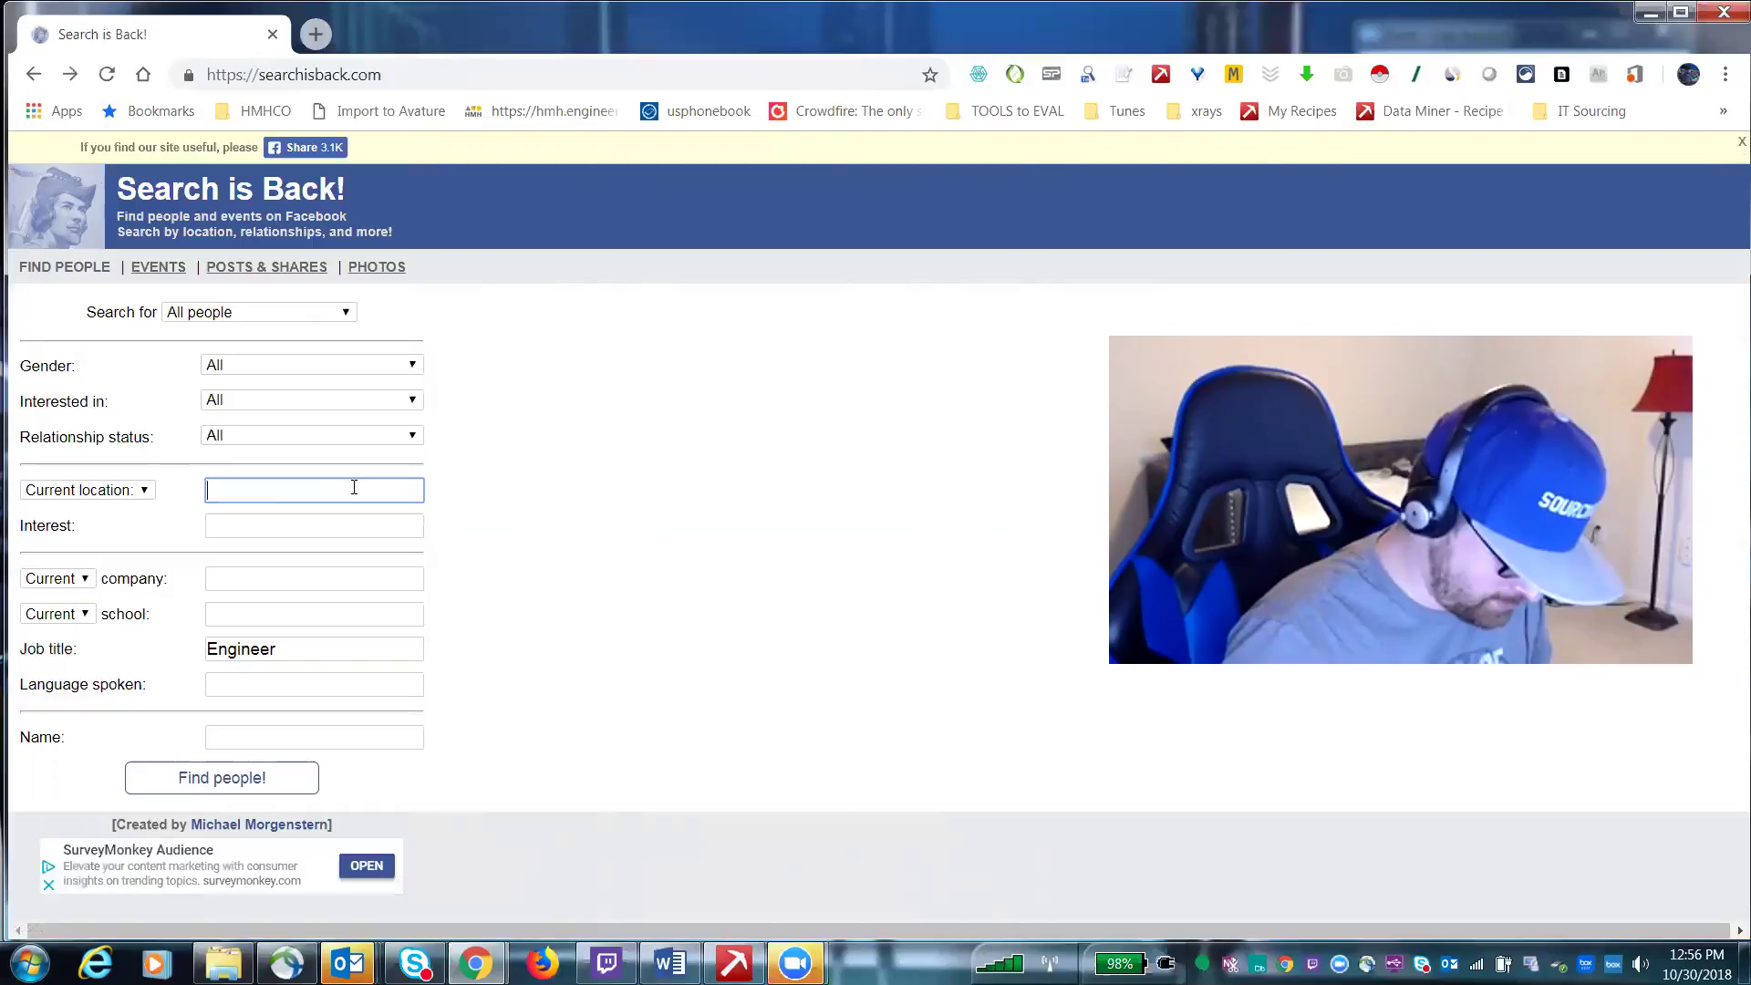
text(houston)
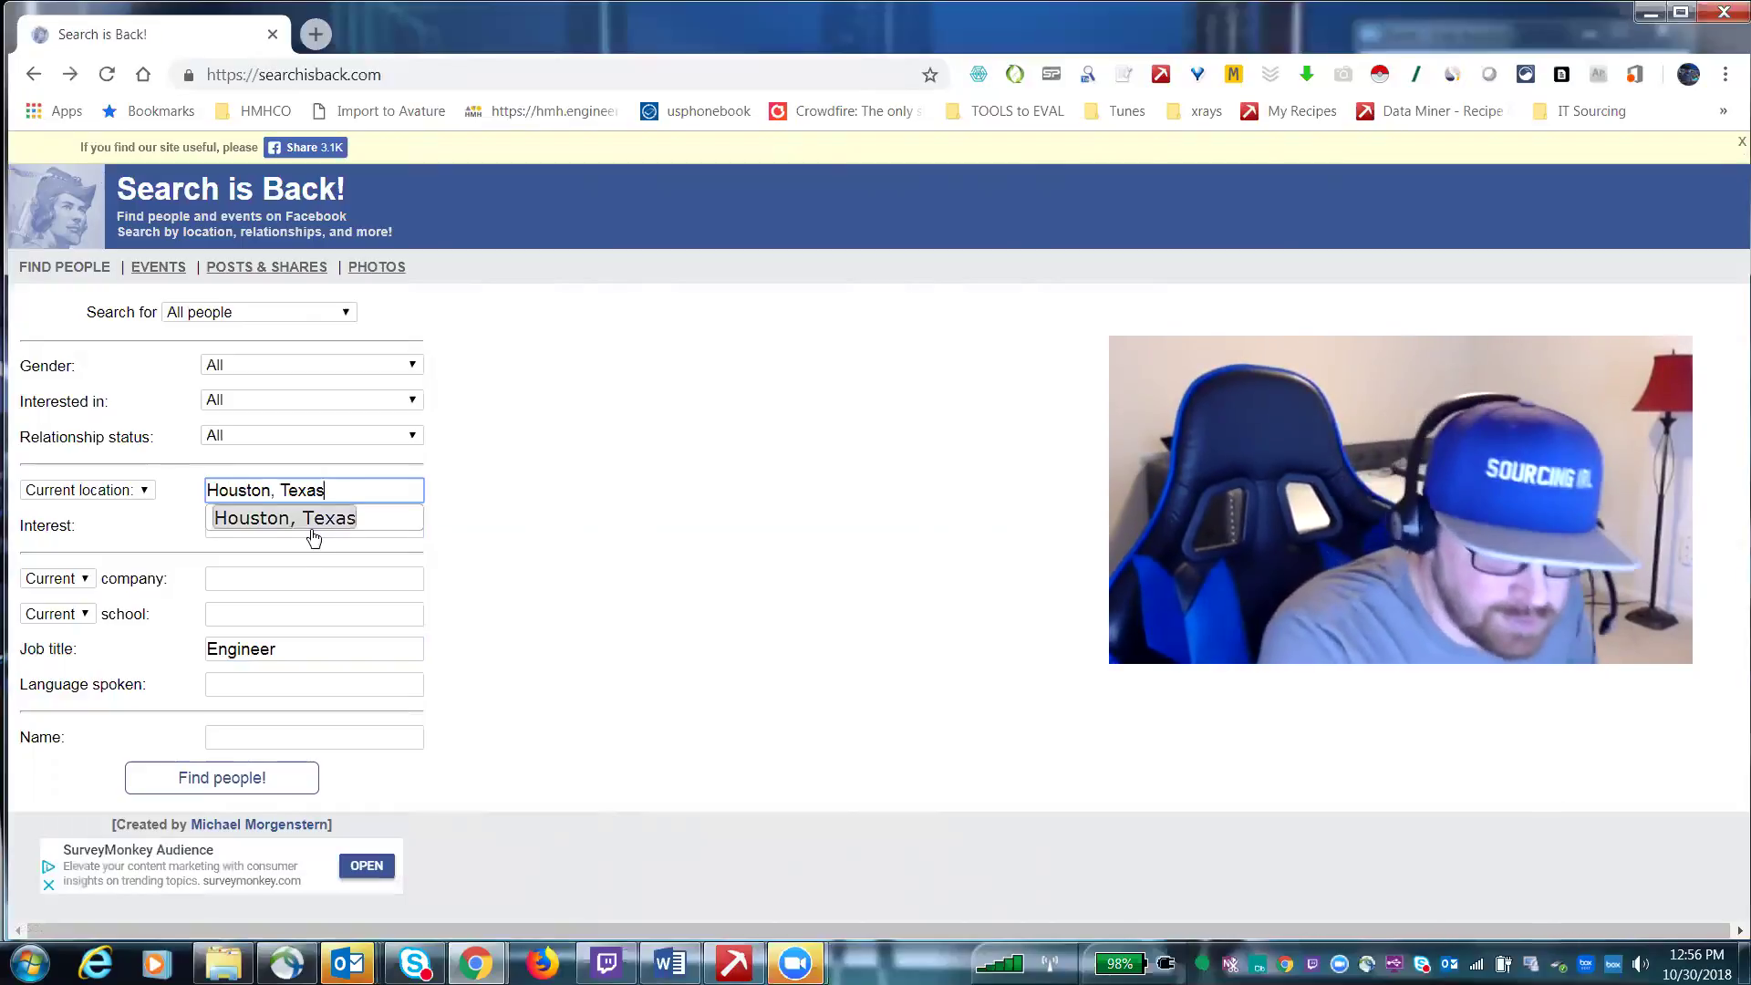
click(312, 518)
- Replace job title Engineer with Registered Nurse and run the Facebook people search
double_click(231, 649)
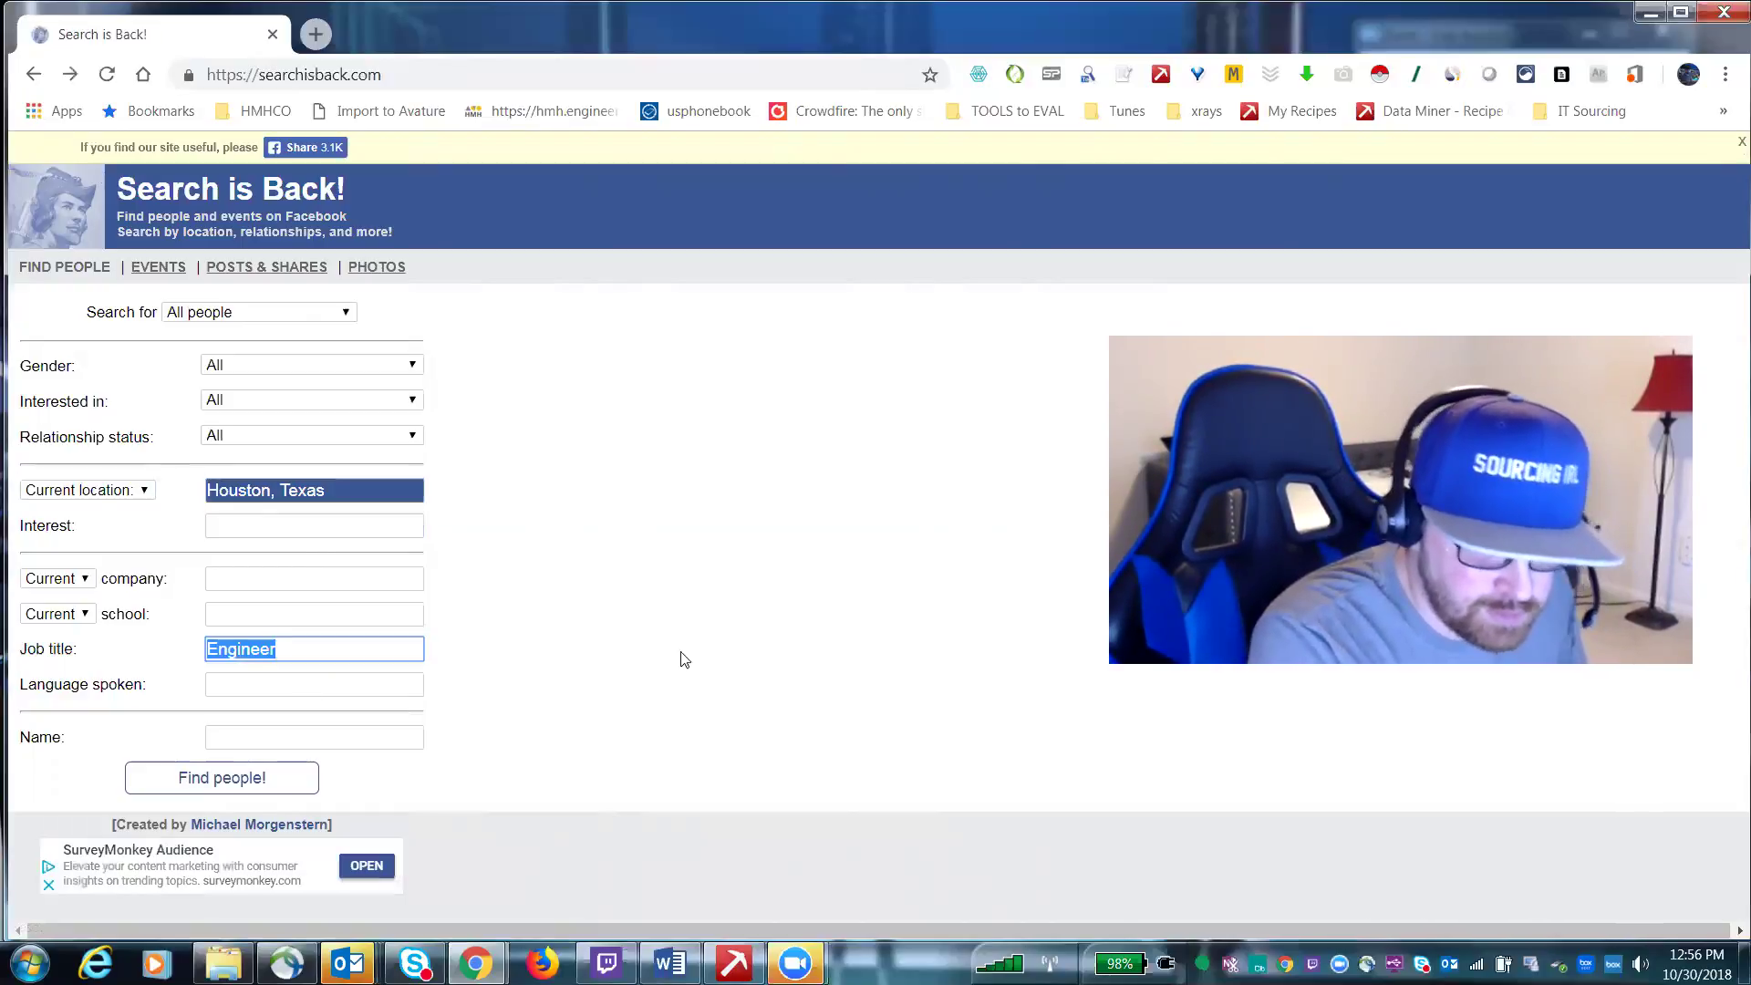
text(nu)
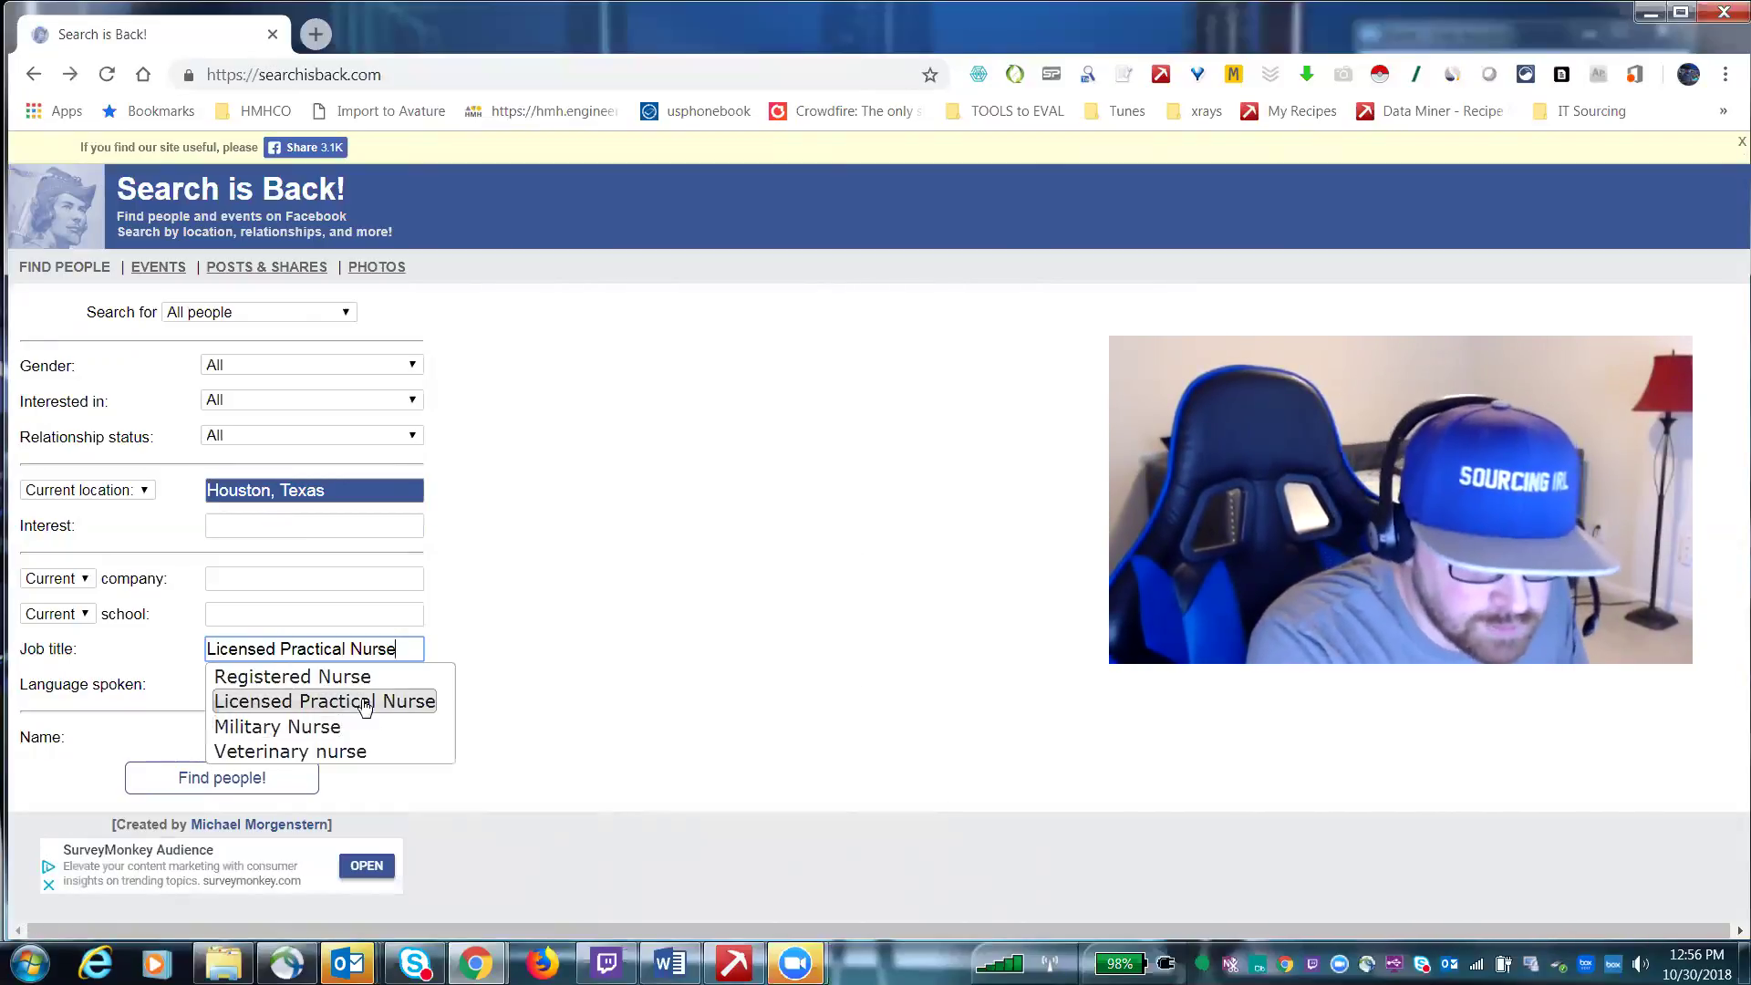
click(330, 686)
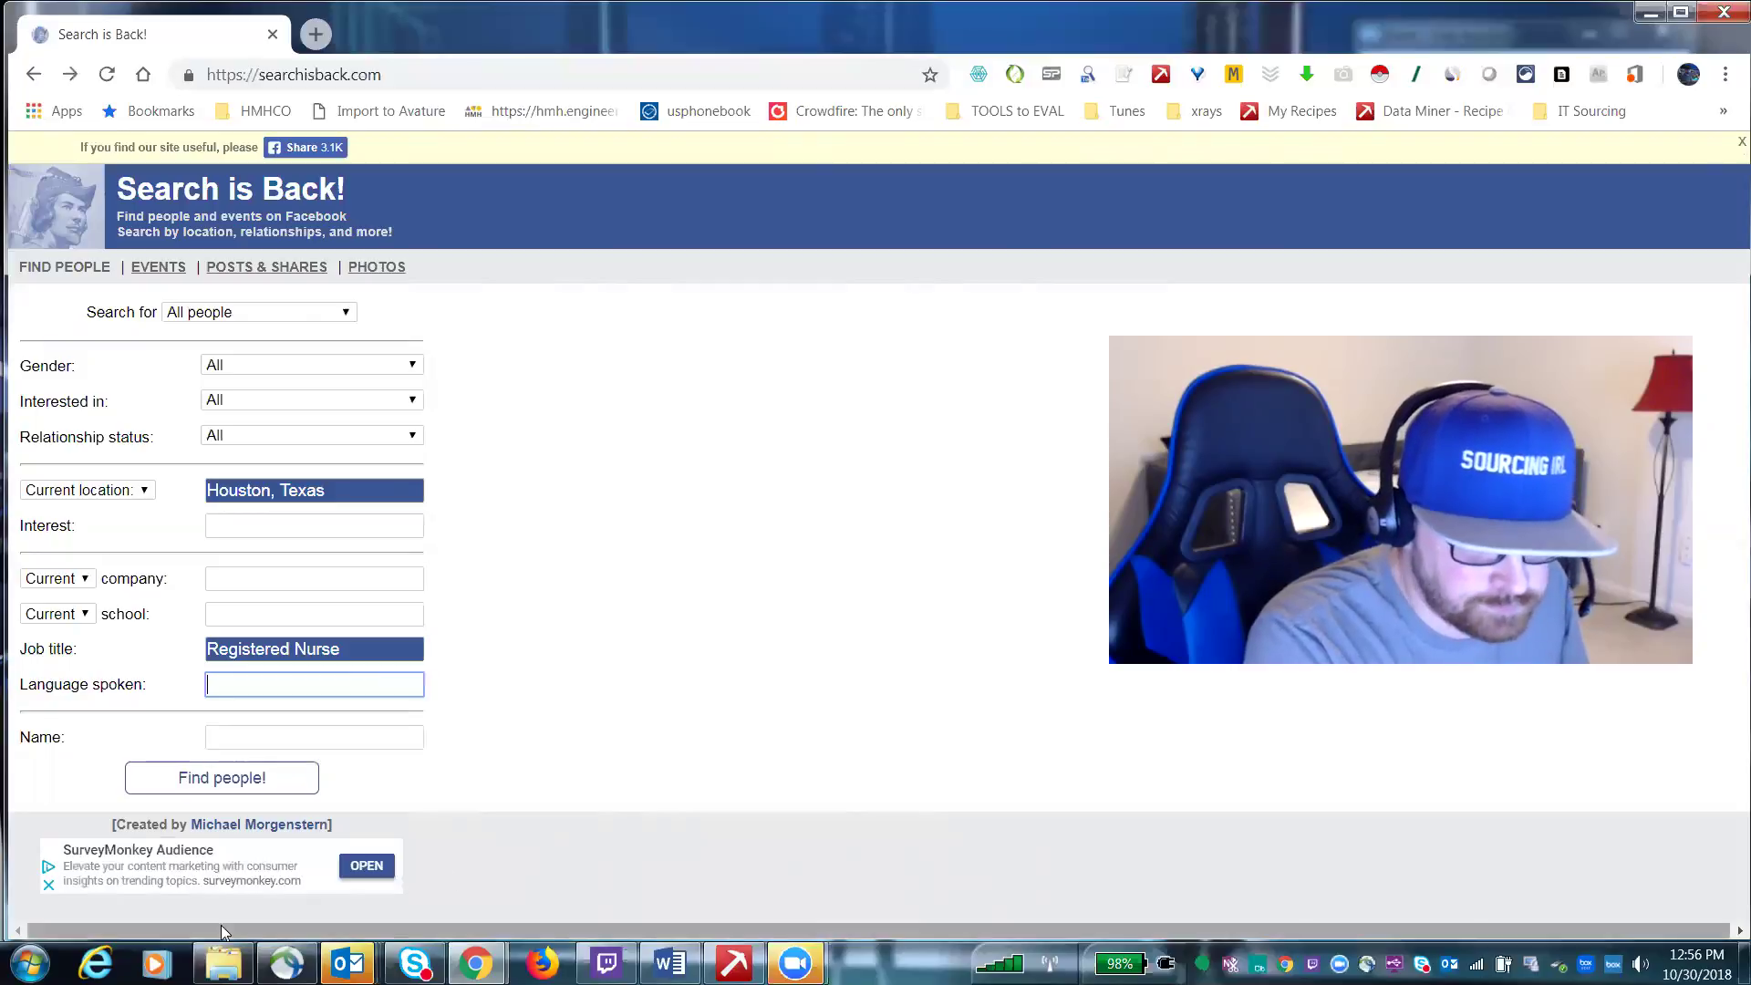
click(219, 785)
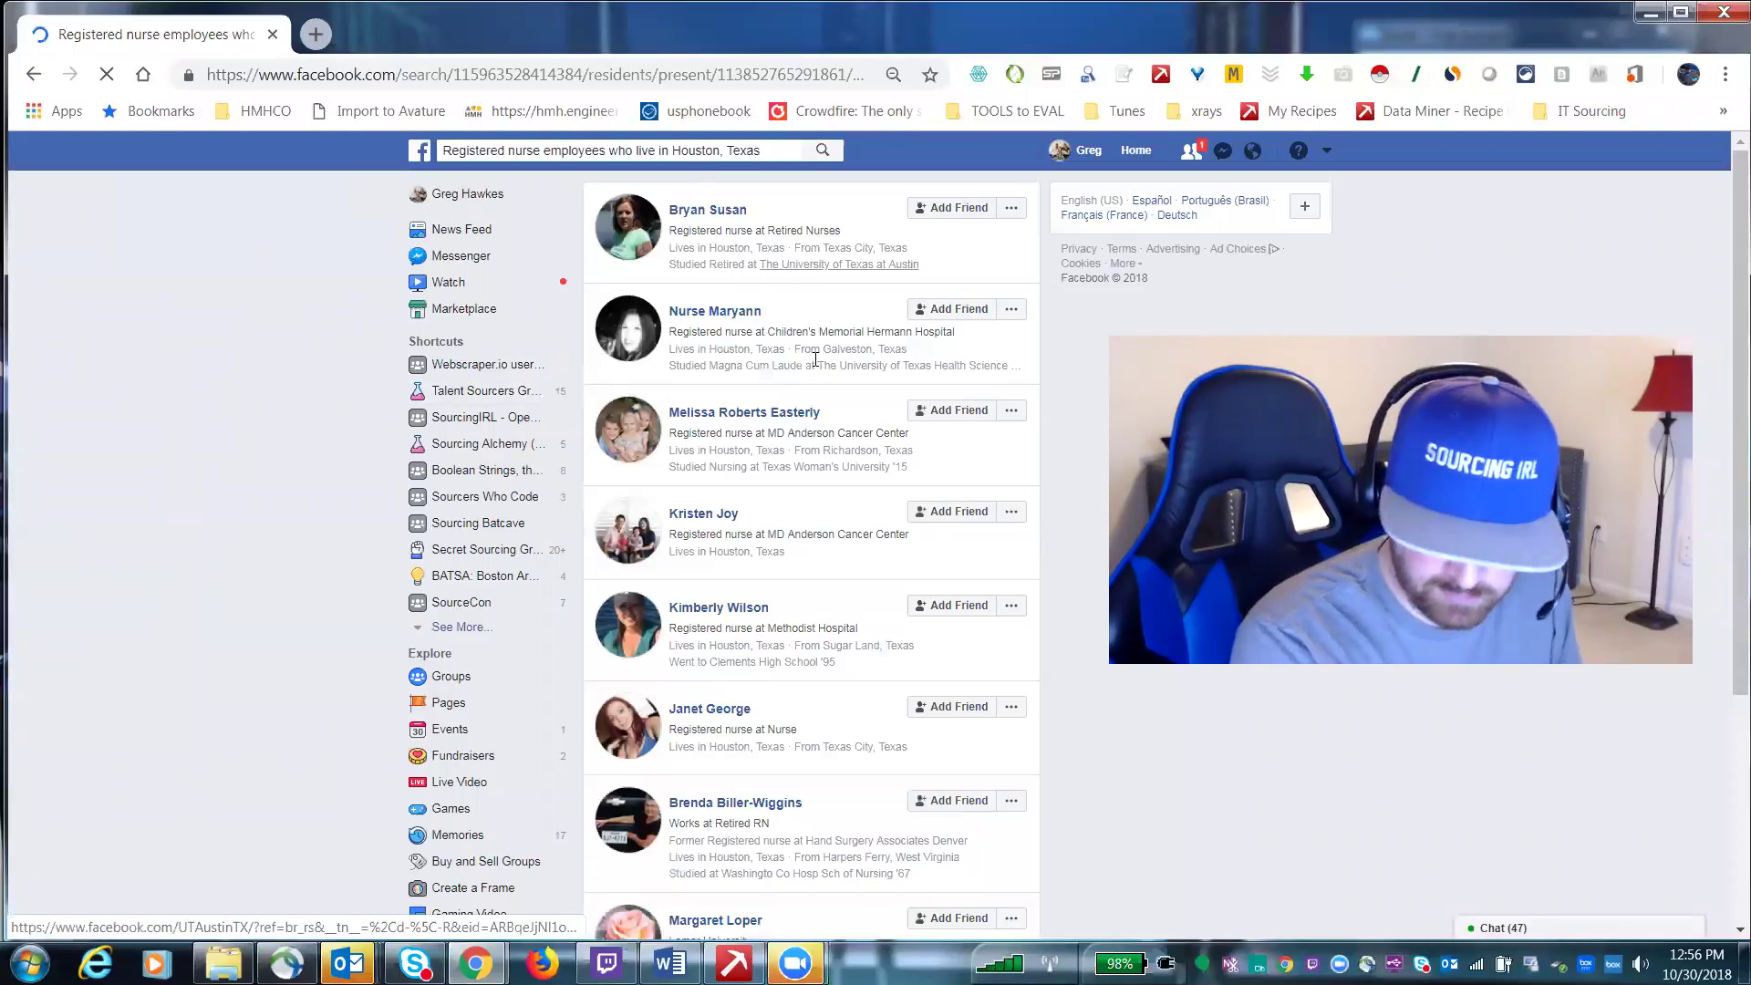
- Scroll down the Houston registered nurse results and open the context menu on one entry
scroll(814, 358, down, 10)
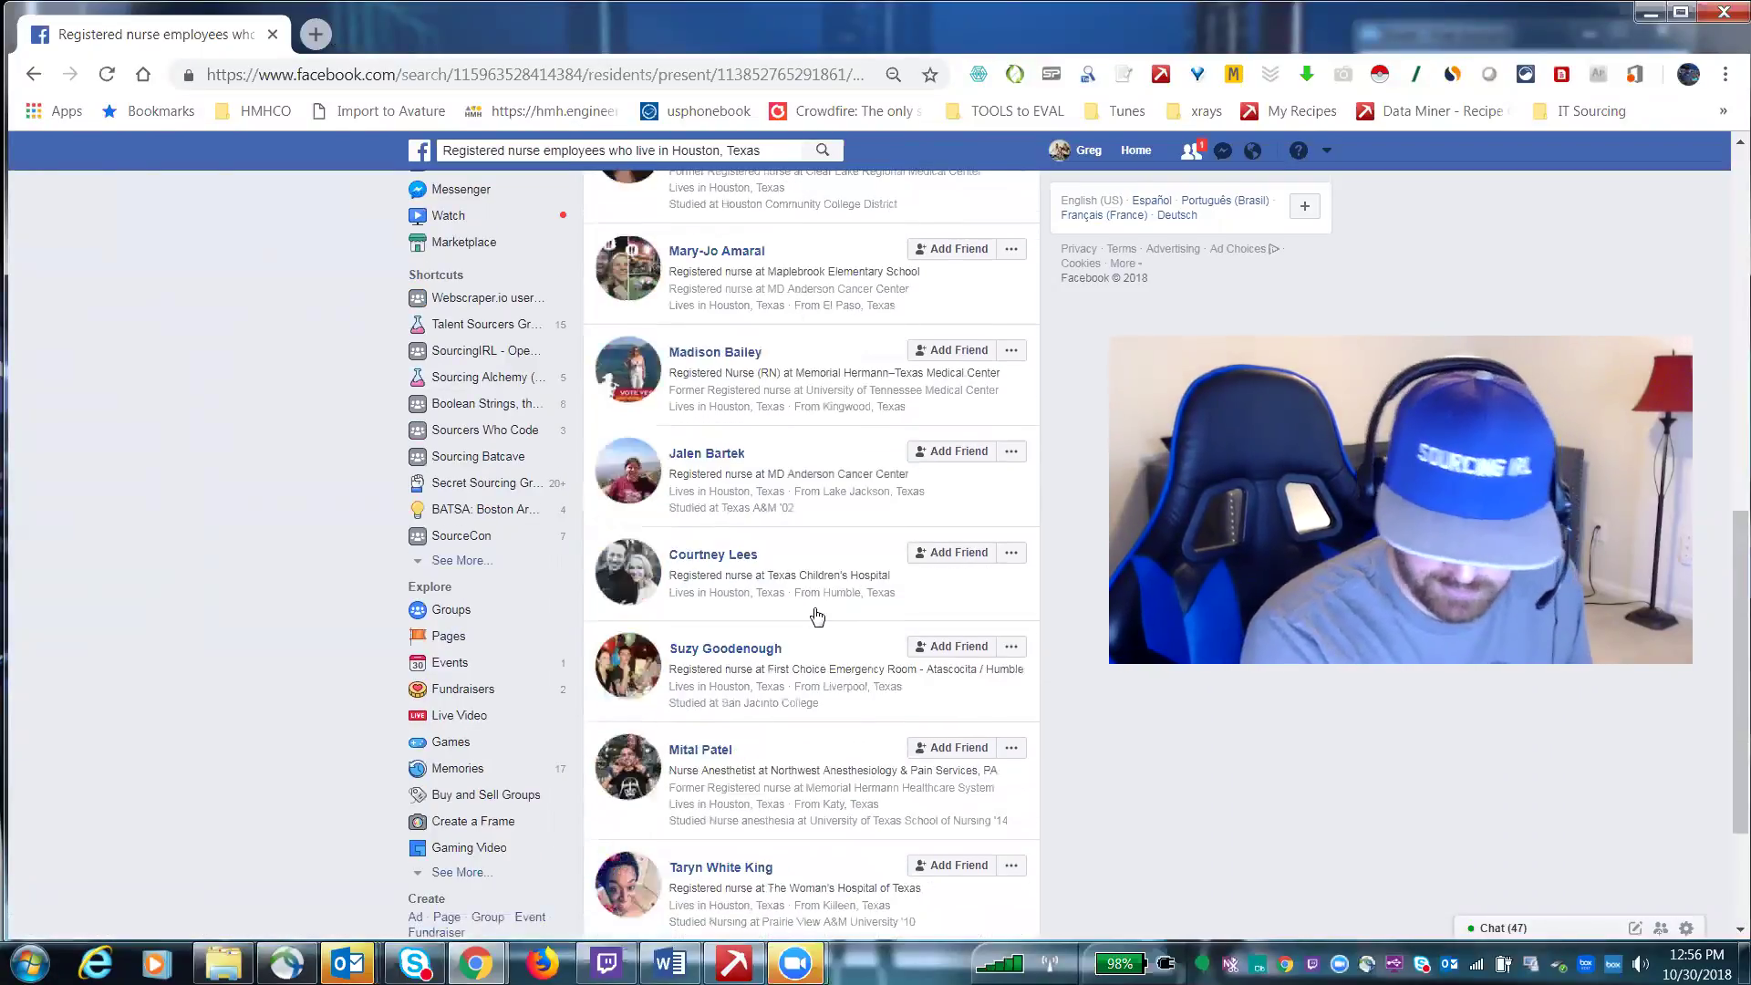
scroll(817, 618, down, 4)
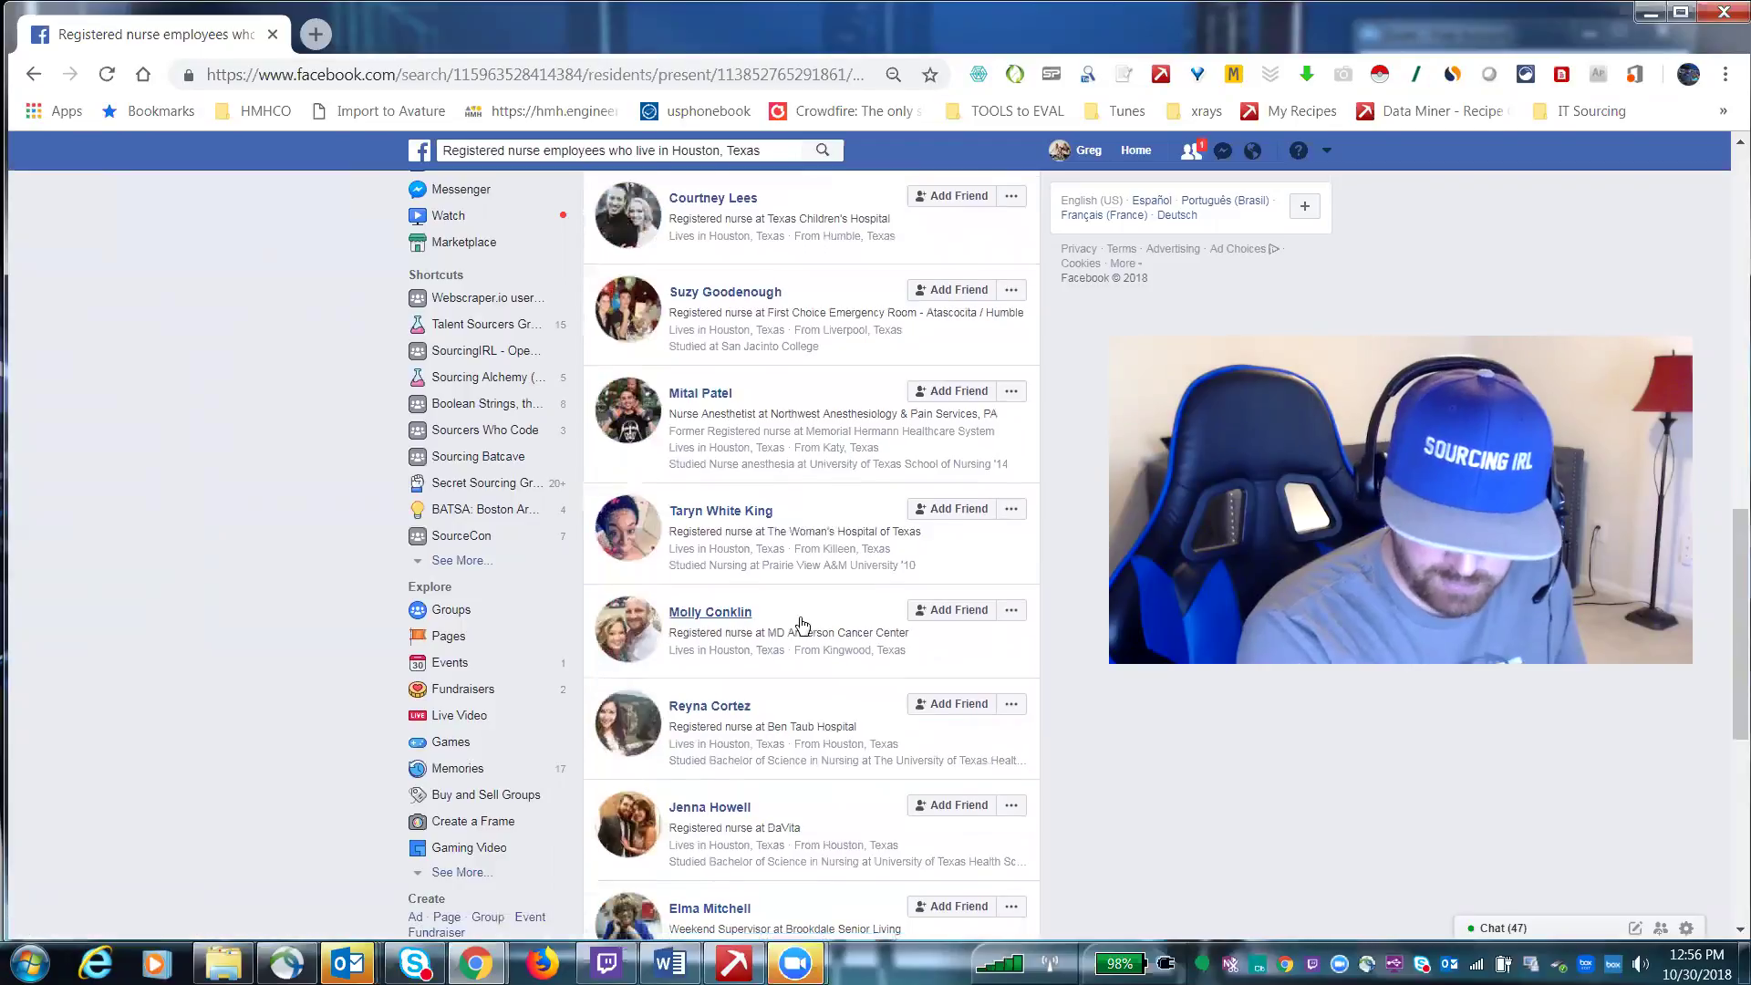
scroll(801, 625, down, 13)
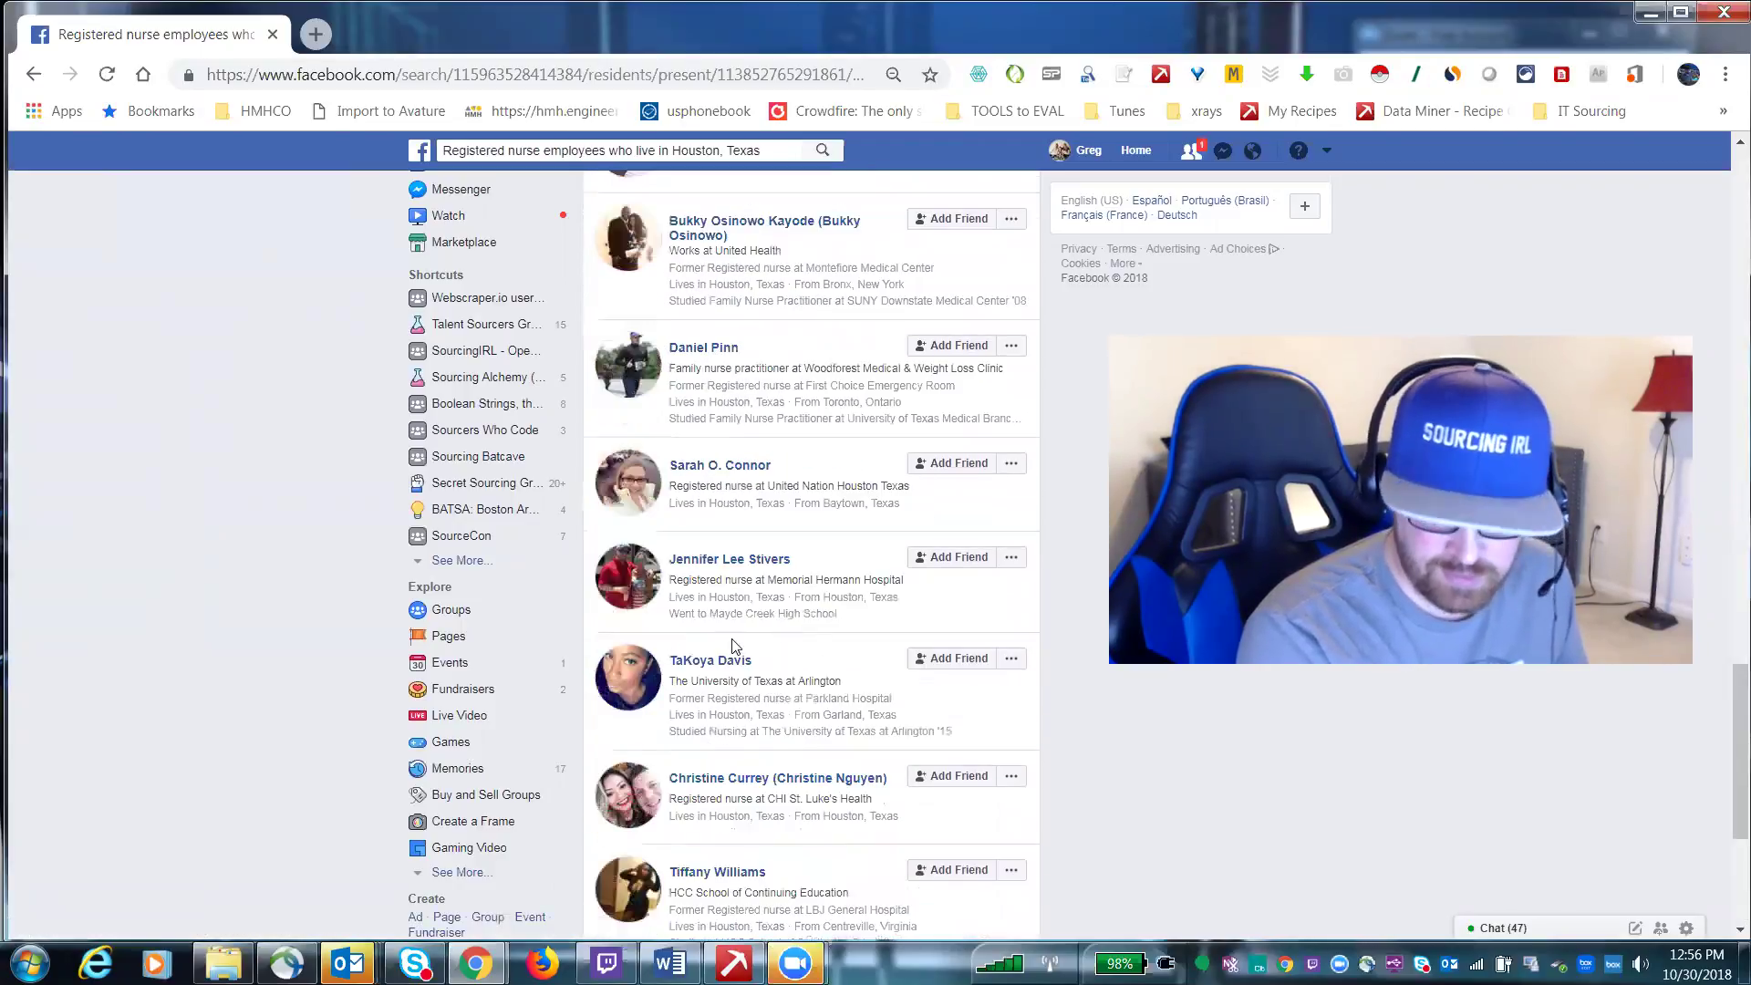
scroll(734, 643, down, 12)
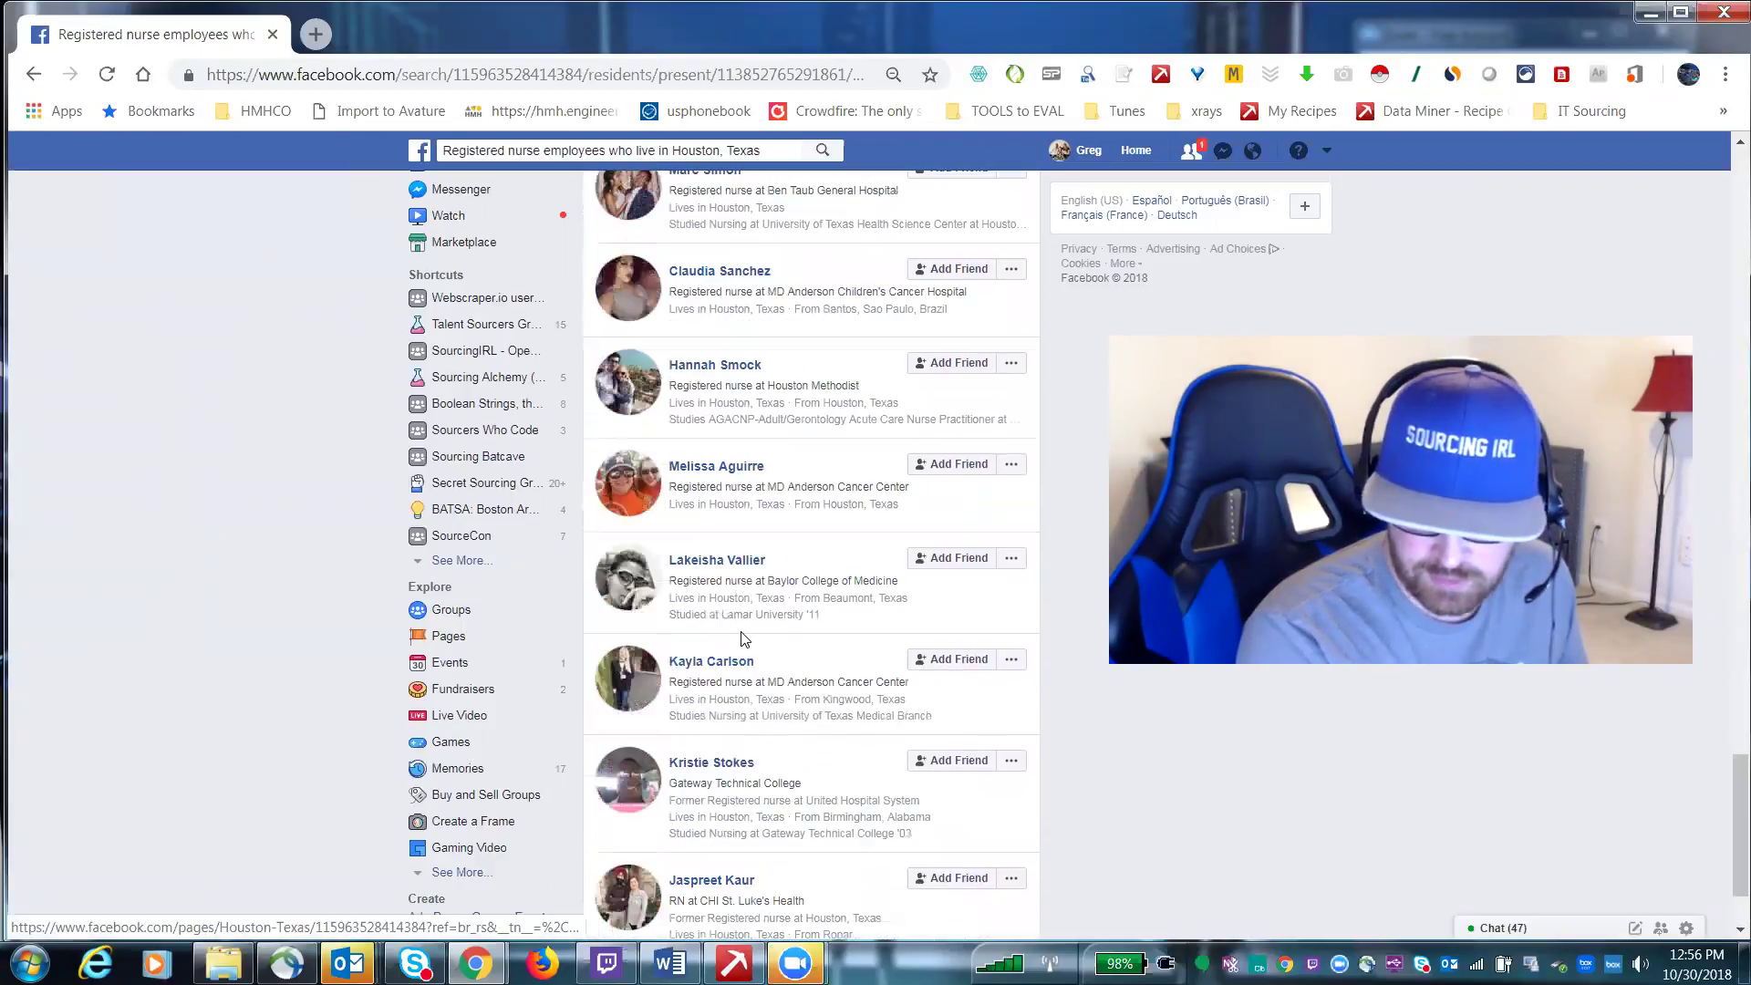
scroll(749, 638, down, 6)
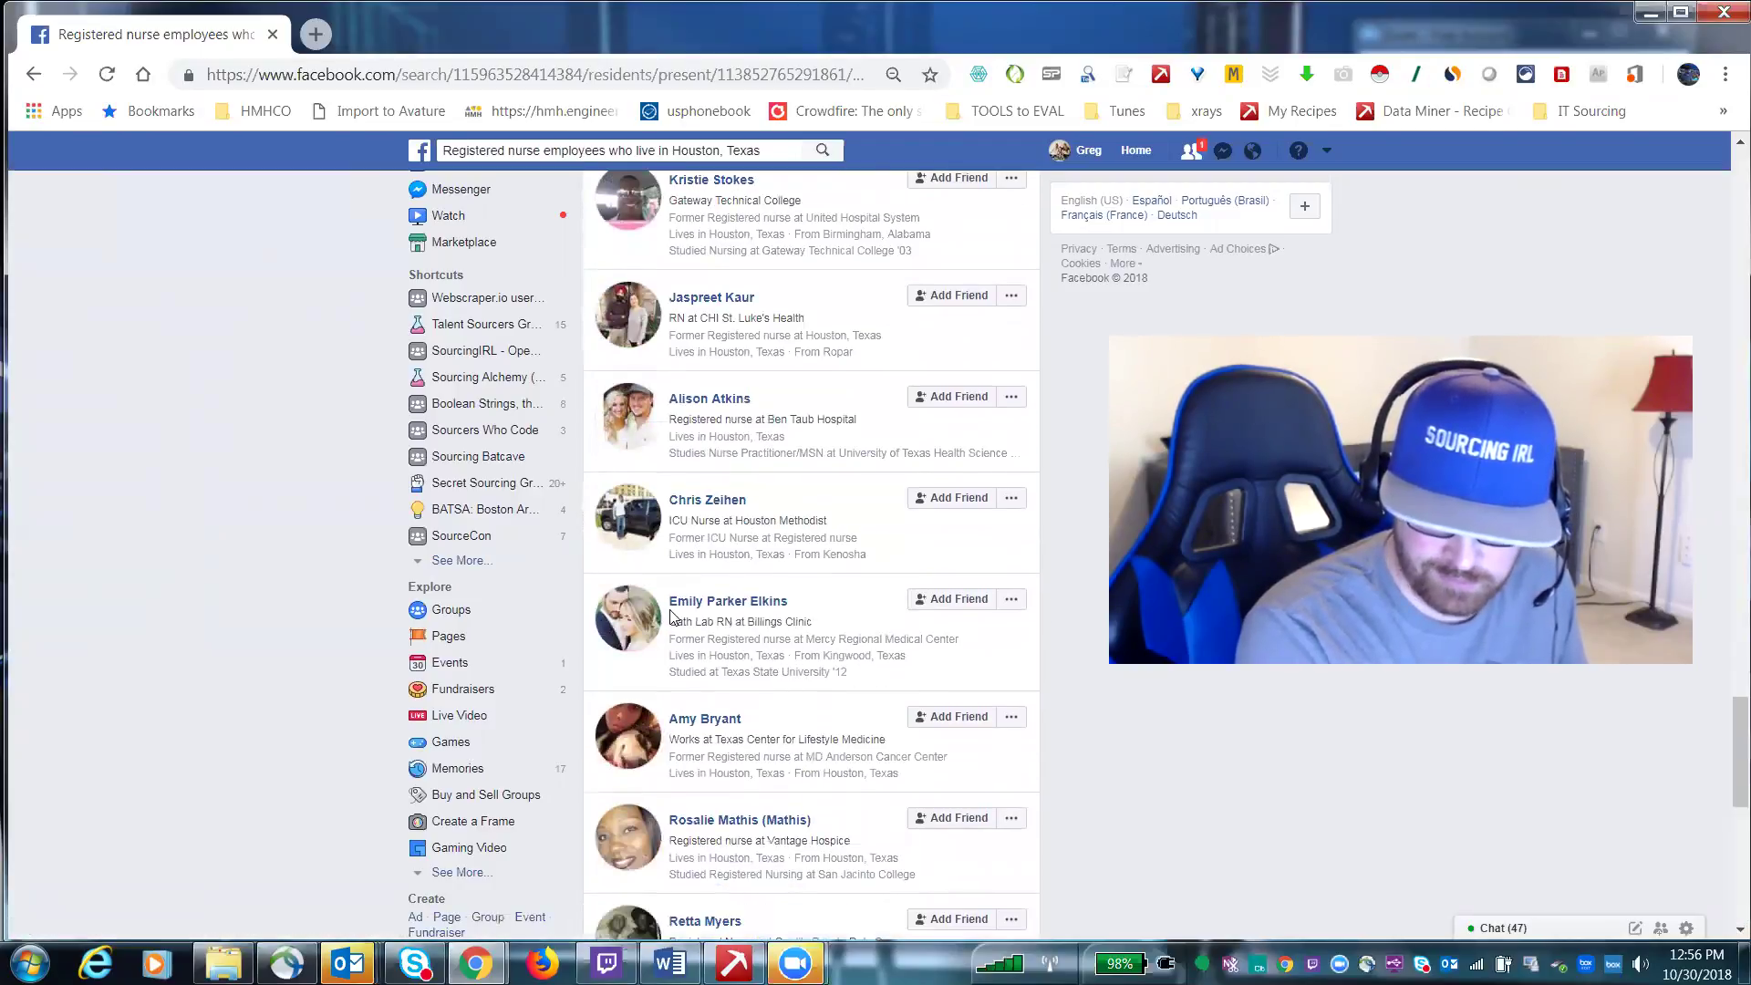
triple_click(672, 617)
right_click(710, 606)
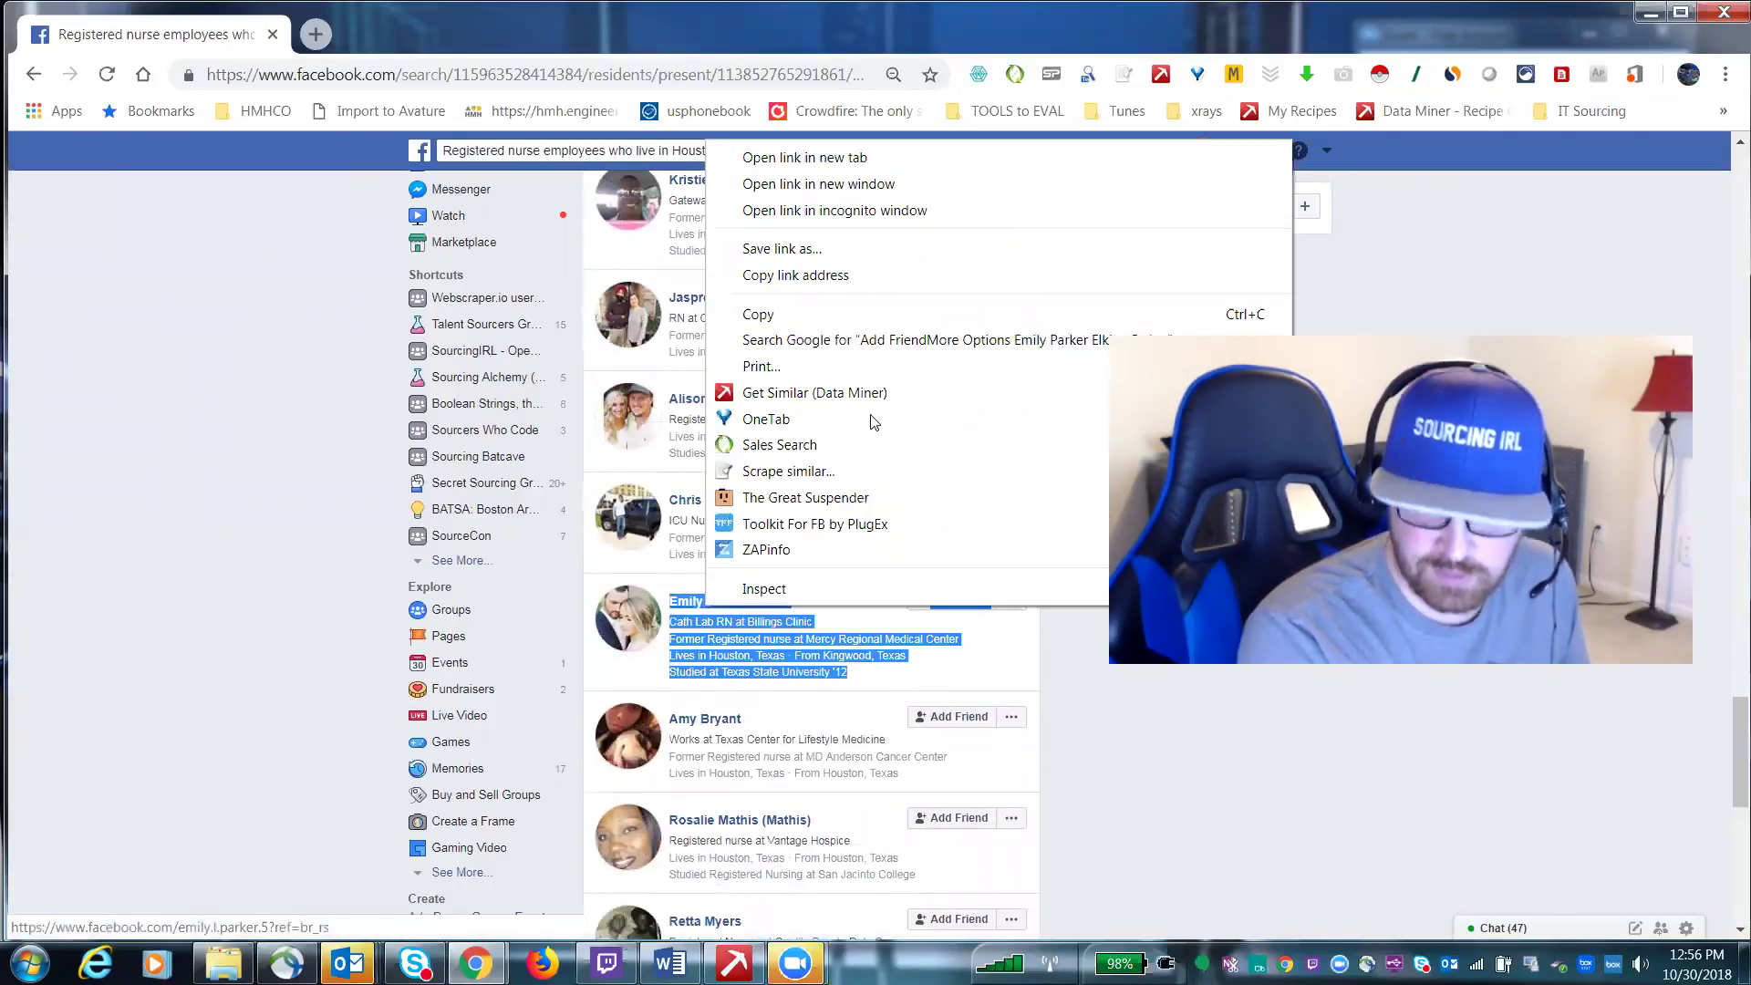
- Send similar results to Data Miner and run the FB Search Extractor recipe found by filtering 'fb'
click(816, 404)
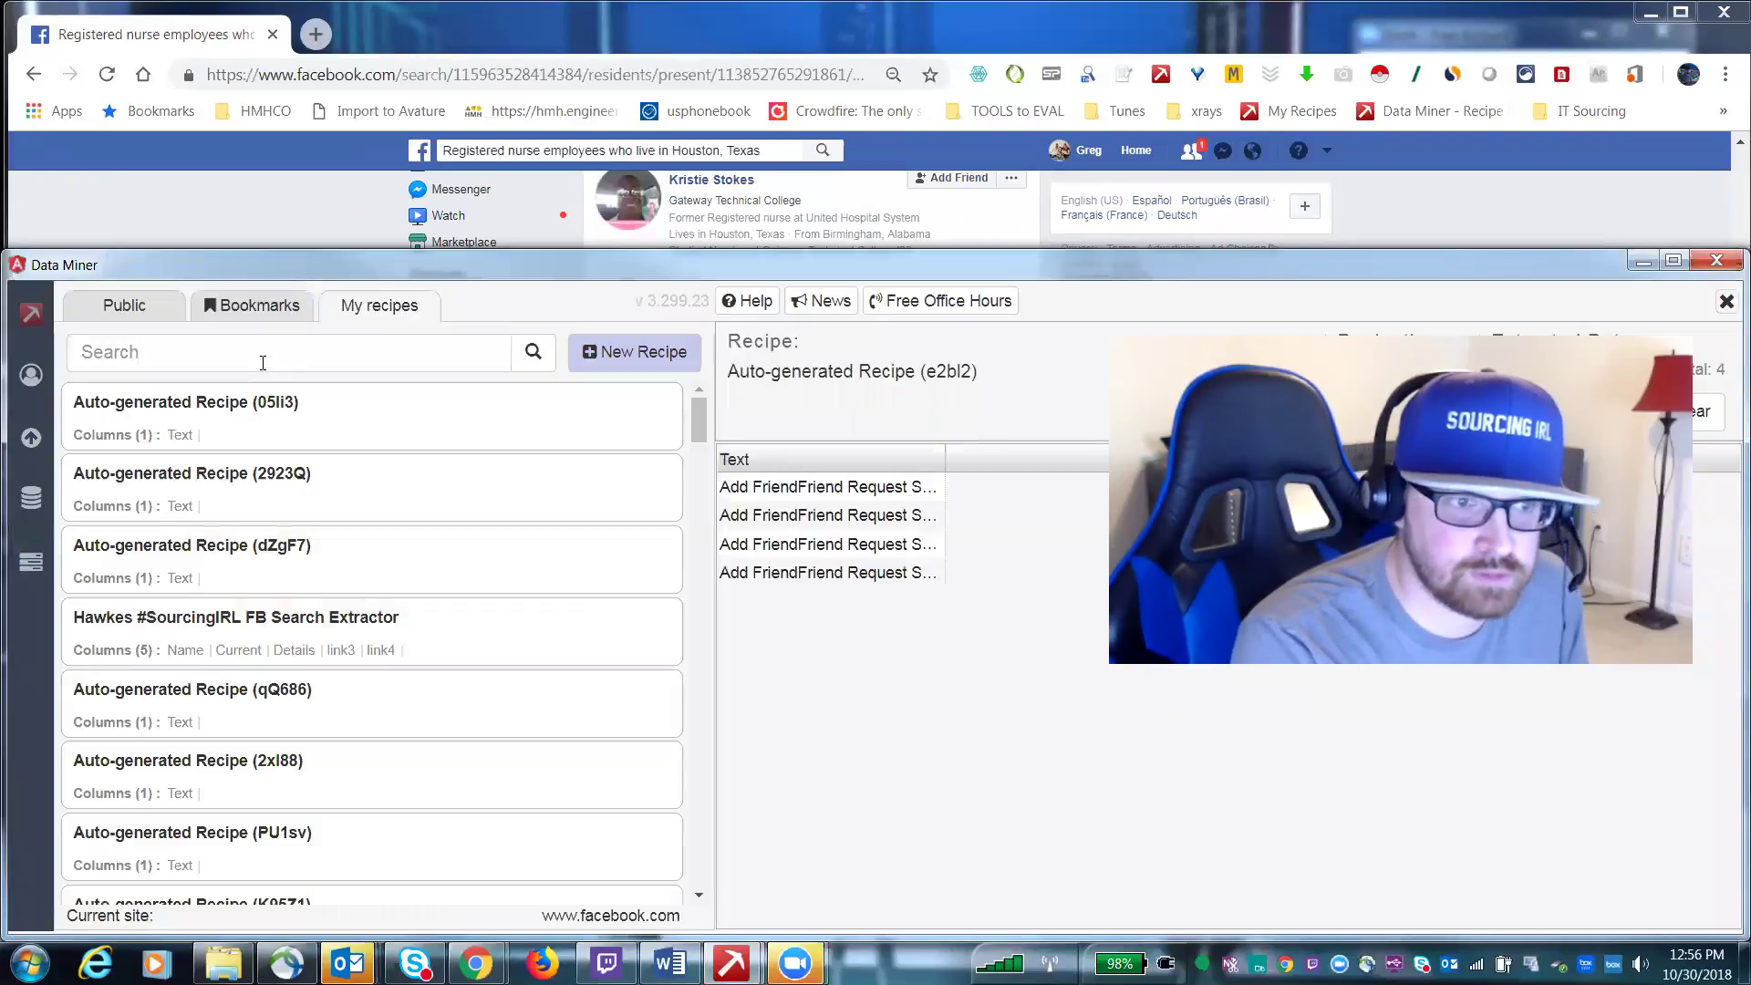
click(266, 360)
text(face)
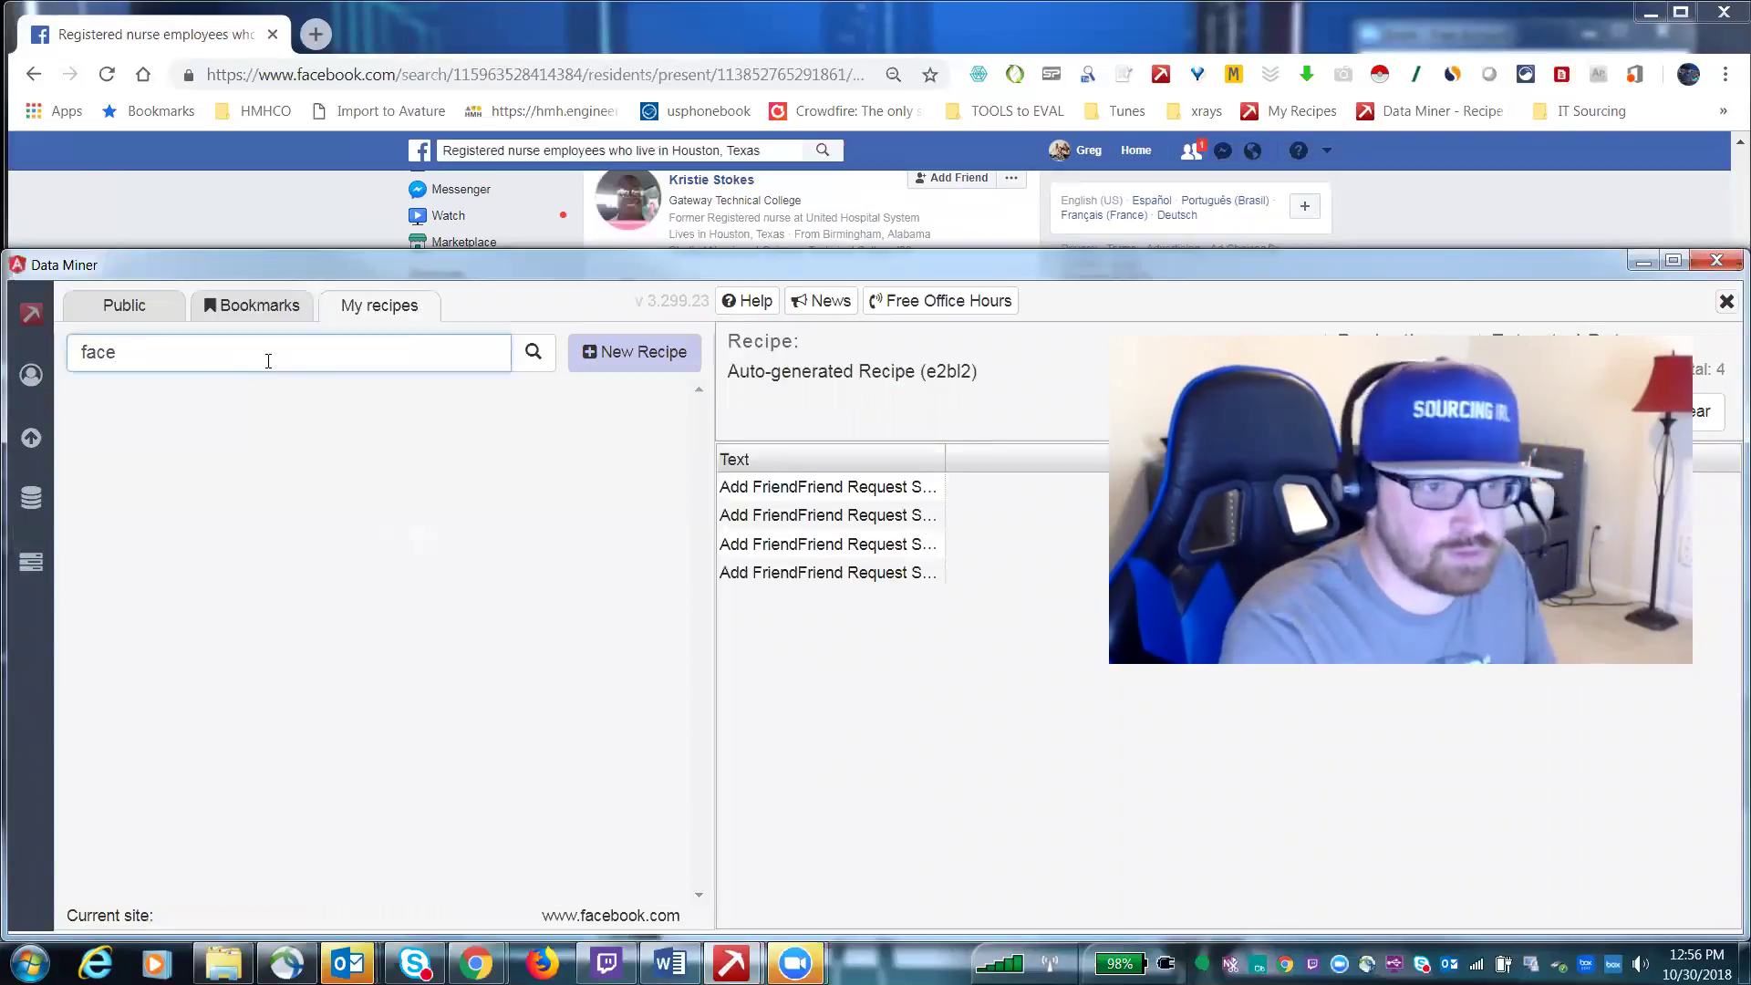
key(BackSpace)
key(BackSpace)
key(BackSpace)
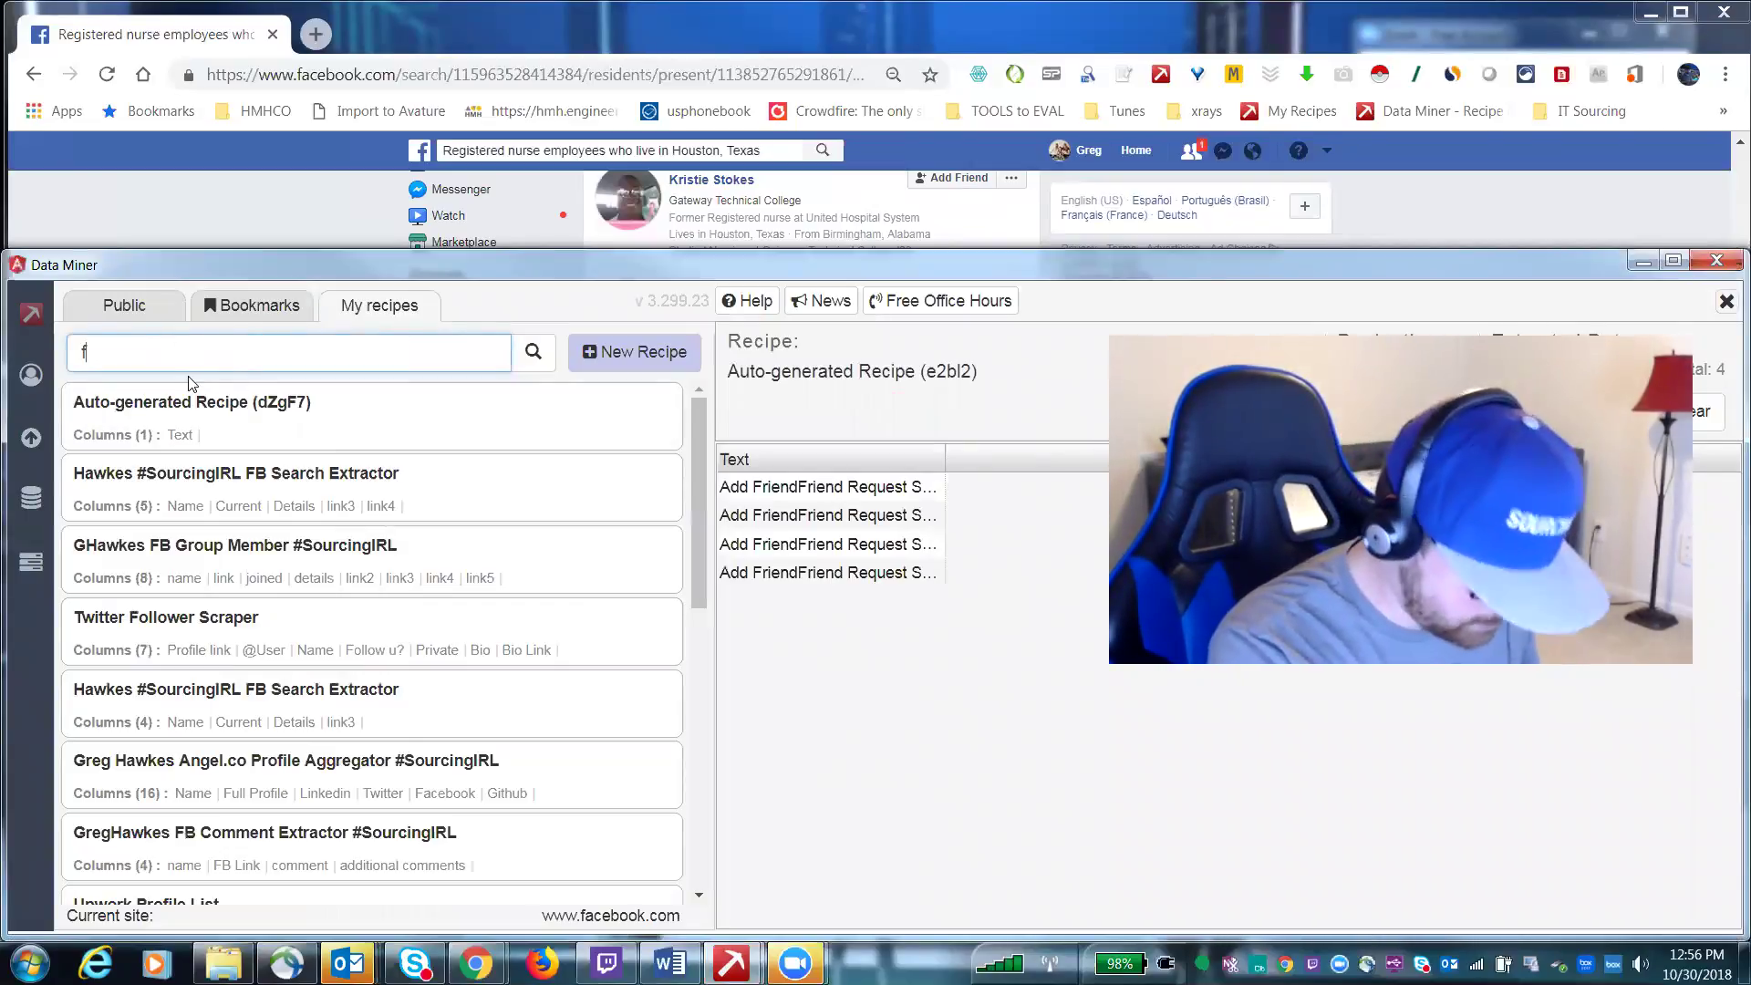
text(b)
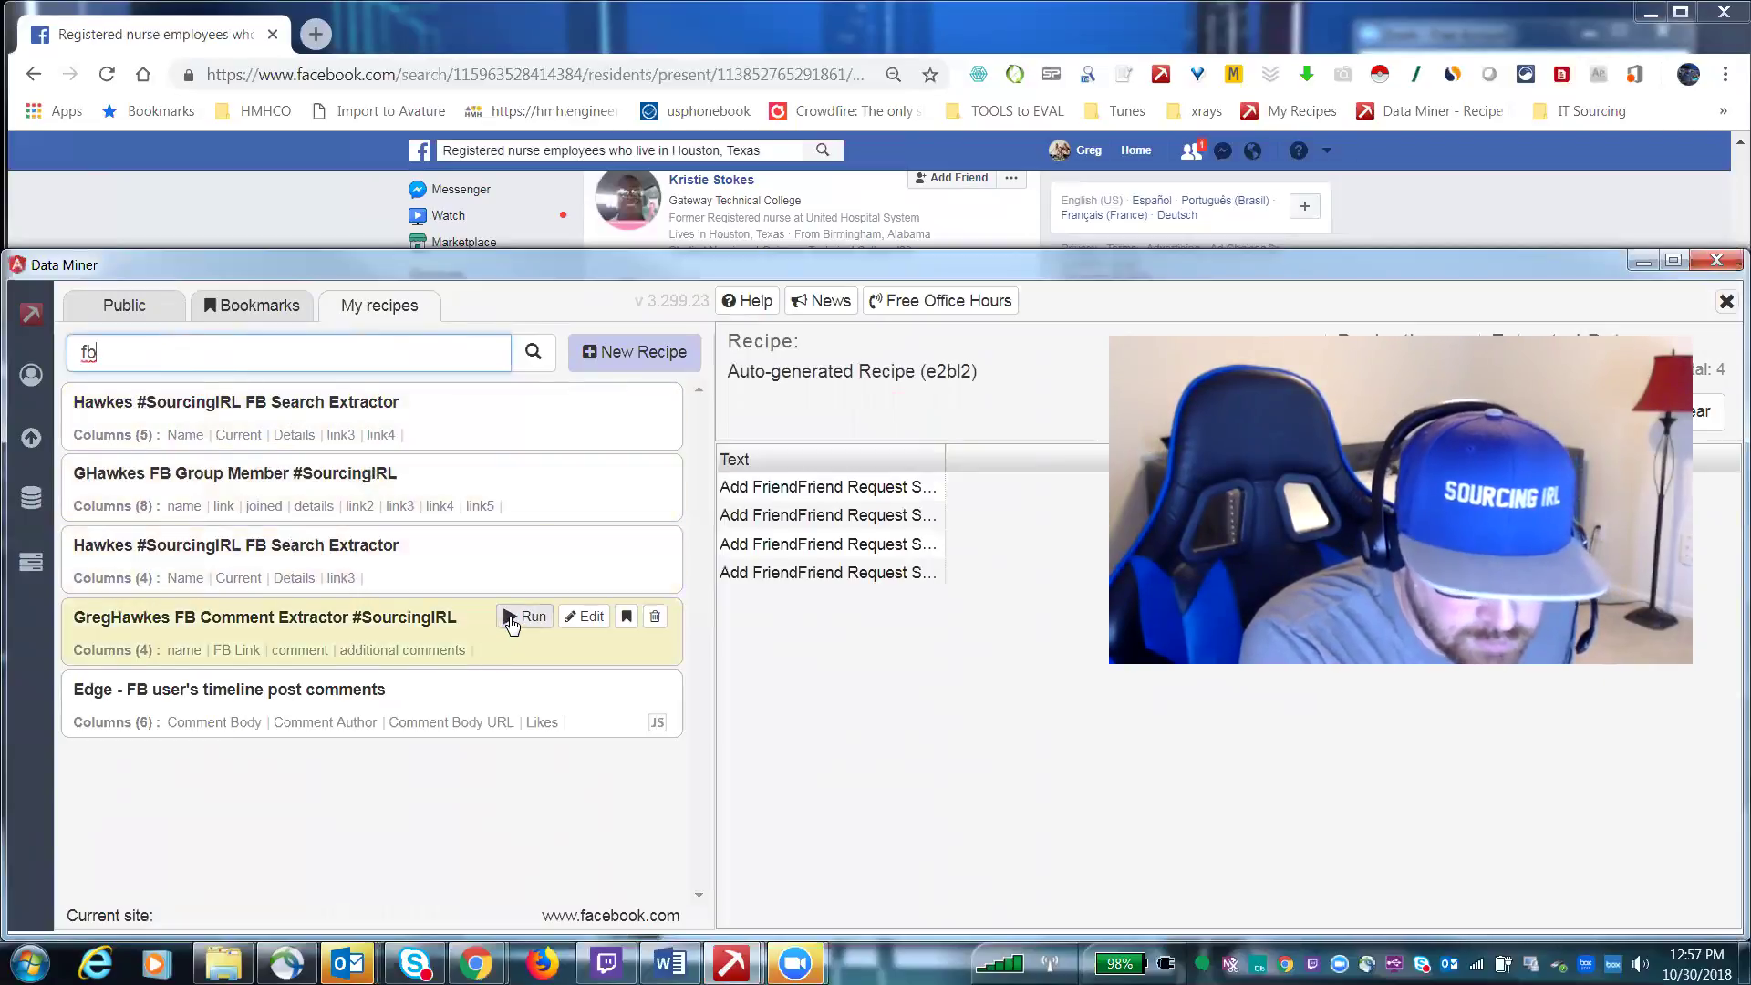
click(525, 616)
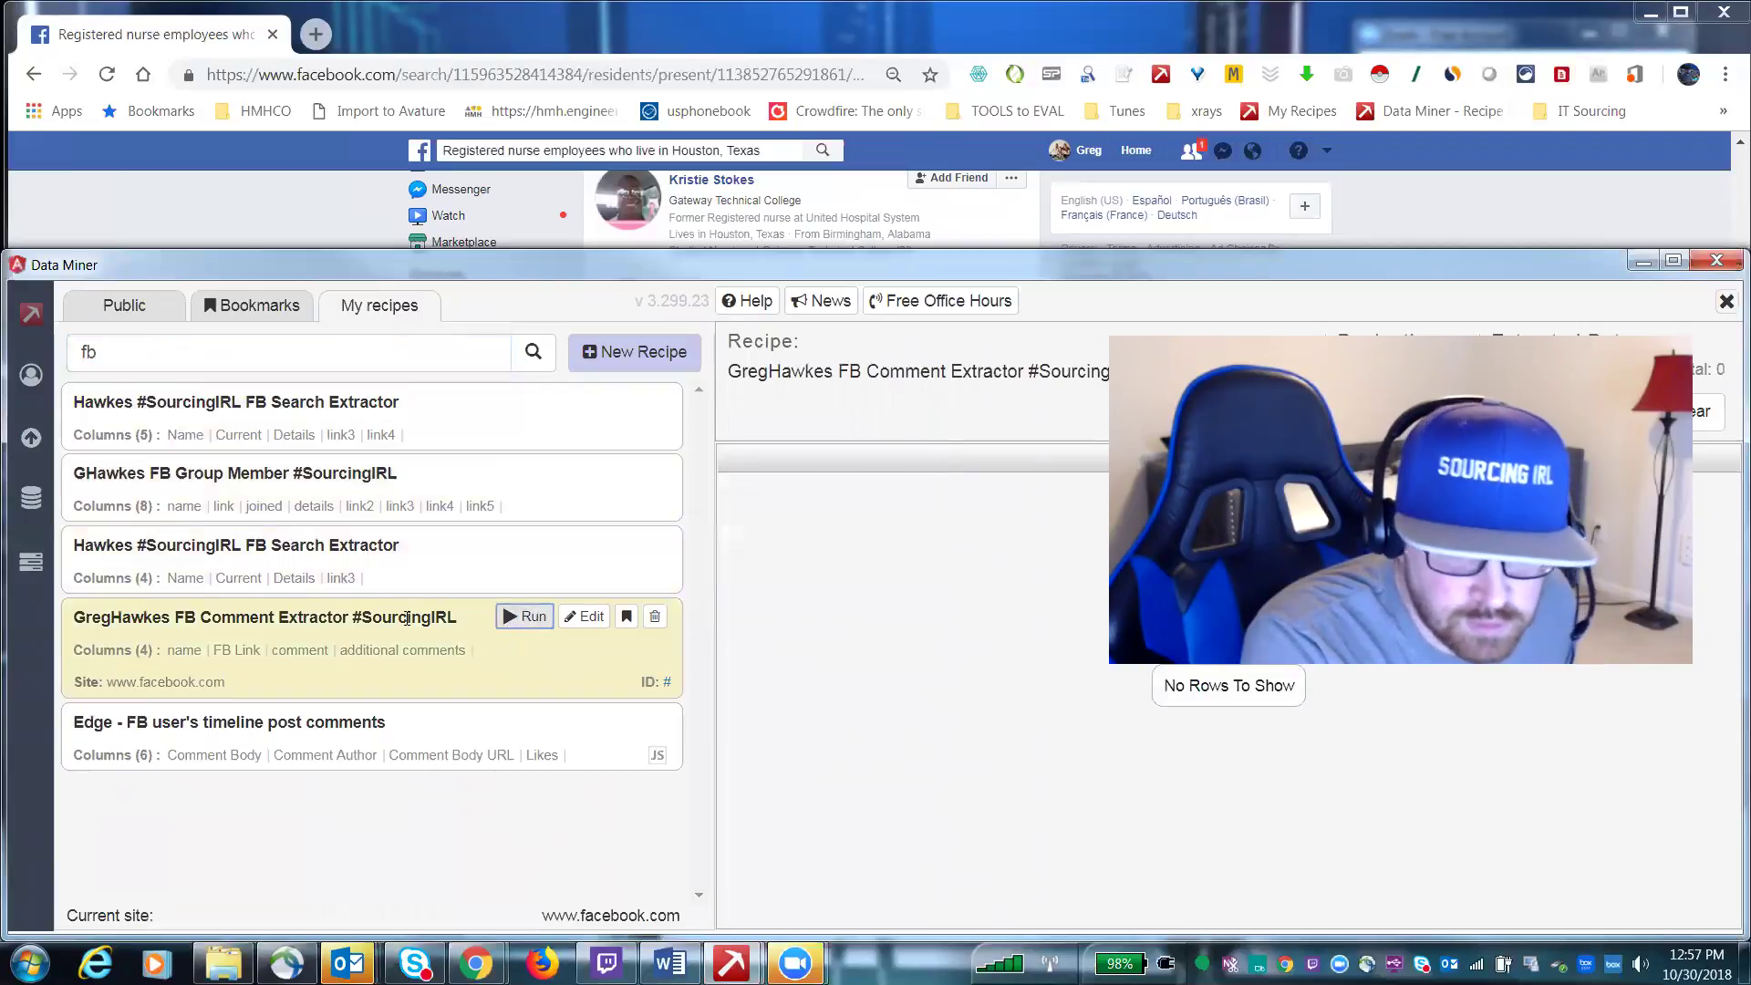
click(525, 544)
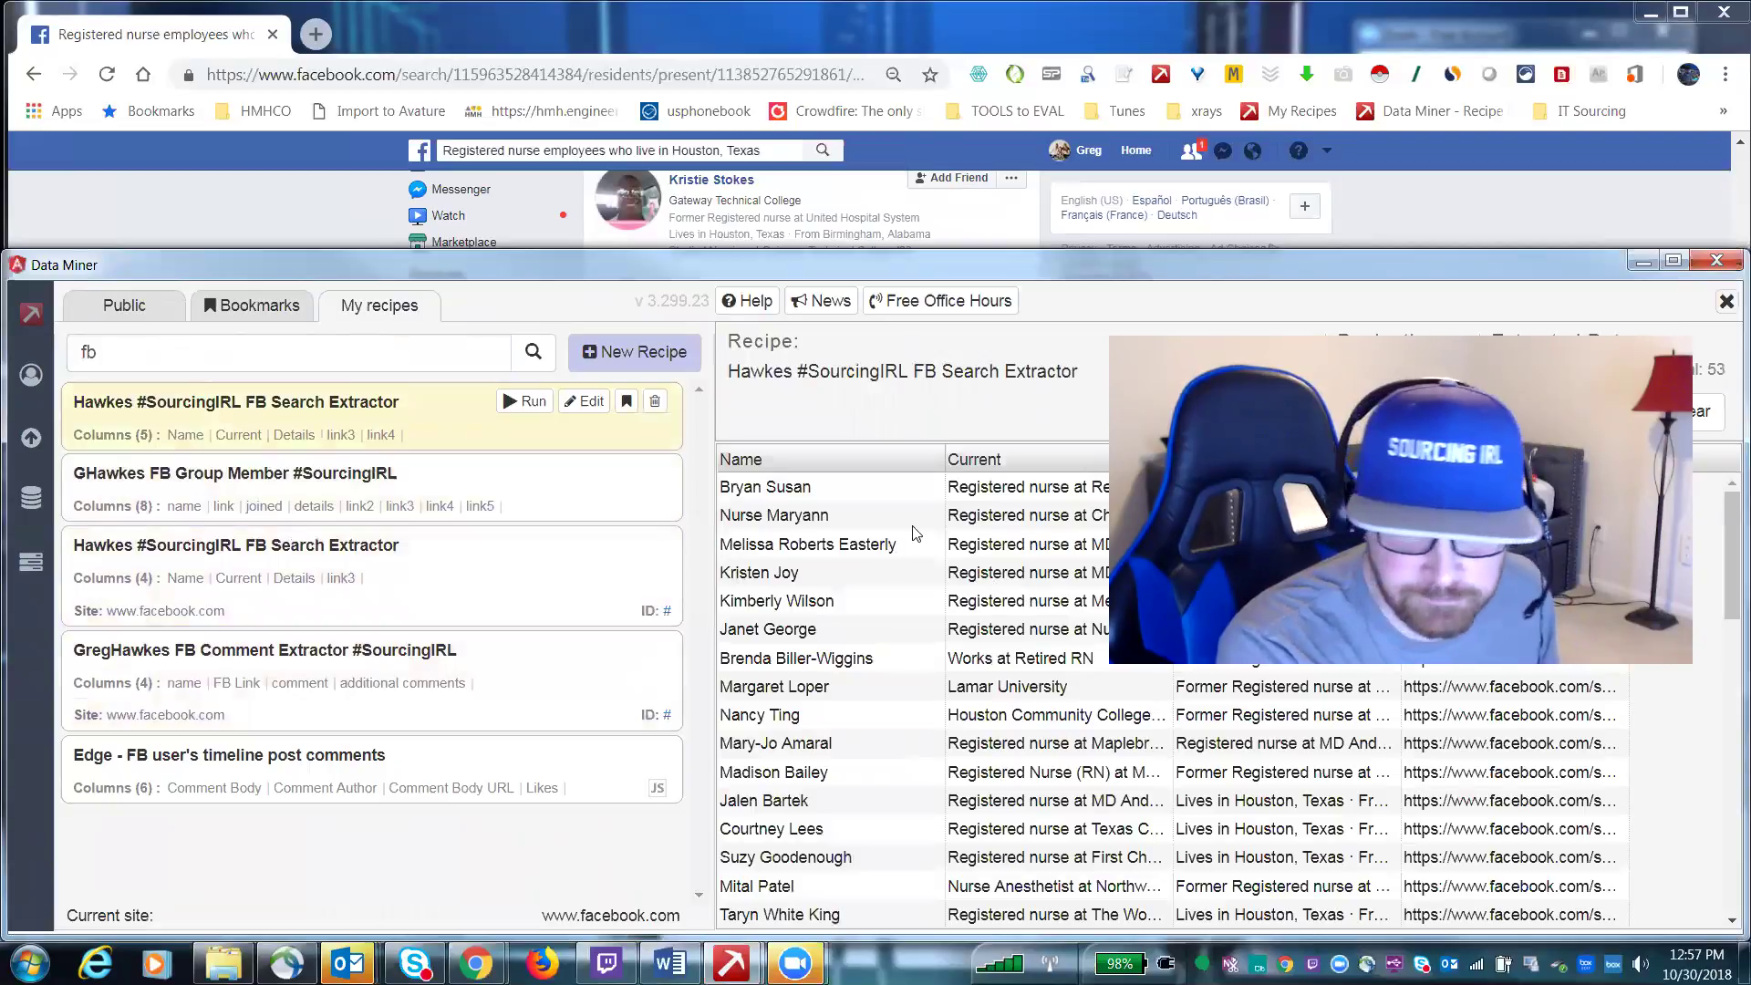
- Review the 53 extracted nurse rows, close Data Miner, and type 'osint' in the address bar
scroll(1079, 613, down, 6)
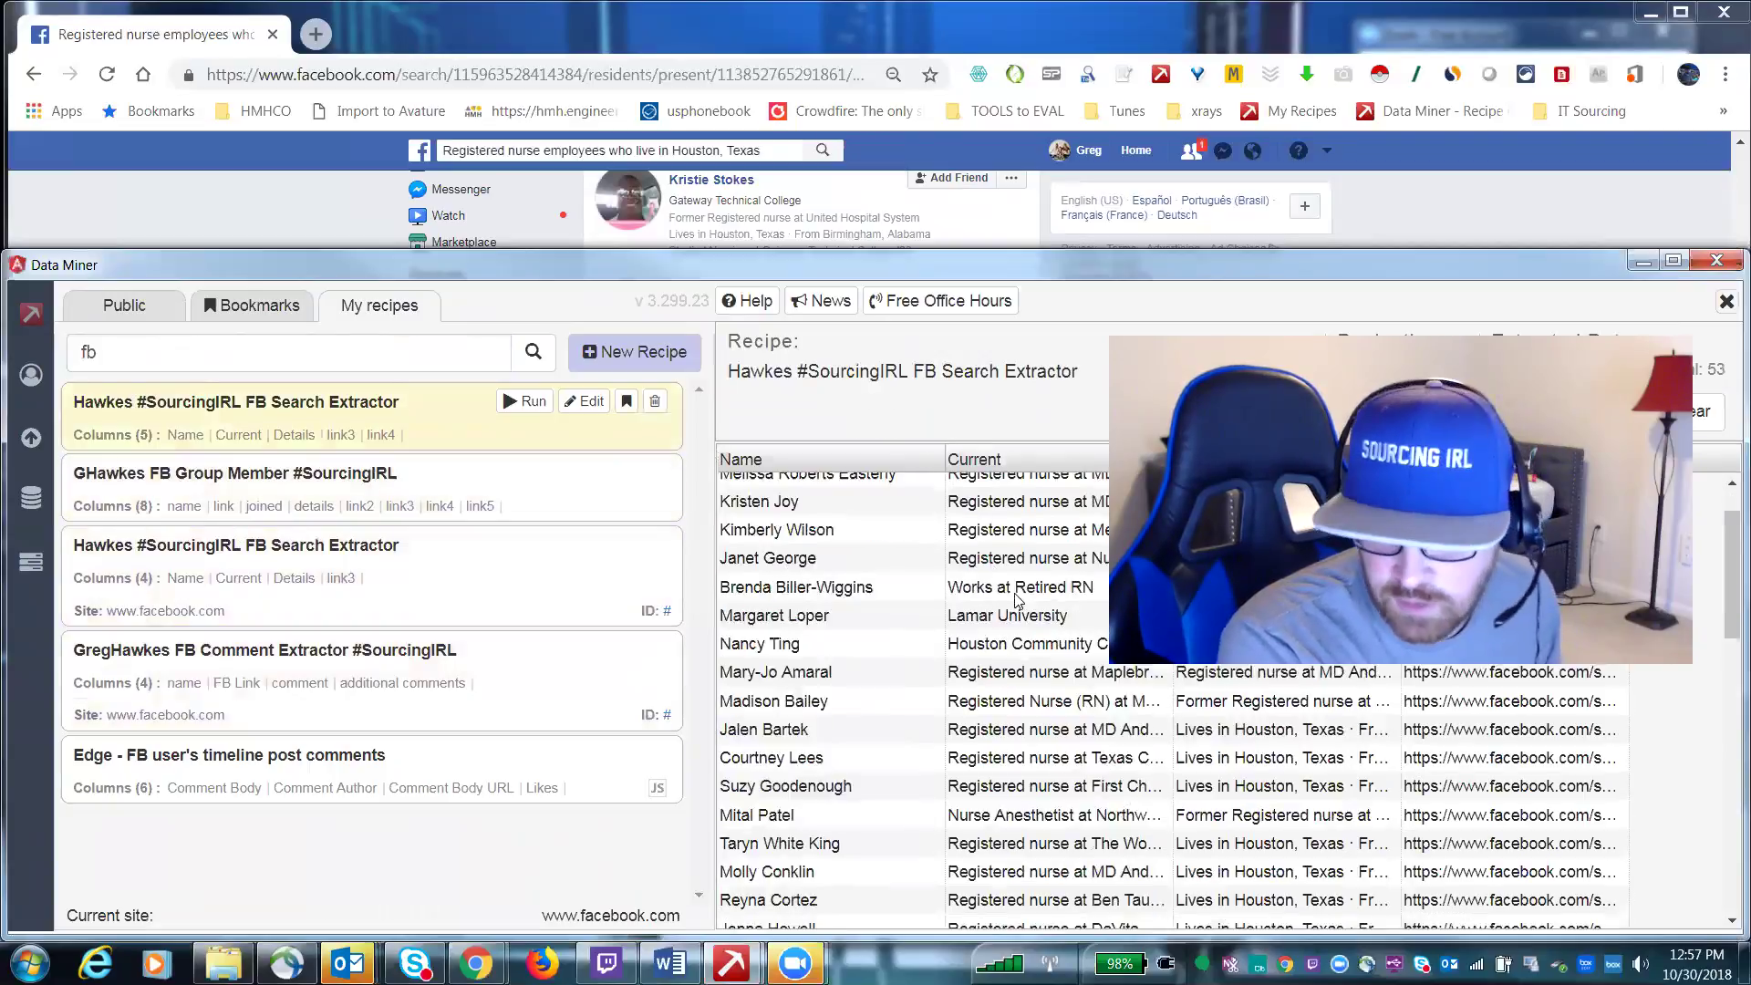
scroll(1078, 613, down, 6)
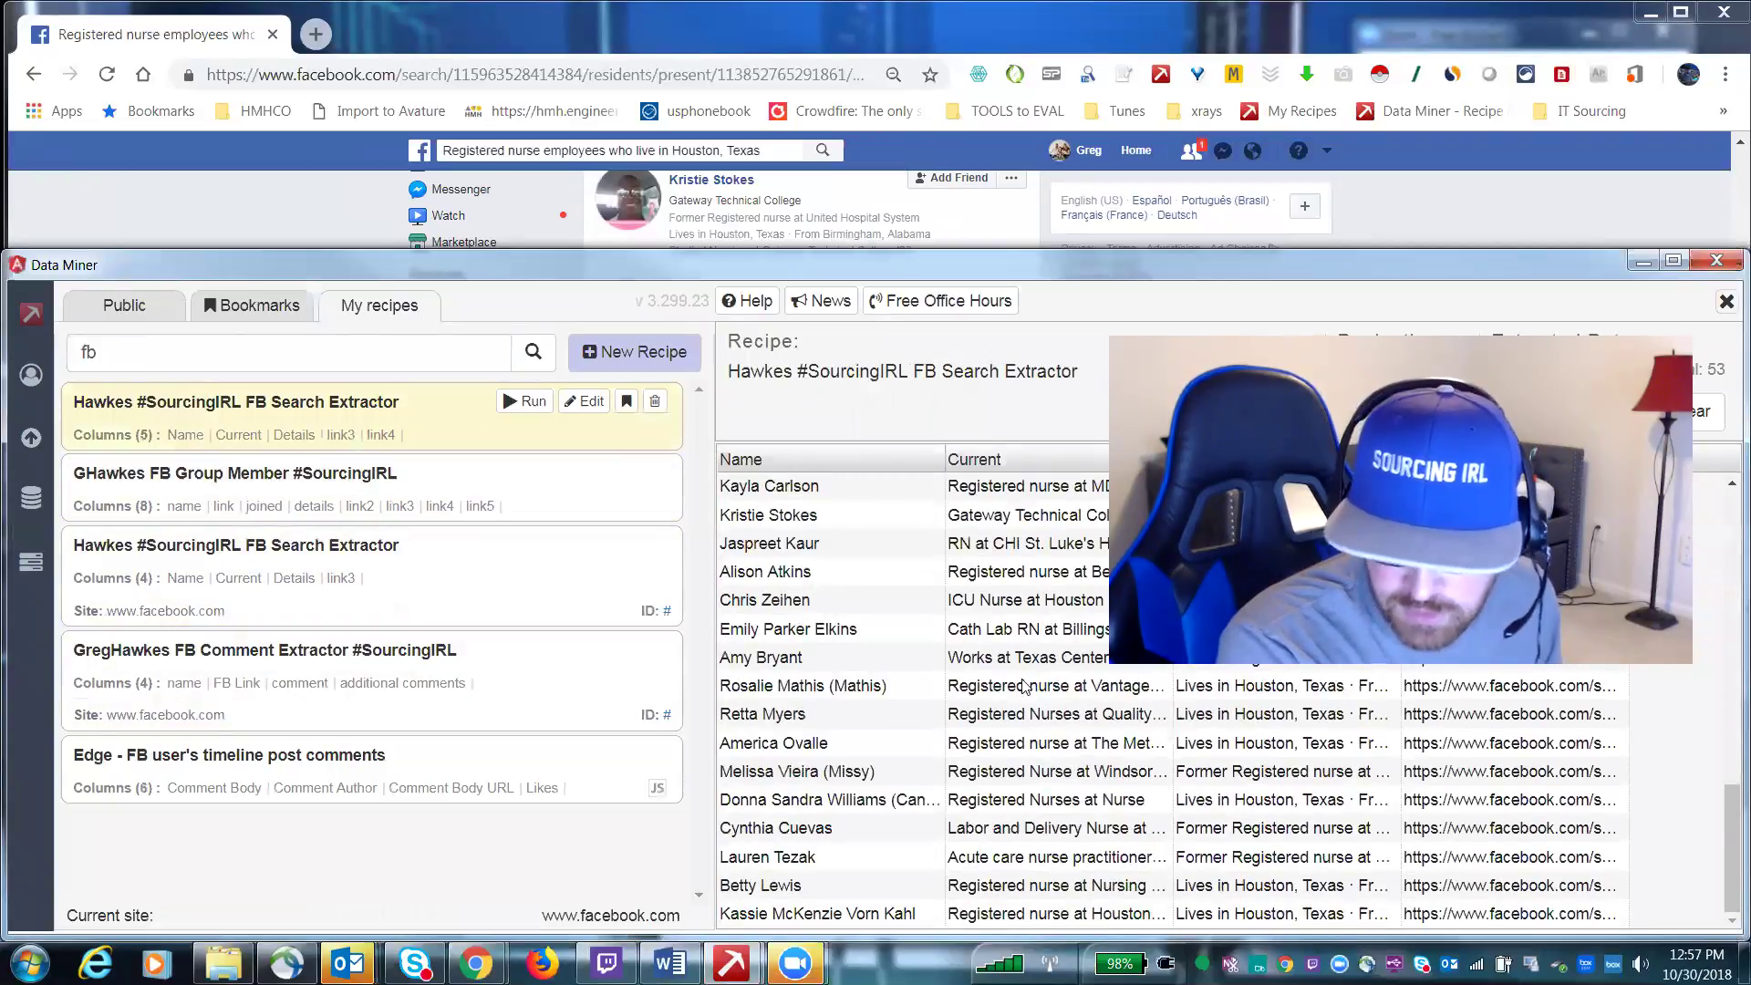
scroll(1025, 686, up, 10)
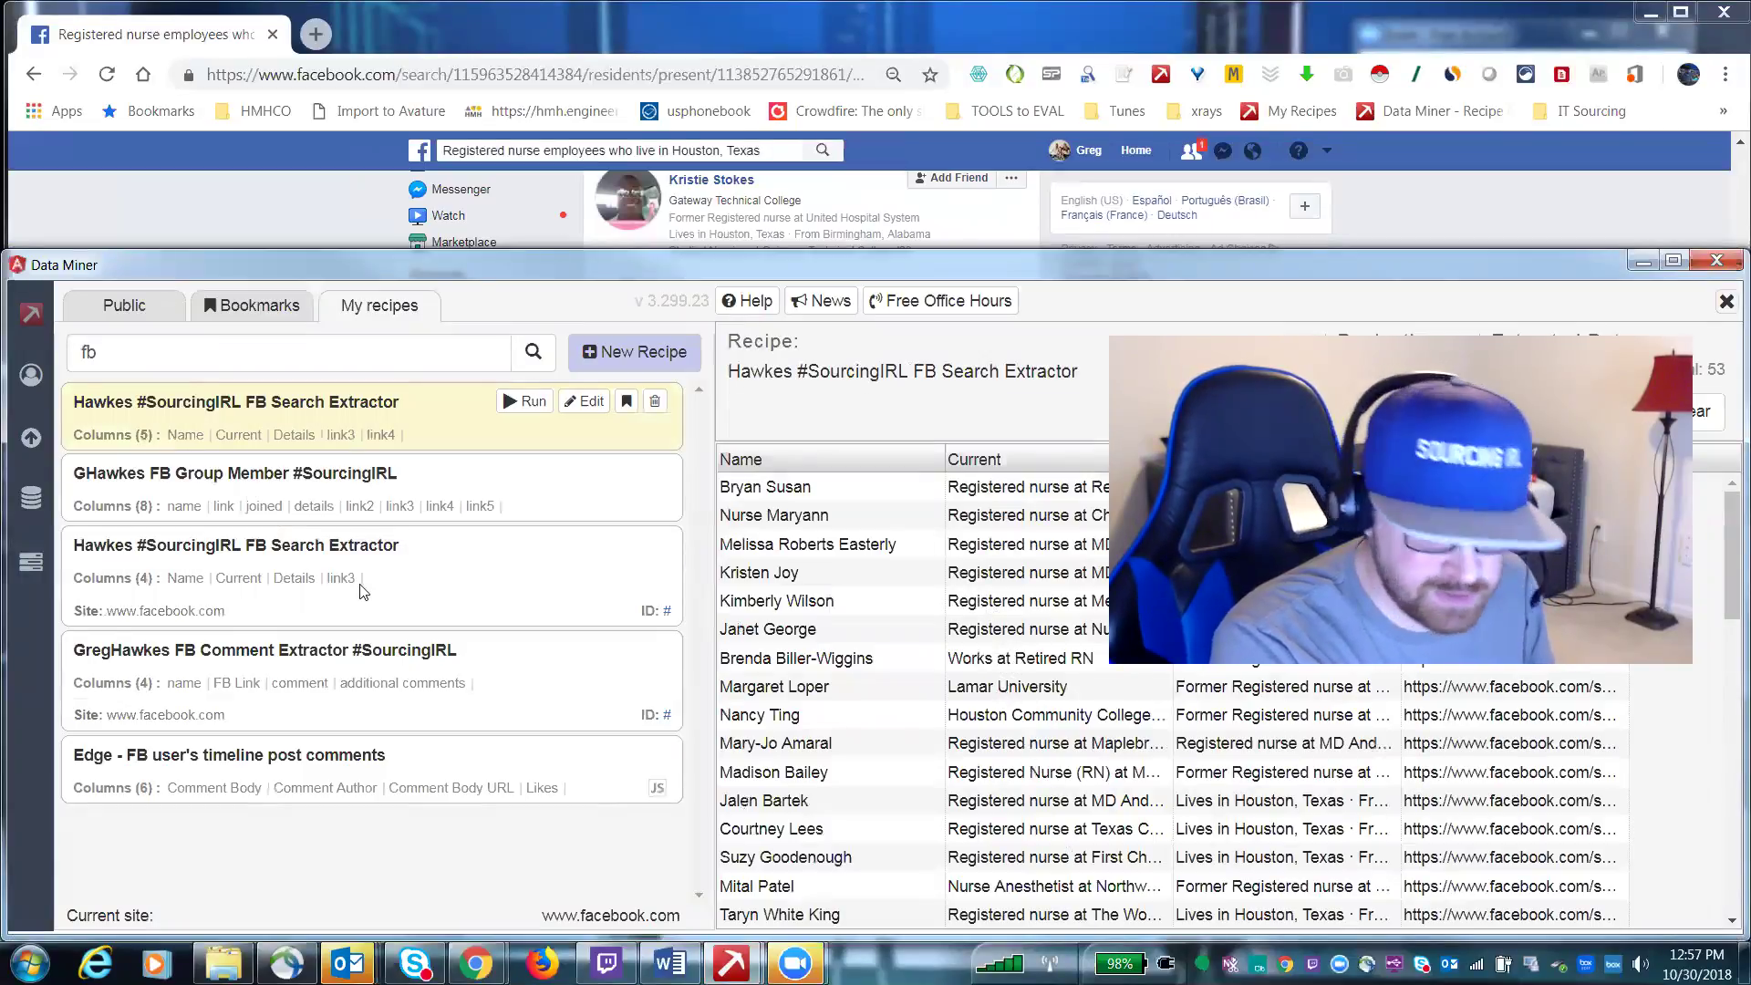
click(1005, 584)
scroll(999, 638, down, 3)
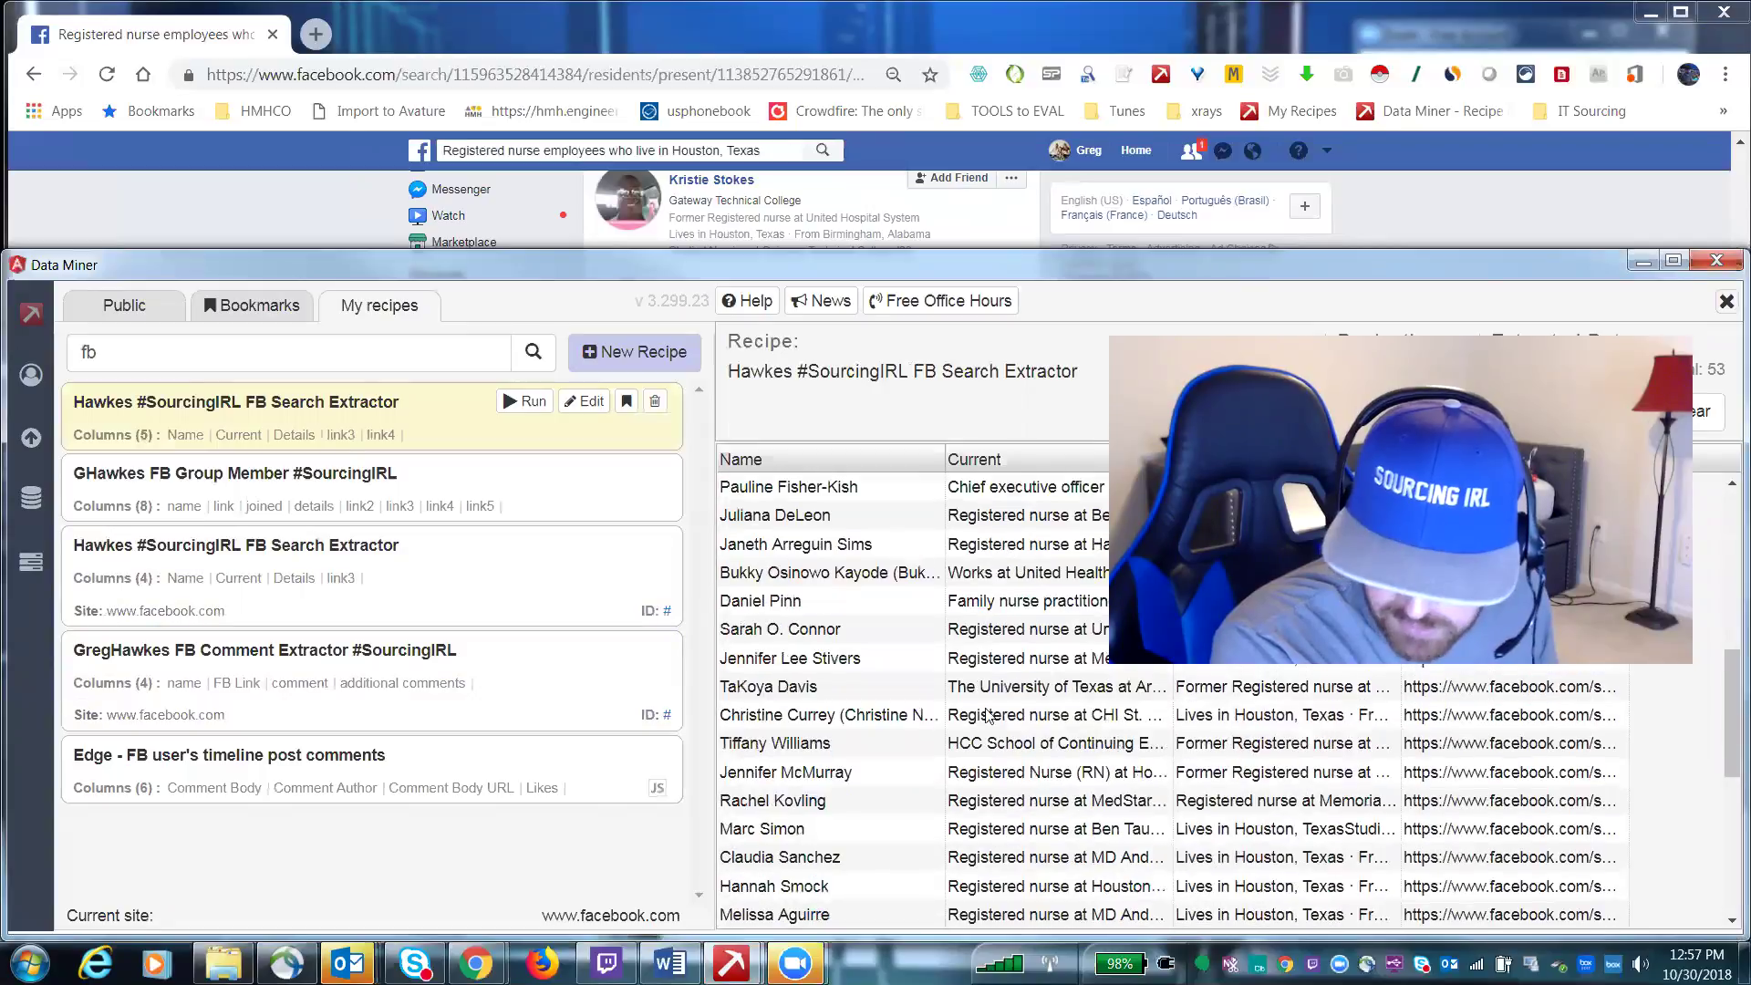
scroll(991, 688, up, 3)
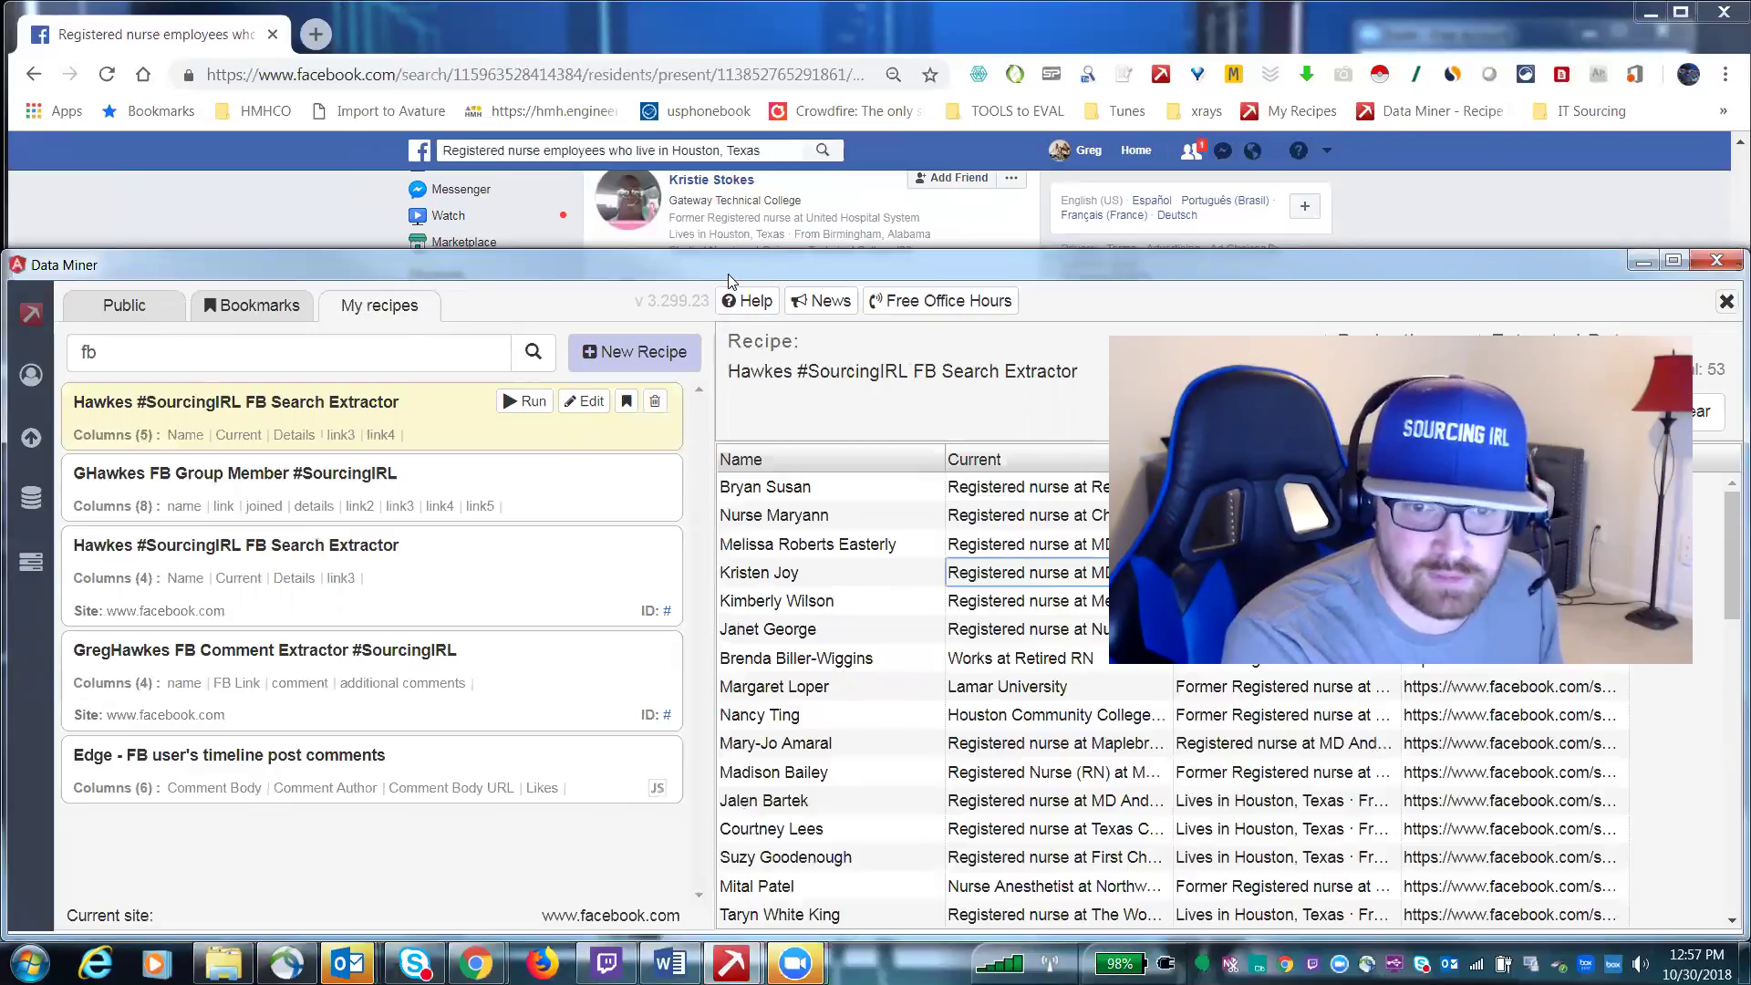
drag(729, 280, 189, 155)
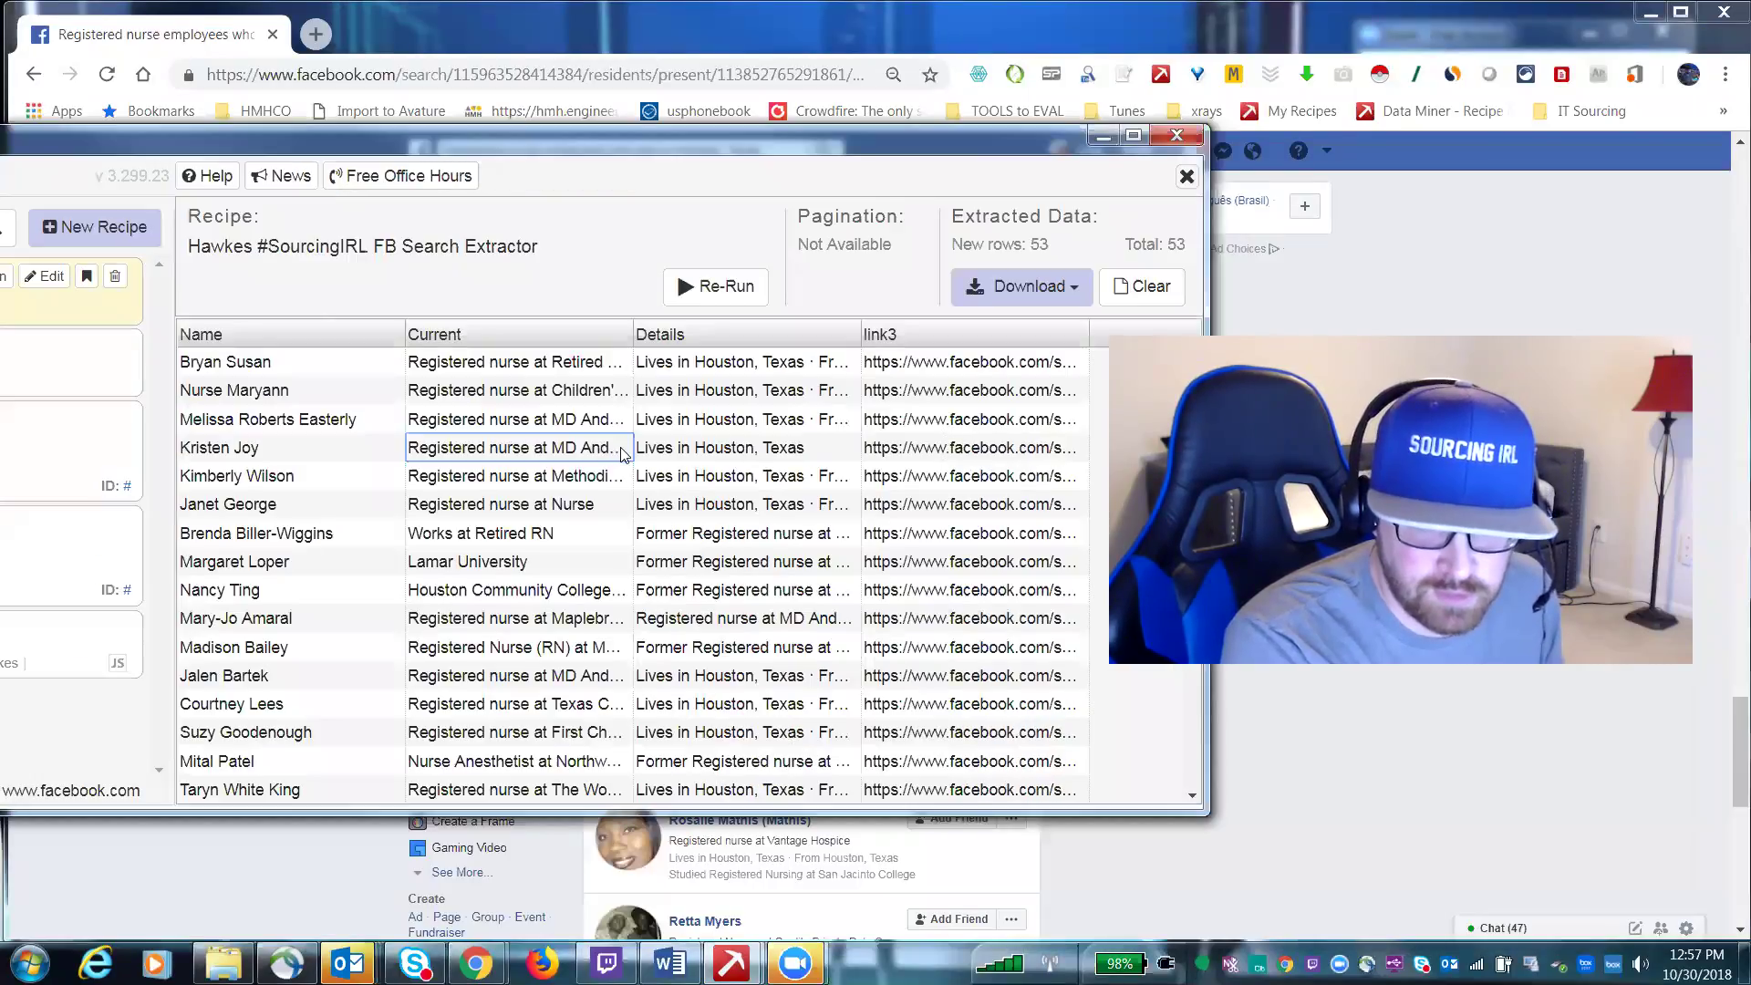
scroll(634, 529, down, 4)
scroll(683, 560, down, 5)
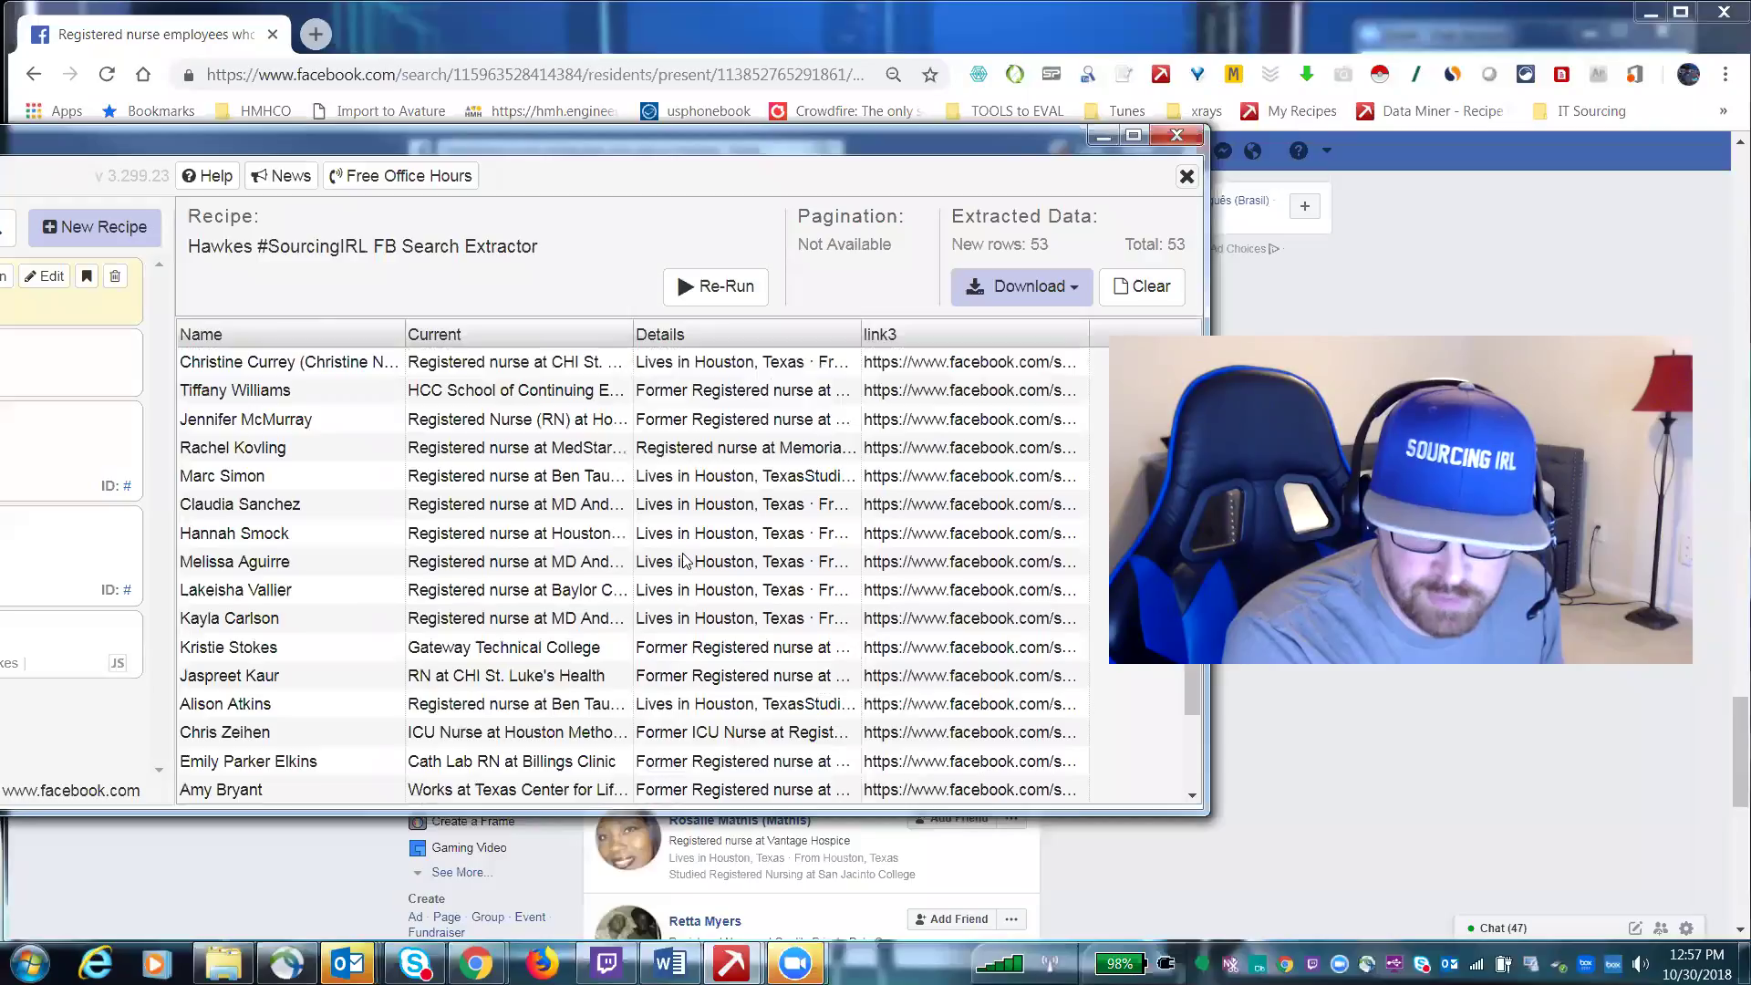
scroll(684, 560, up, 9)
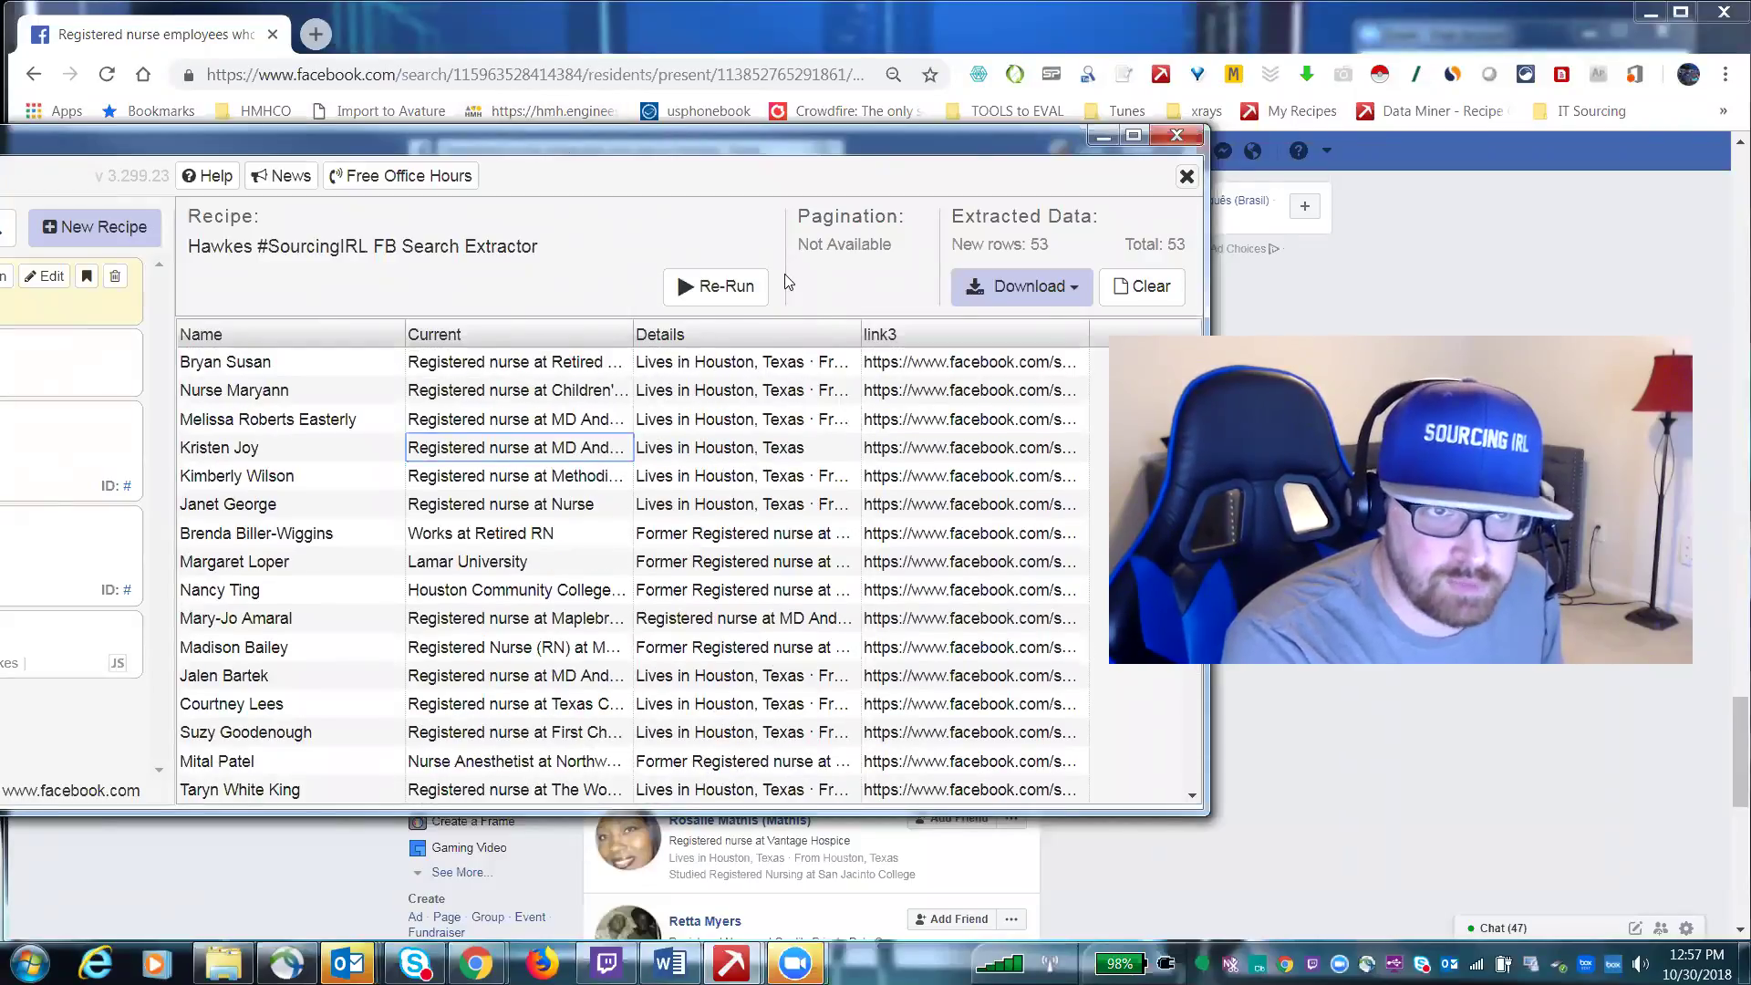
click(358, 74)
text(osint)
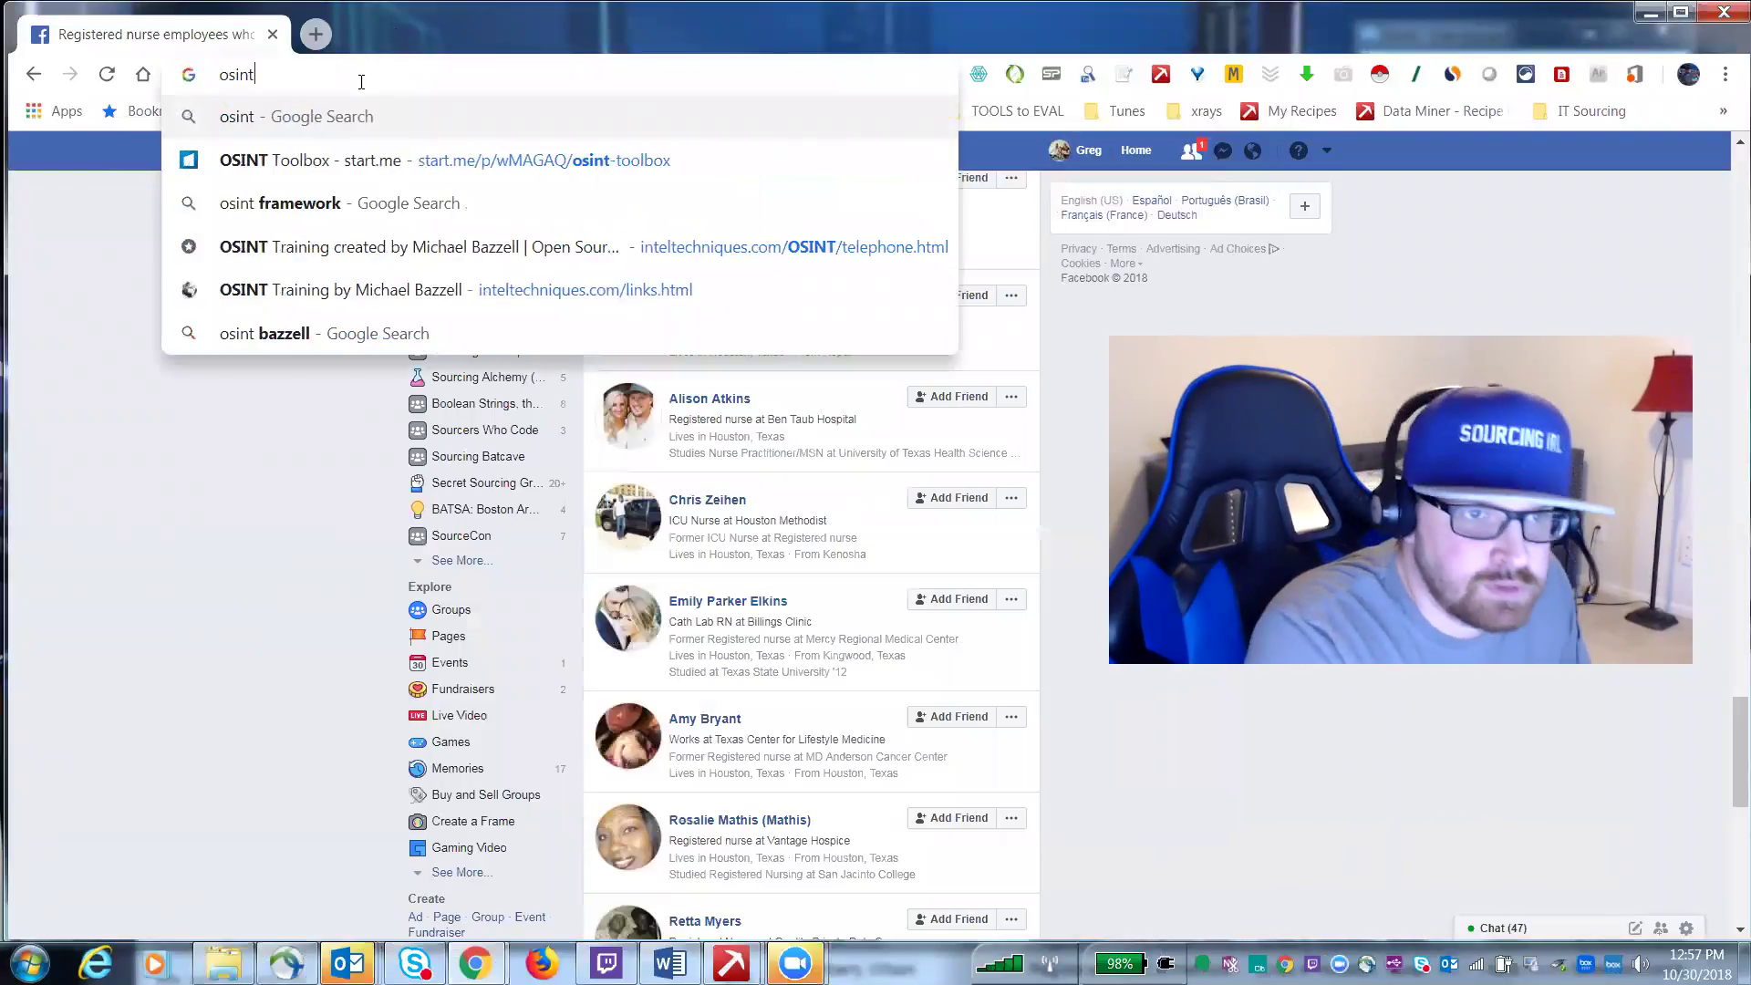
- Open IntelTechniques' OSINT tools section and expand the General Search category
click(266, 250)
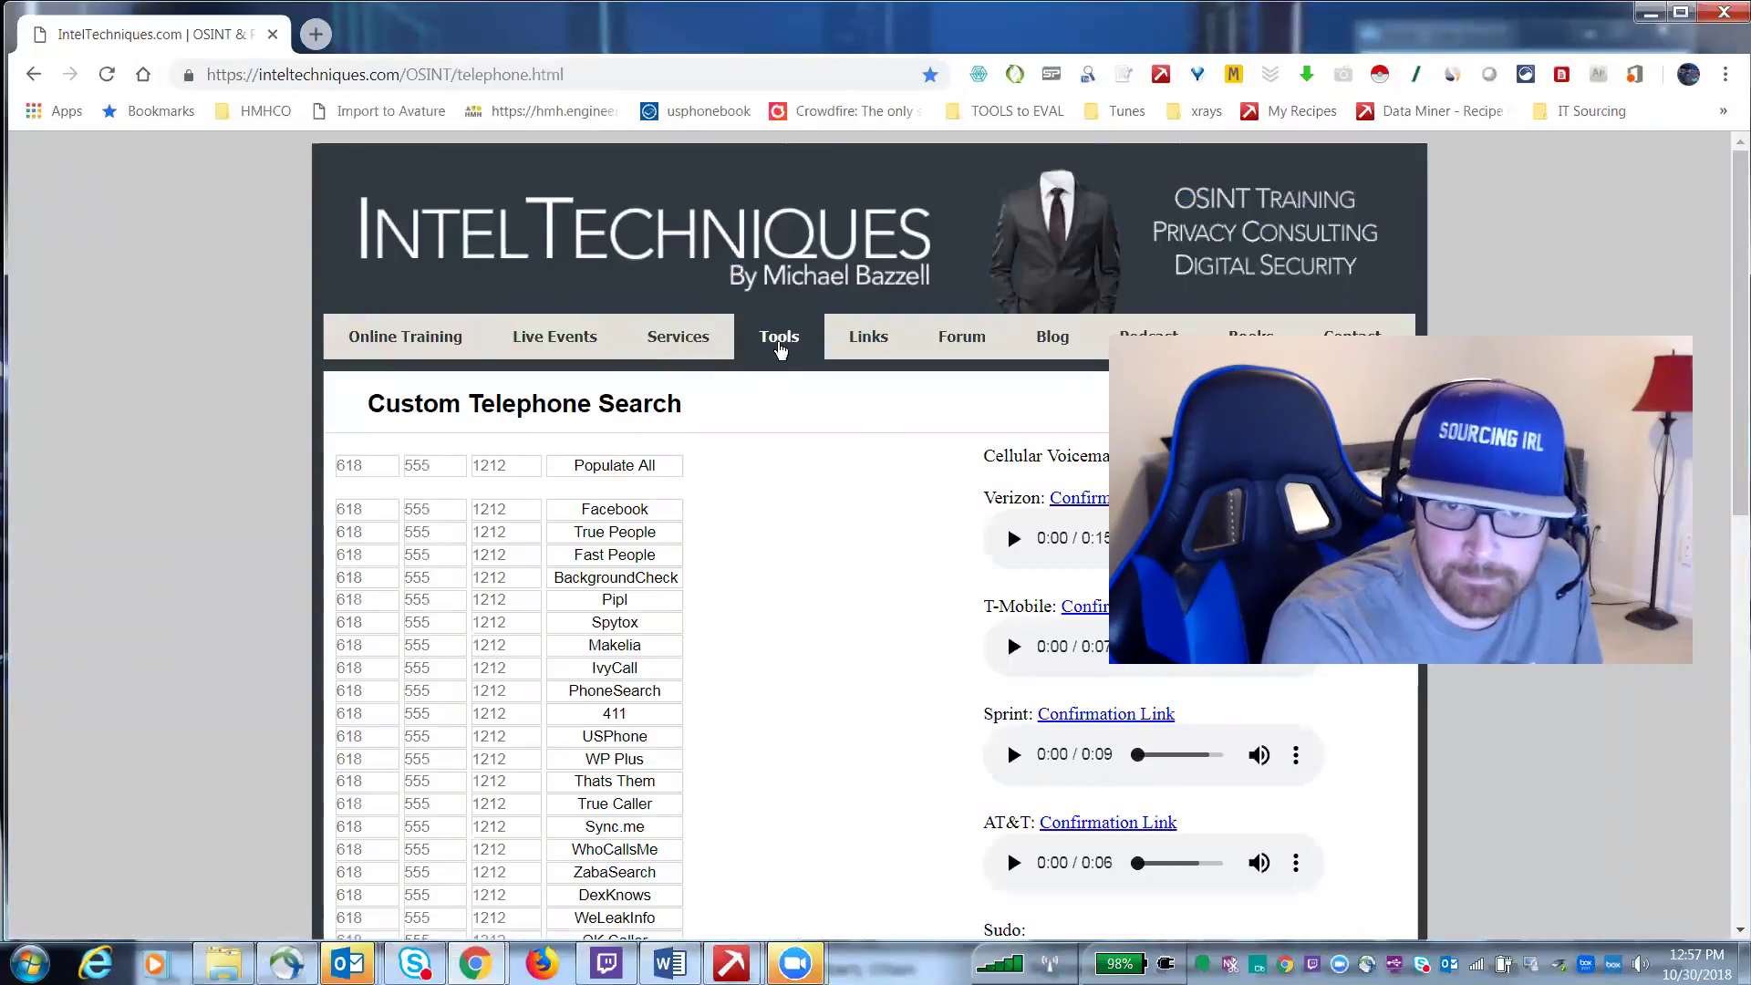
click(777, 341)
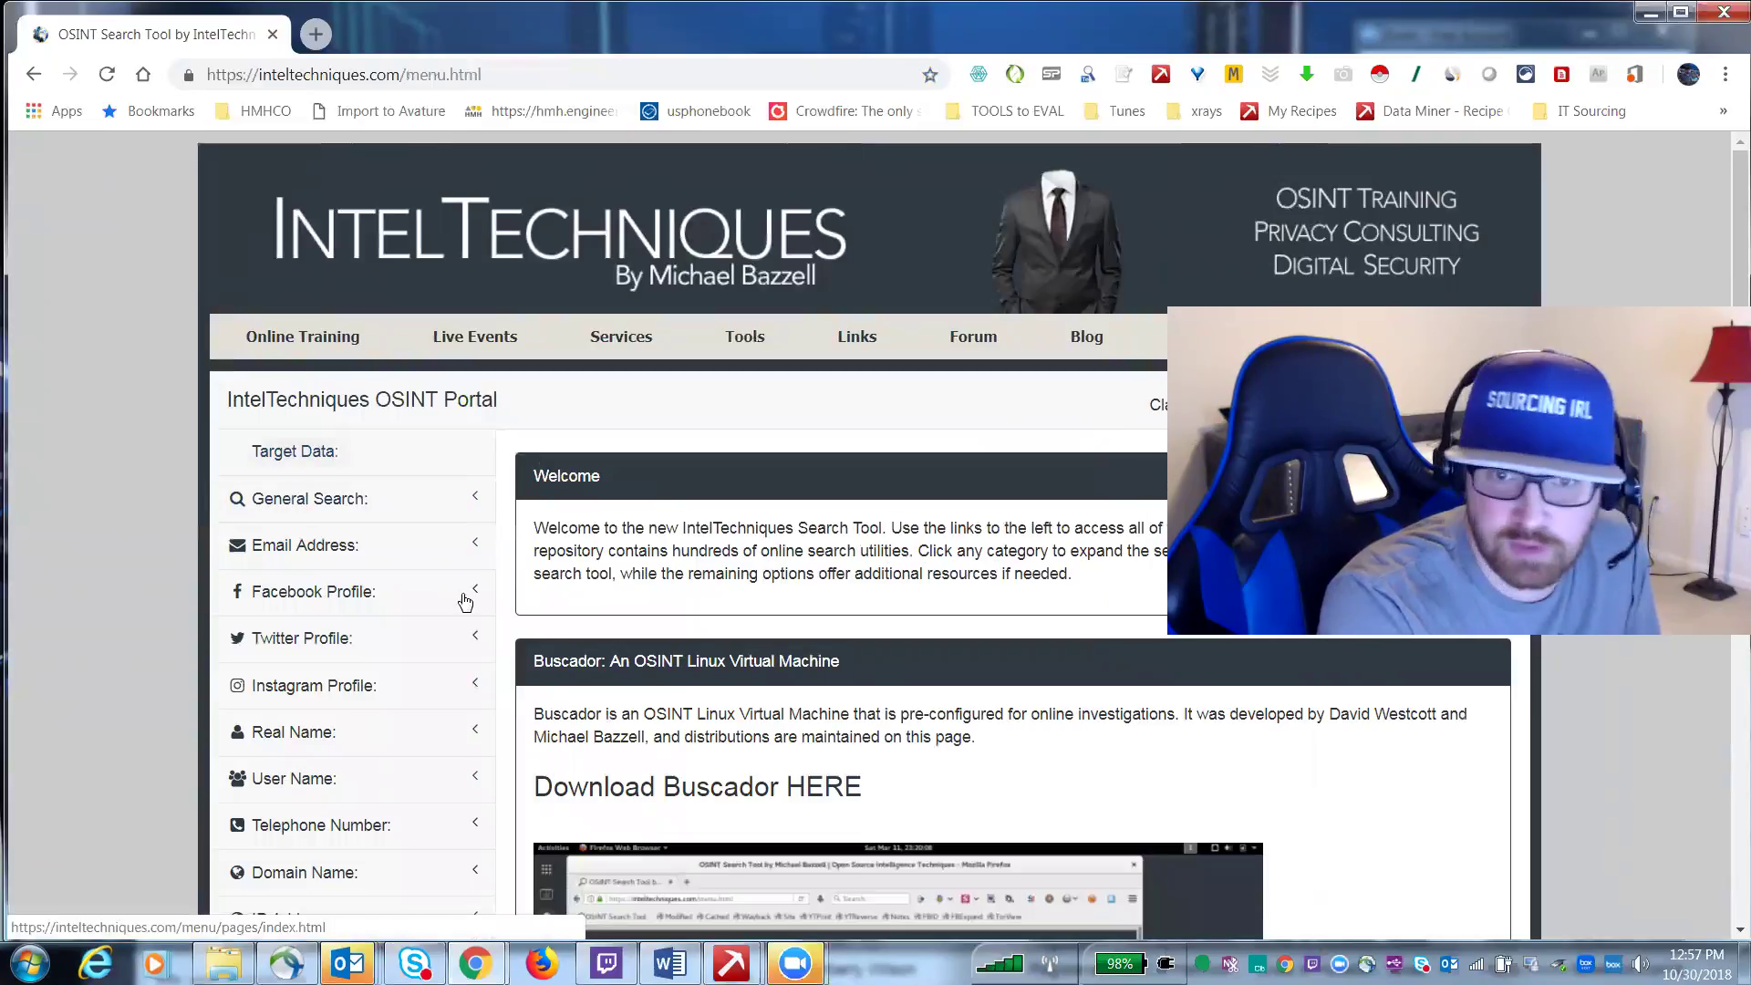
click(283, 501)
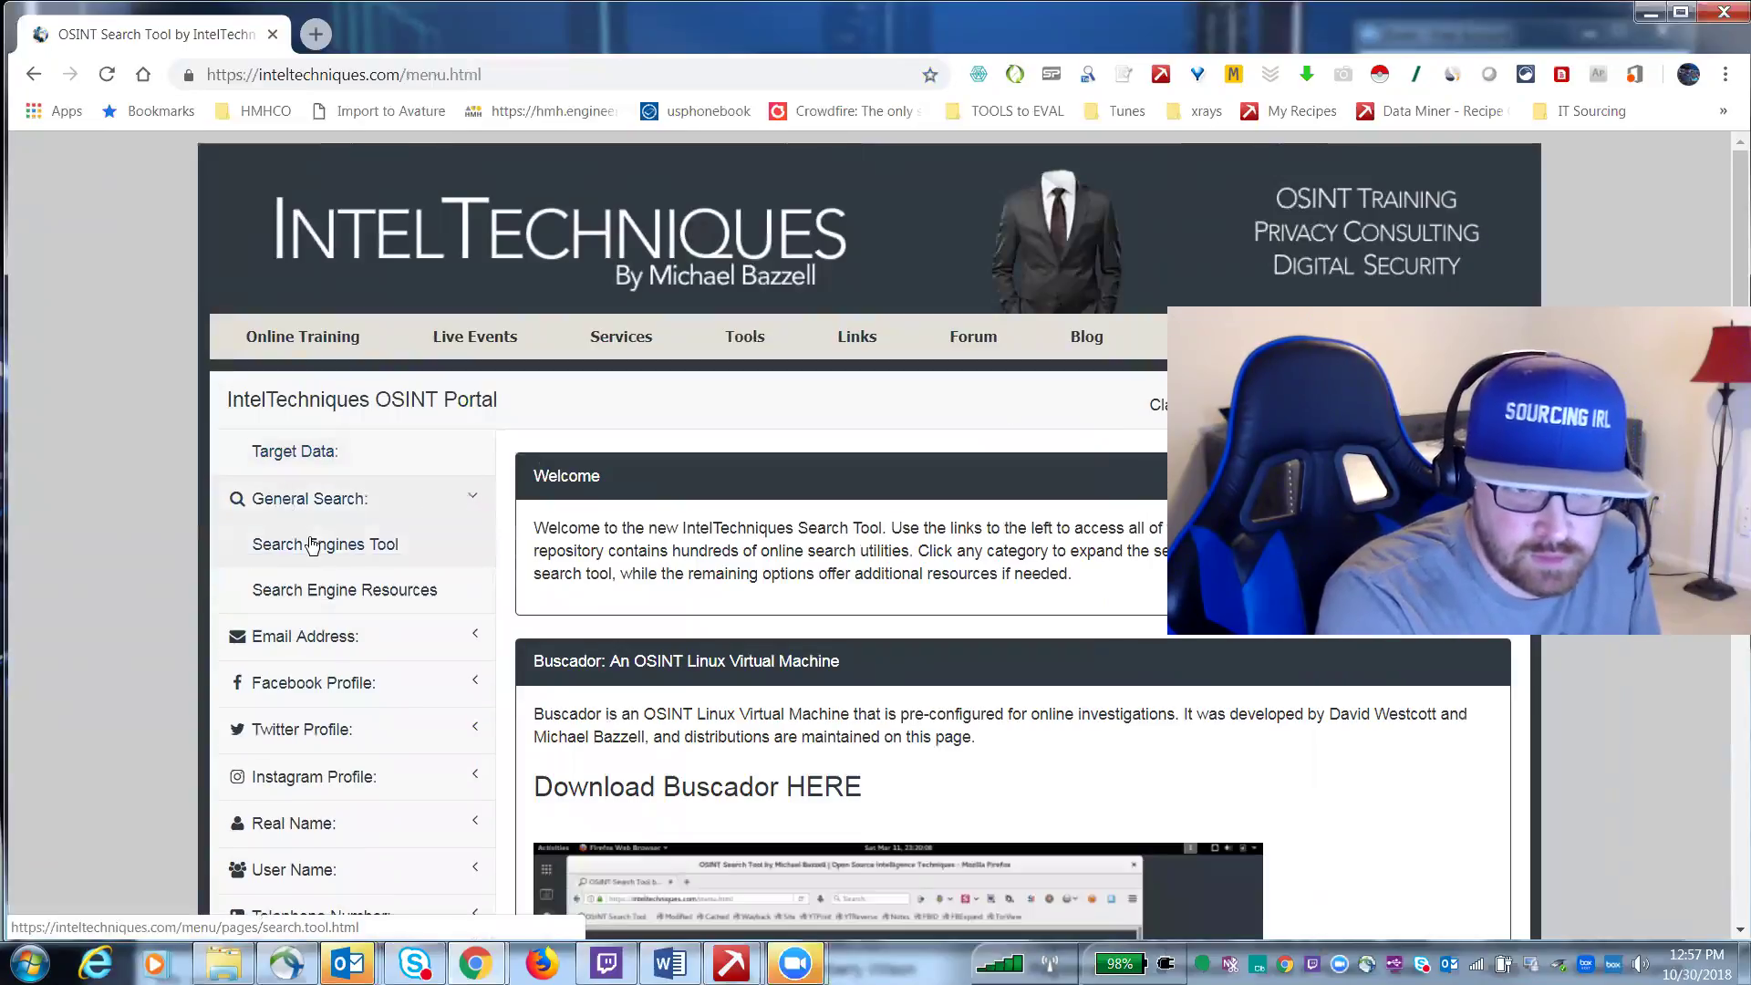
scroll(315, 694, down, 5)
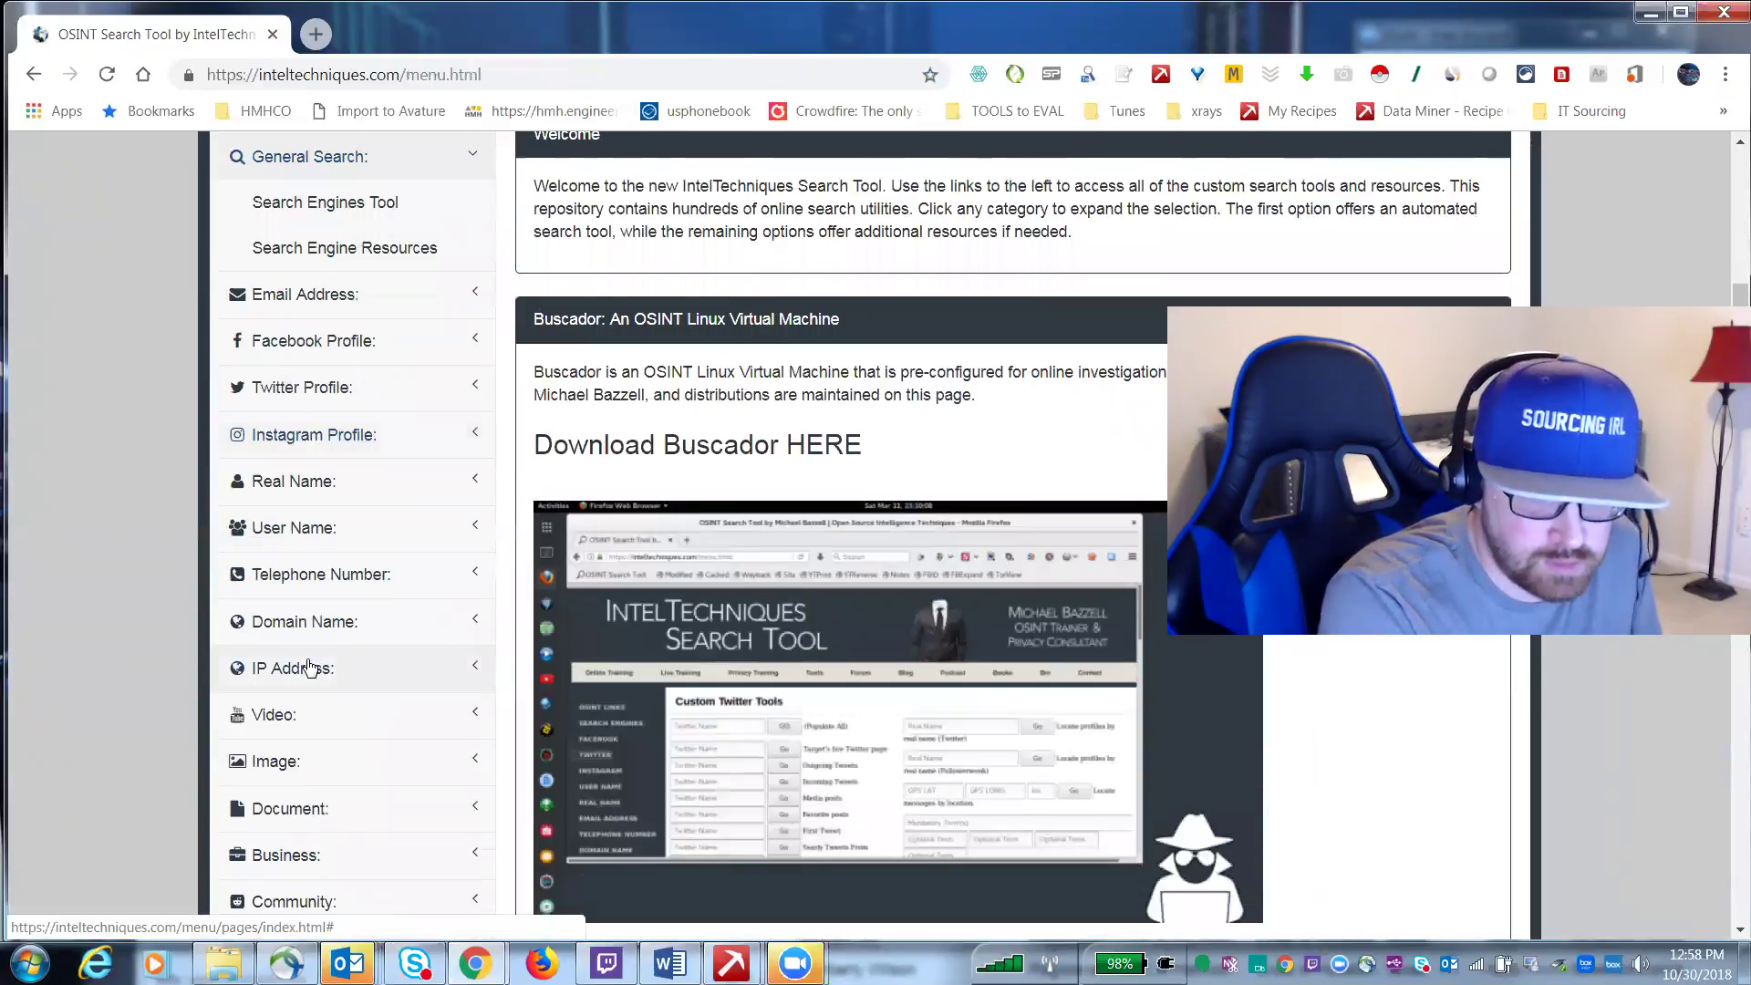
scroll(301, 639, up, 5)
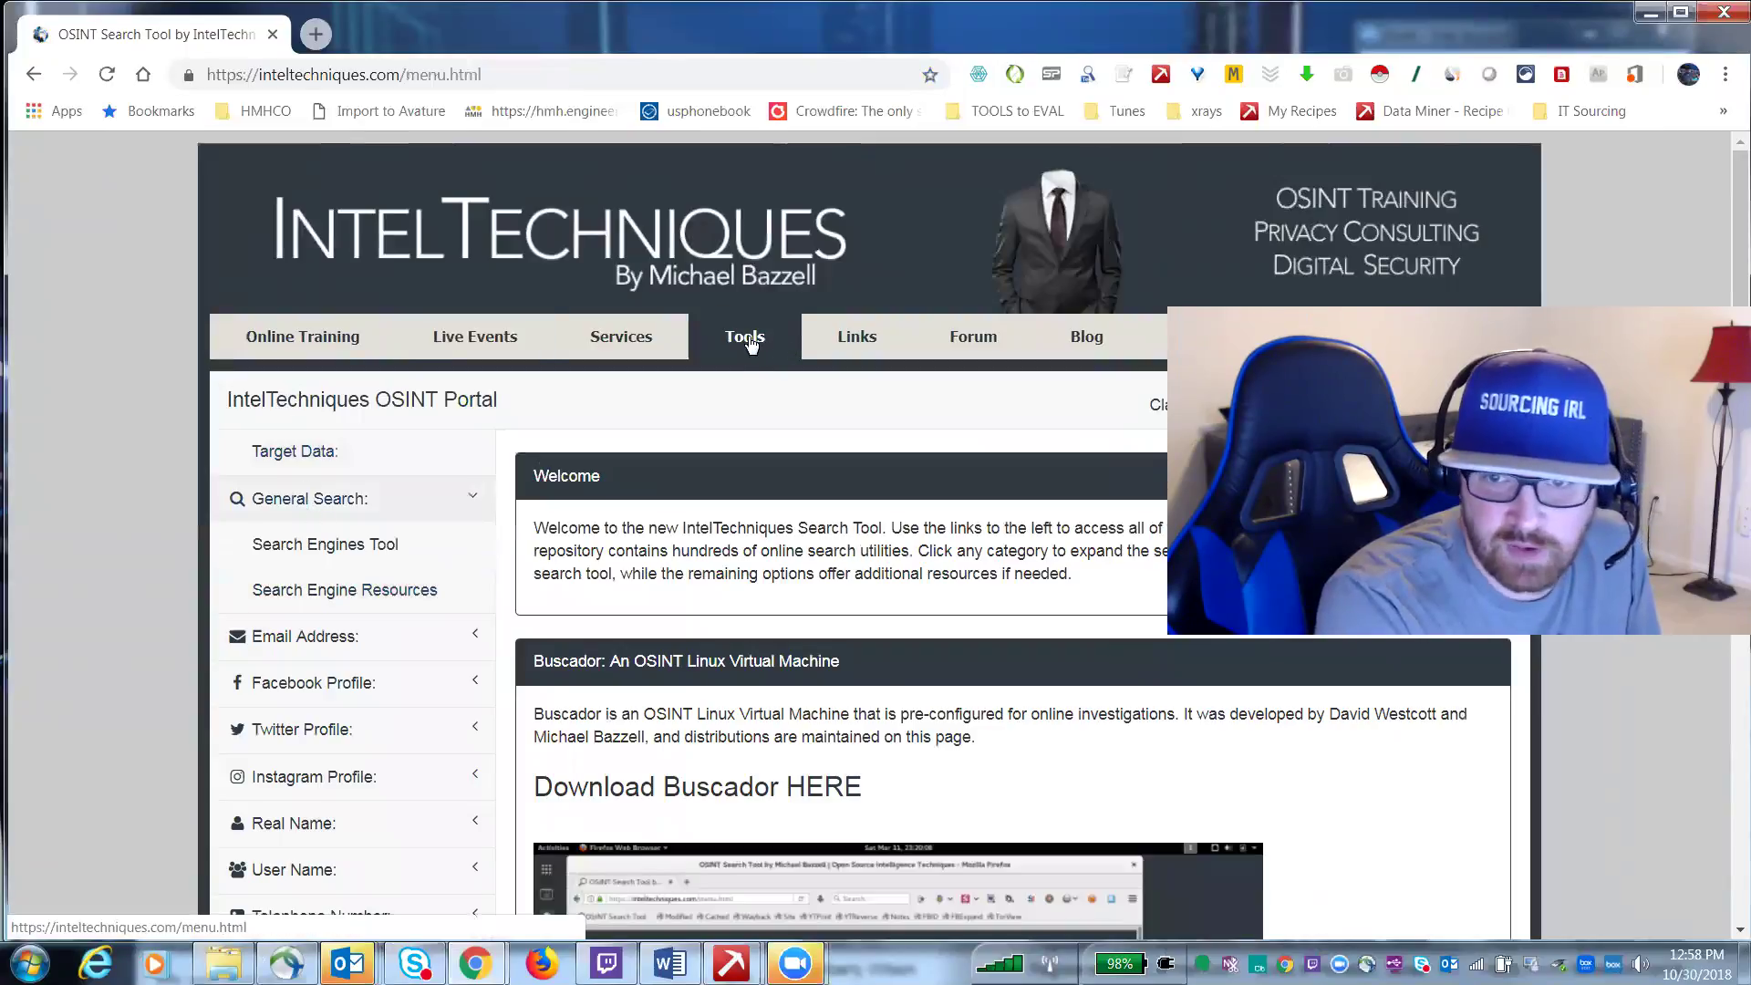
- Browse the Online Links and Resources page, then go back to the OSINT Search Tool portal
click(858, 339)
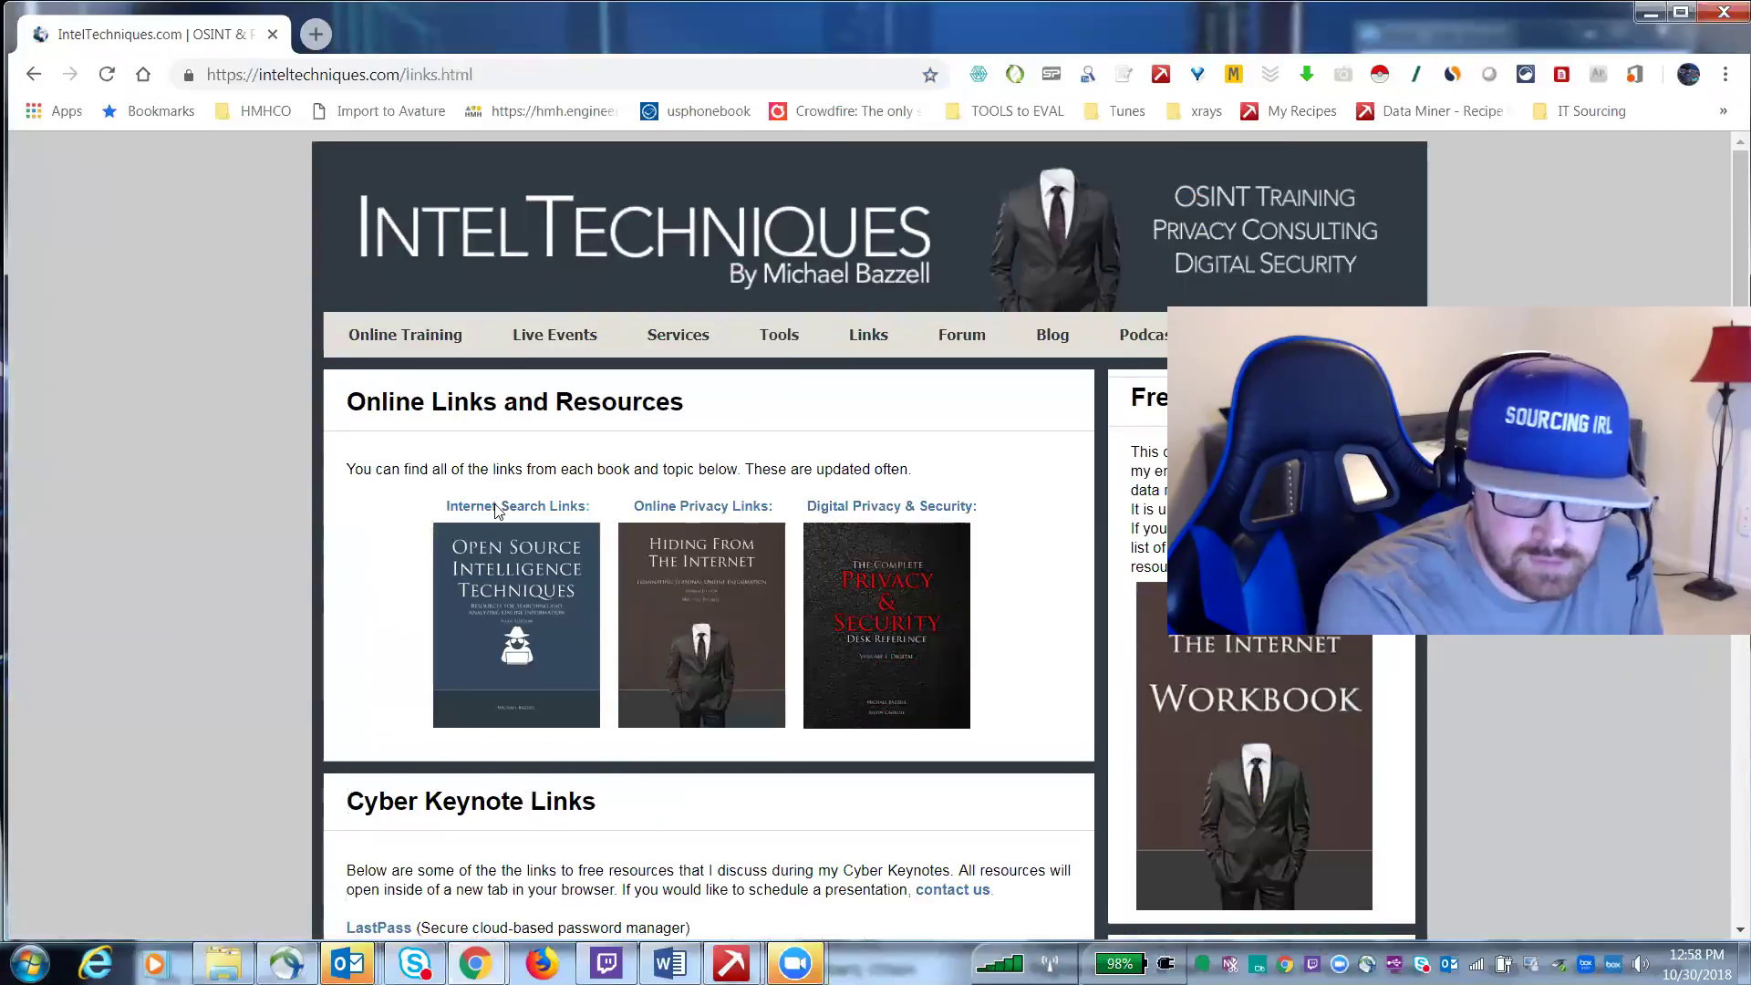
scroll(501, 508, down, 3)
scroll(969, 395, up, 3)
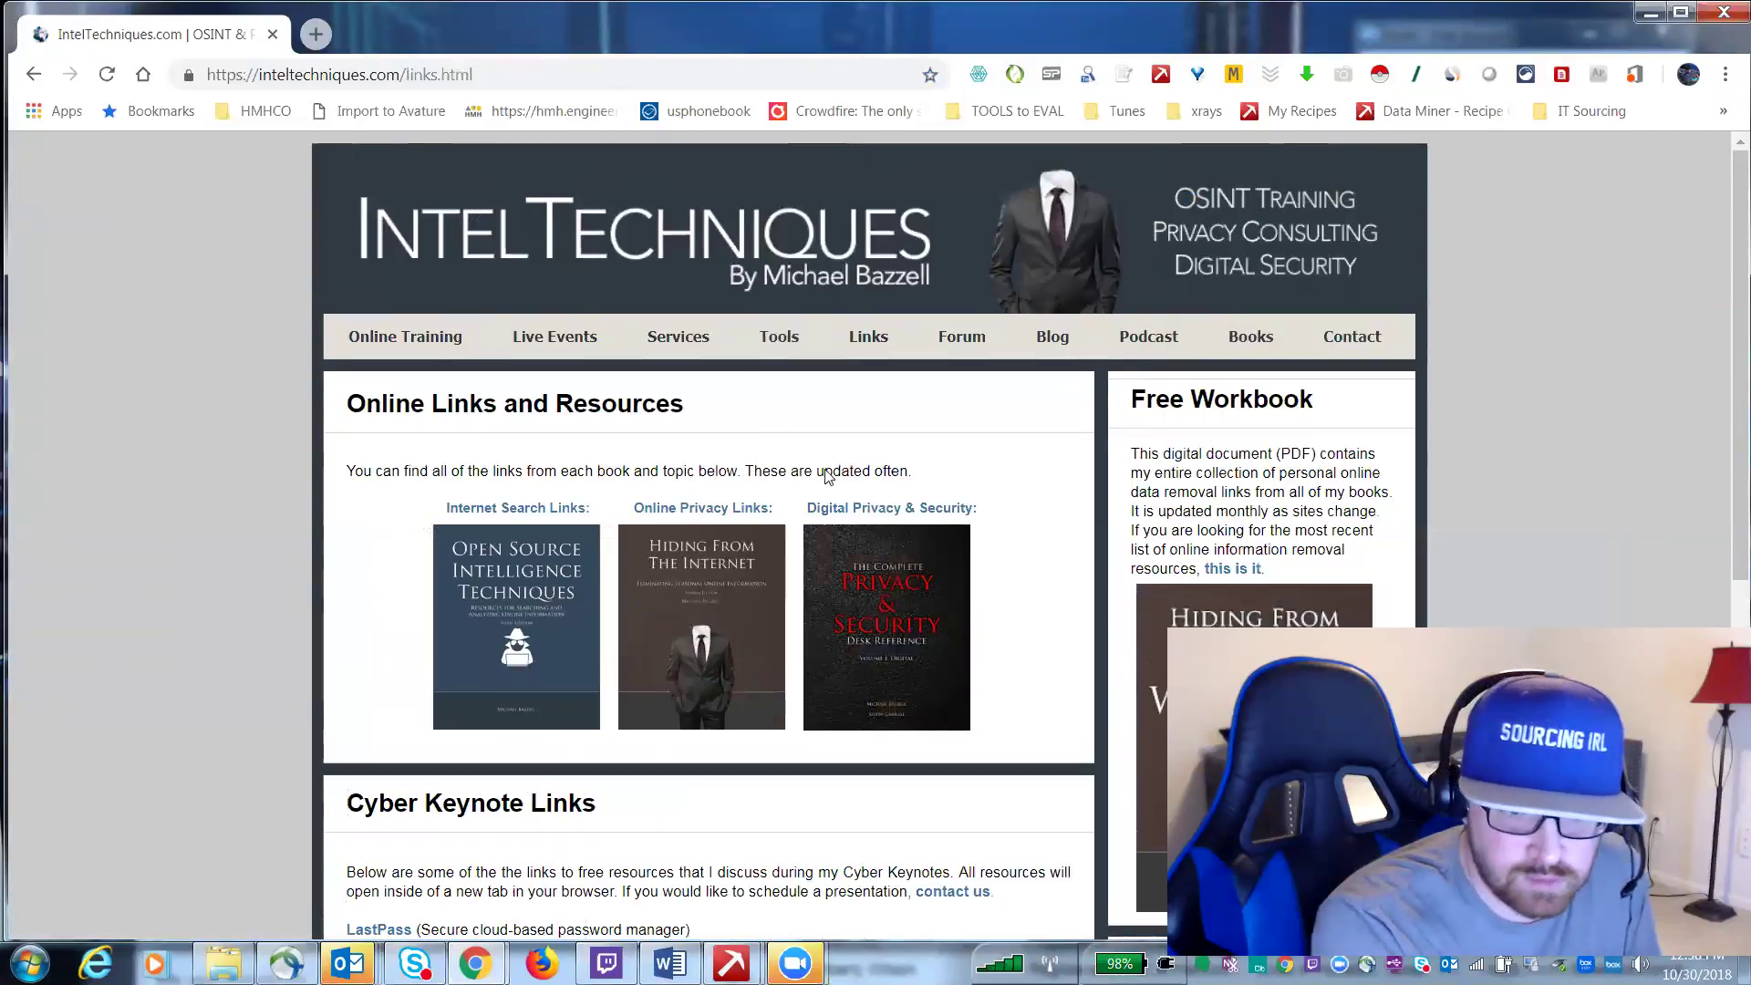
scroll(826, 474, down, 5)
scroll(808, 507, up, 5)
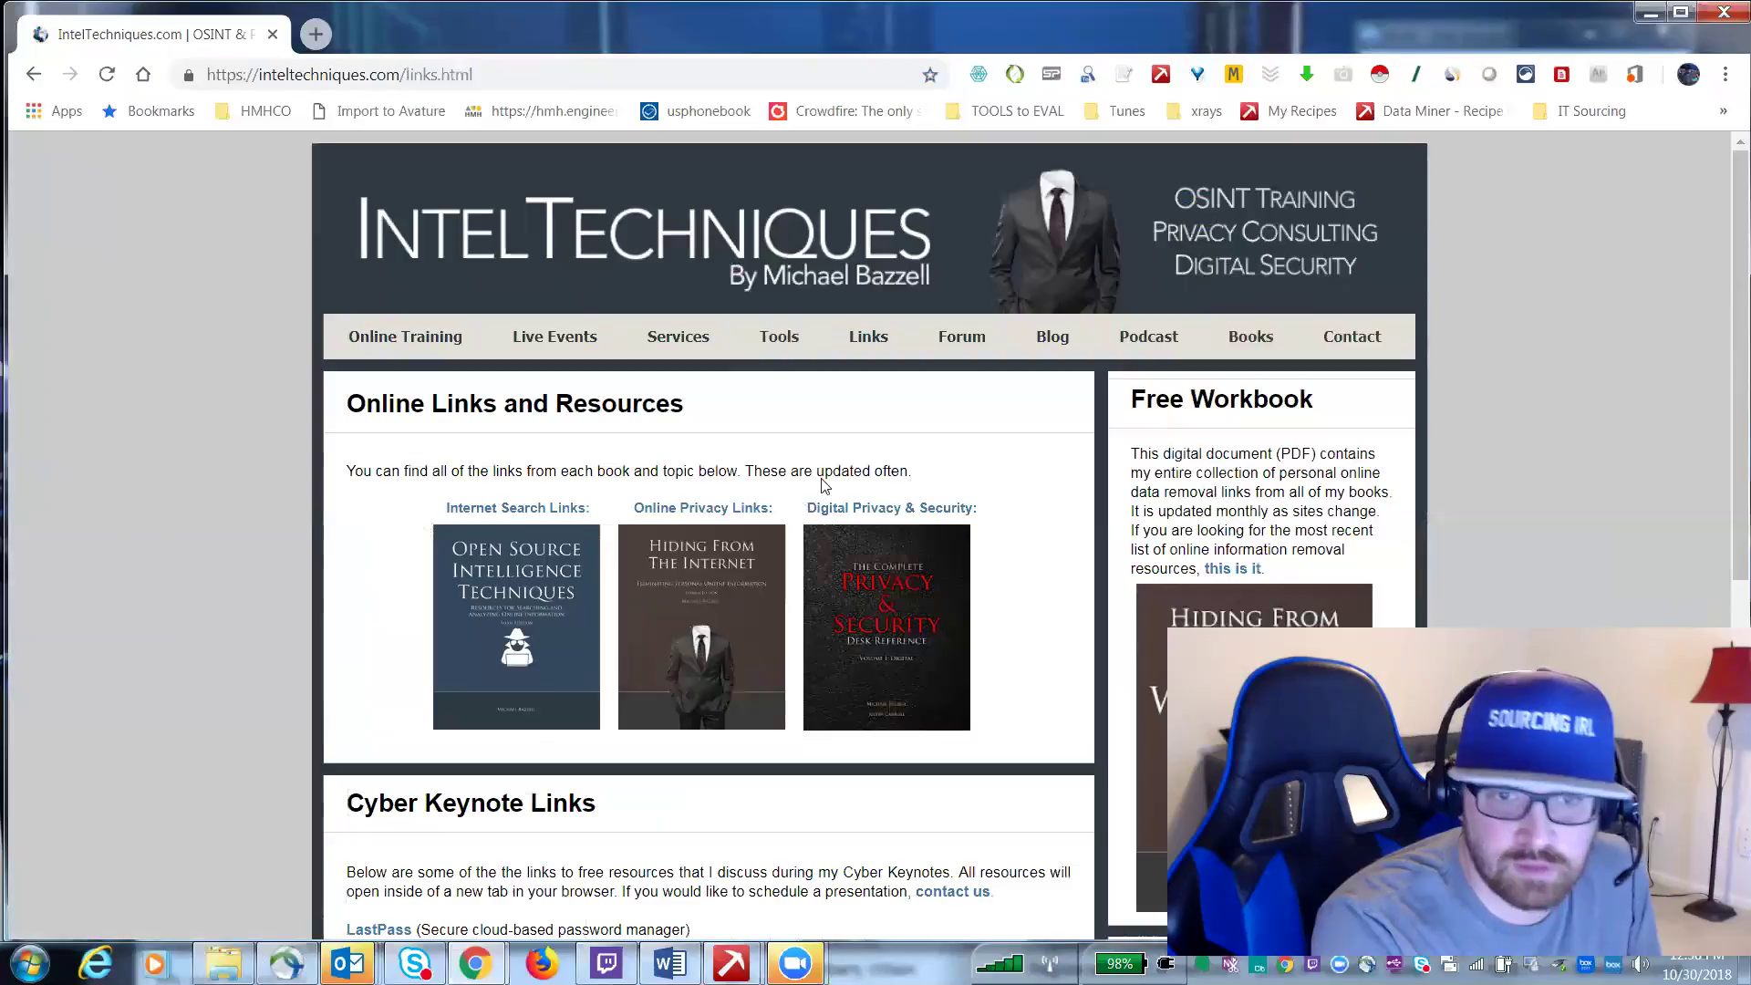
click(776, 340)
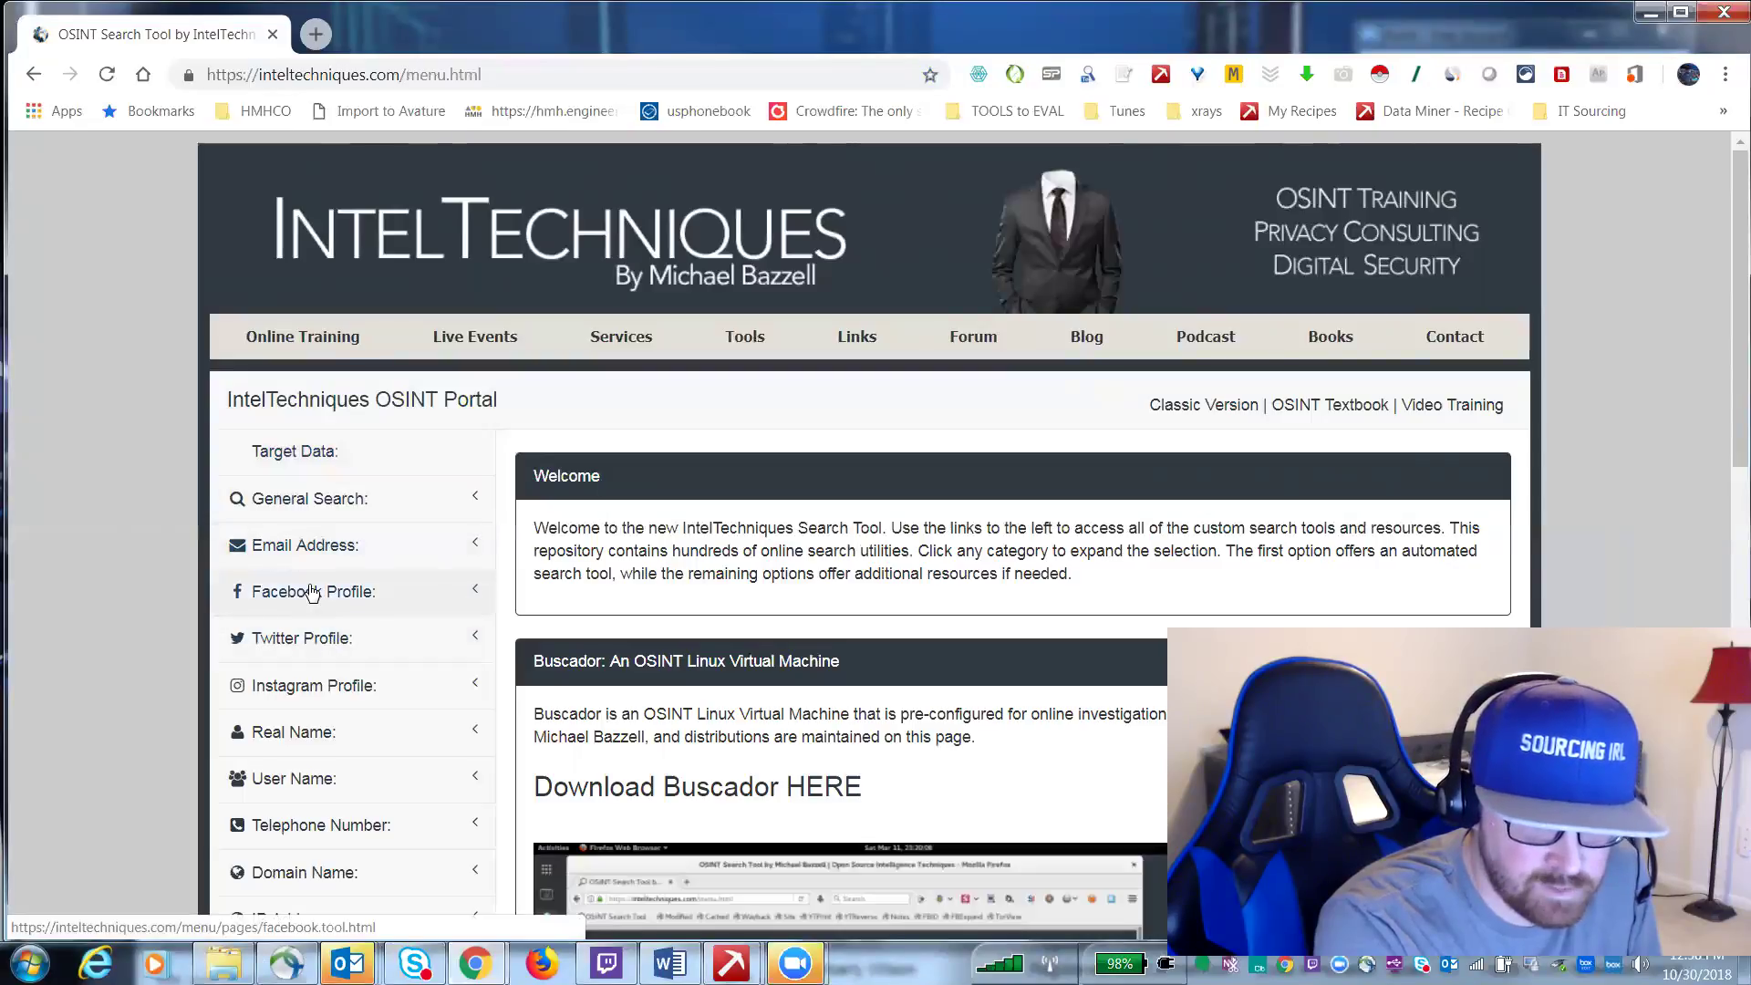
- Expand Facebook Profile, open the Facebook Tool, and scan its Facebook Profile Search form
click(308, 591)
click(285, 647)
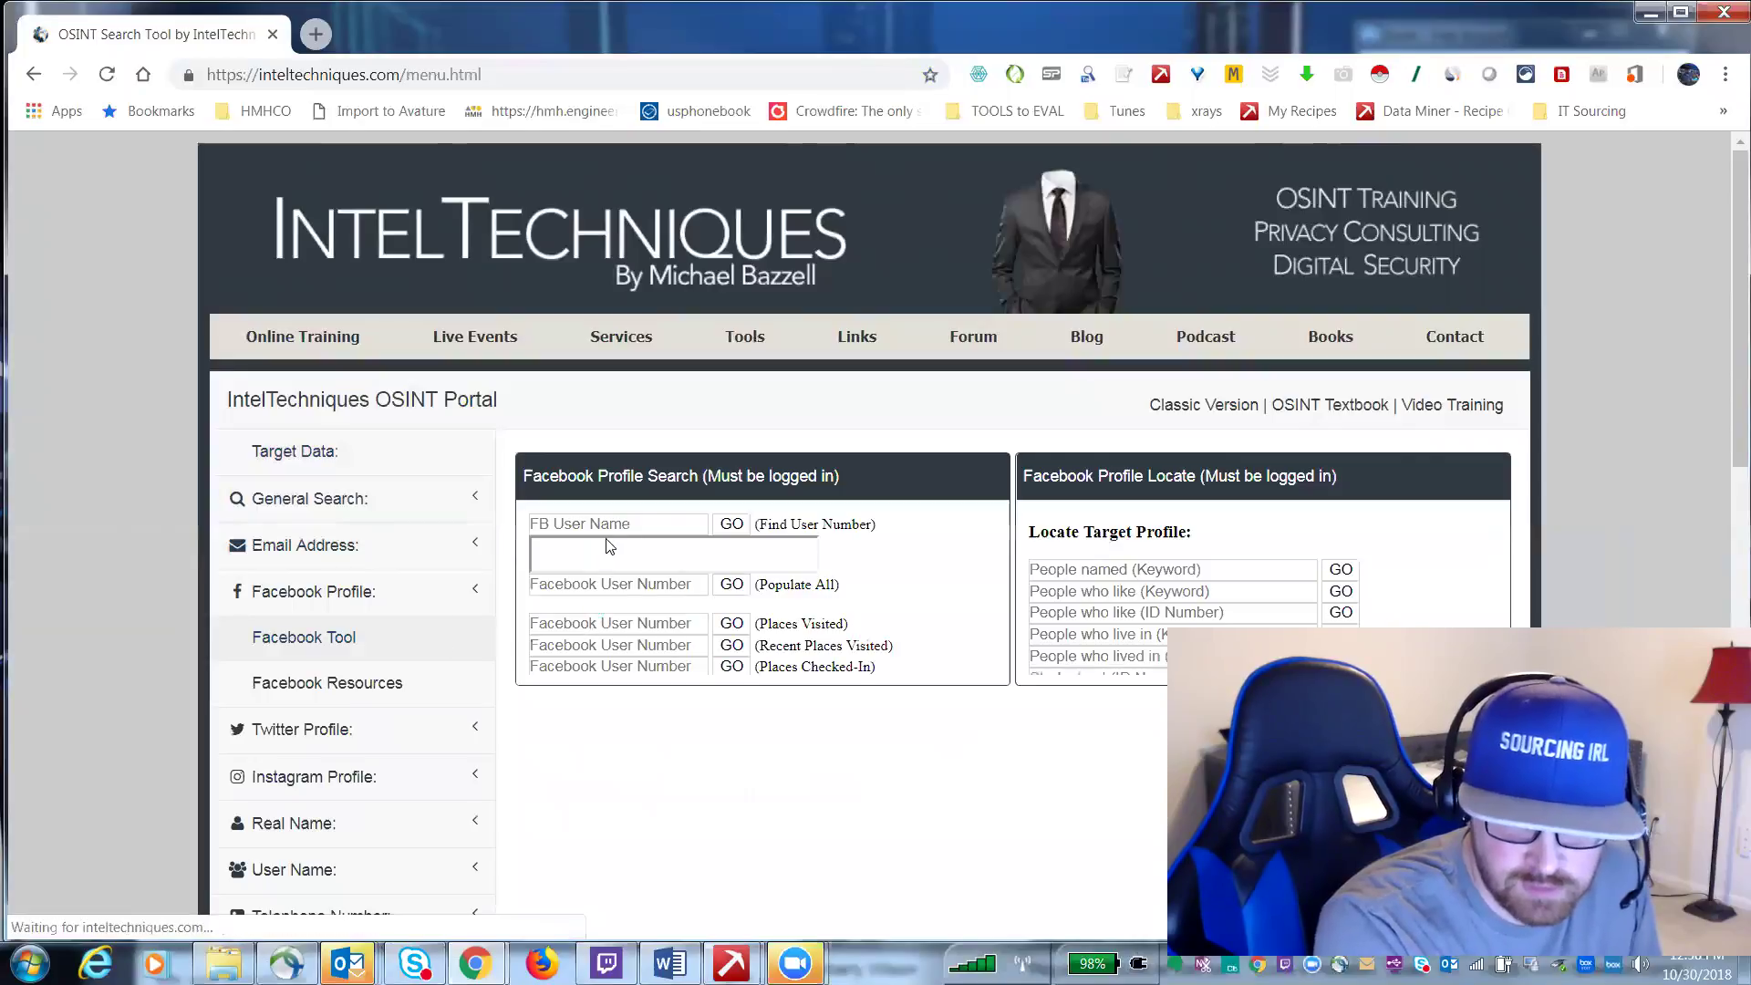
click(628, 588)
scroll(774, 629, down, 4)
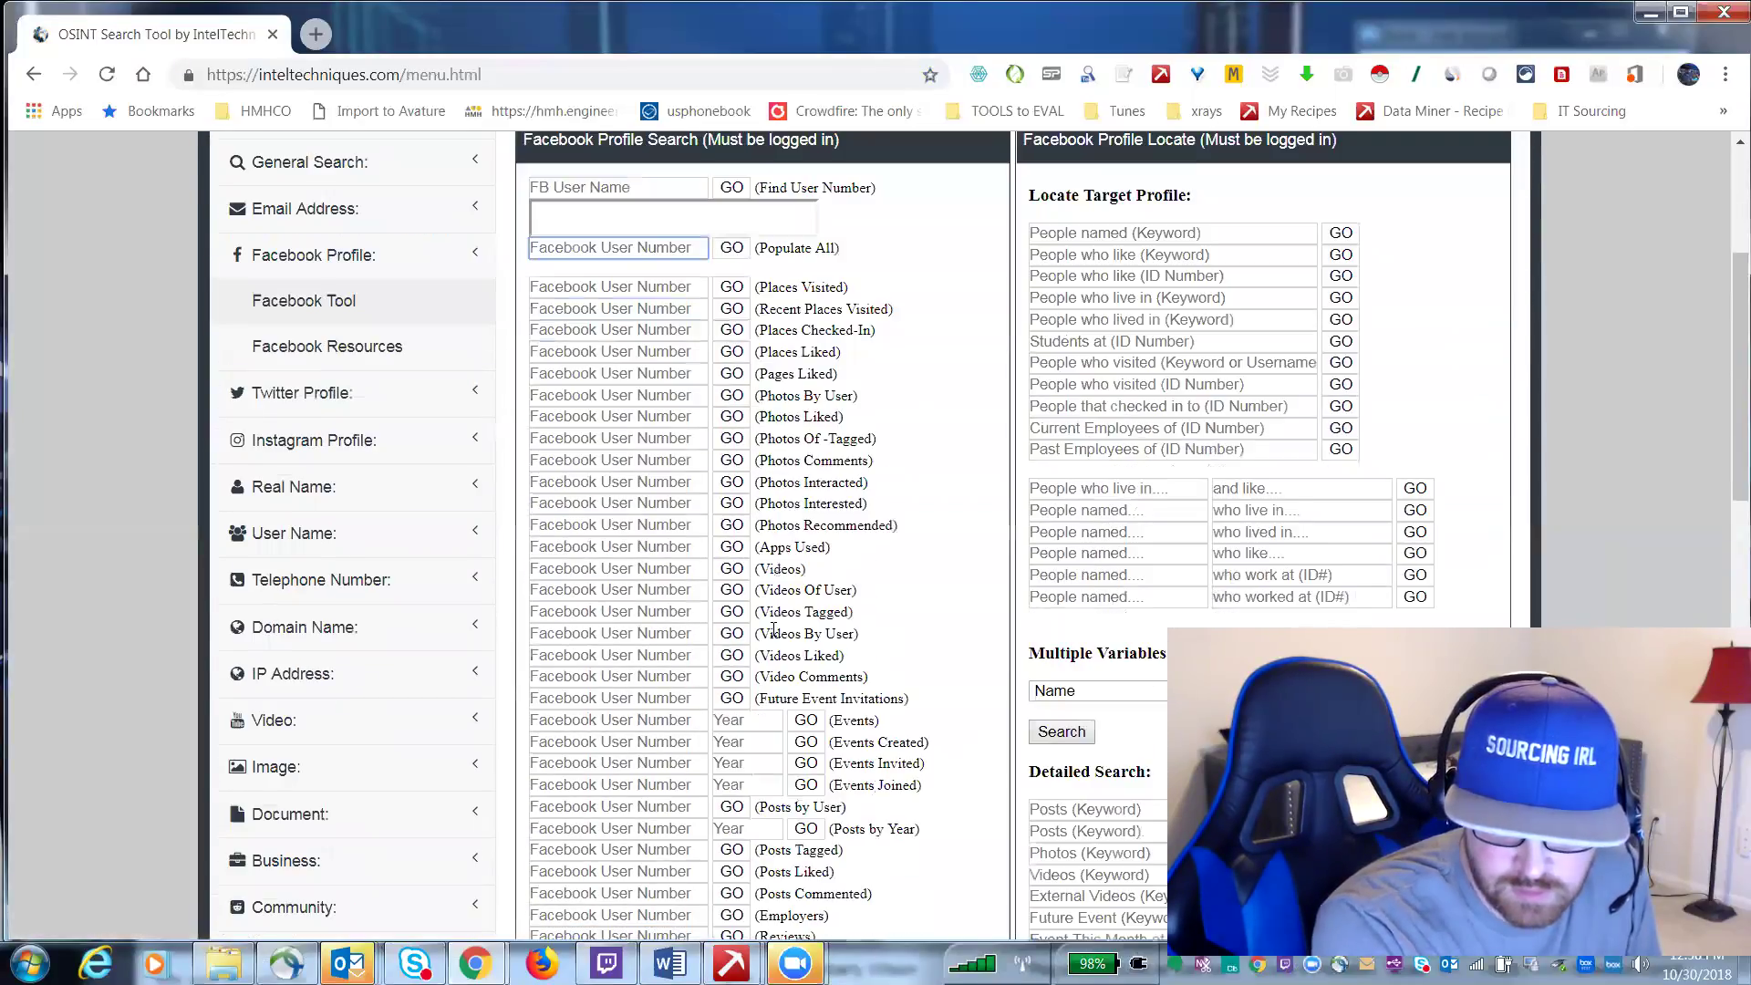
scroll(773, 630, down, 7)
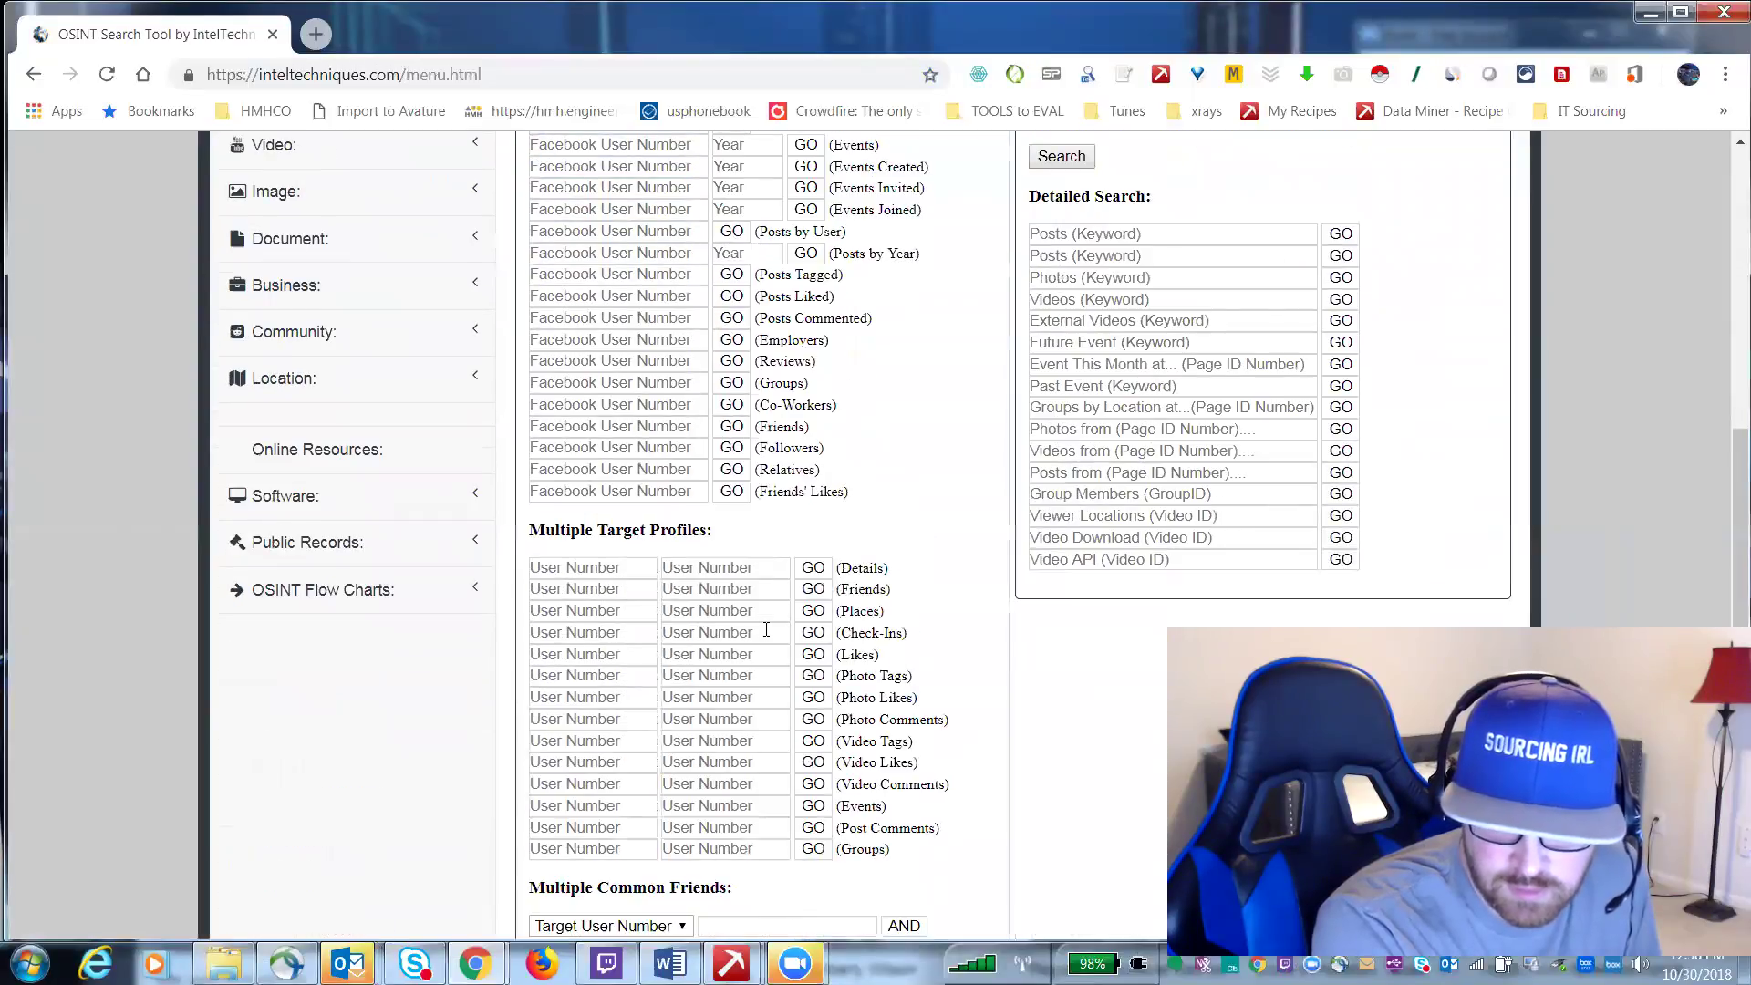
scroll(792, 629, down, 1)
scroll(793, 636, up, 3)
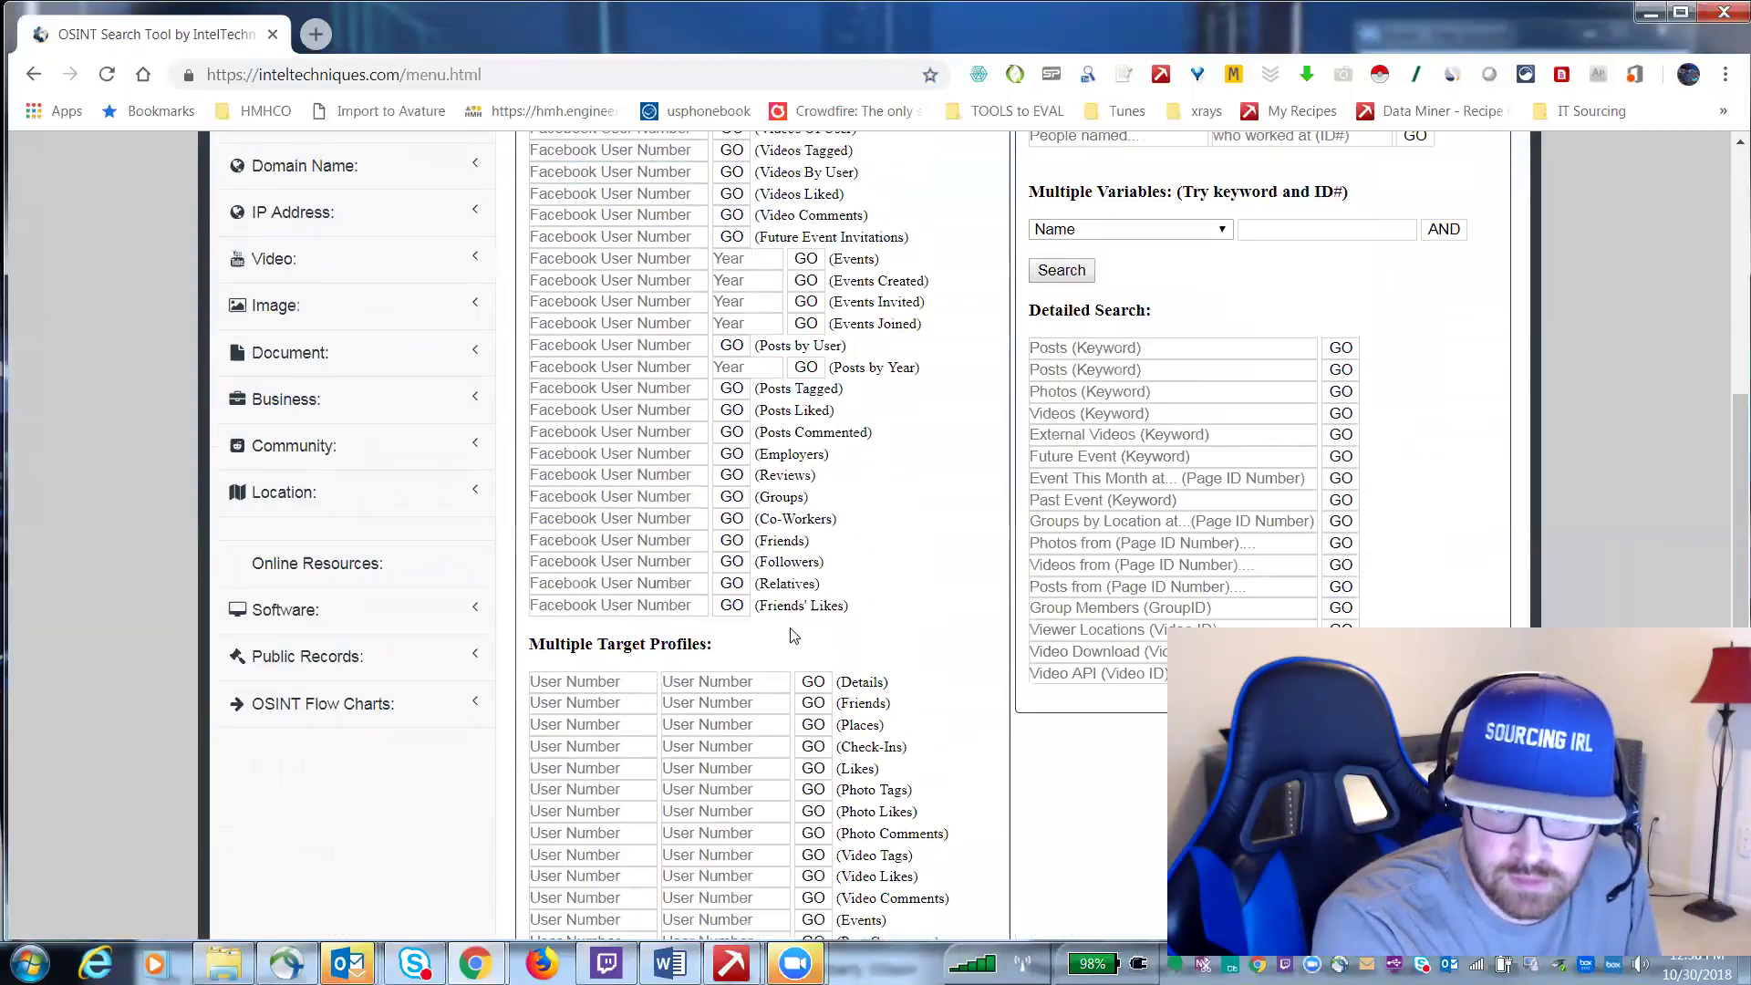
scroll(1124, 605, up, 3)
scroll(1141, 578, up, 6)
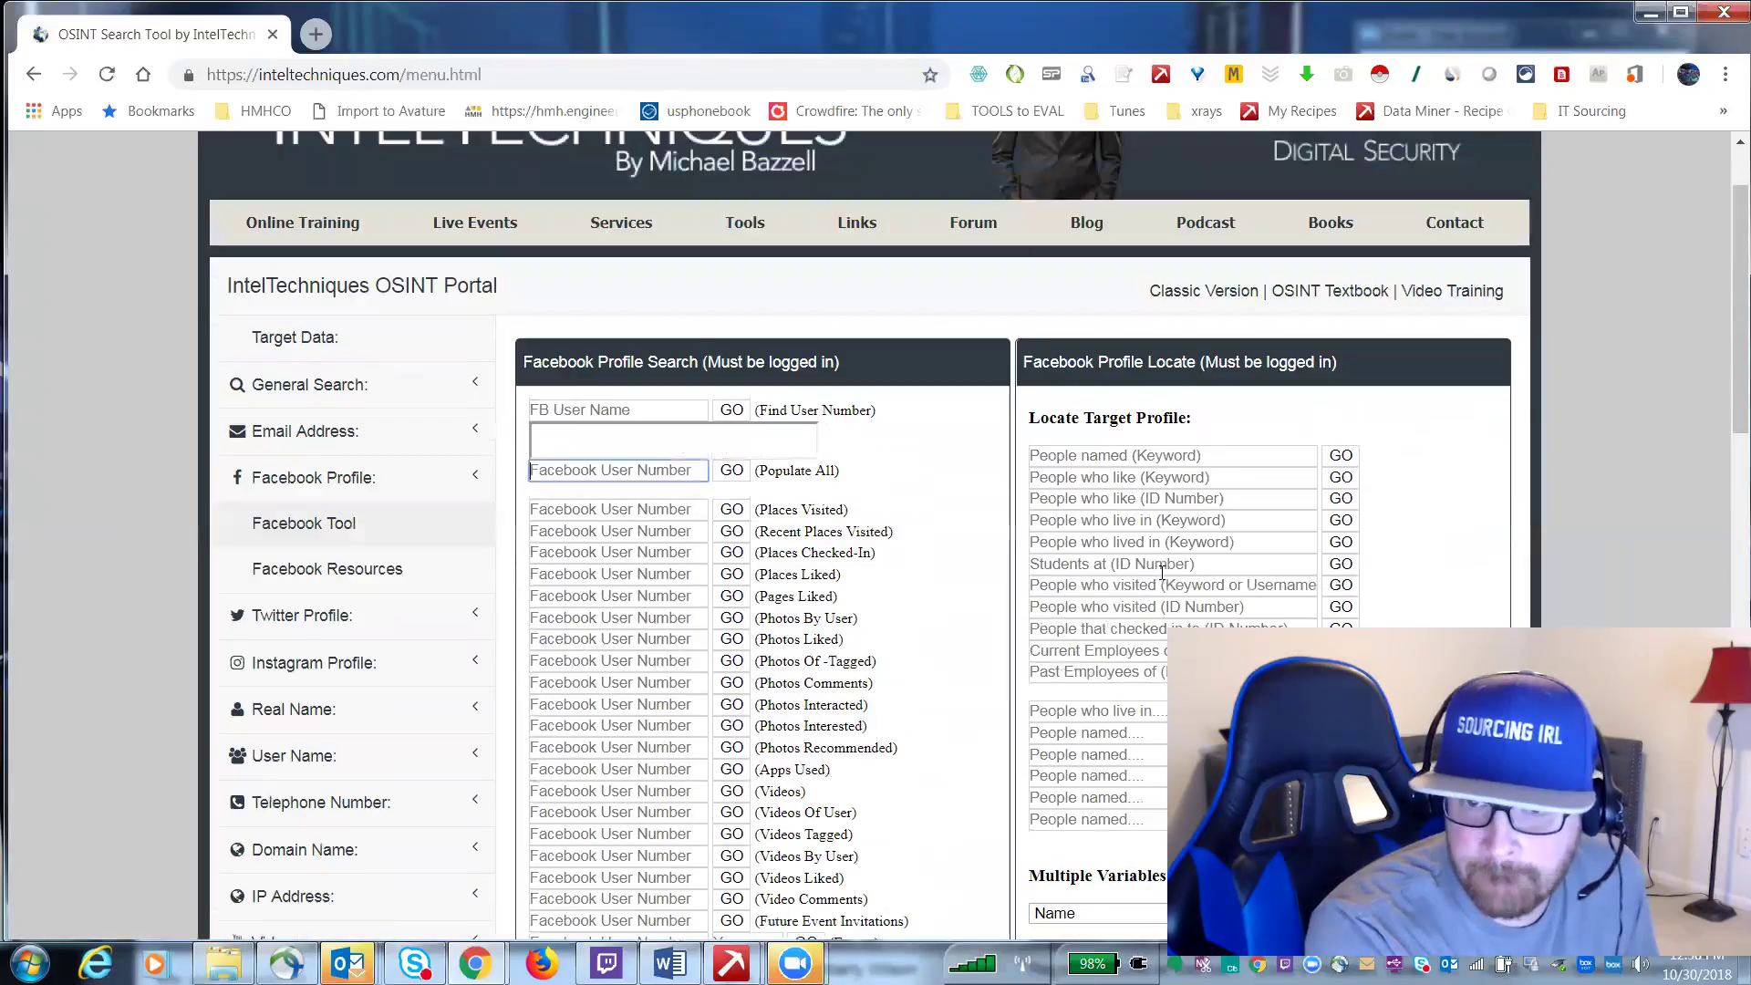
- Scroll to the Facebook Profile Locate panel and select the People who lived in (Keyword) field
scroll(1155, 486, down, 9)
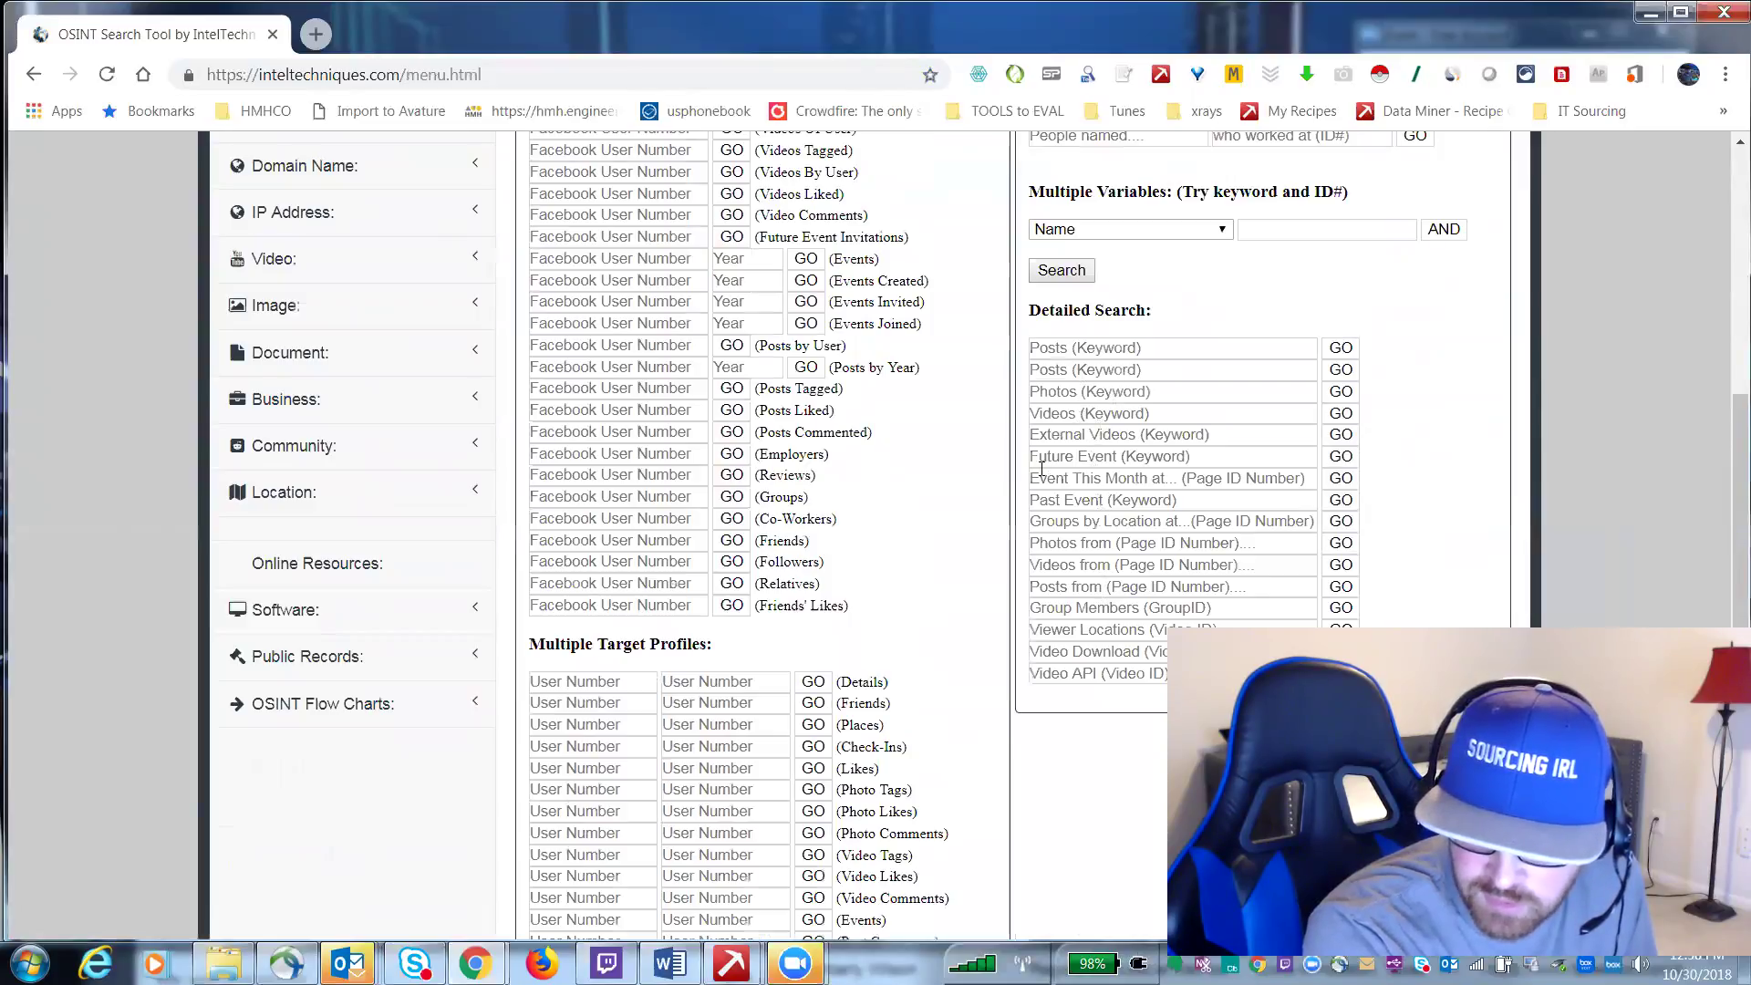
scroll(966, 585, down, 6)
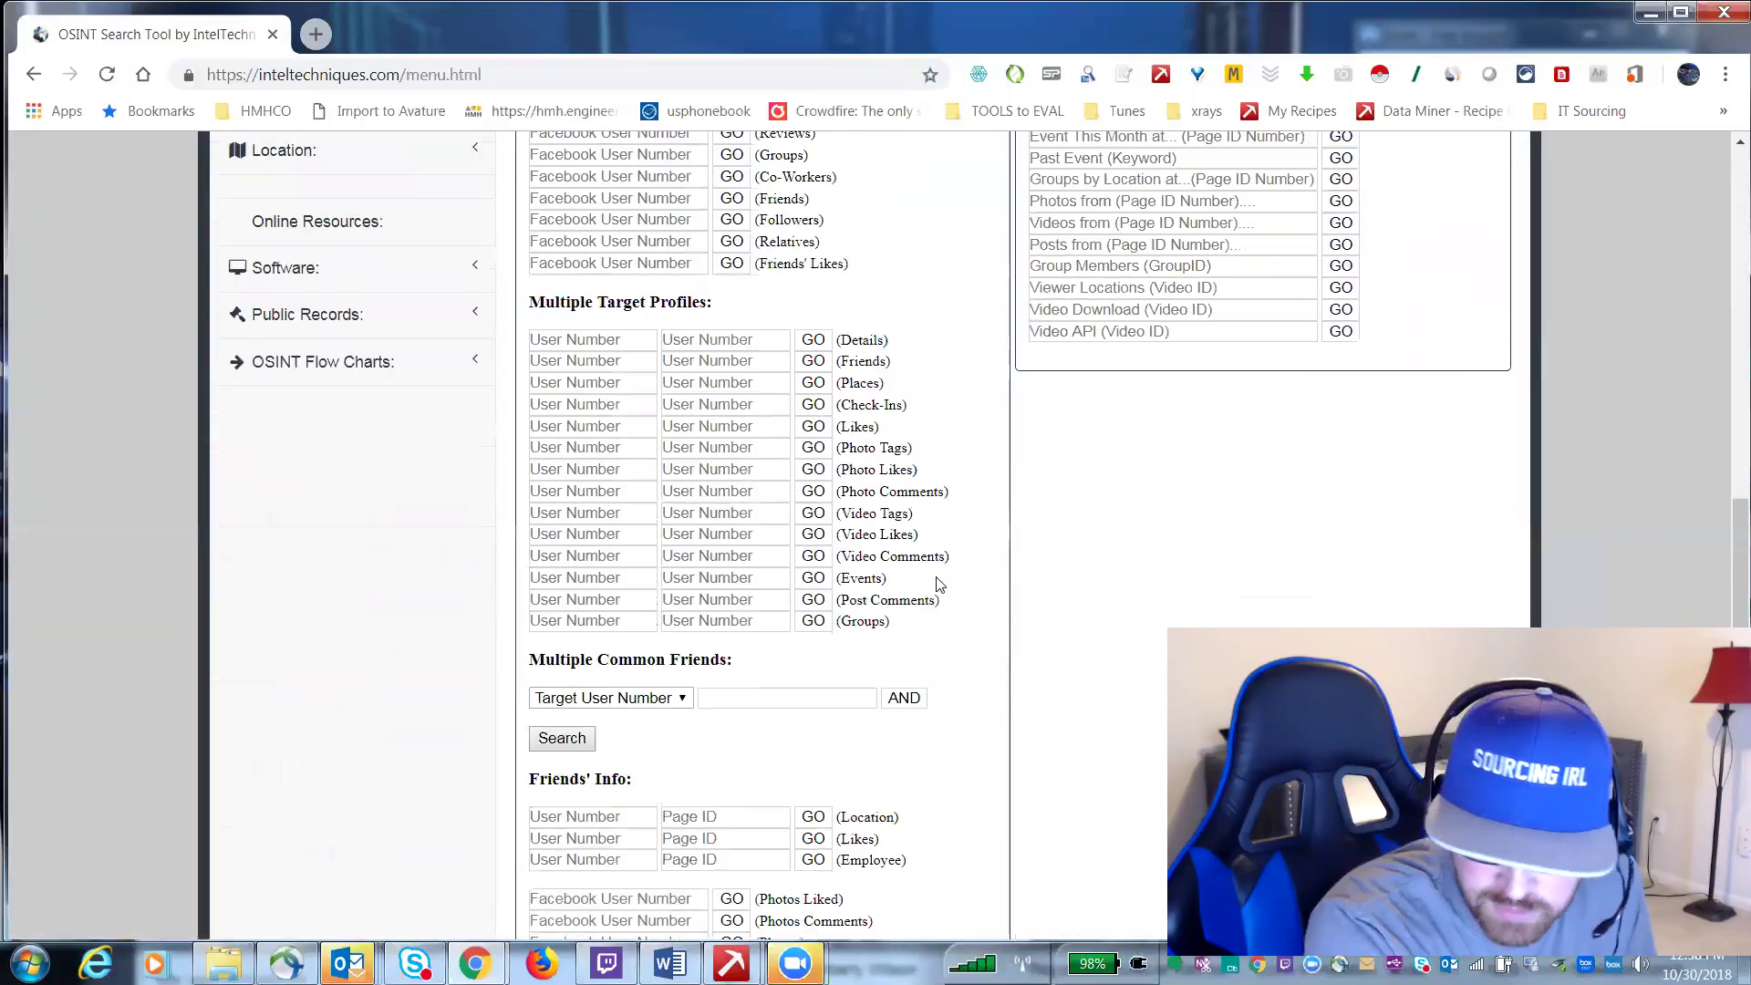
scroll(929, 584, down, 4)
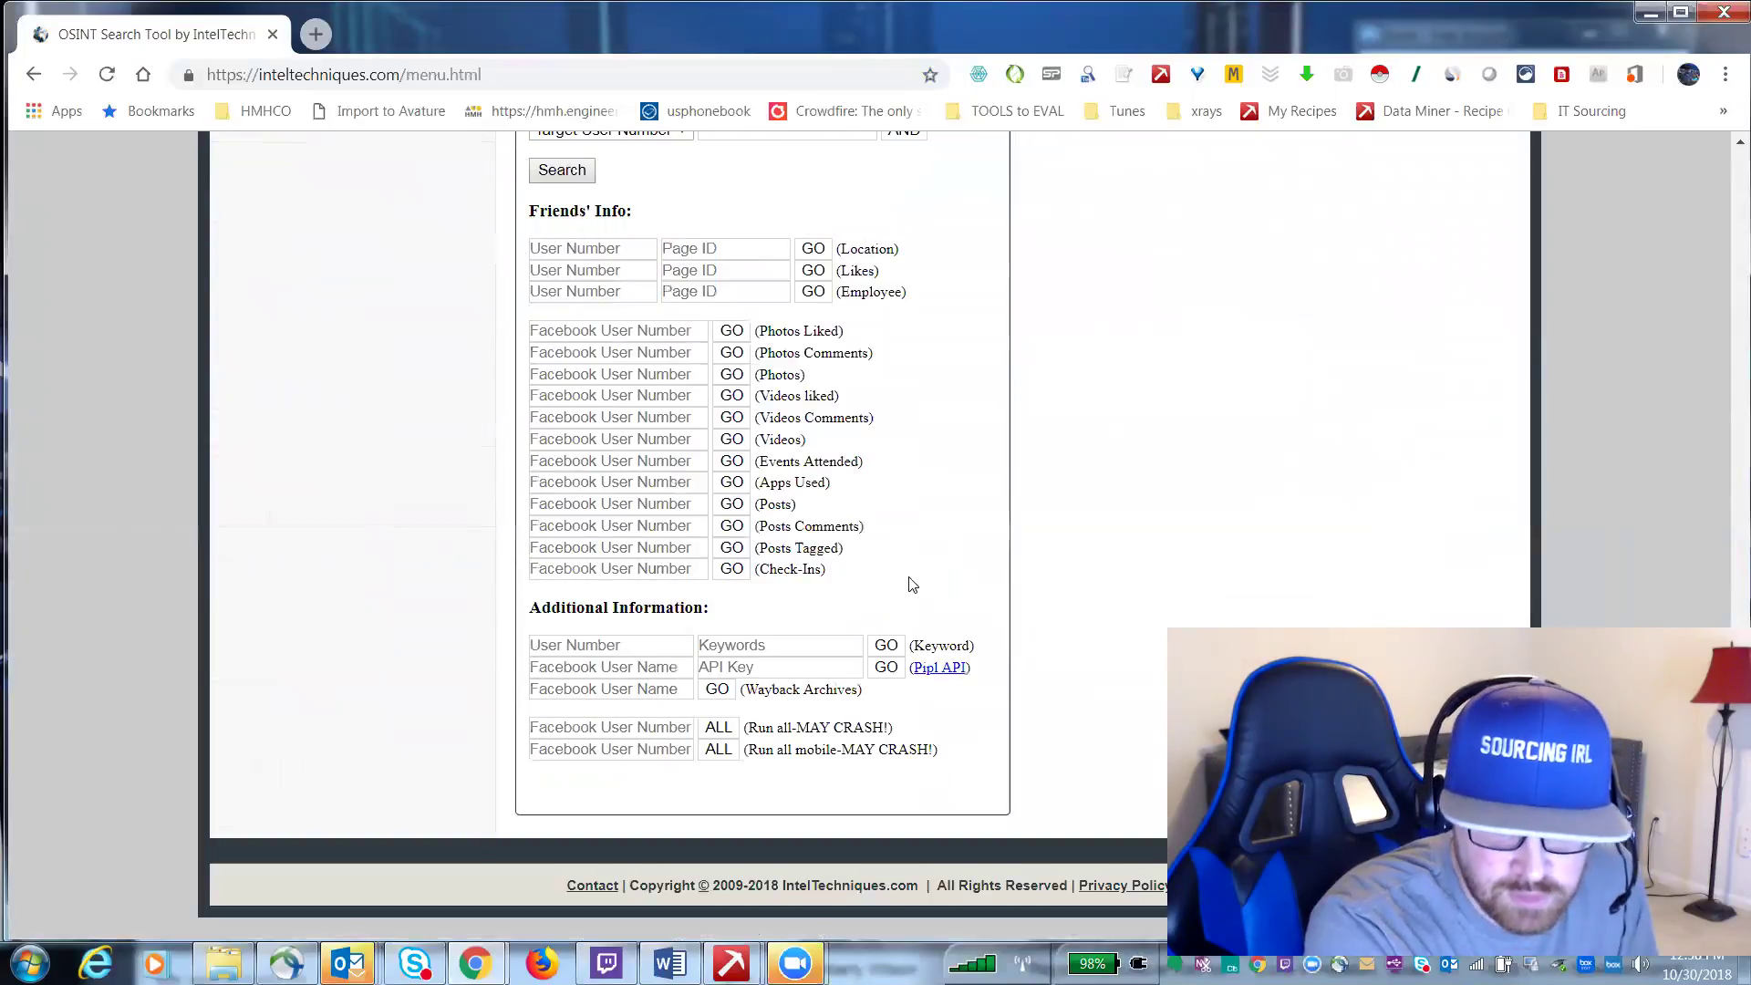
scroll(912, 584, up, 11)
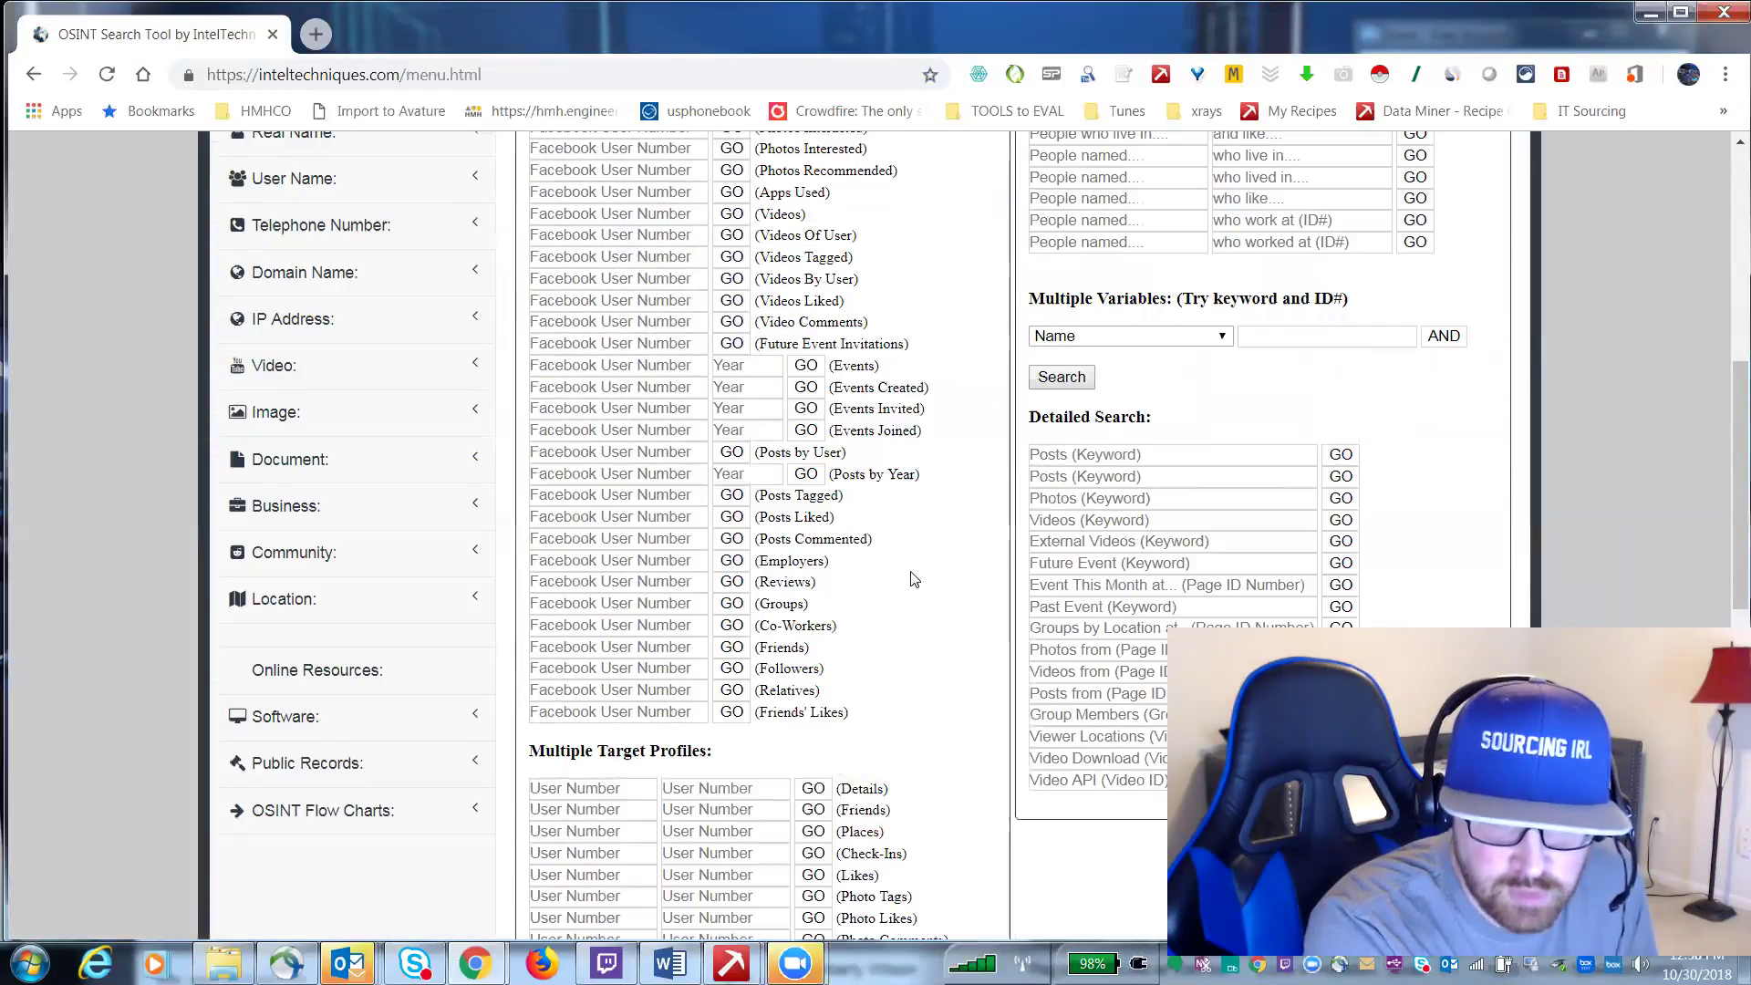
scroll(912, 580, up, 5)
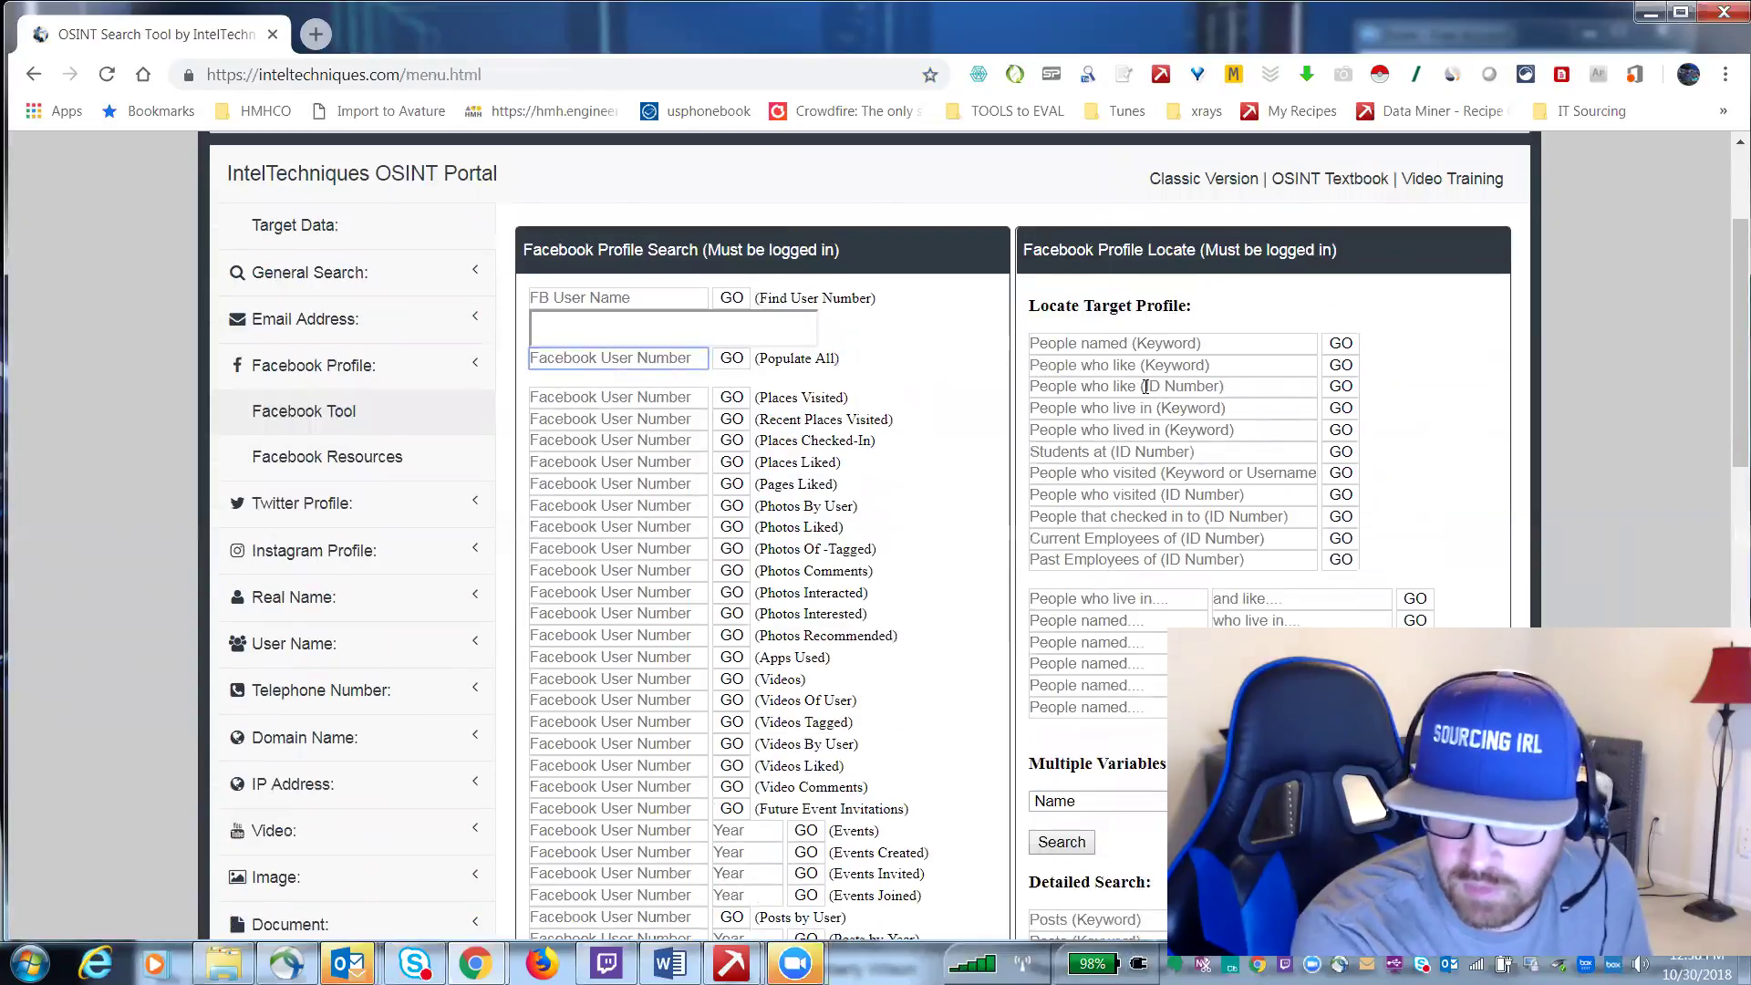
click(1141, 434)
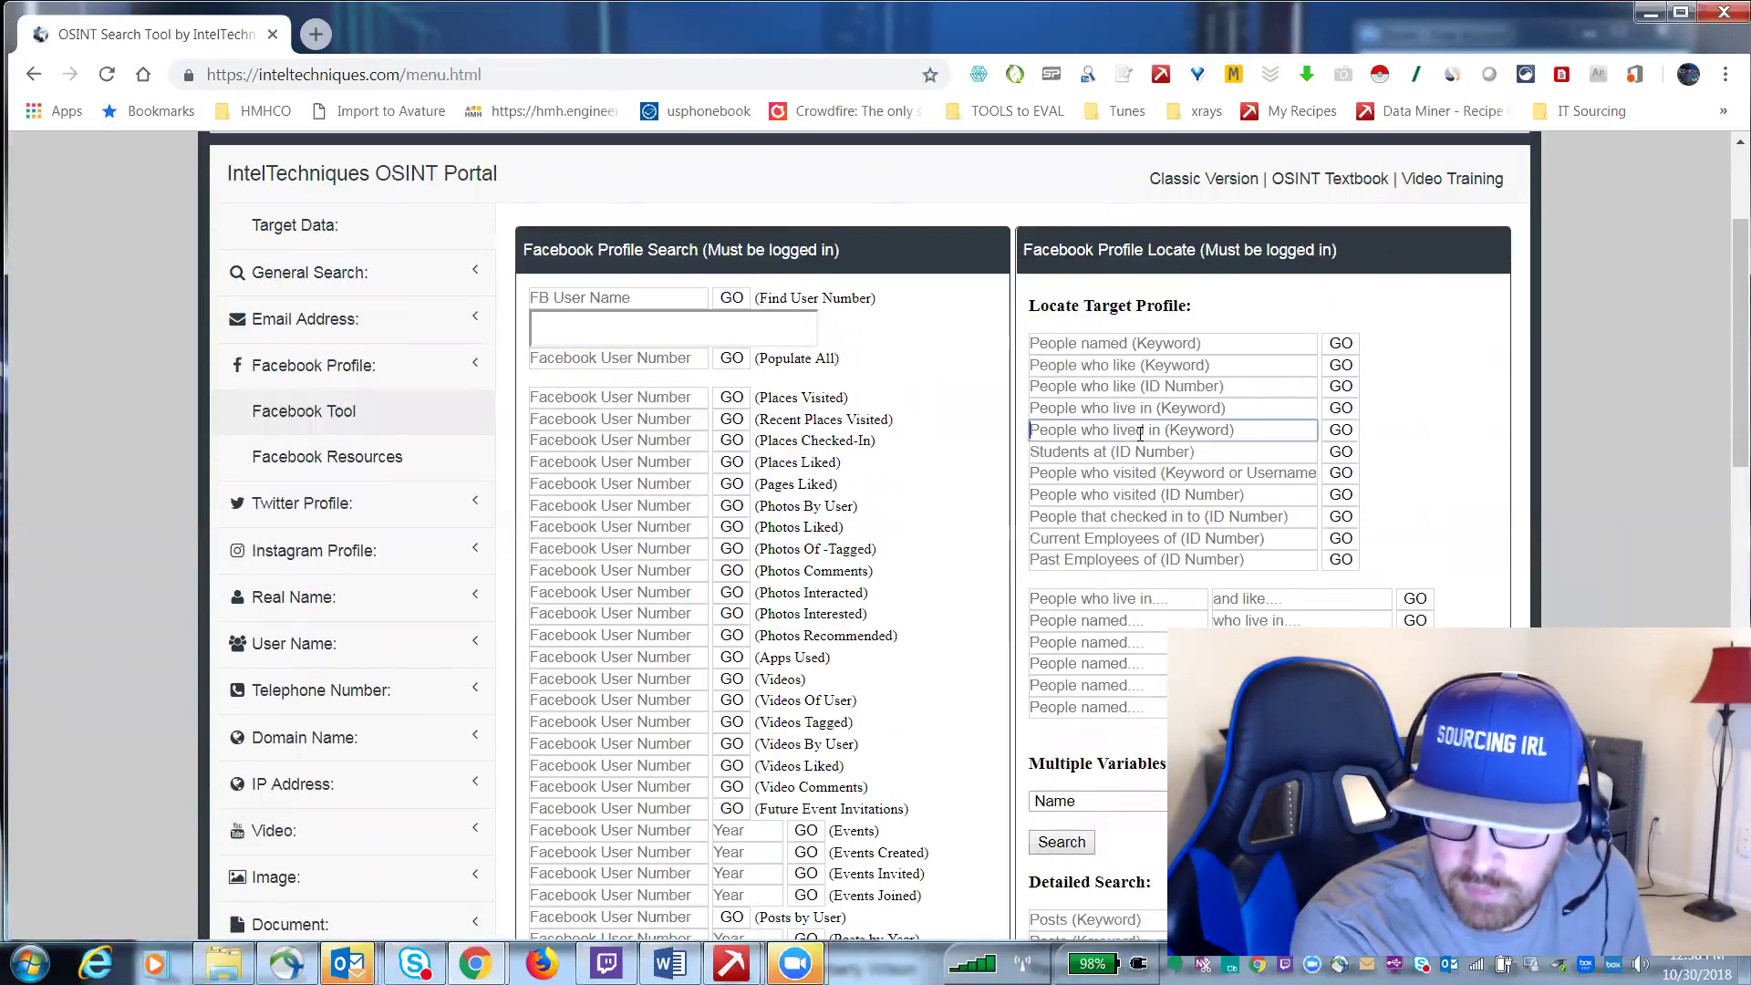
- Enter houston as the lives-in keyword, then select the current employees field
text(houston)
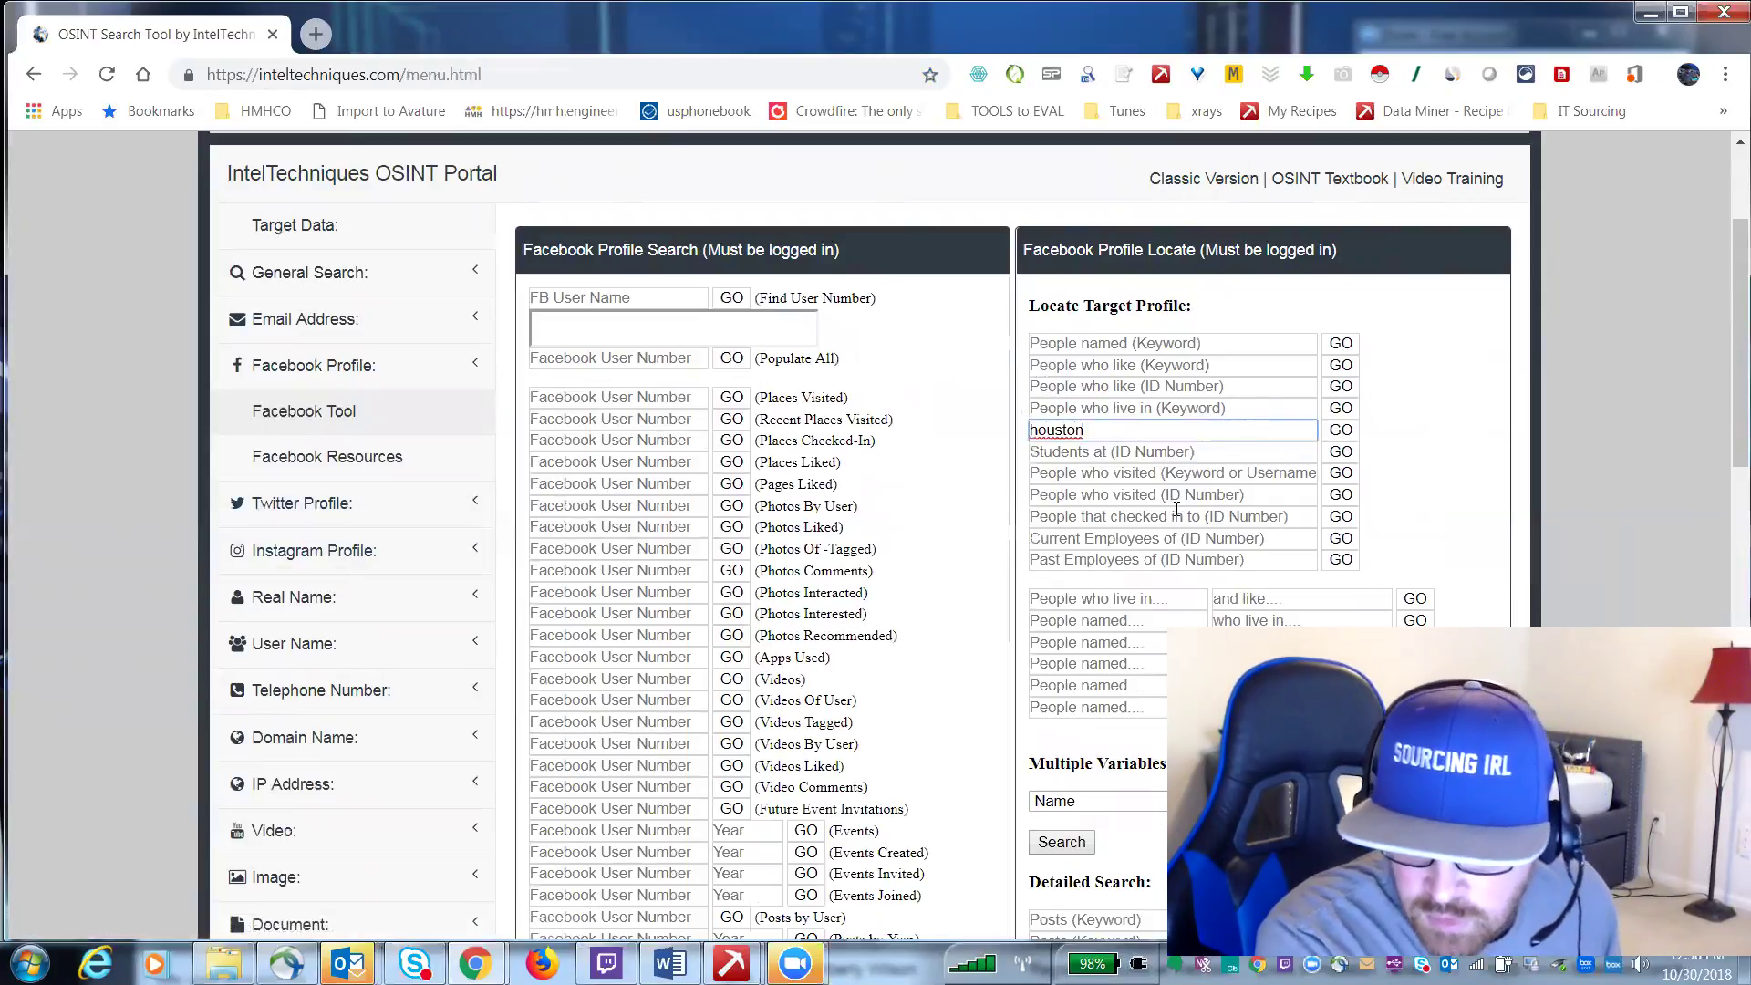
click(1148, 539)
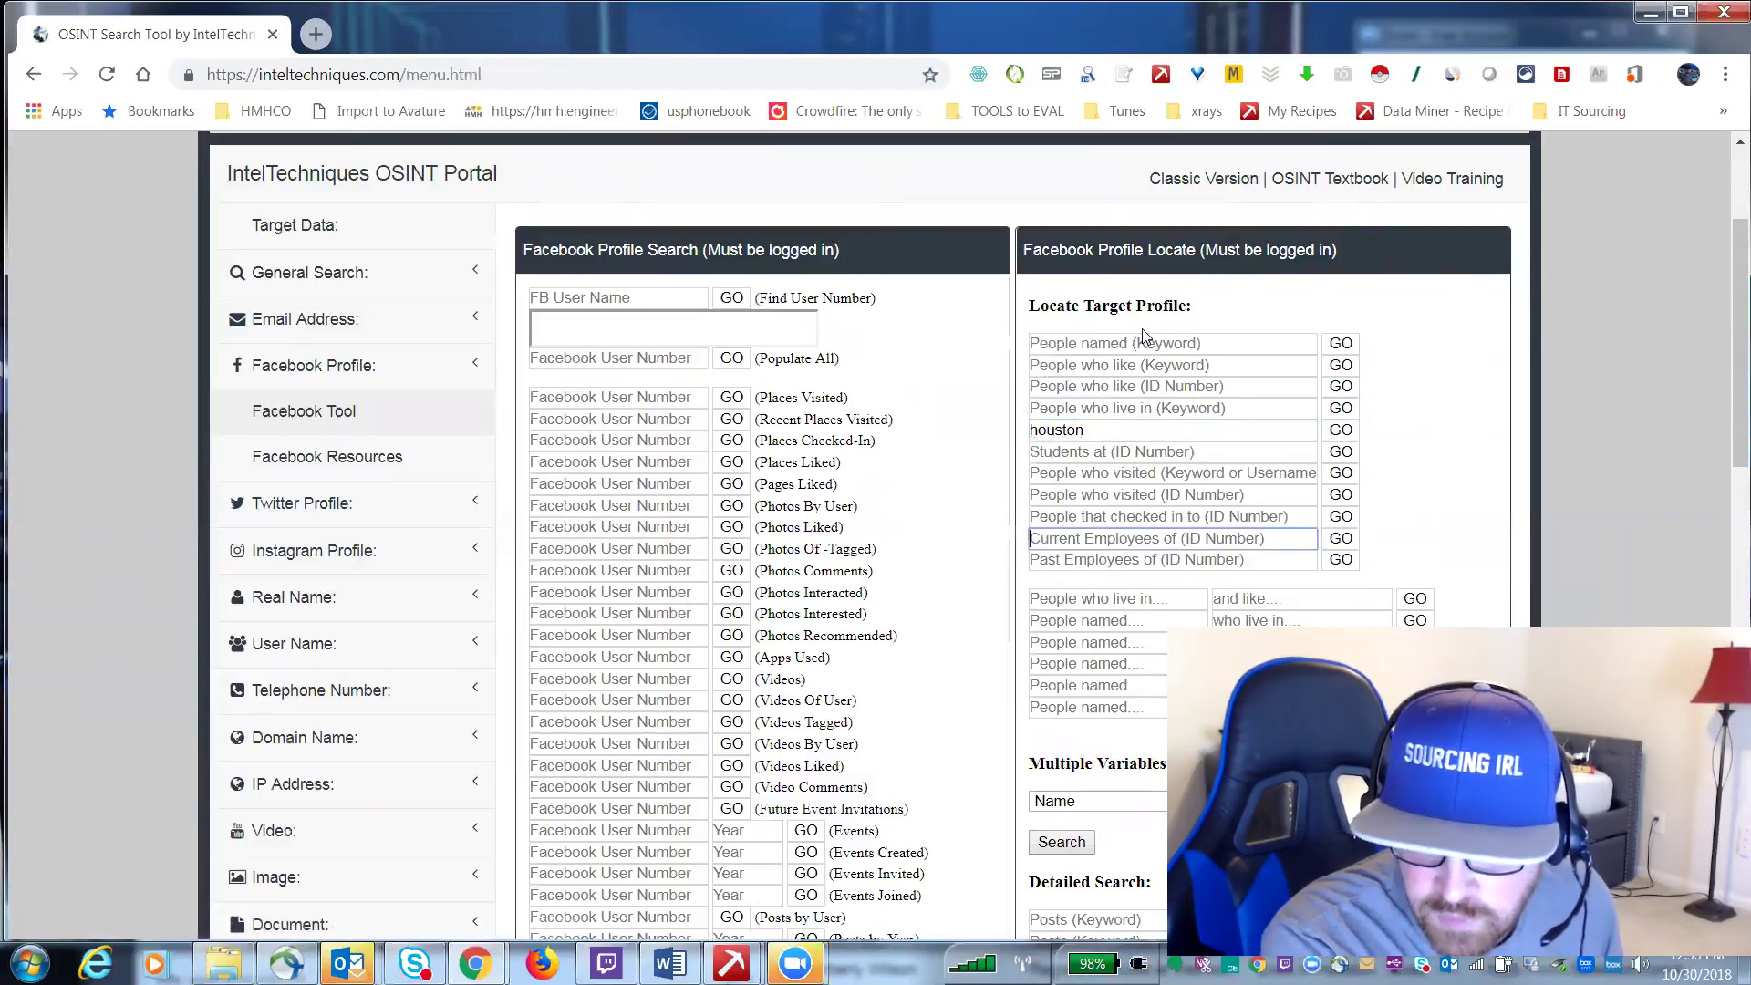
scroll(1160, 400, down, 1)
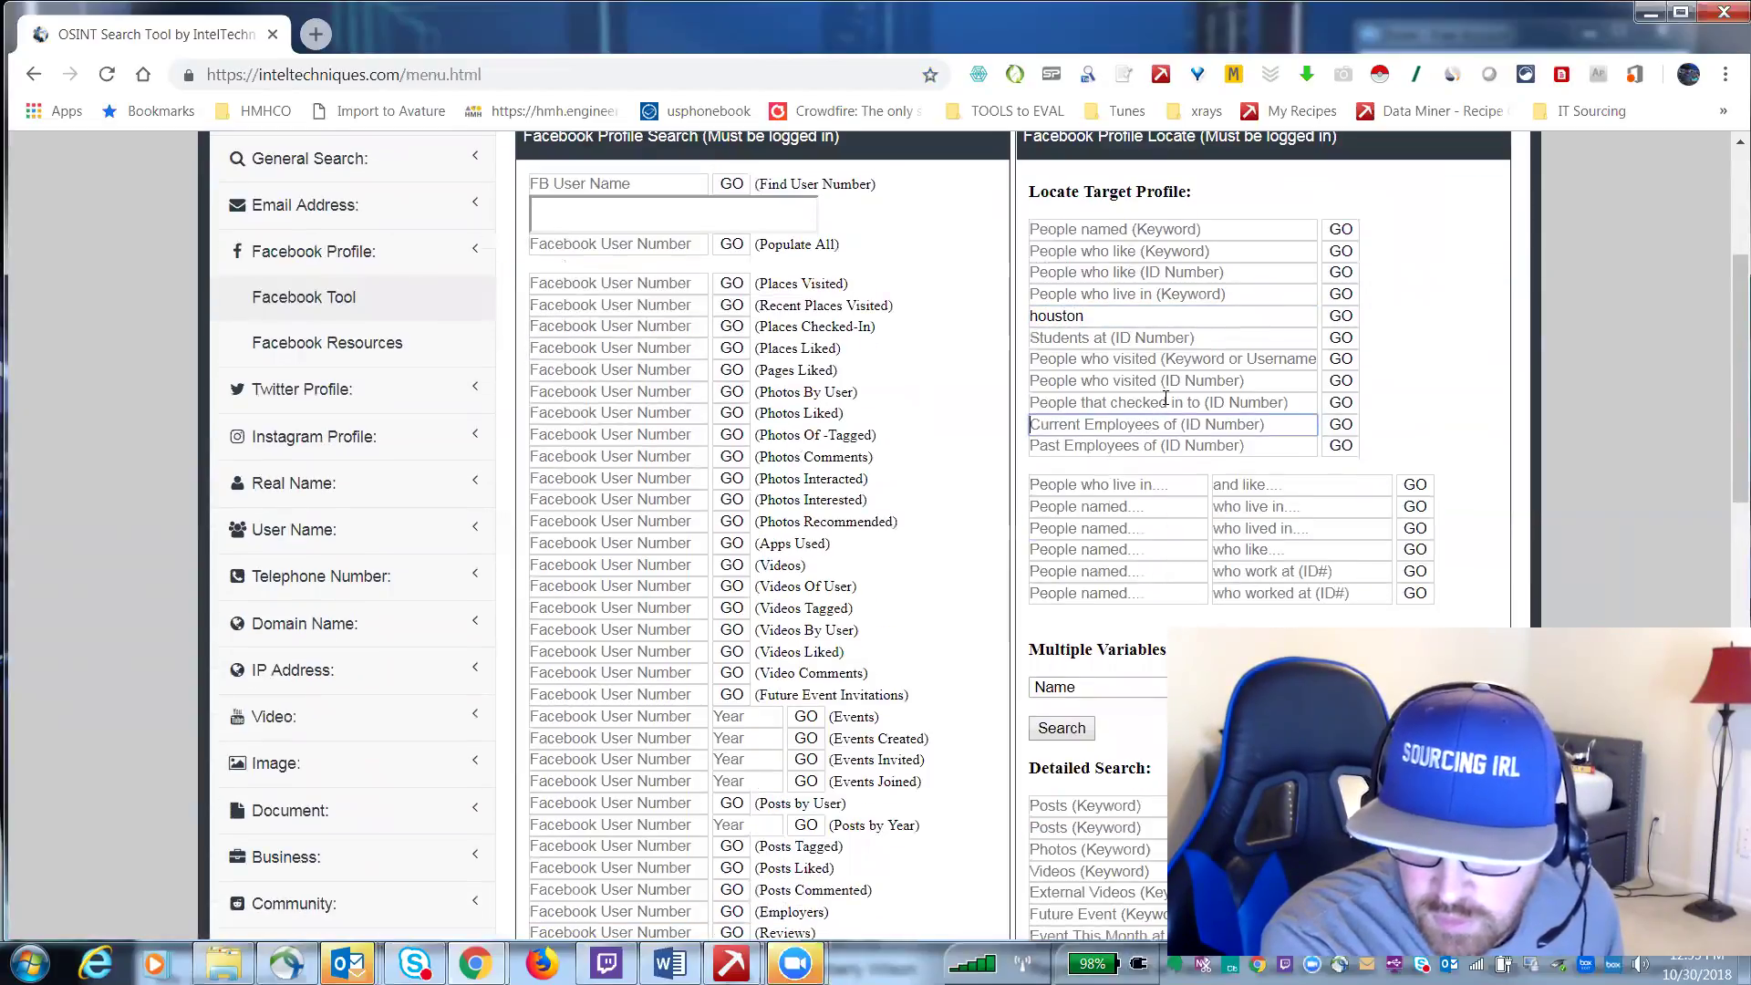
scroll(1159, 487, down, 2)
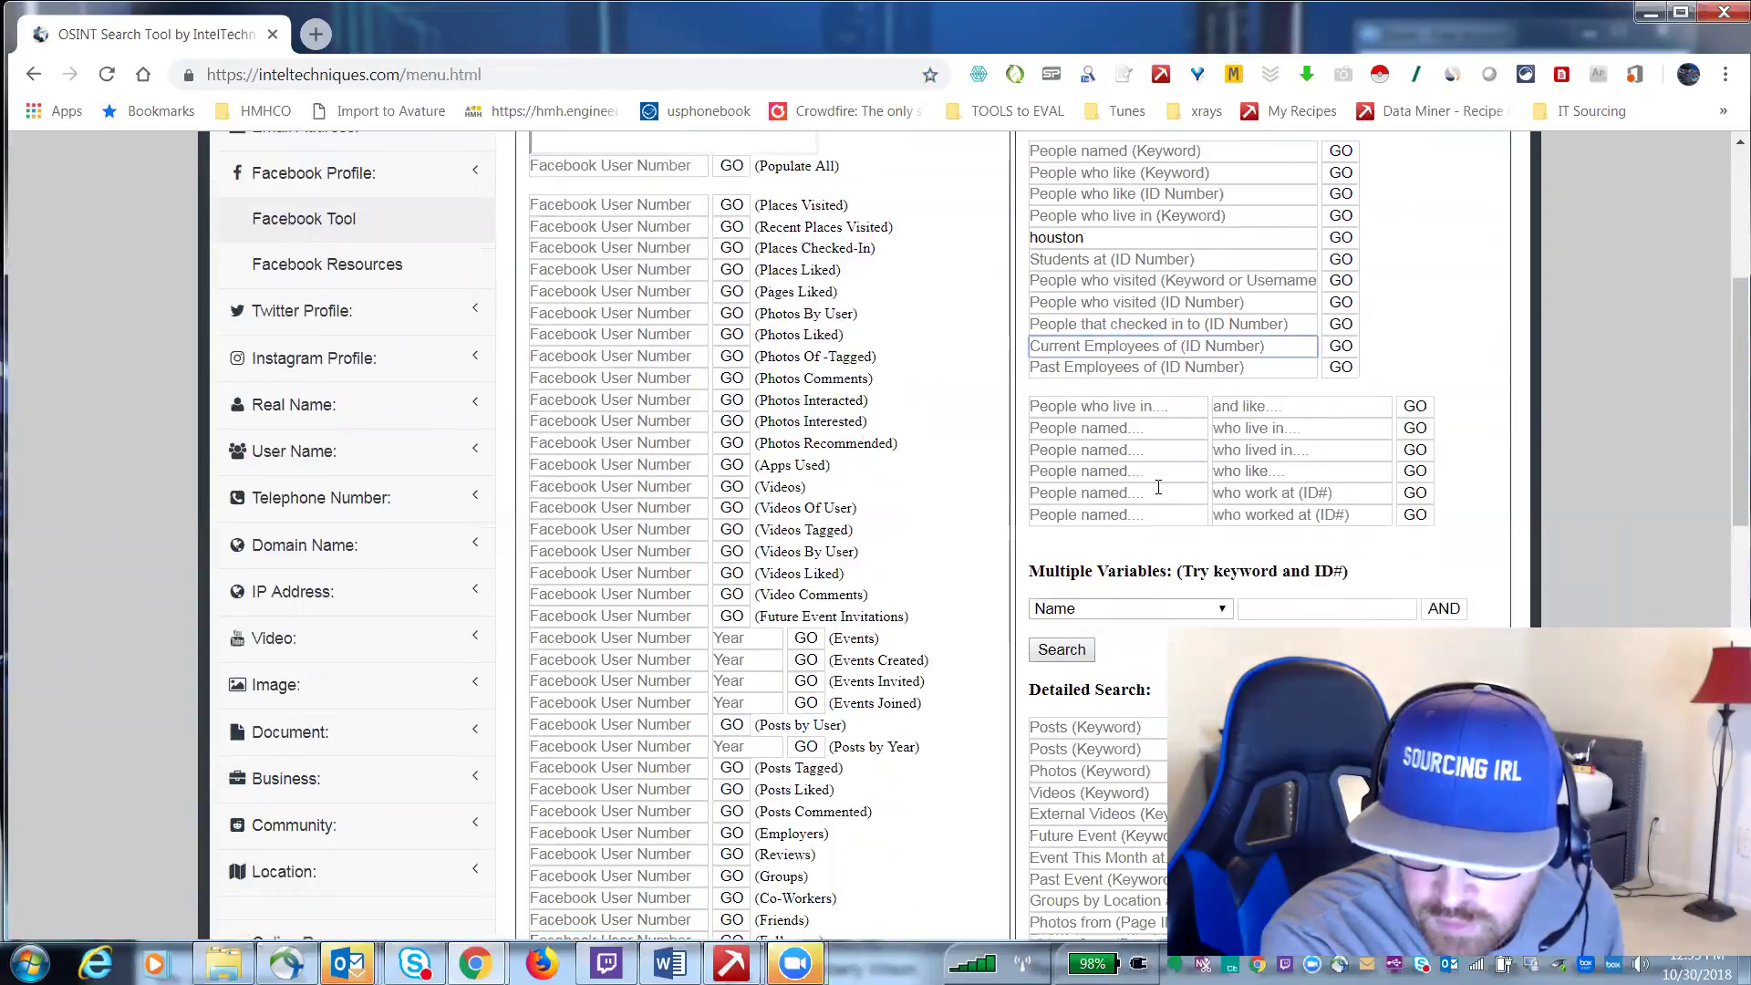
scroll(1153, 446, down, 1)
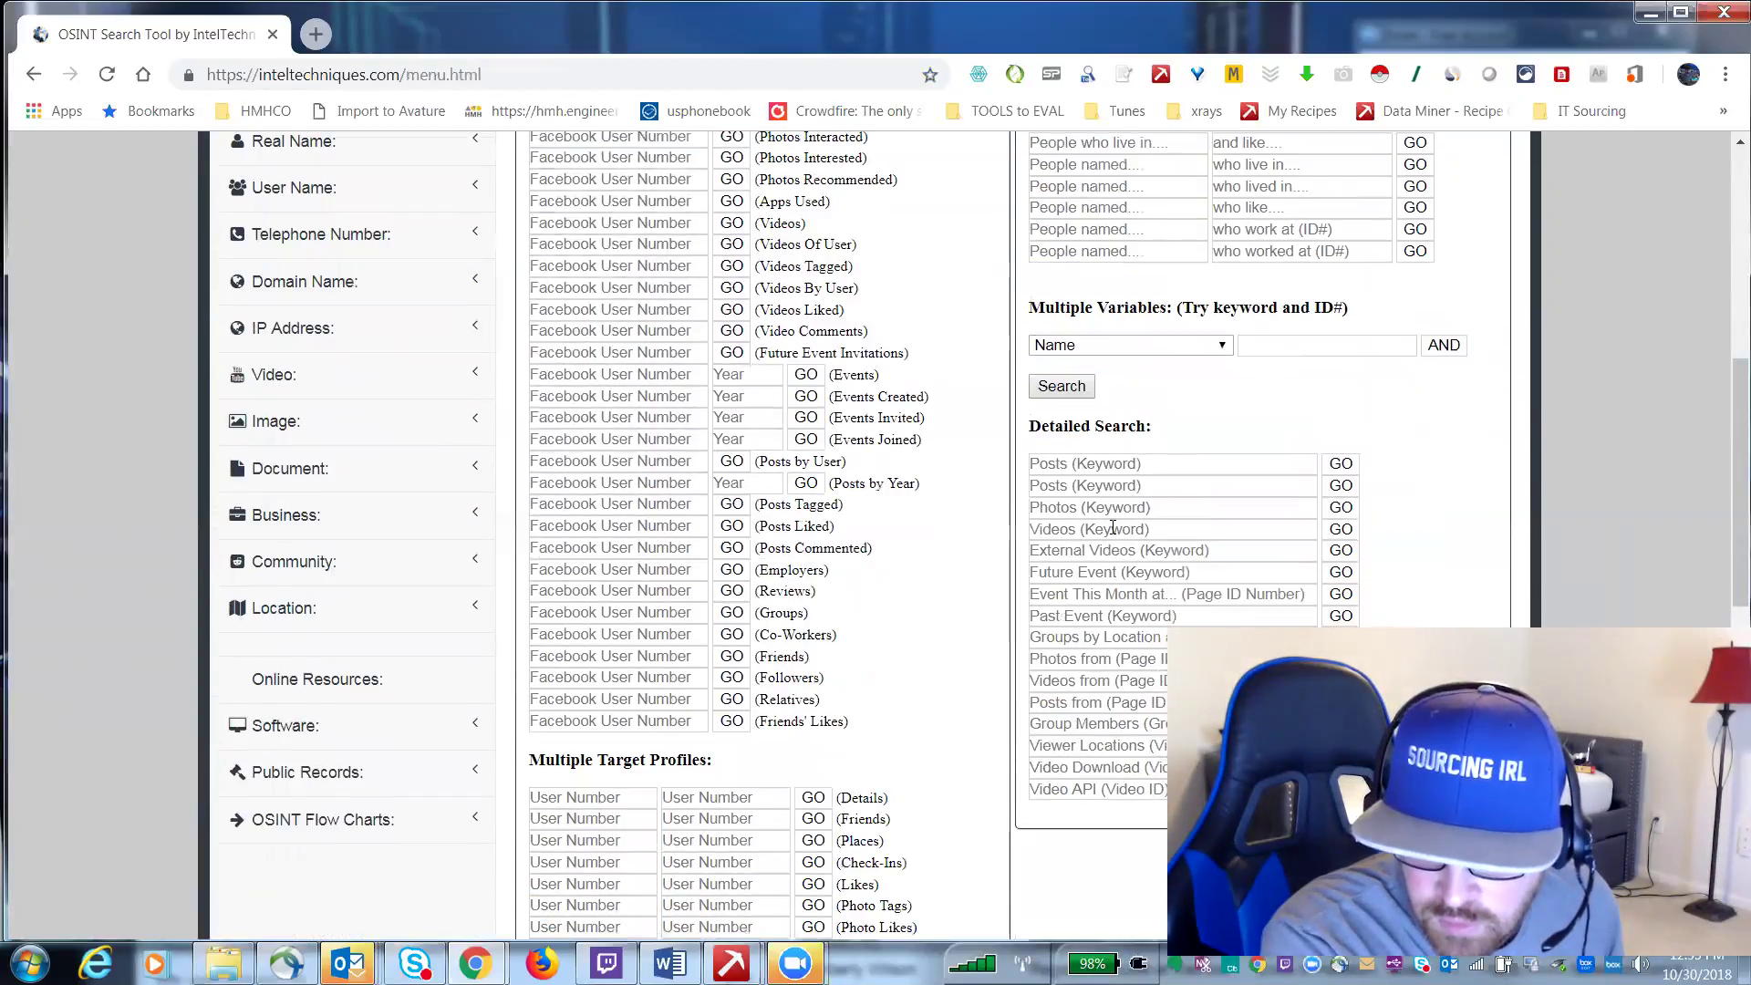
scroll(1103, 561, down, 1)
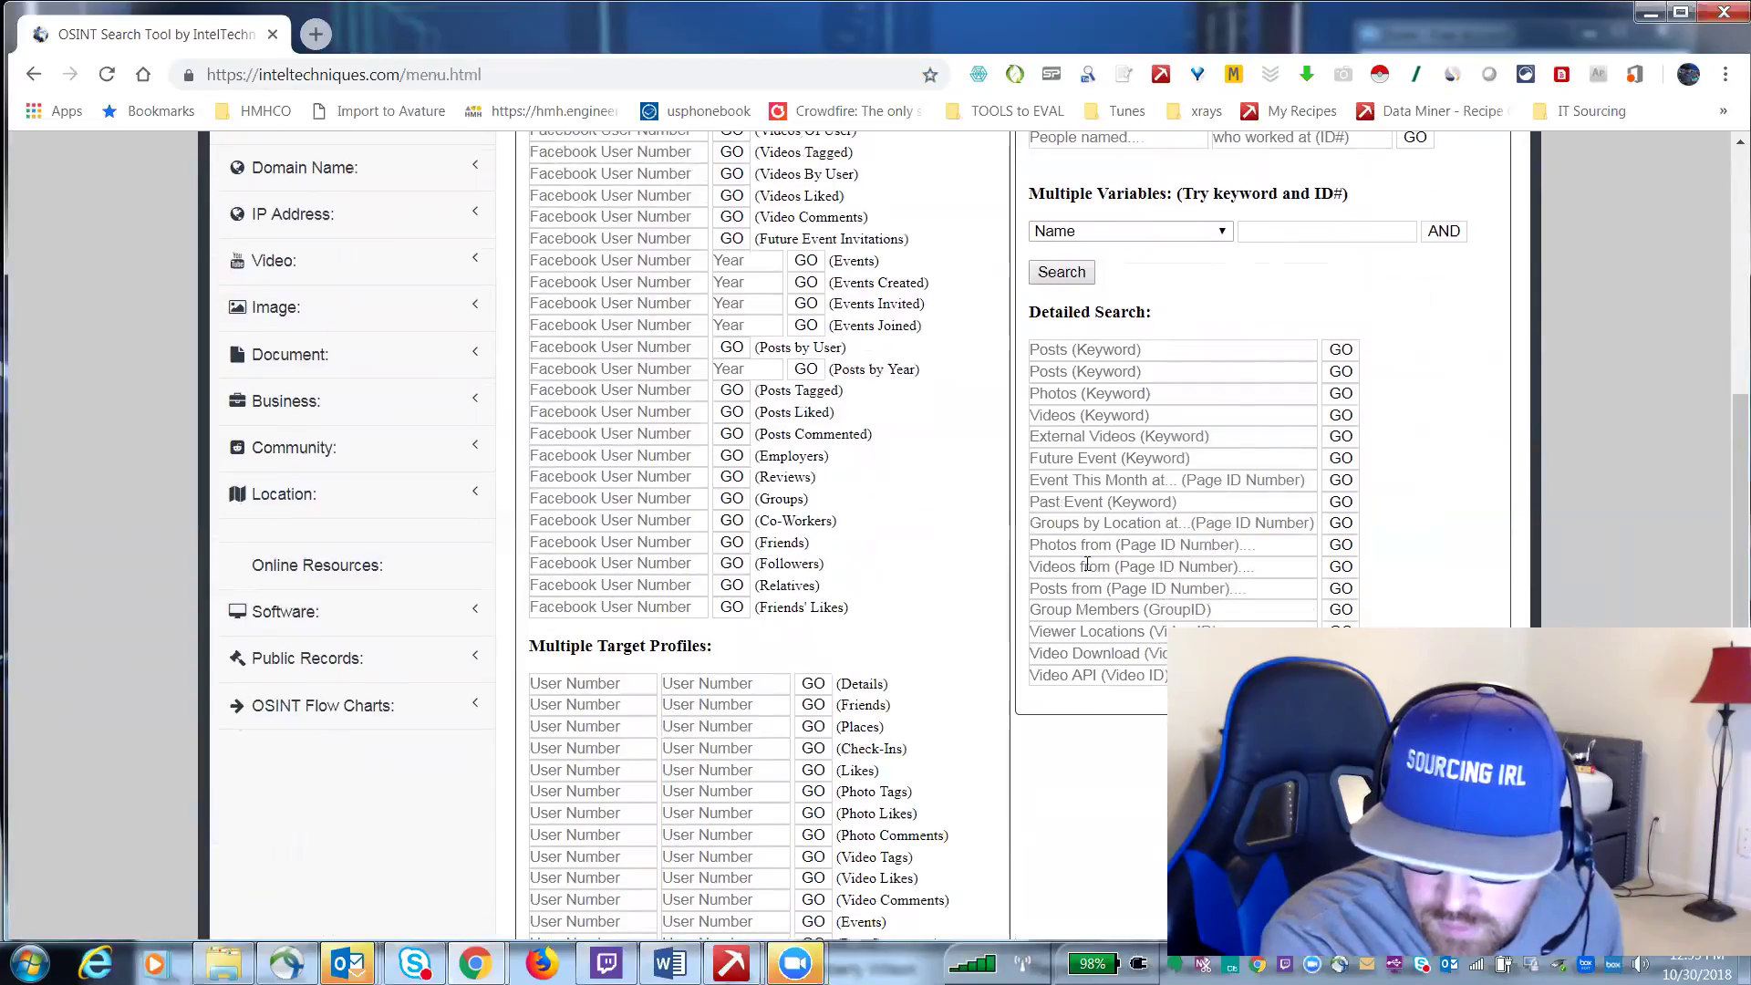
scroll(1063, 534, down, 1)
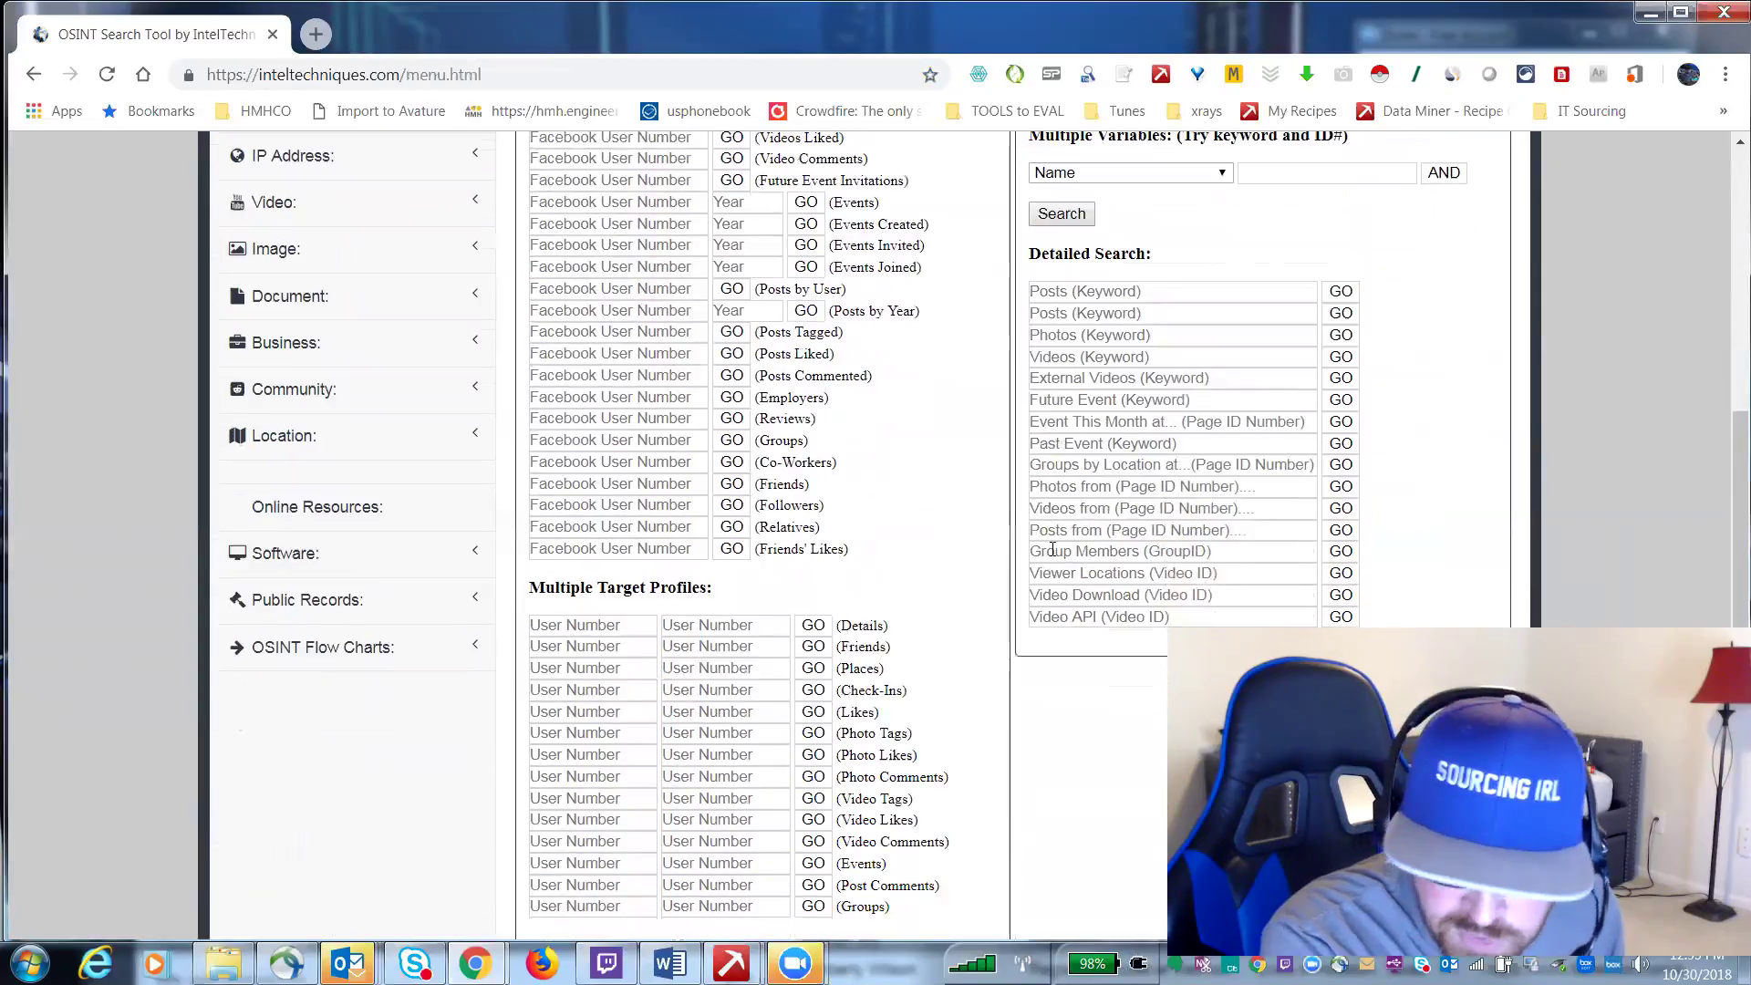
scroll(1166, 534, down, 2)
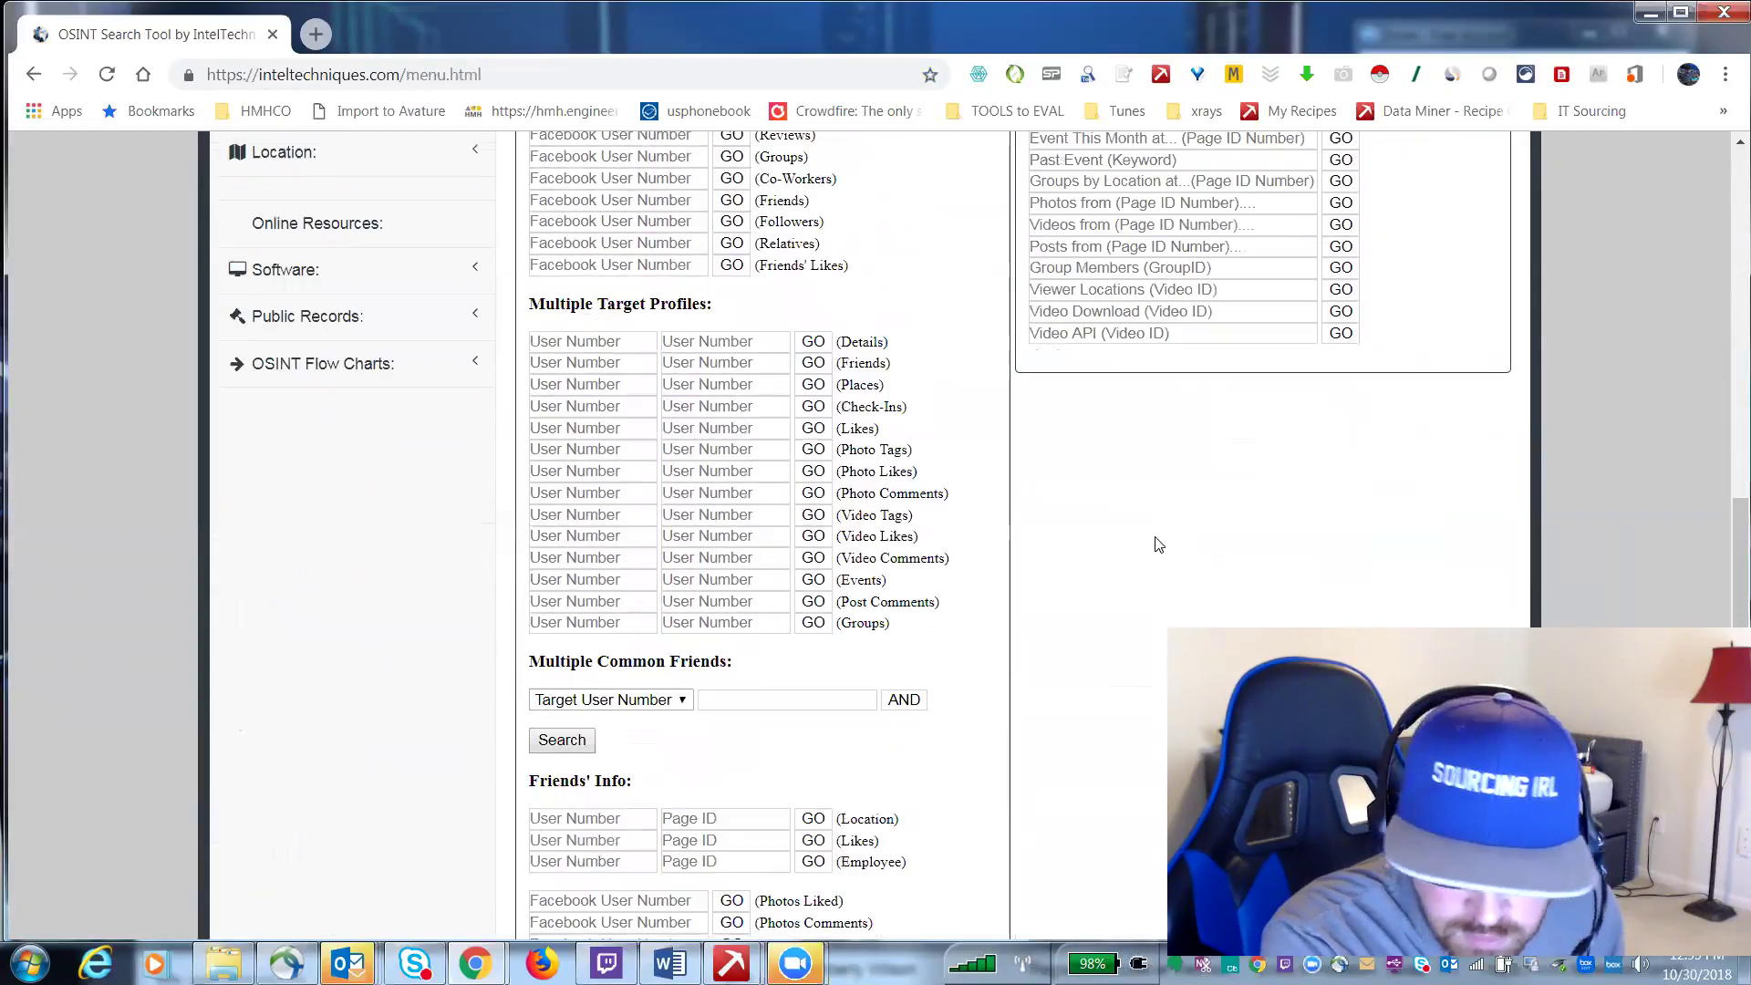
scroll(1156, 544, down, 5)
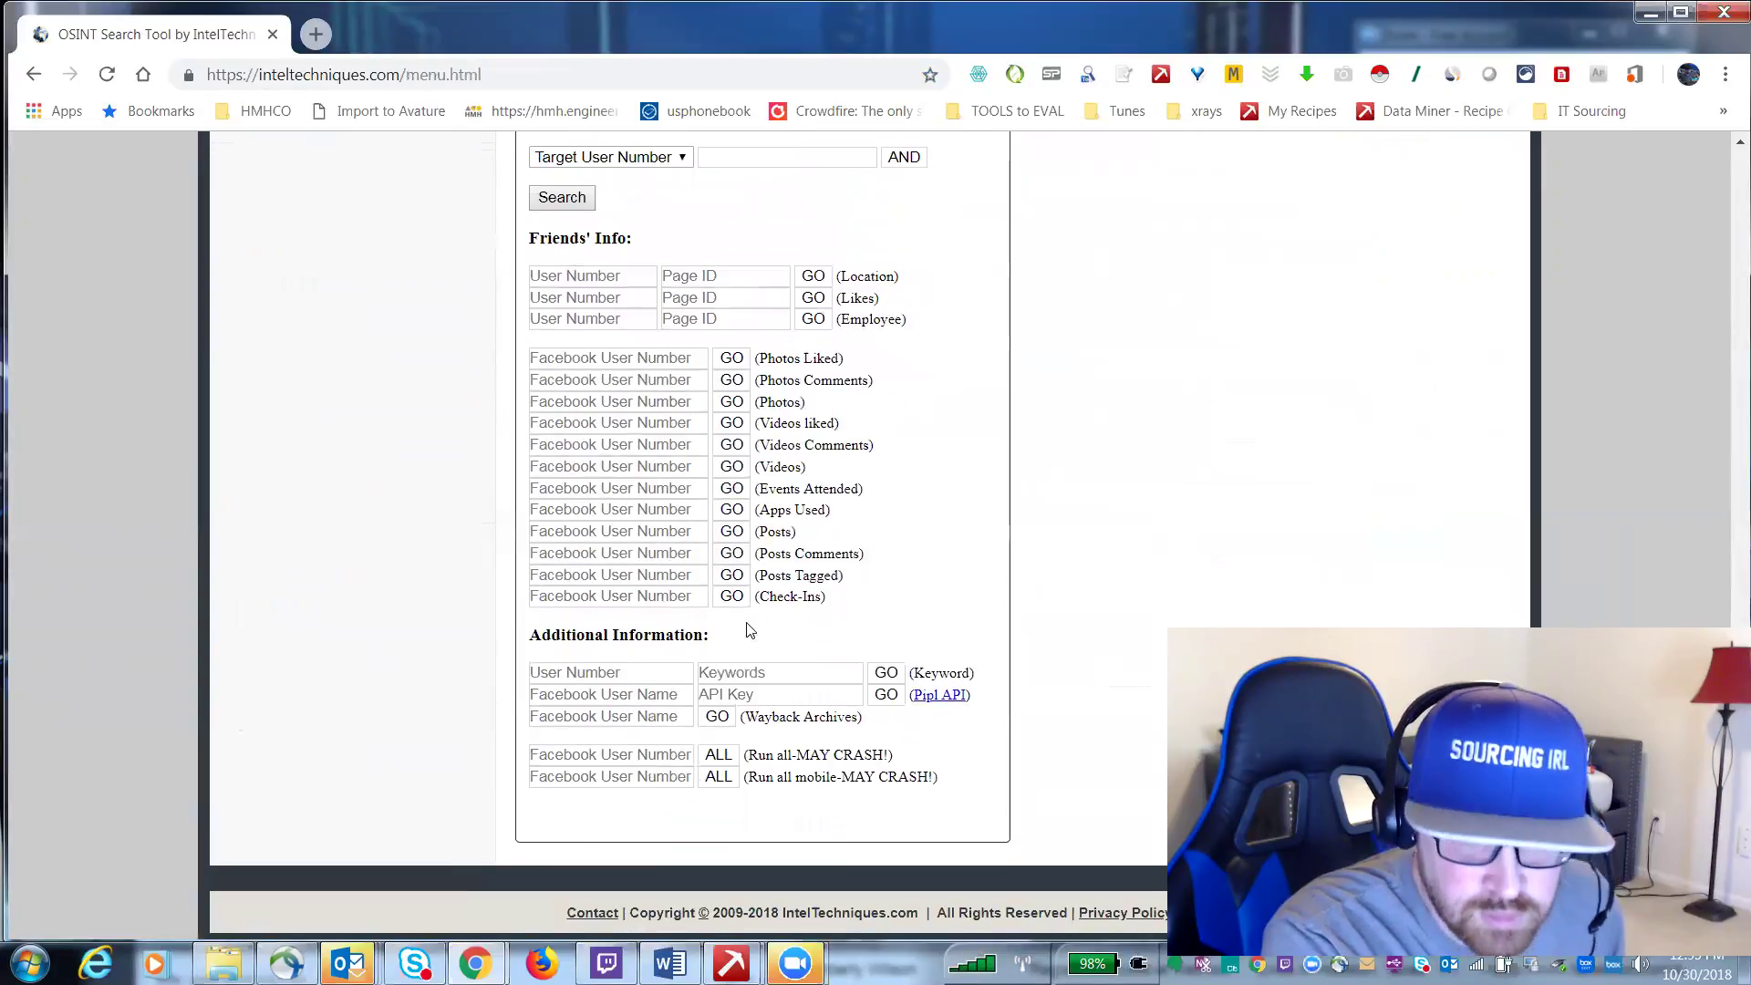
scroll(748, 630, up, 7)
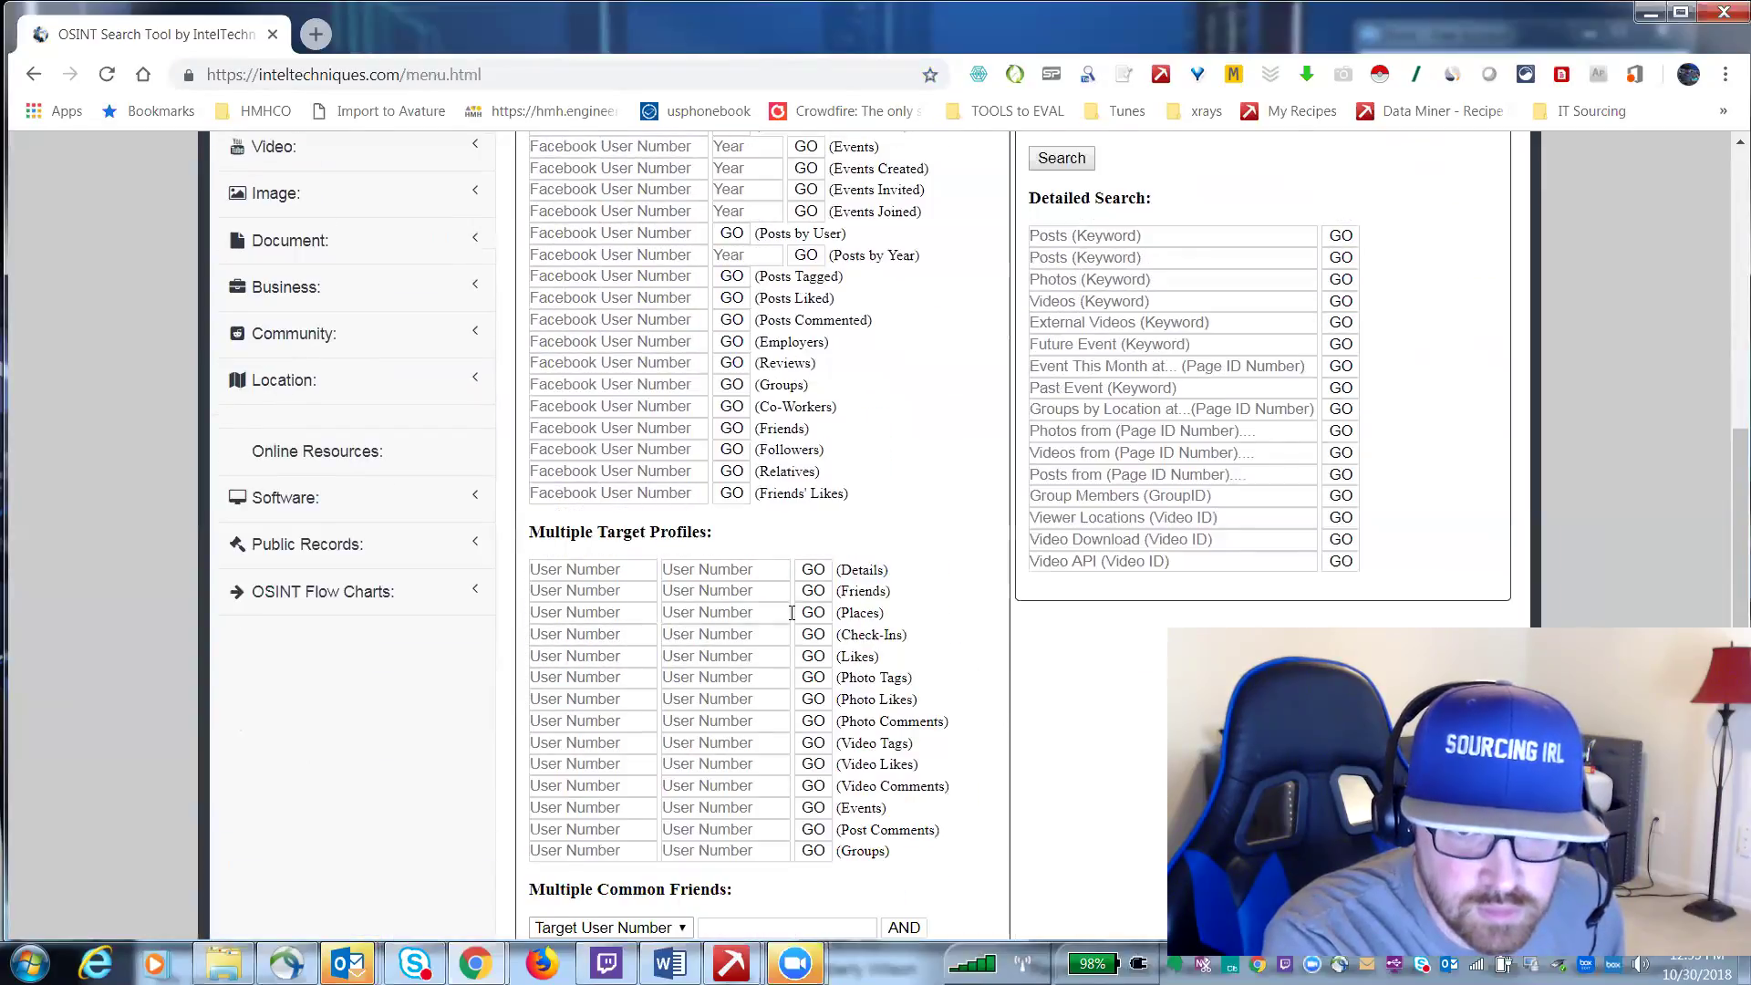
scroll(792, 613, up, 2)
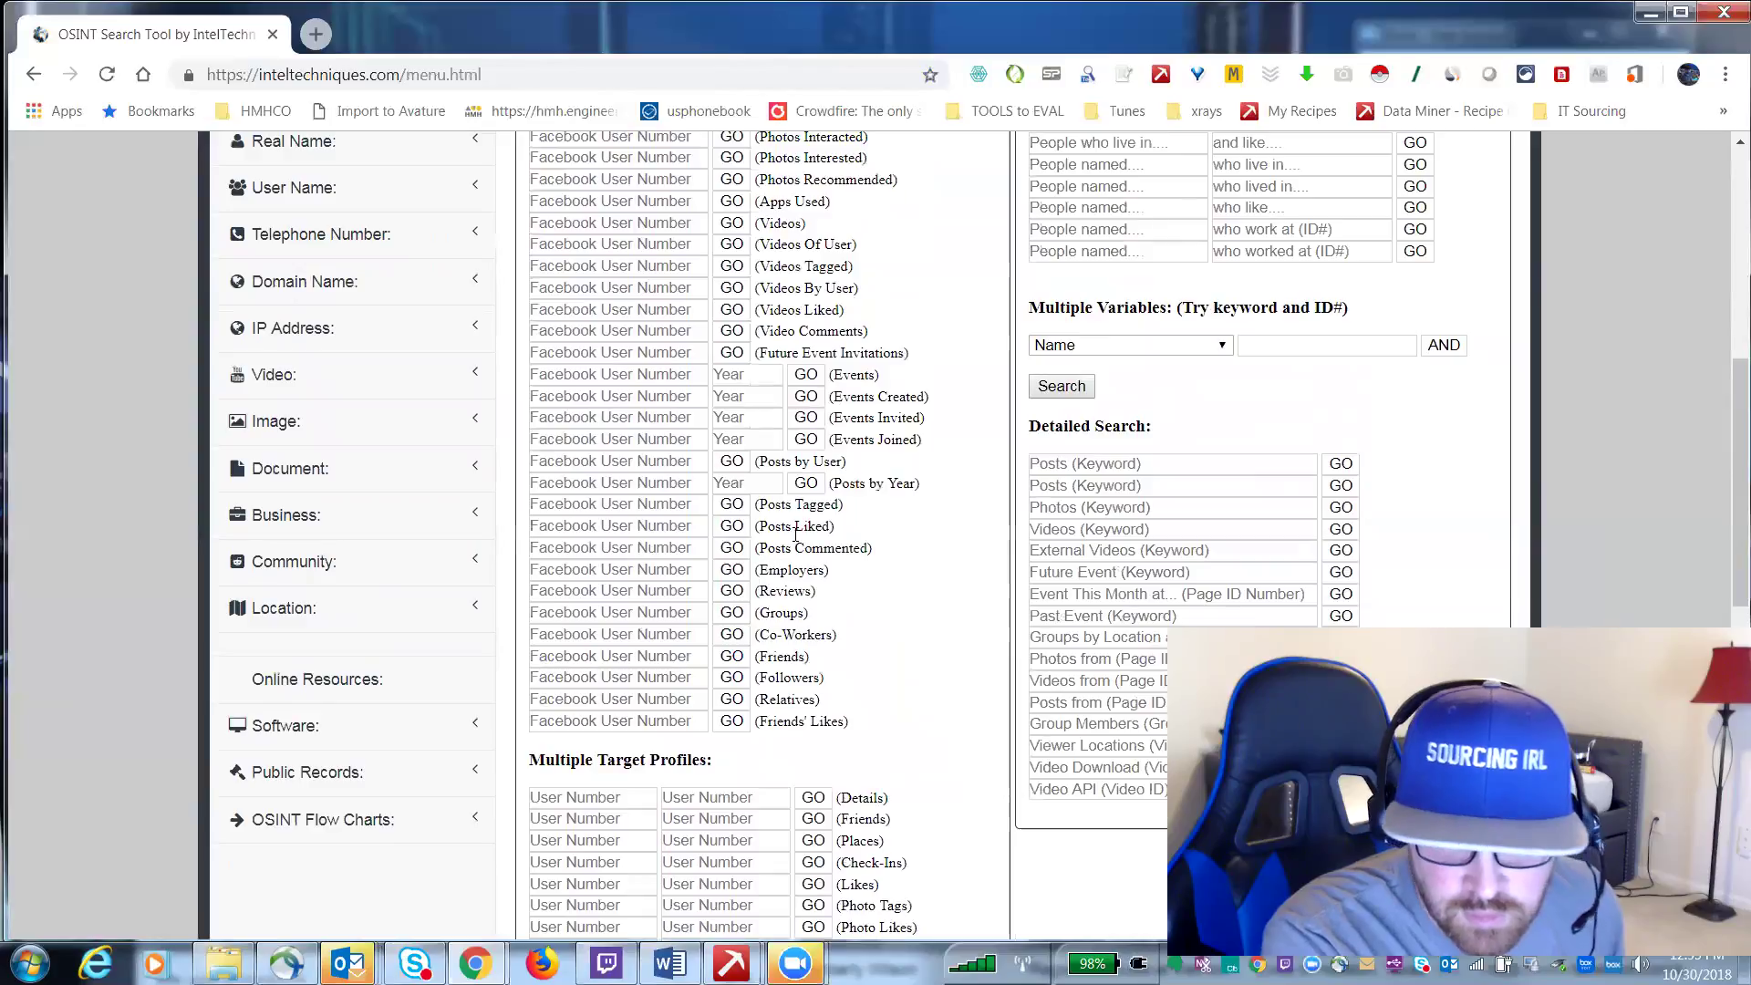
scroll(796, 537, up, 3)
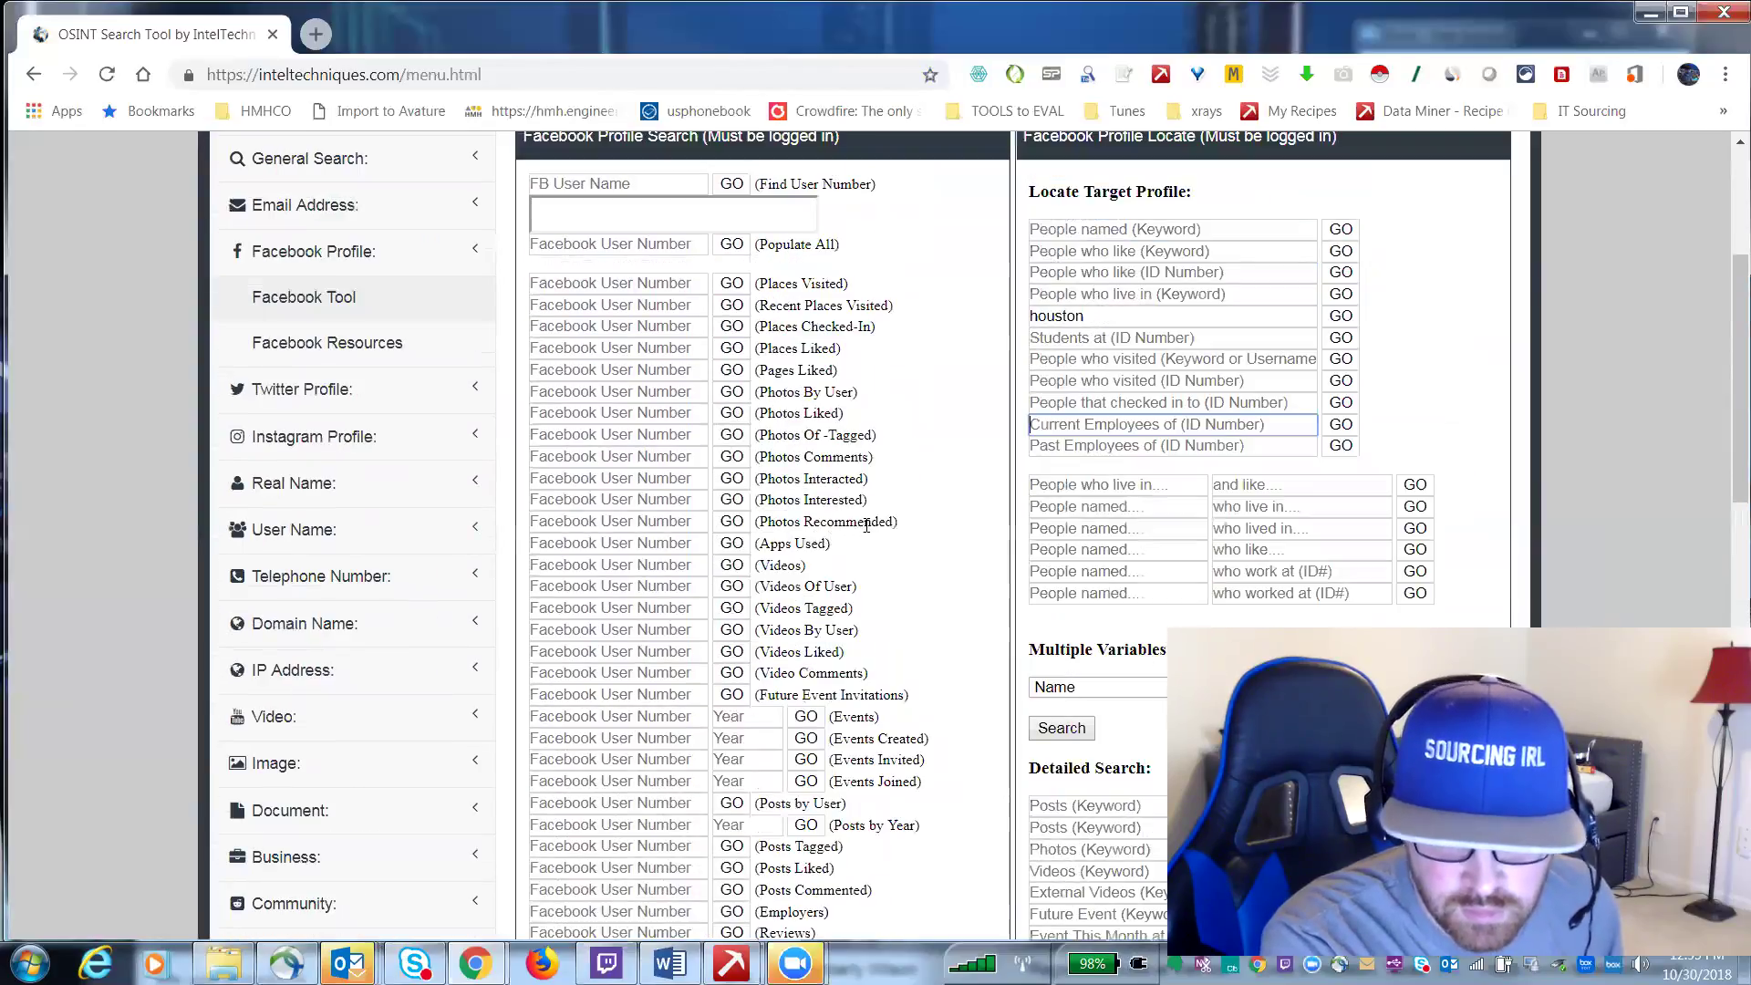
scroll(1138, 447, up, 1)
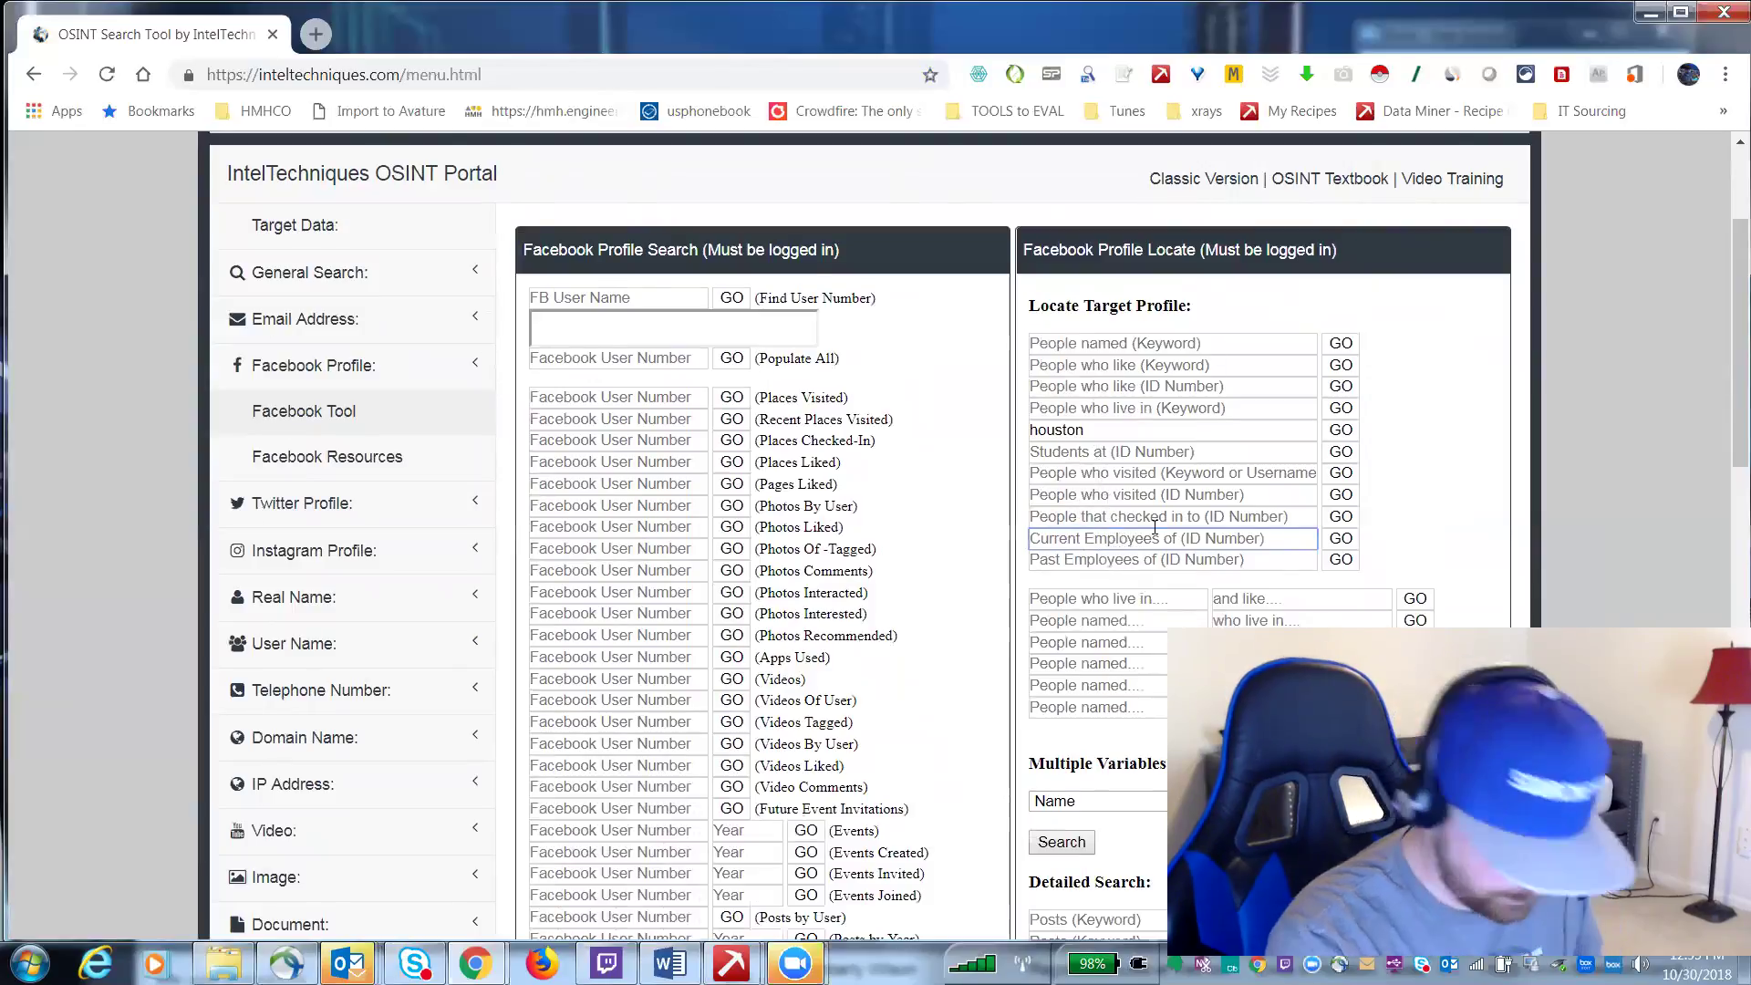
- Enter google as the employer keyword and run the combined variables search
text(google)
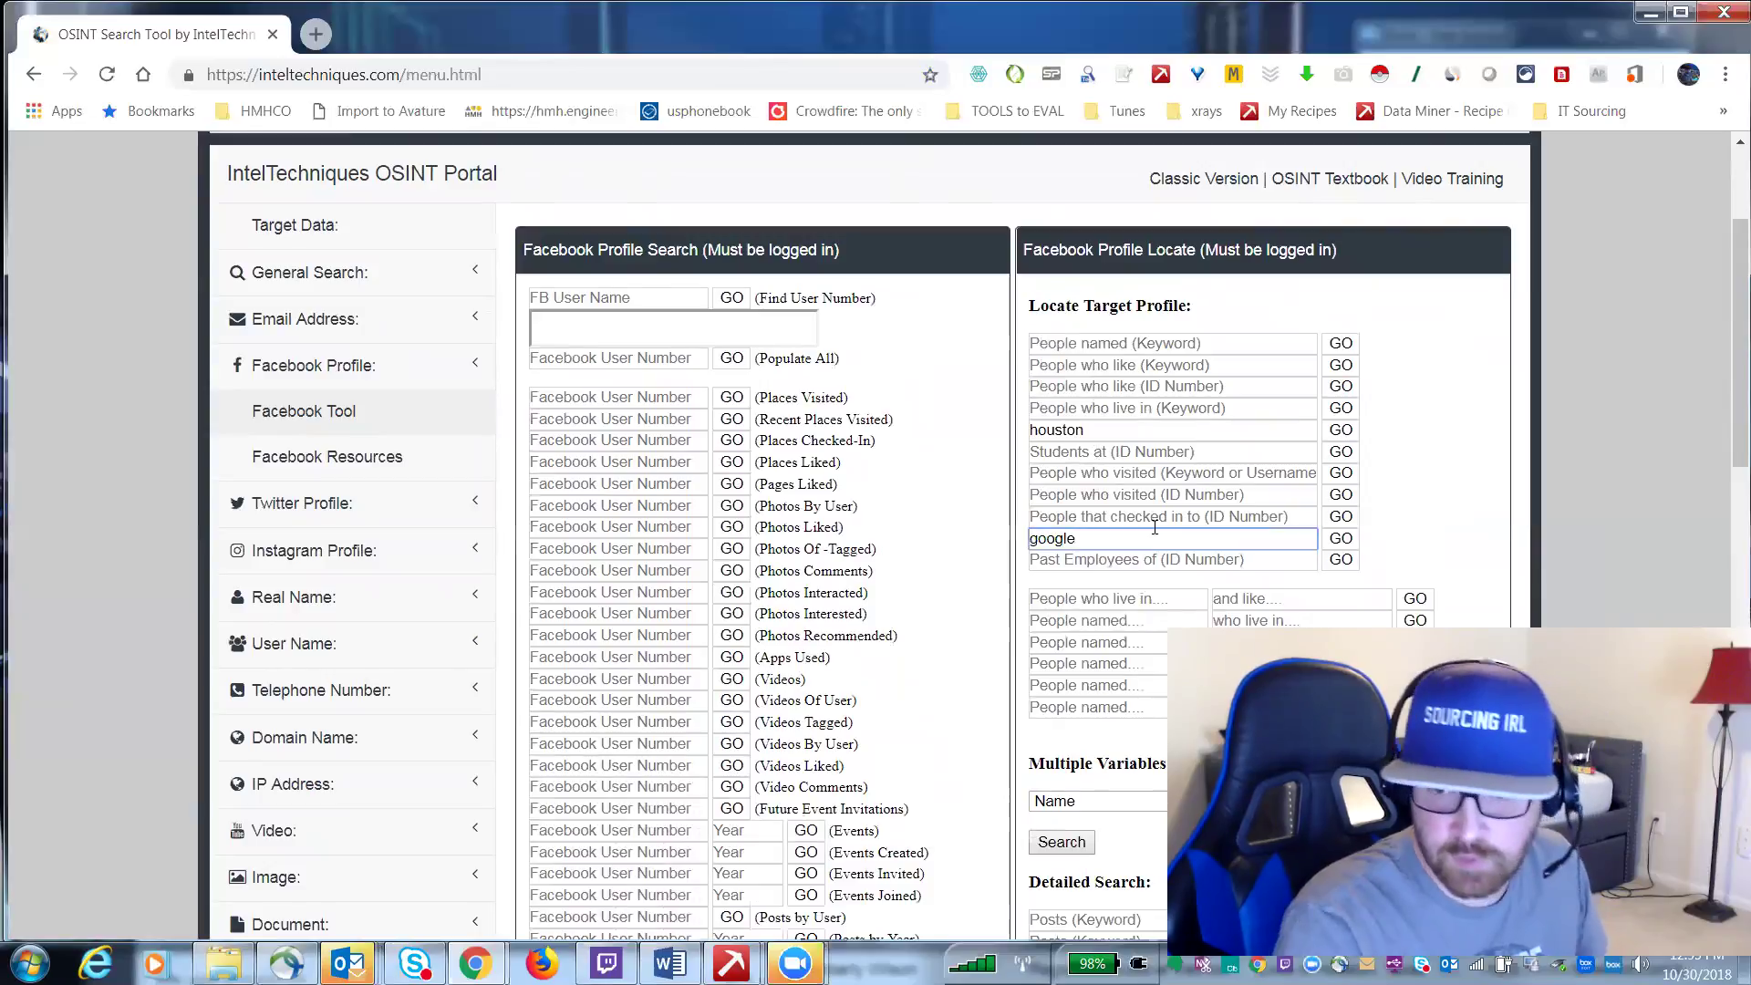
scroll(1388, 504, down, 1)
scroll(1063, 607, down, 2)
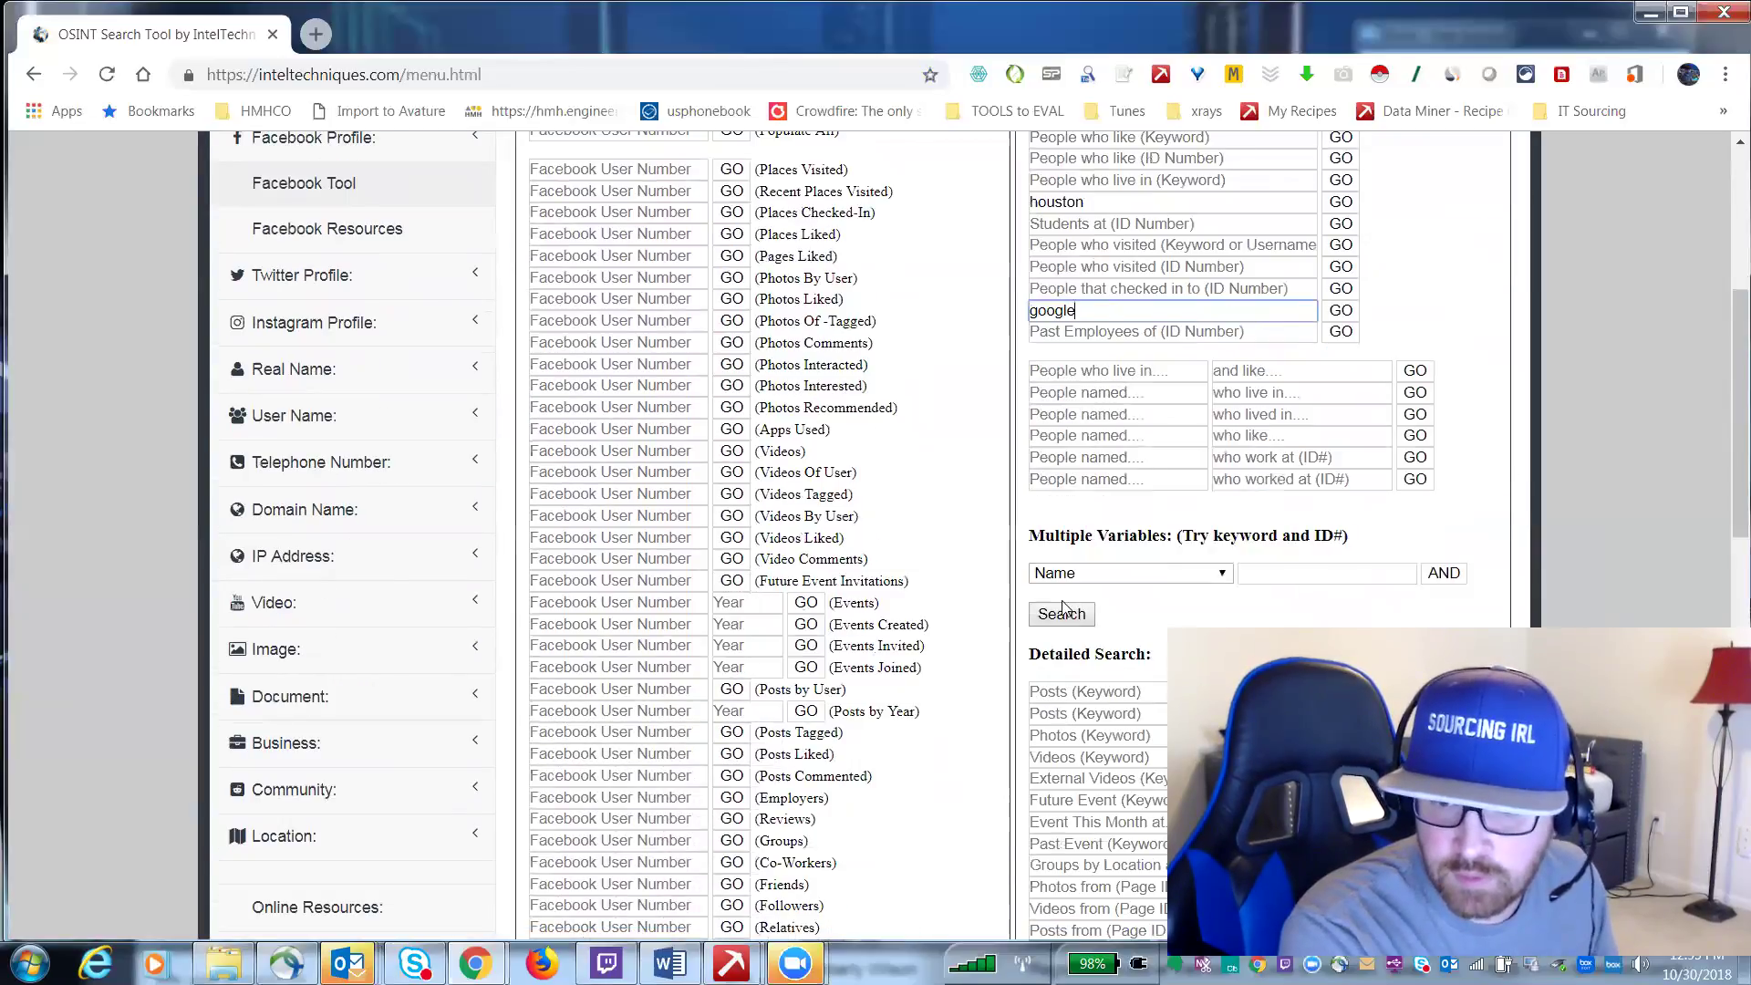
click(1065, 616)
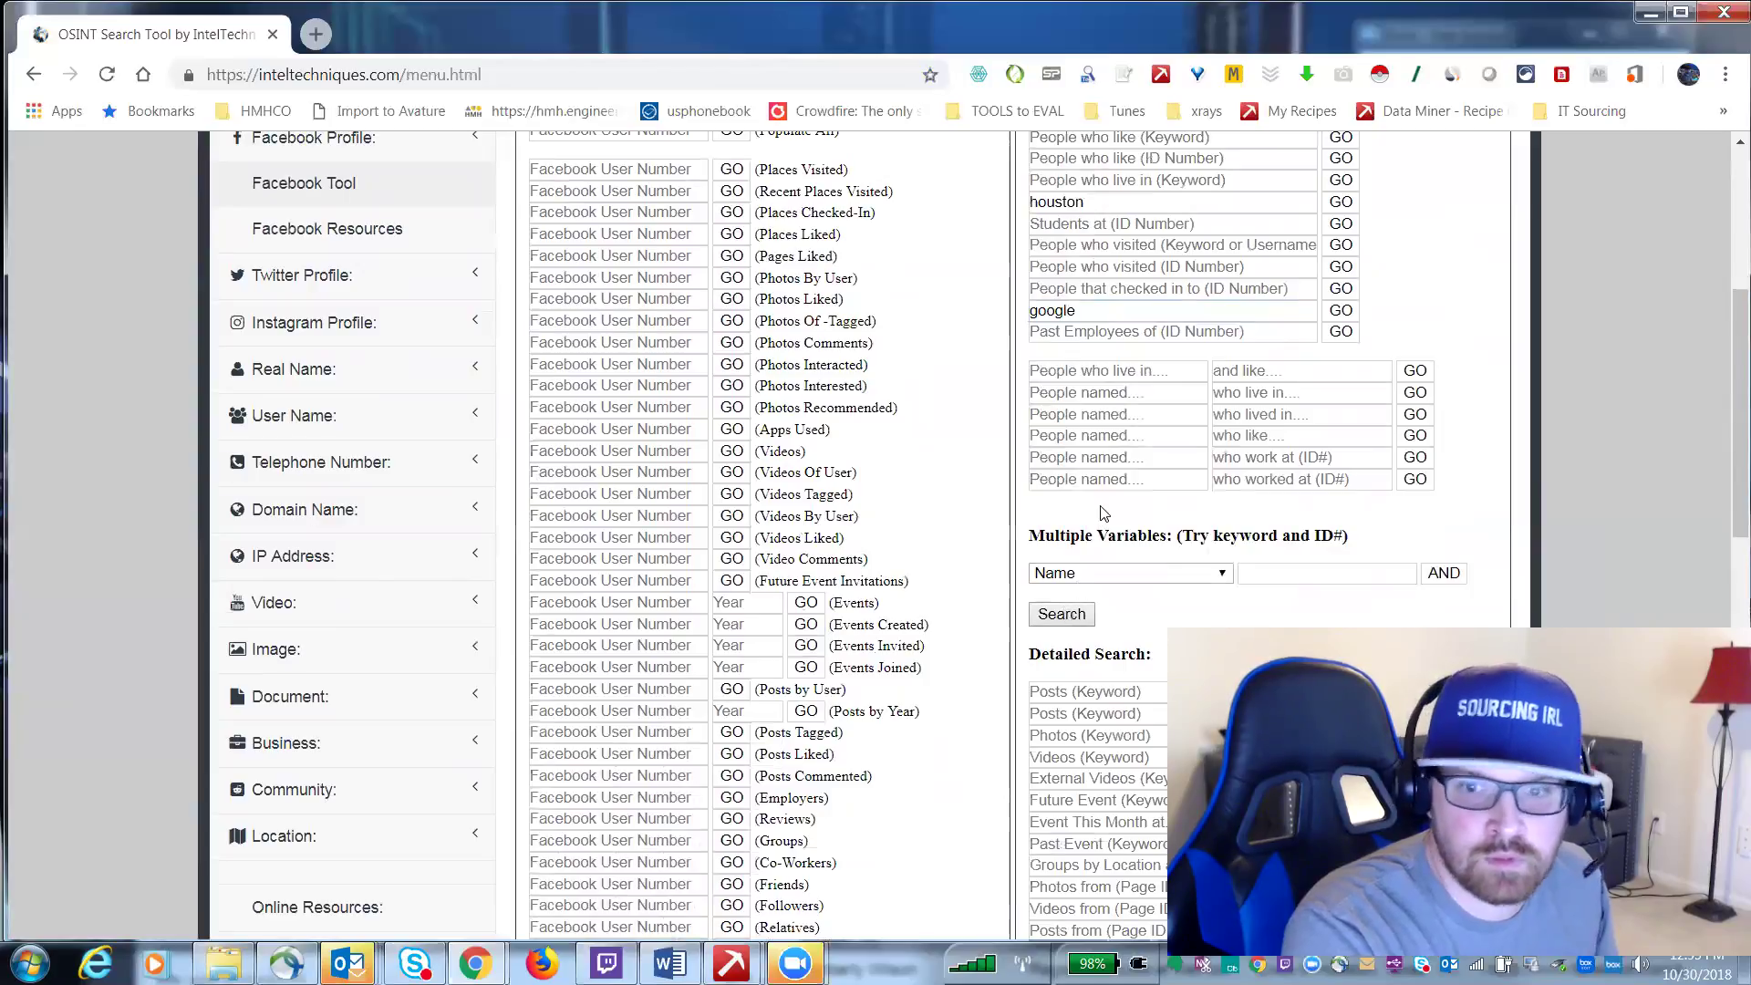
scroll(1137, 442, up, 3)
scroll(1133, 436, down, 4)
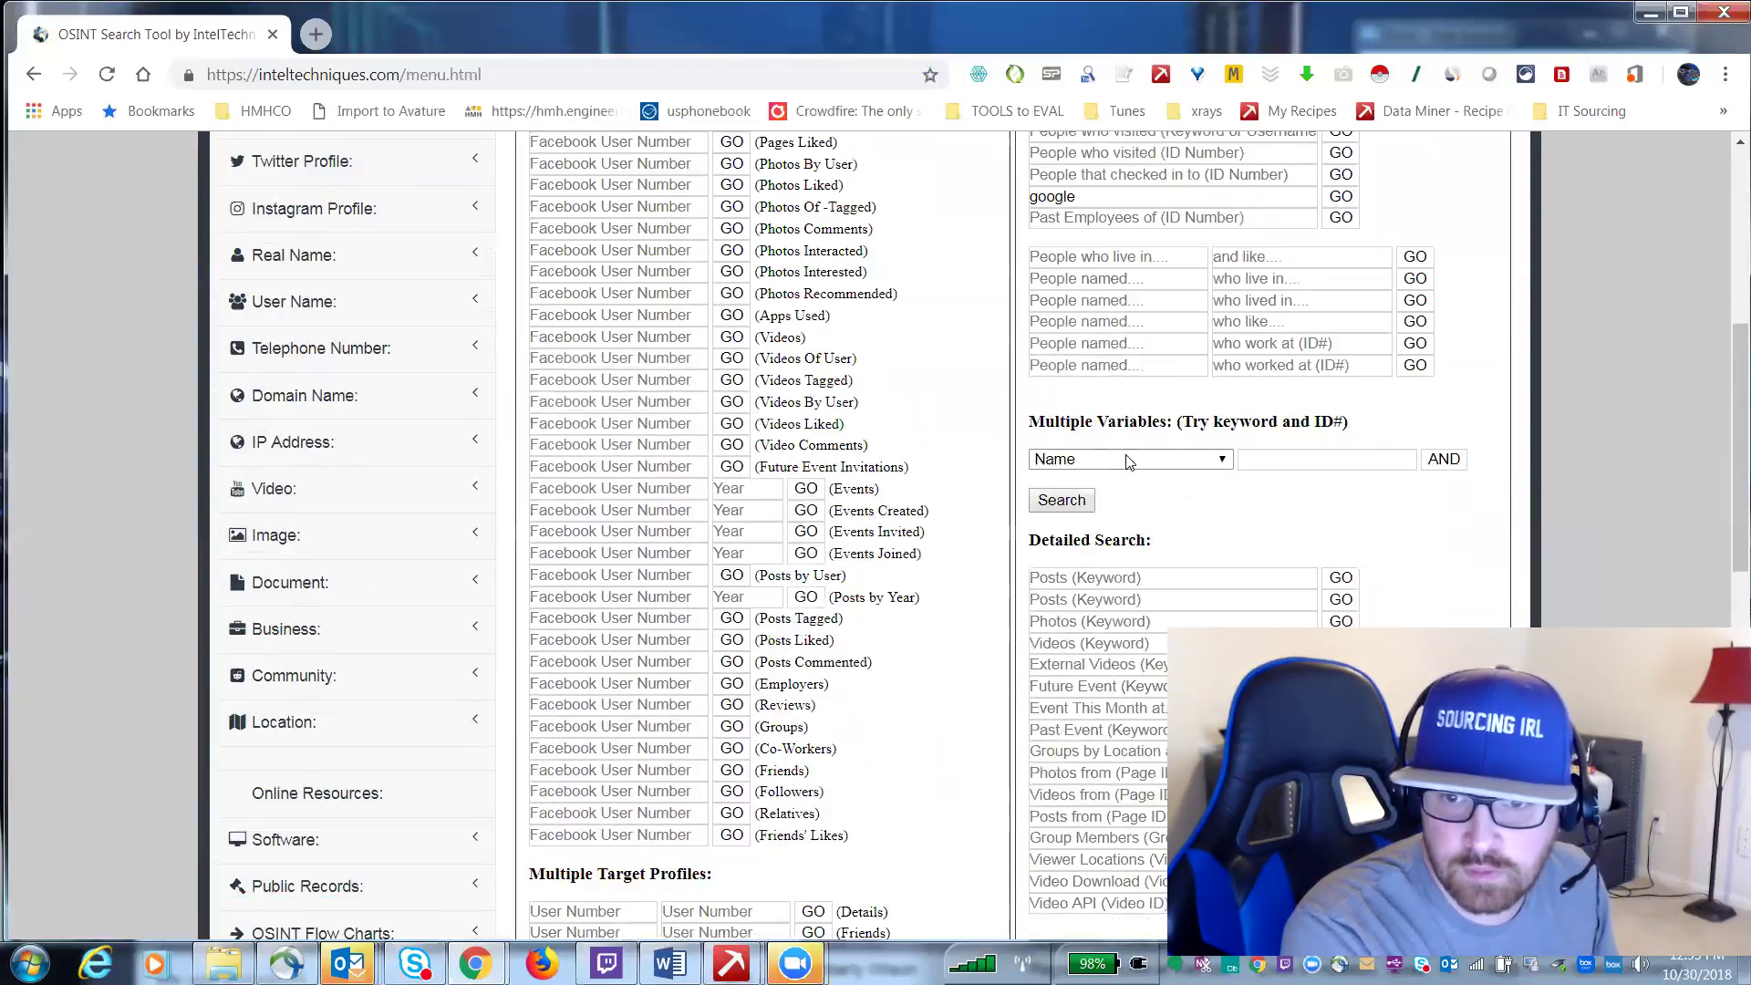
scroll(1119, 480, down, 12)
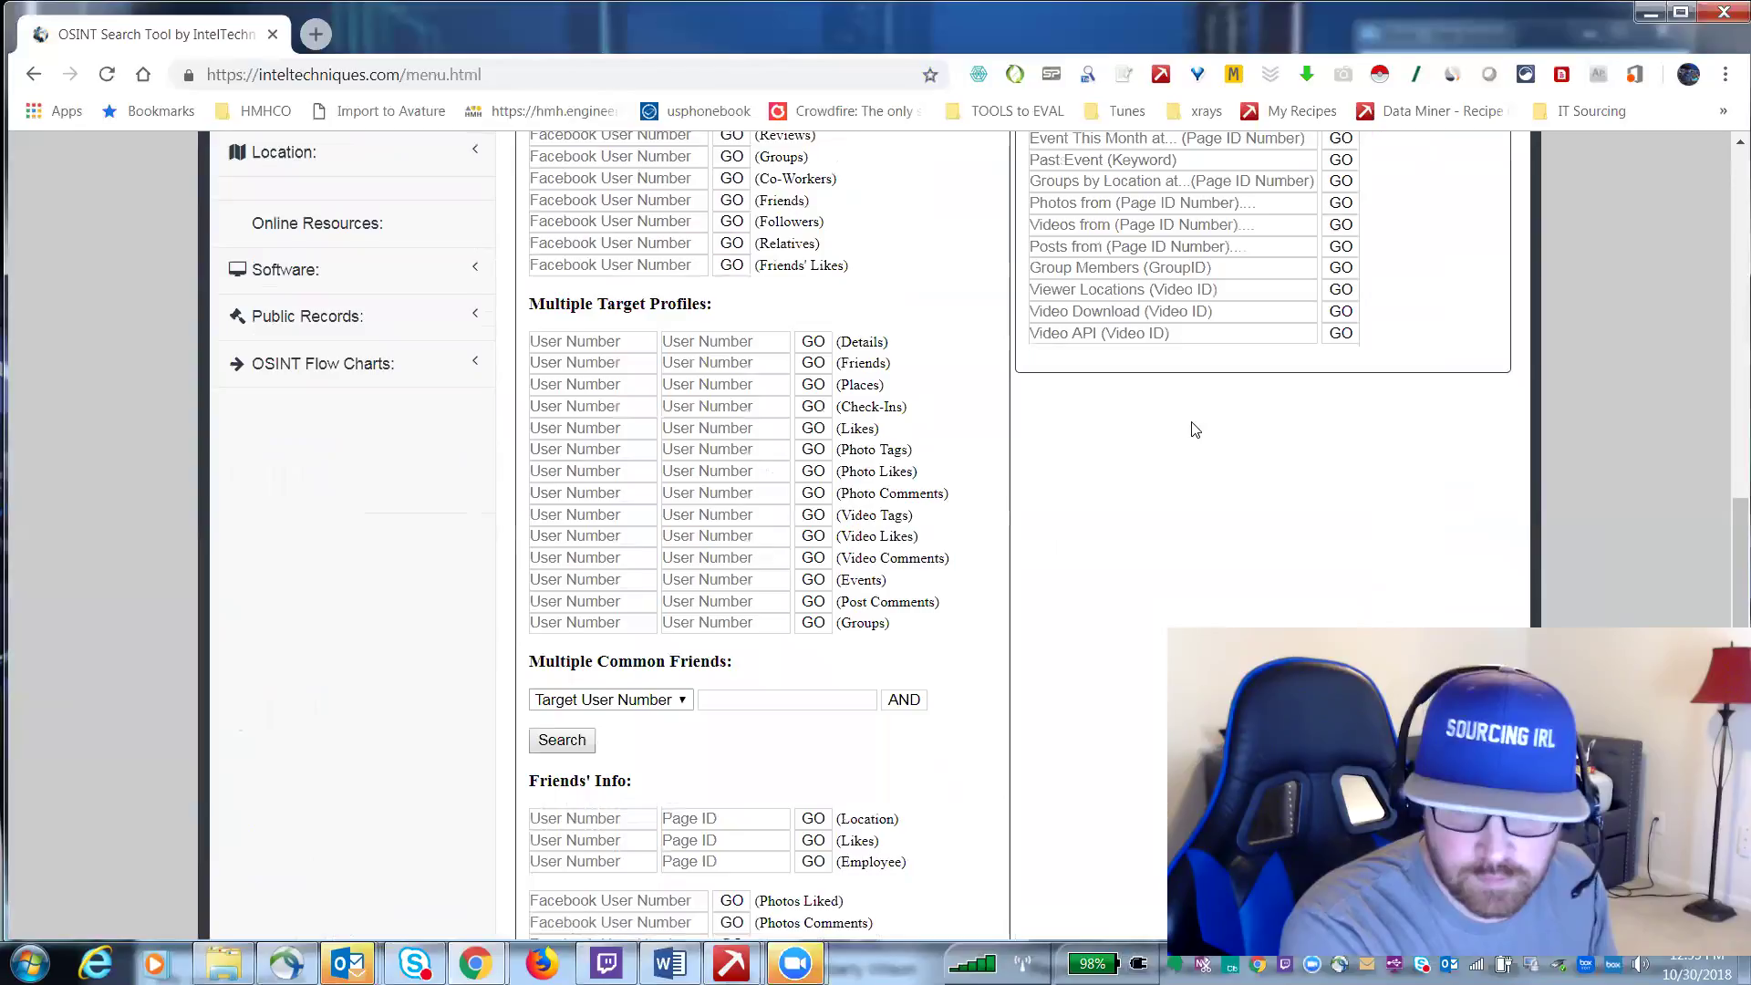
scroll(1191, 433, up, 15)
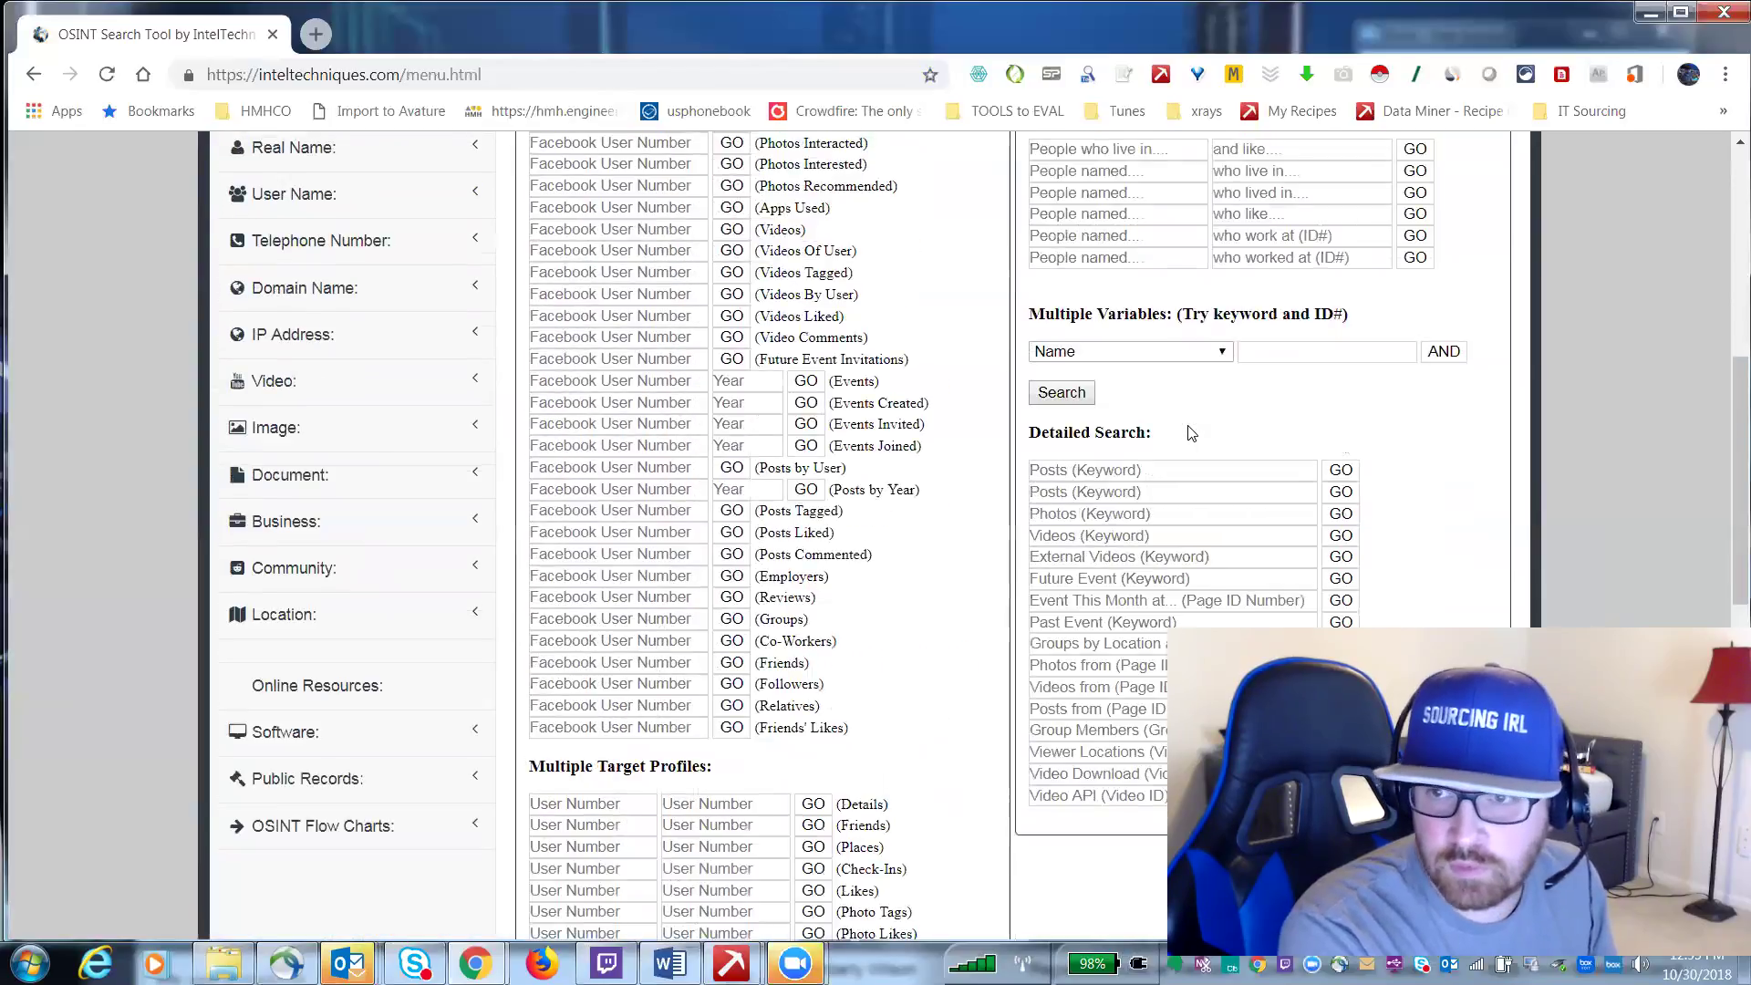
scroll(1292, 410, down, 1)
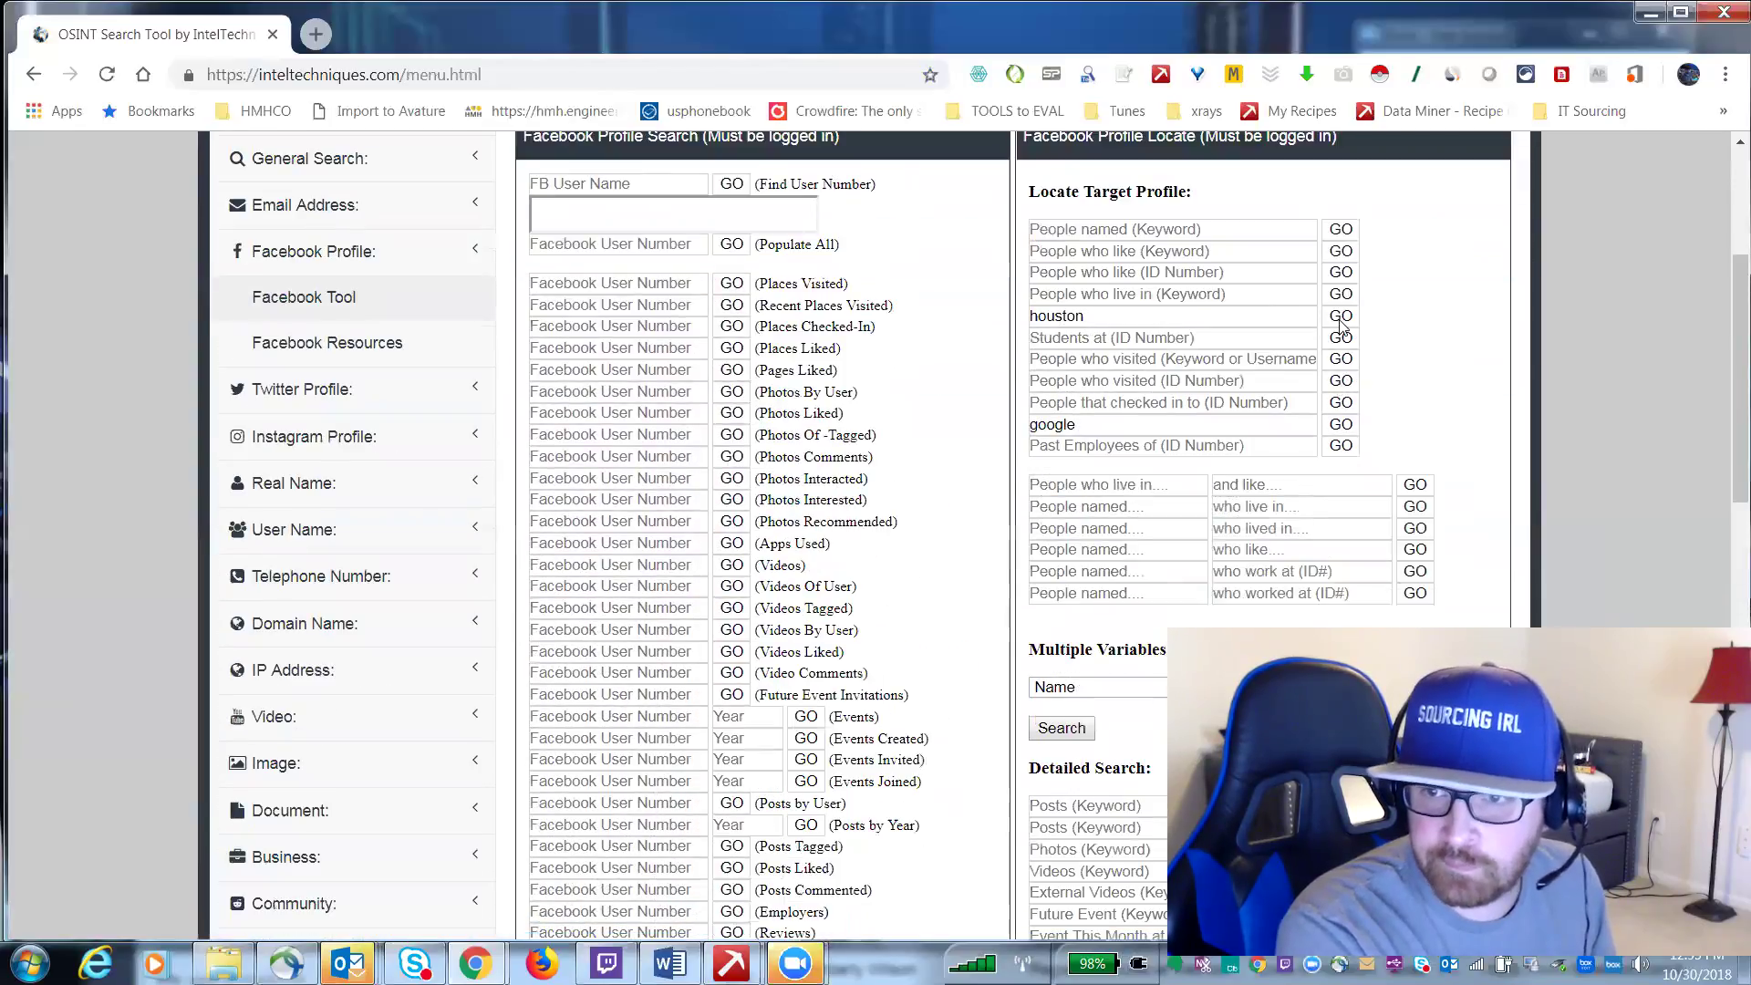
click(1340, 319)
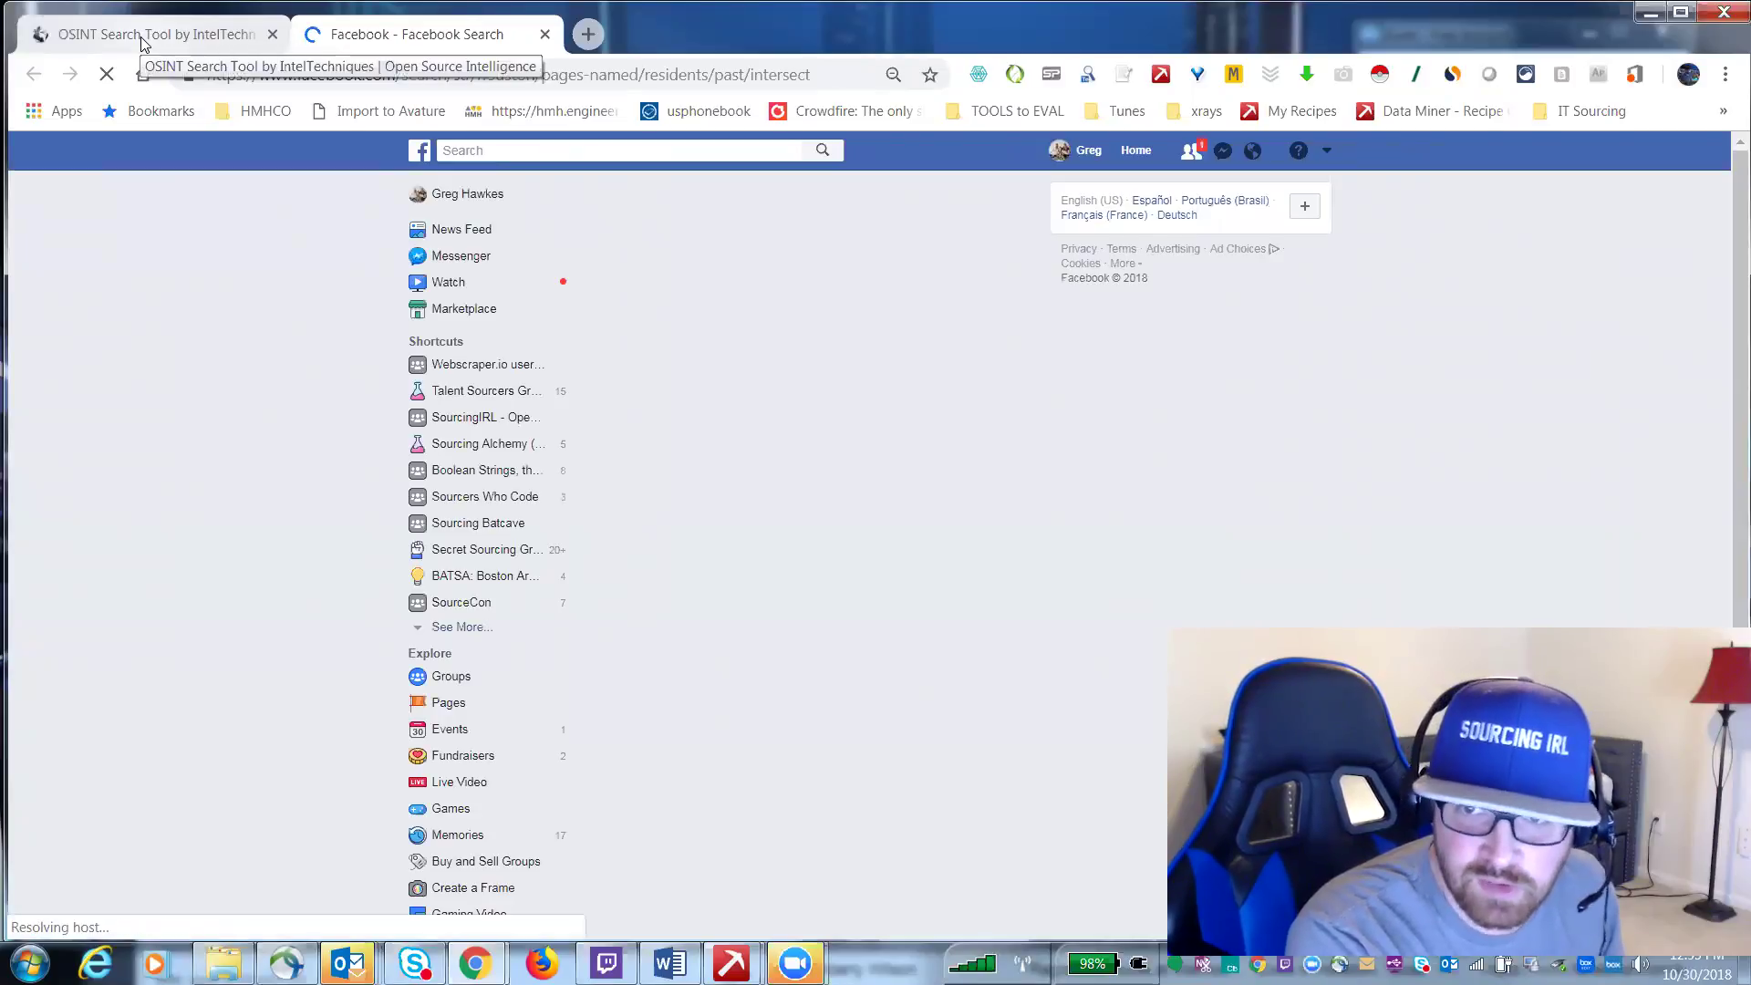
click(143, 43)
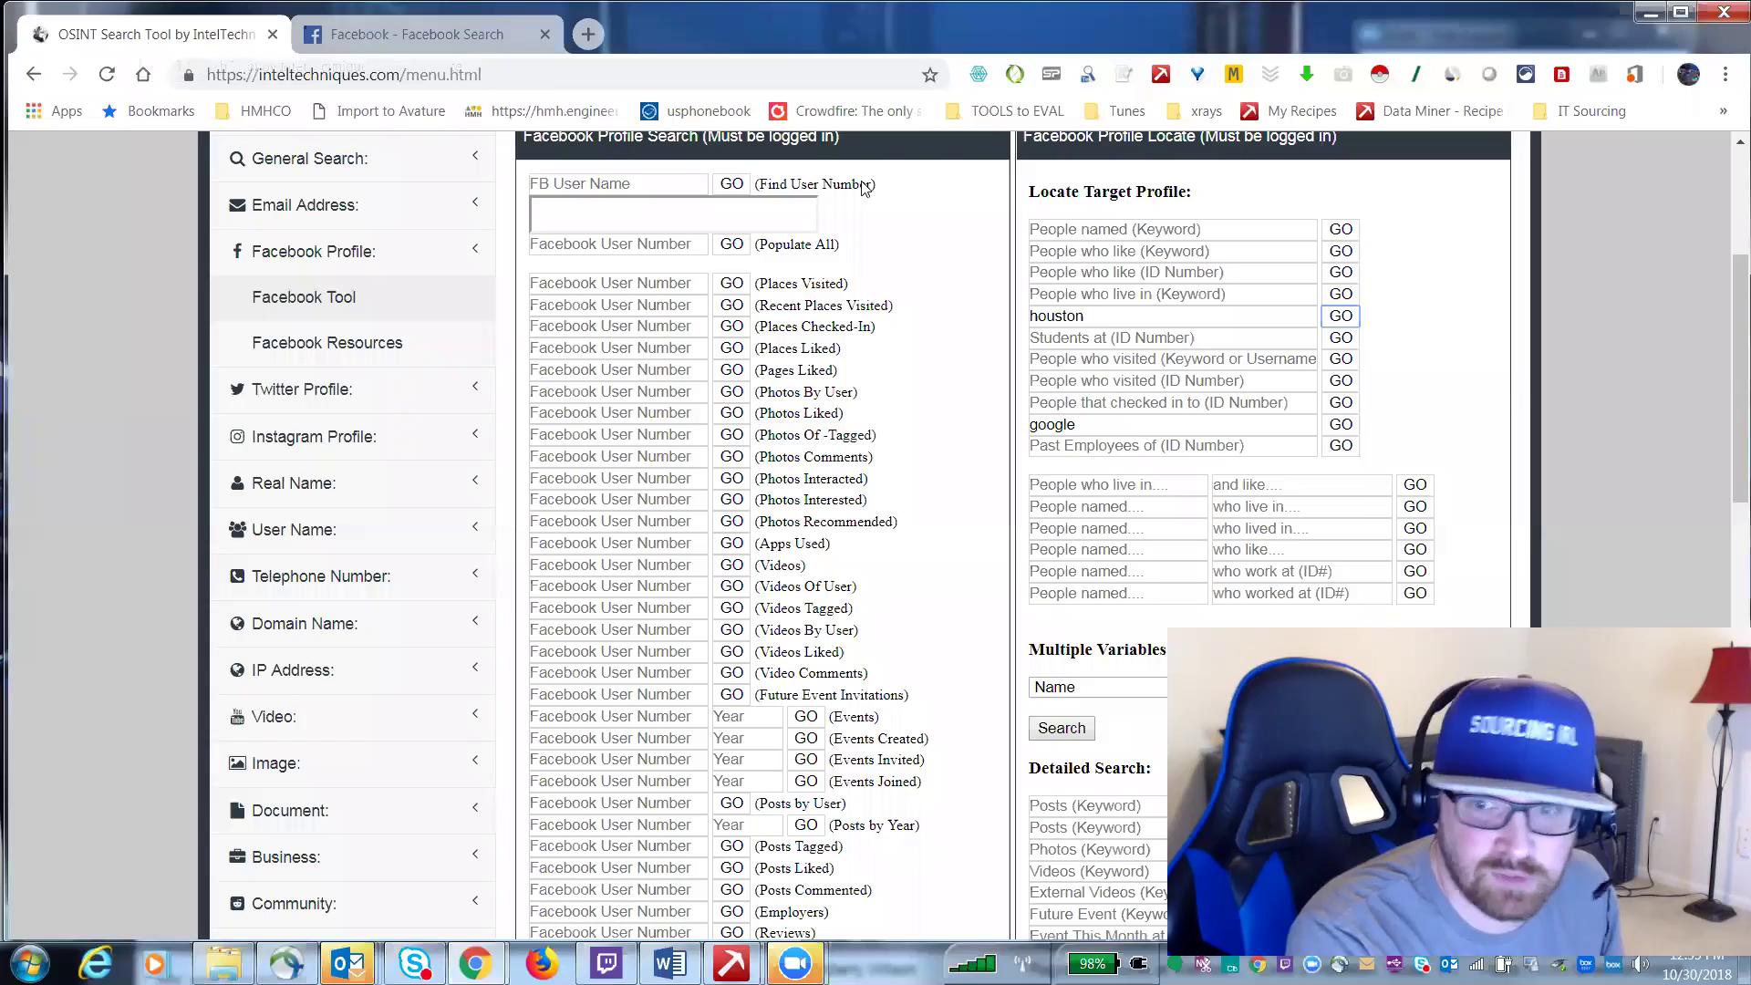
scroll(1221, 339, down, 1)
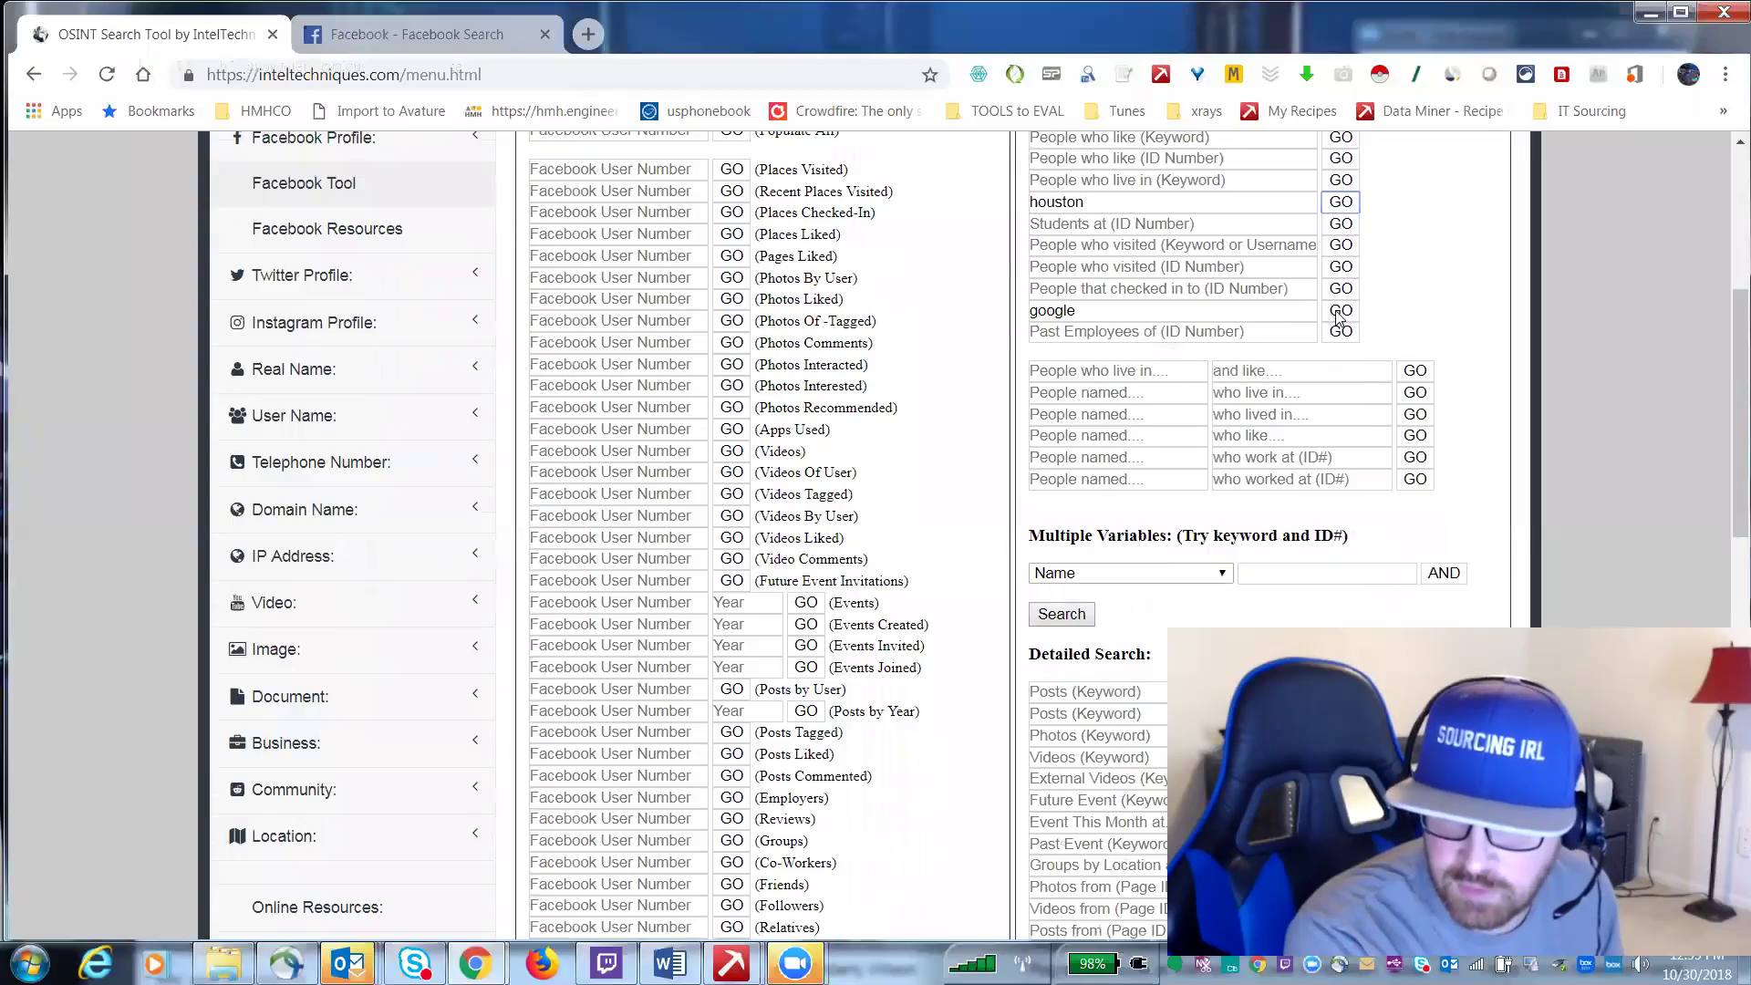
click(1340, 311)
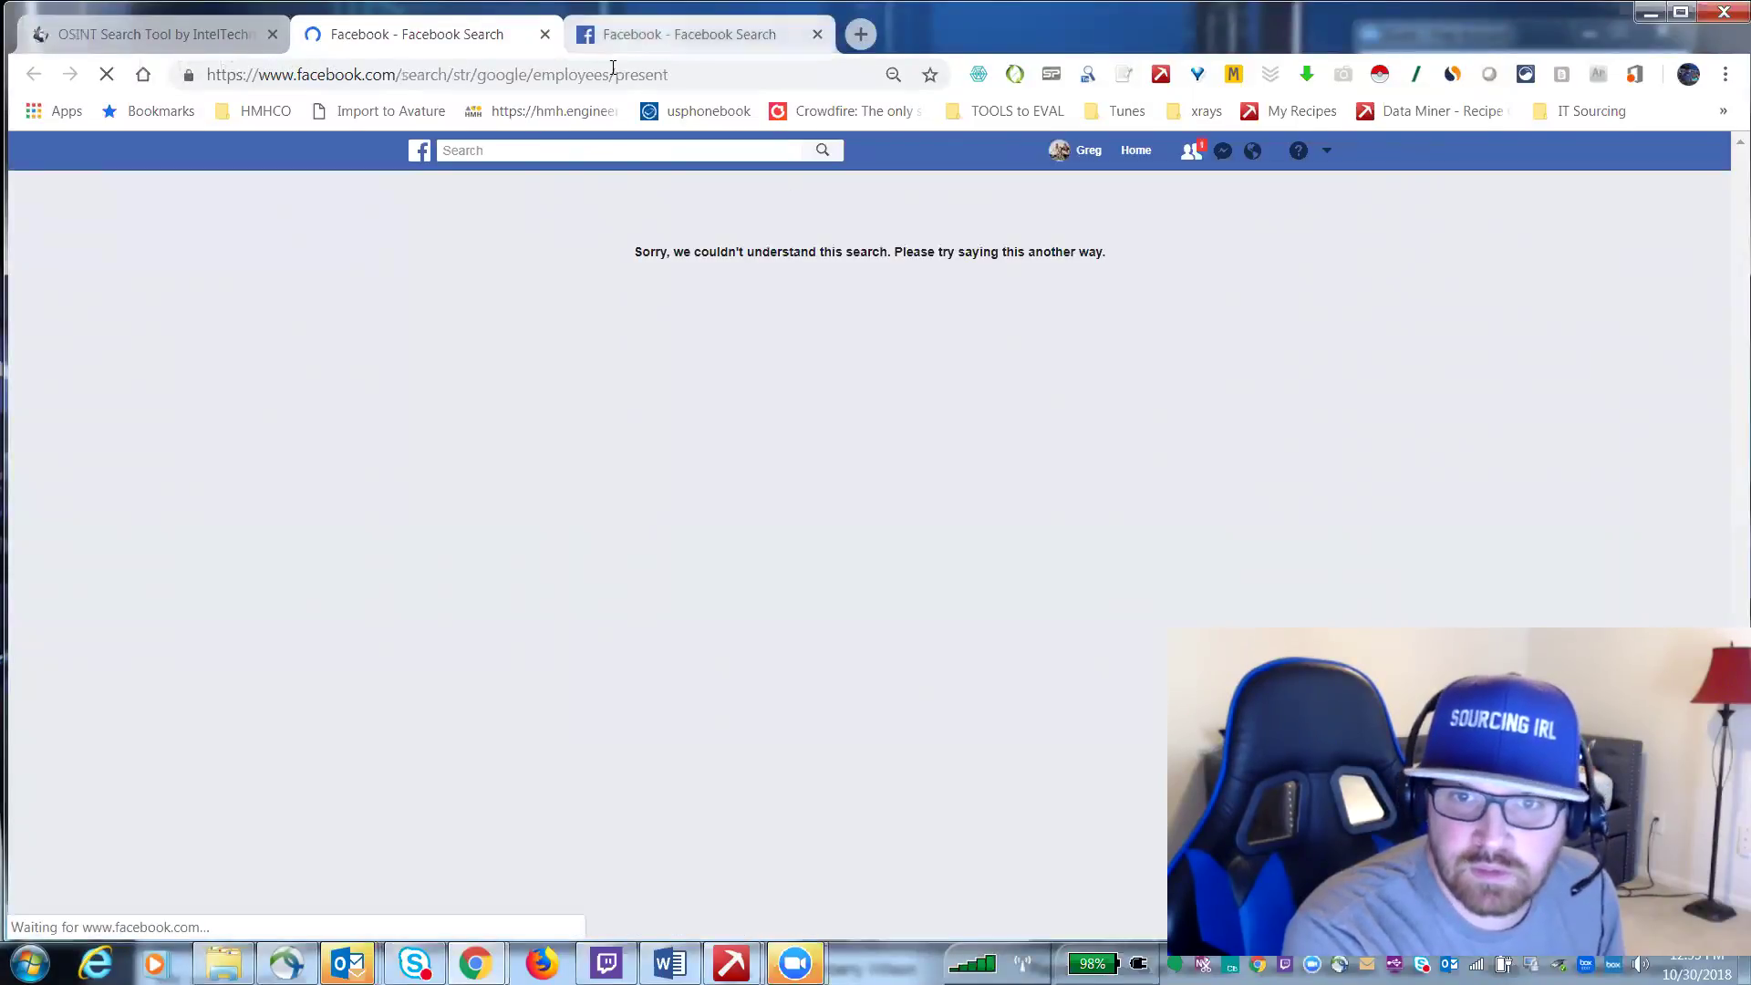
click(546, 35)
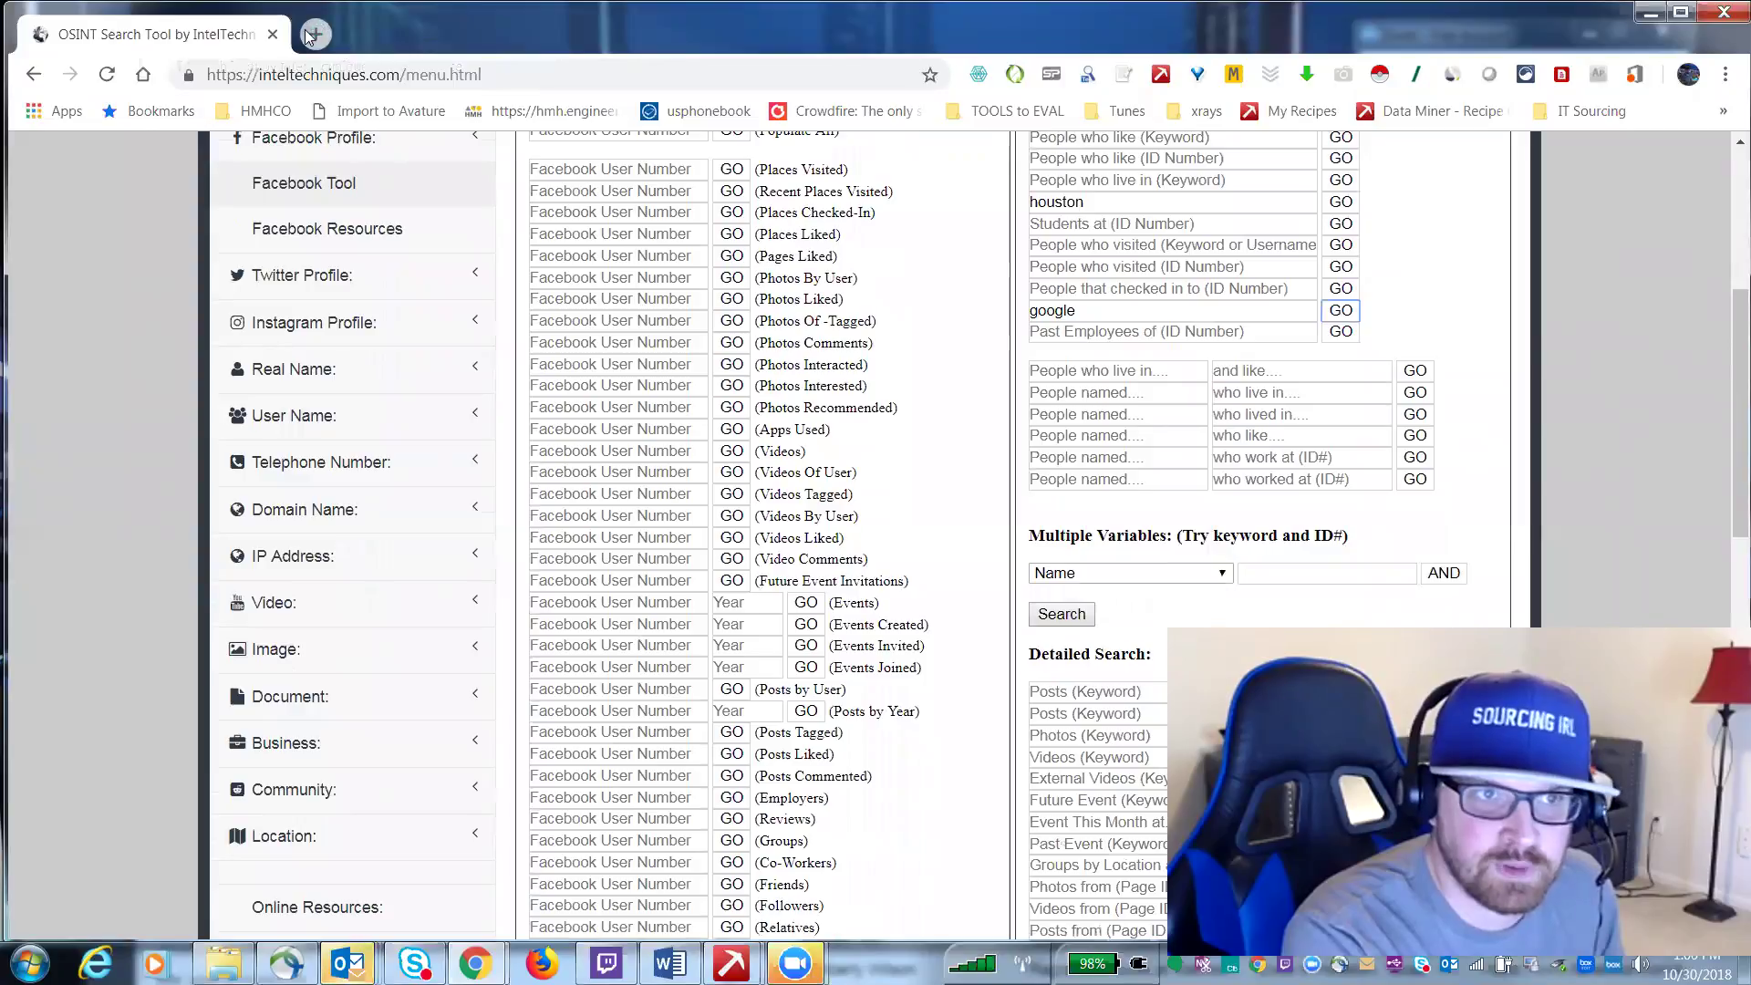
- Open searchisback.com in a new tab, search All people, and set location Dallas, Texas
key(ctrl+t)
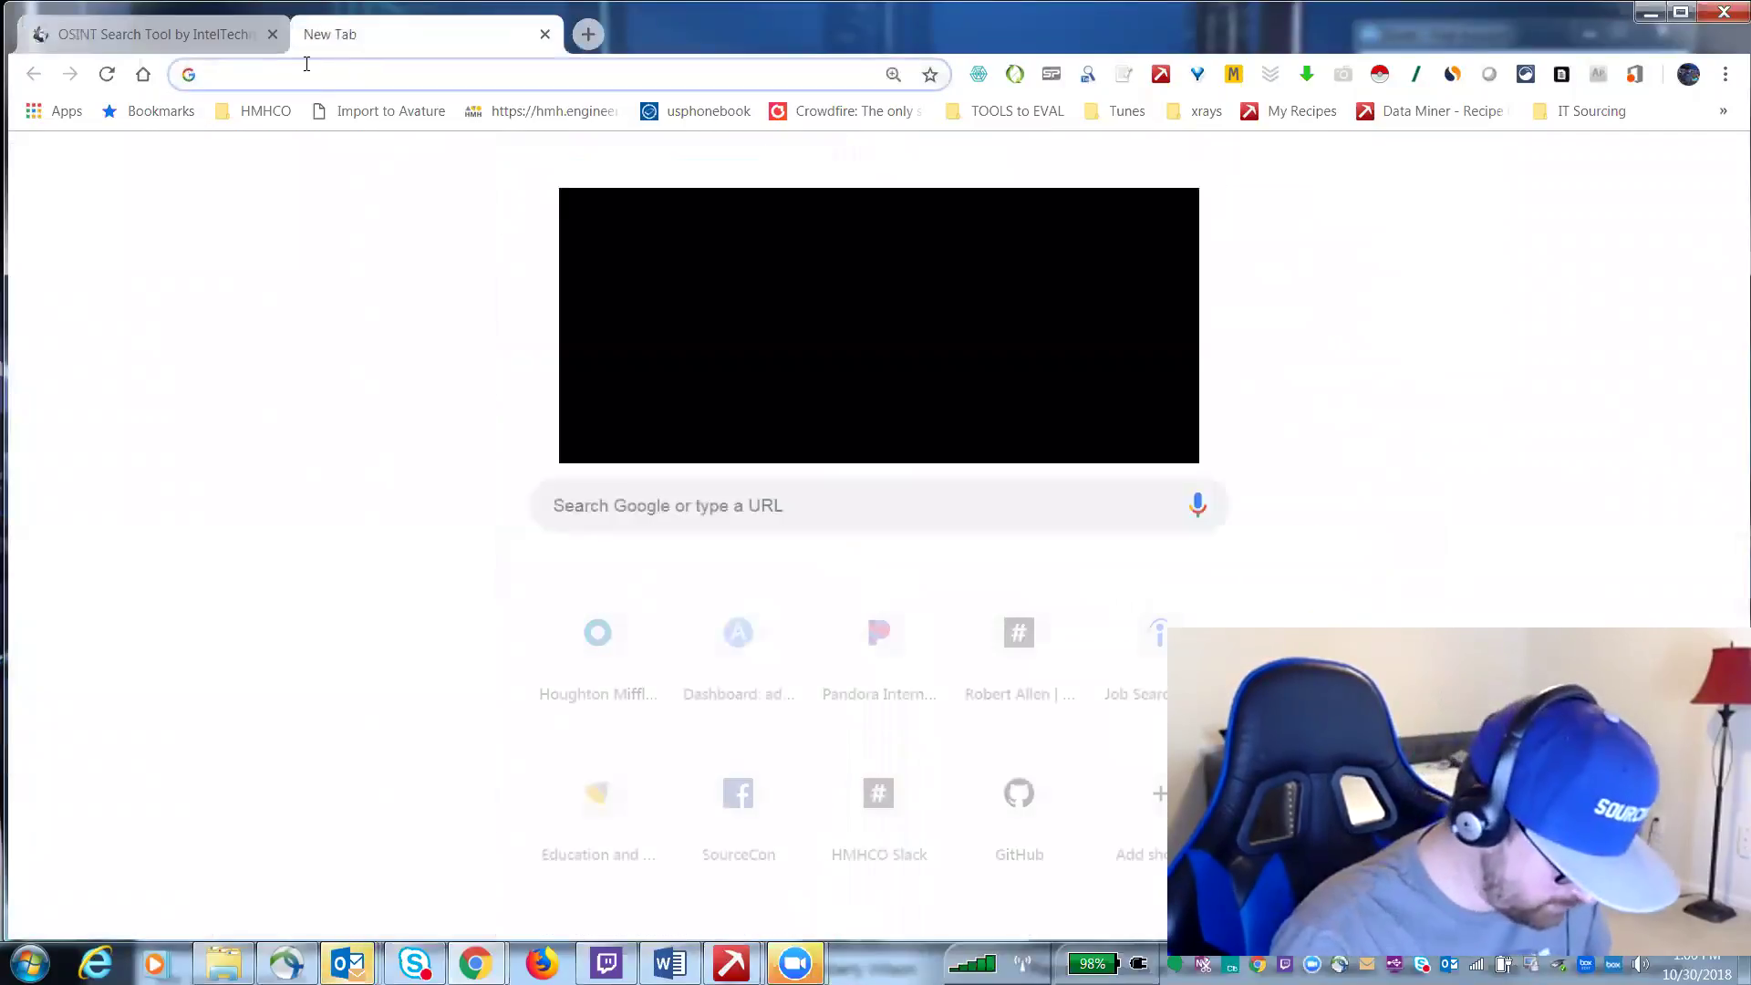
text(searchisback.com)
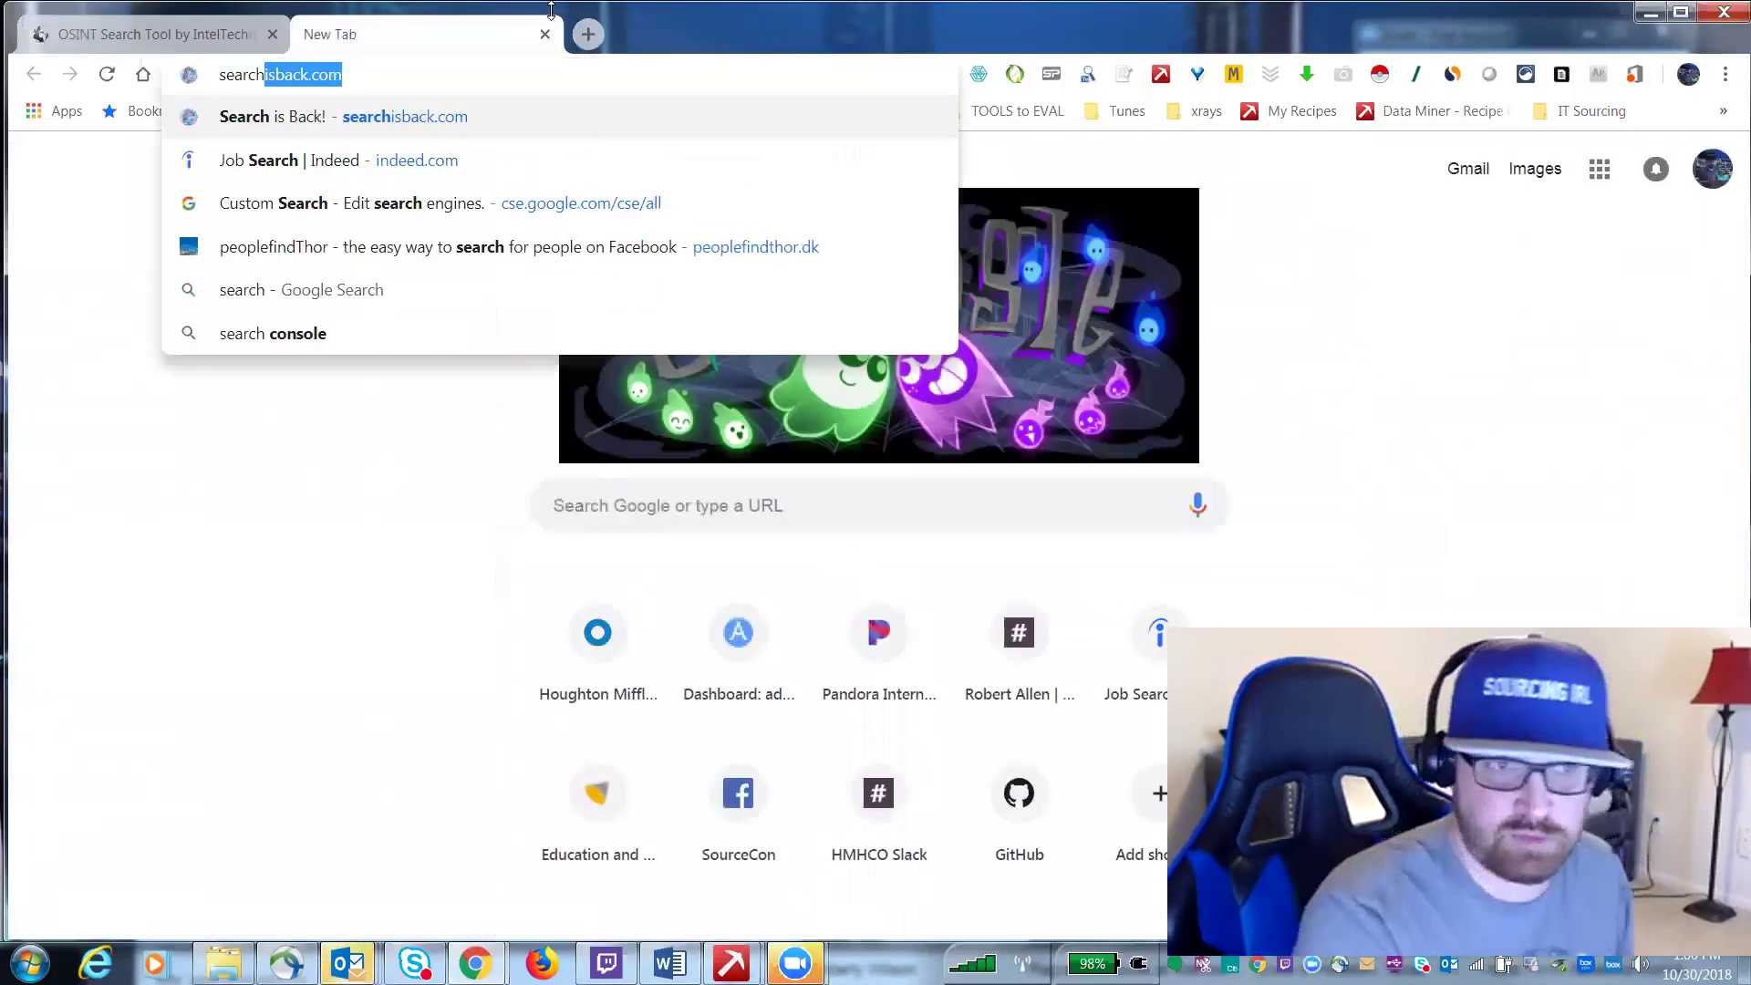
key(Return)
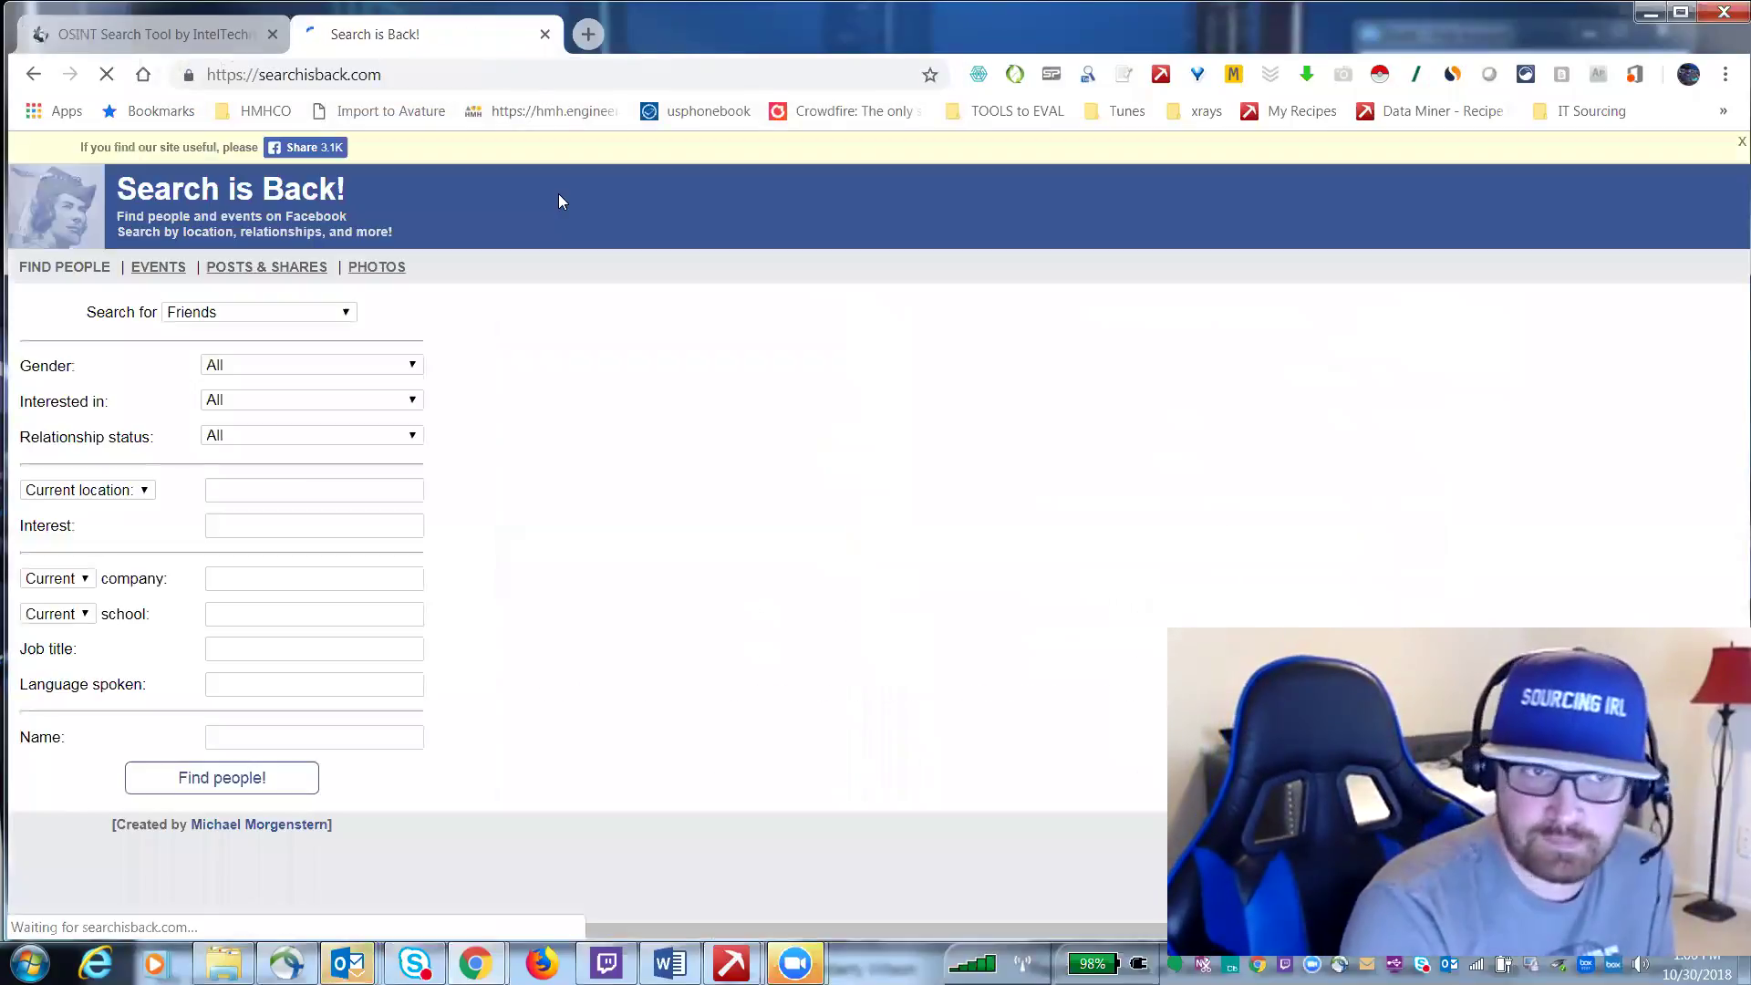
click(347, 311)
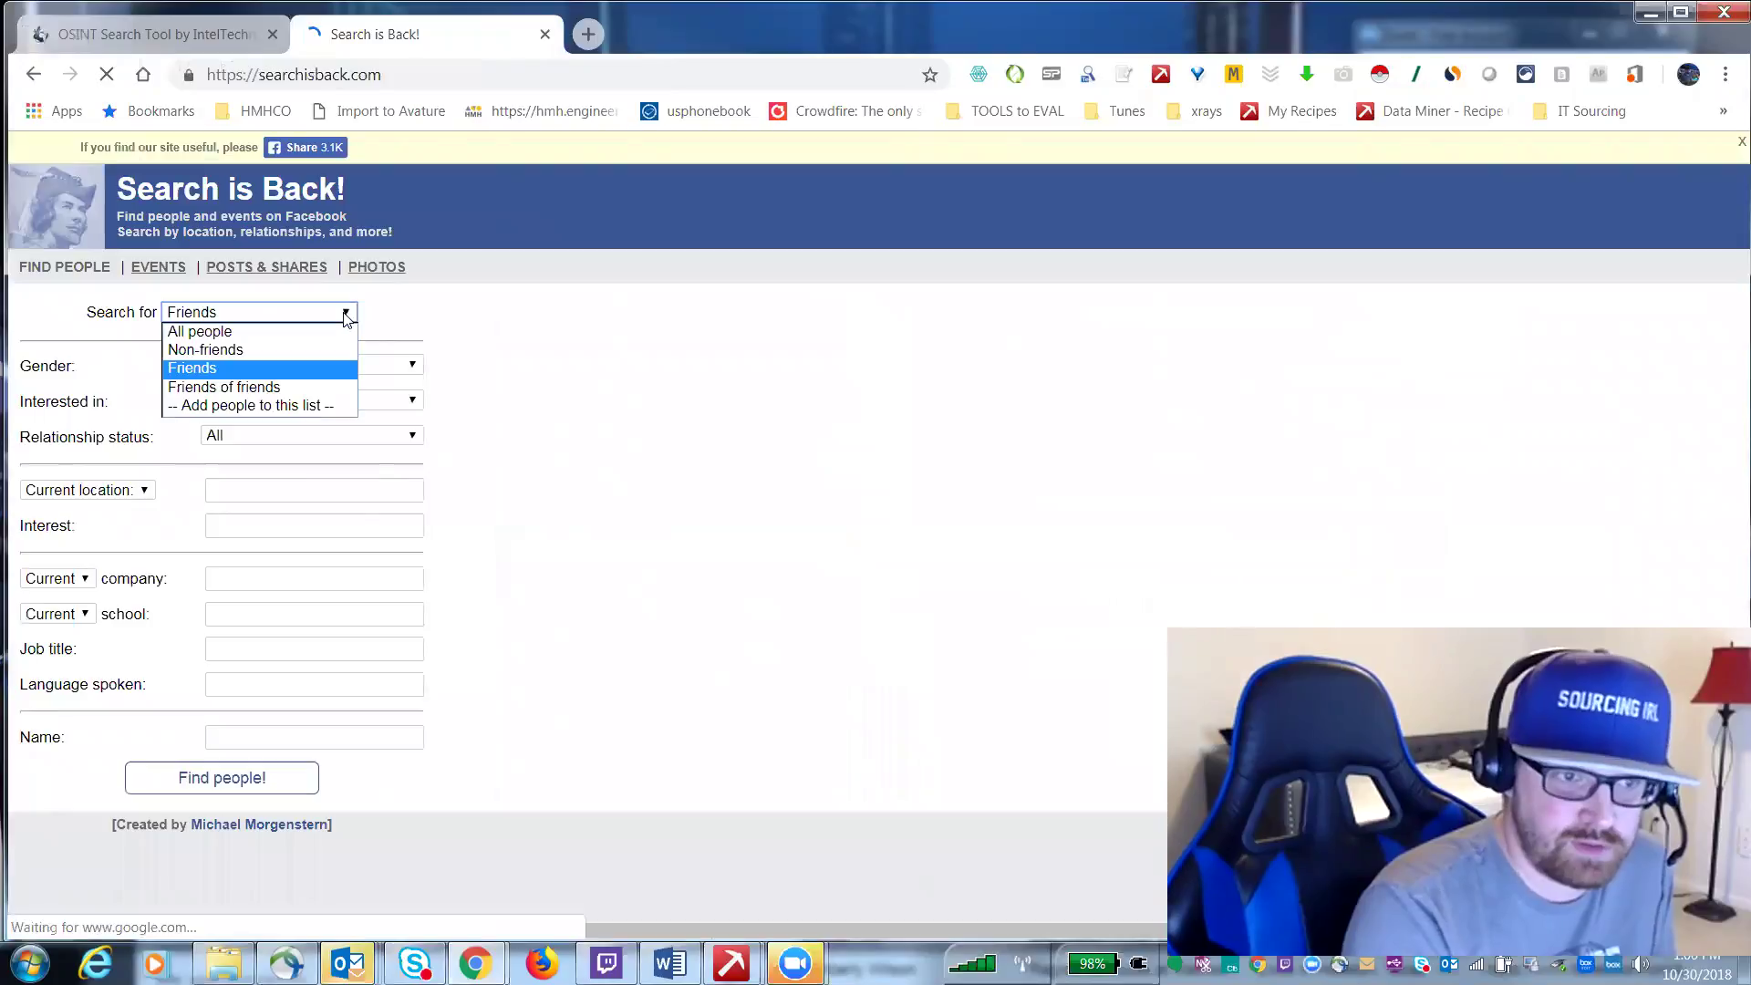
click(228, 332)
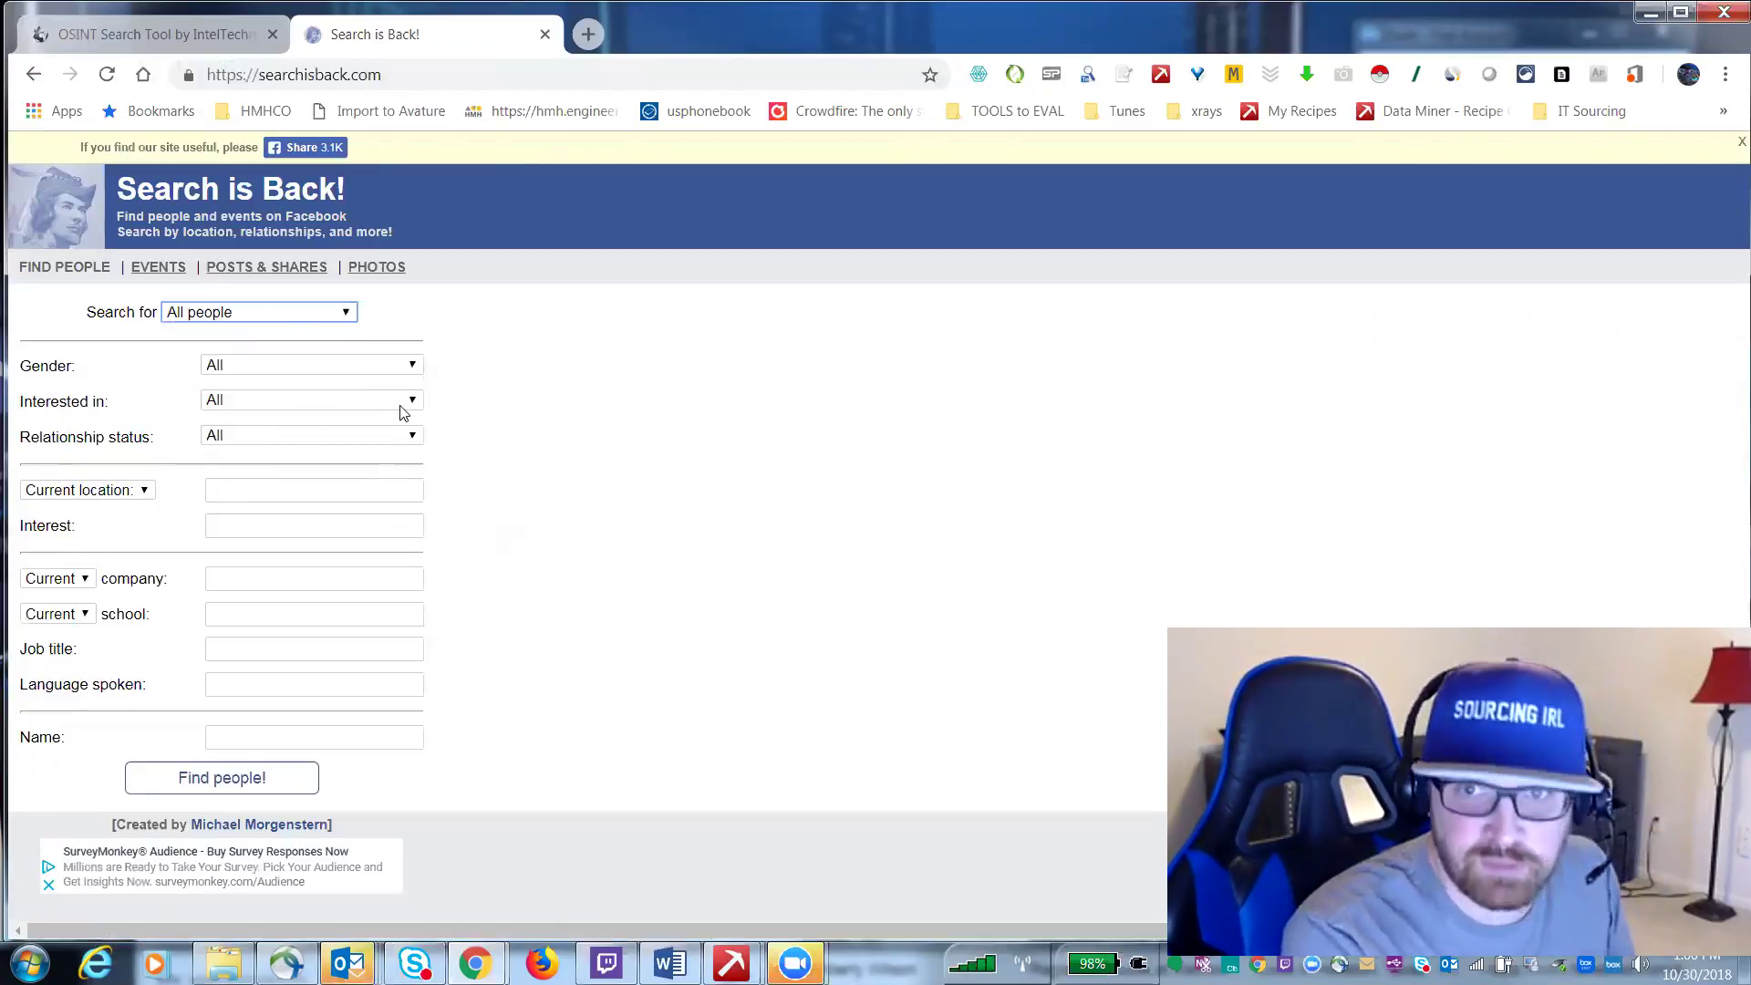
click(260, 497)
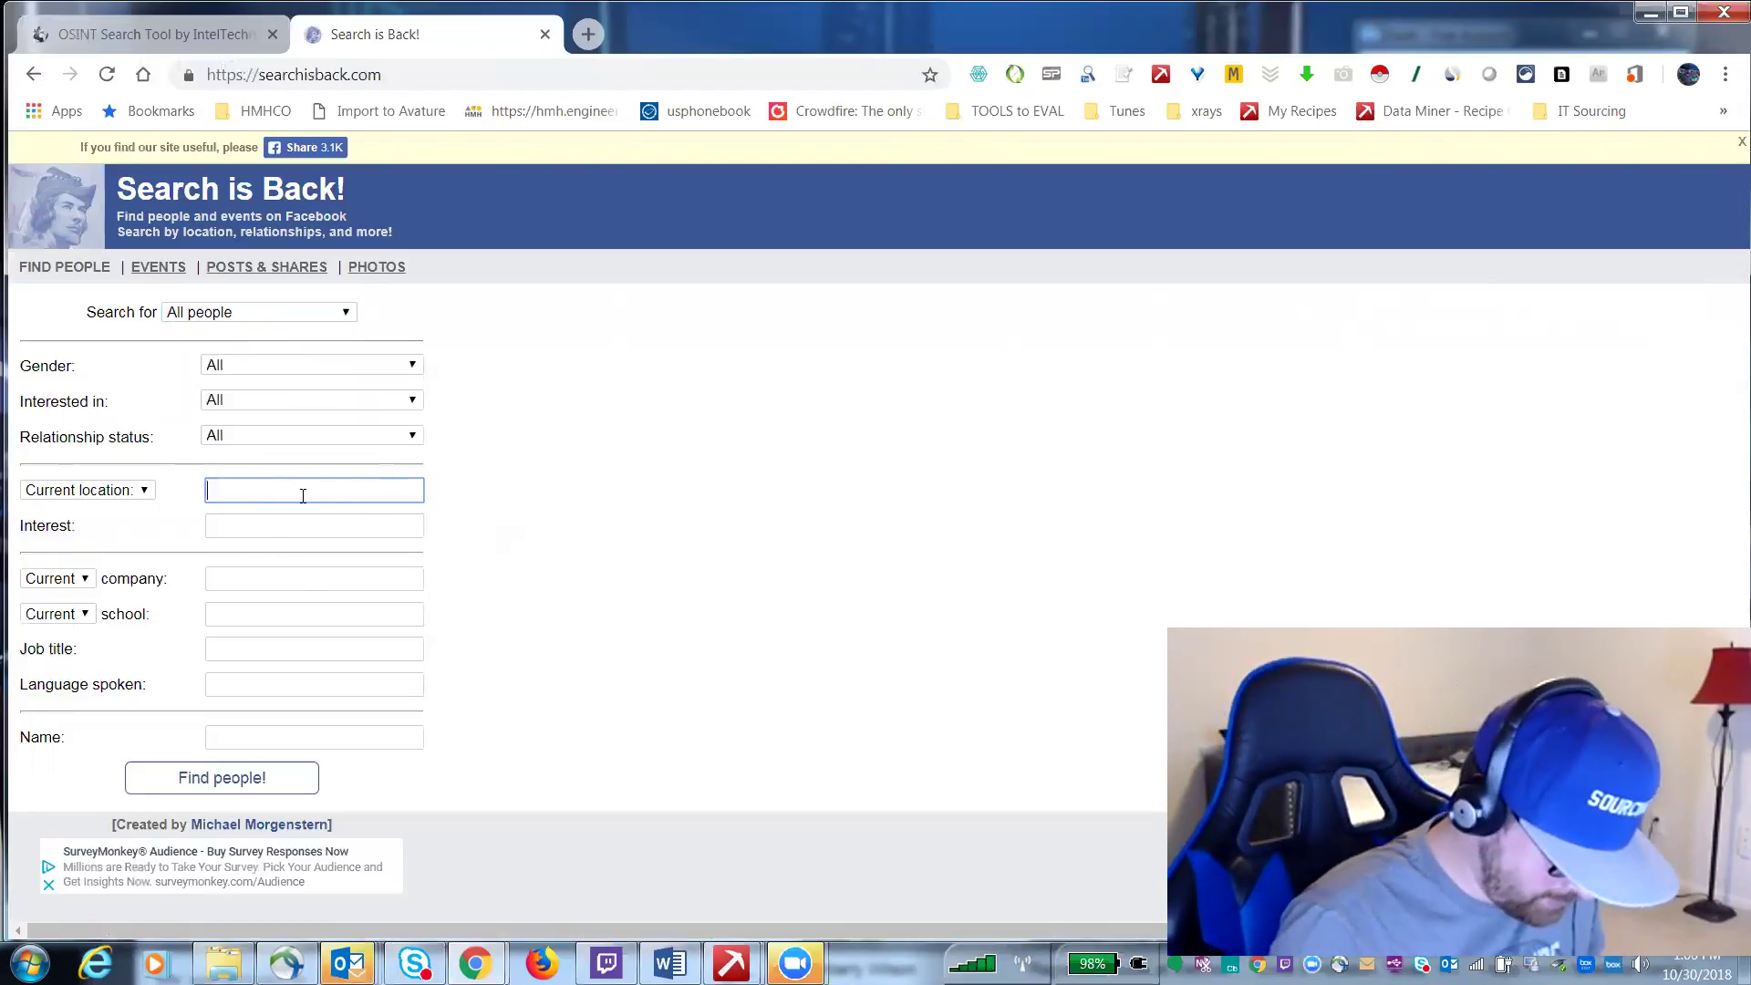
text(dalla)
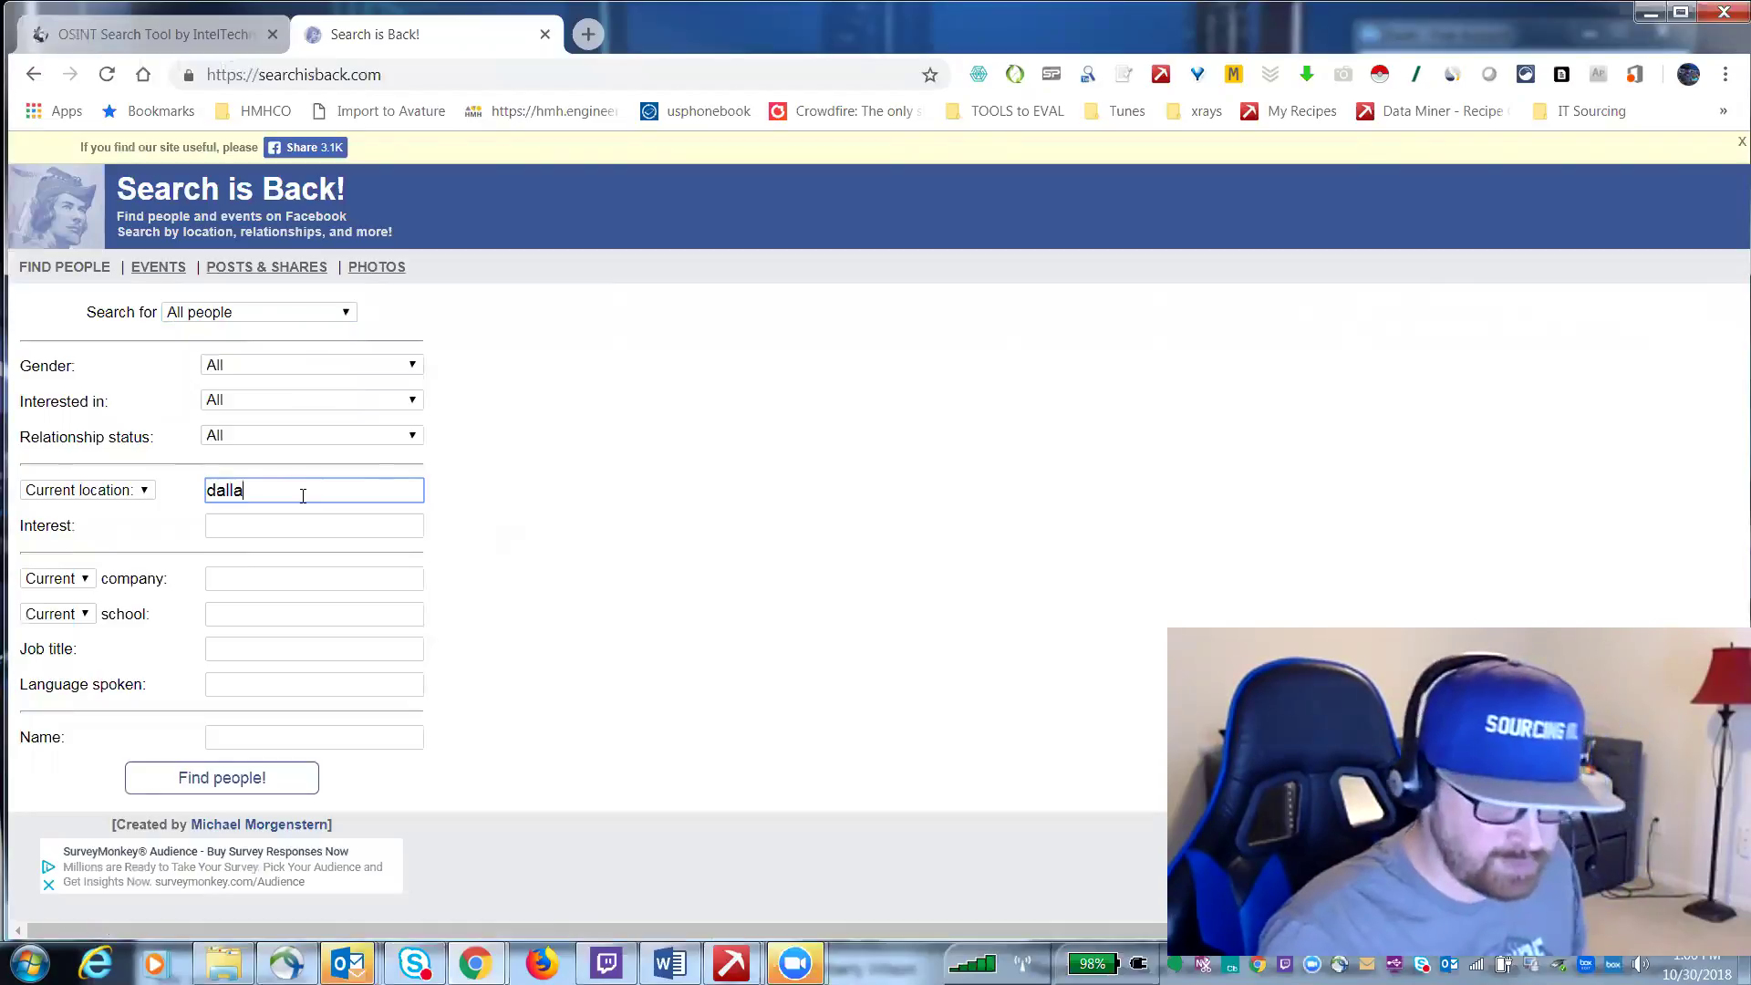
text(s, Texas)
click(285, 520)
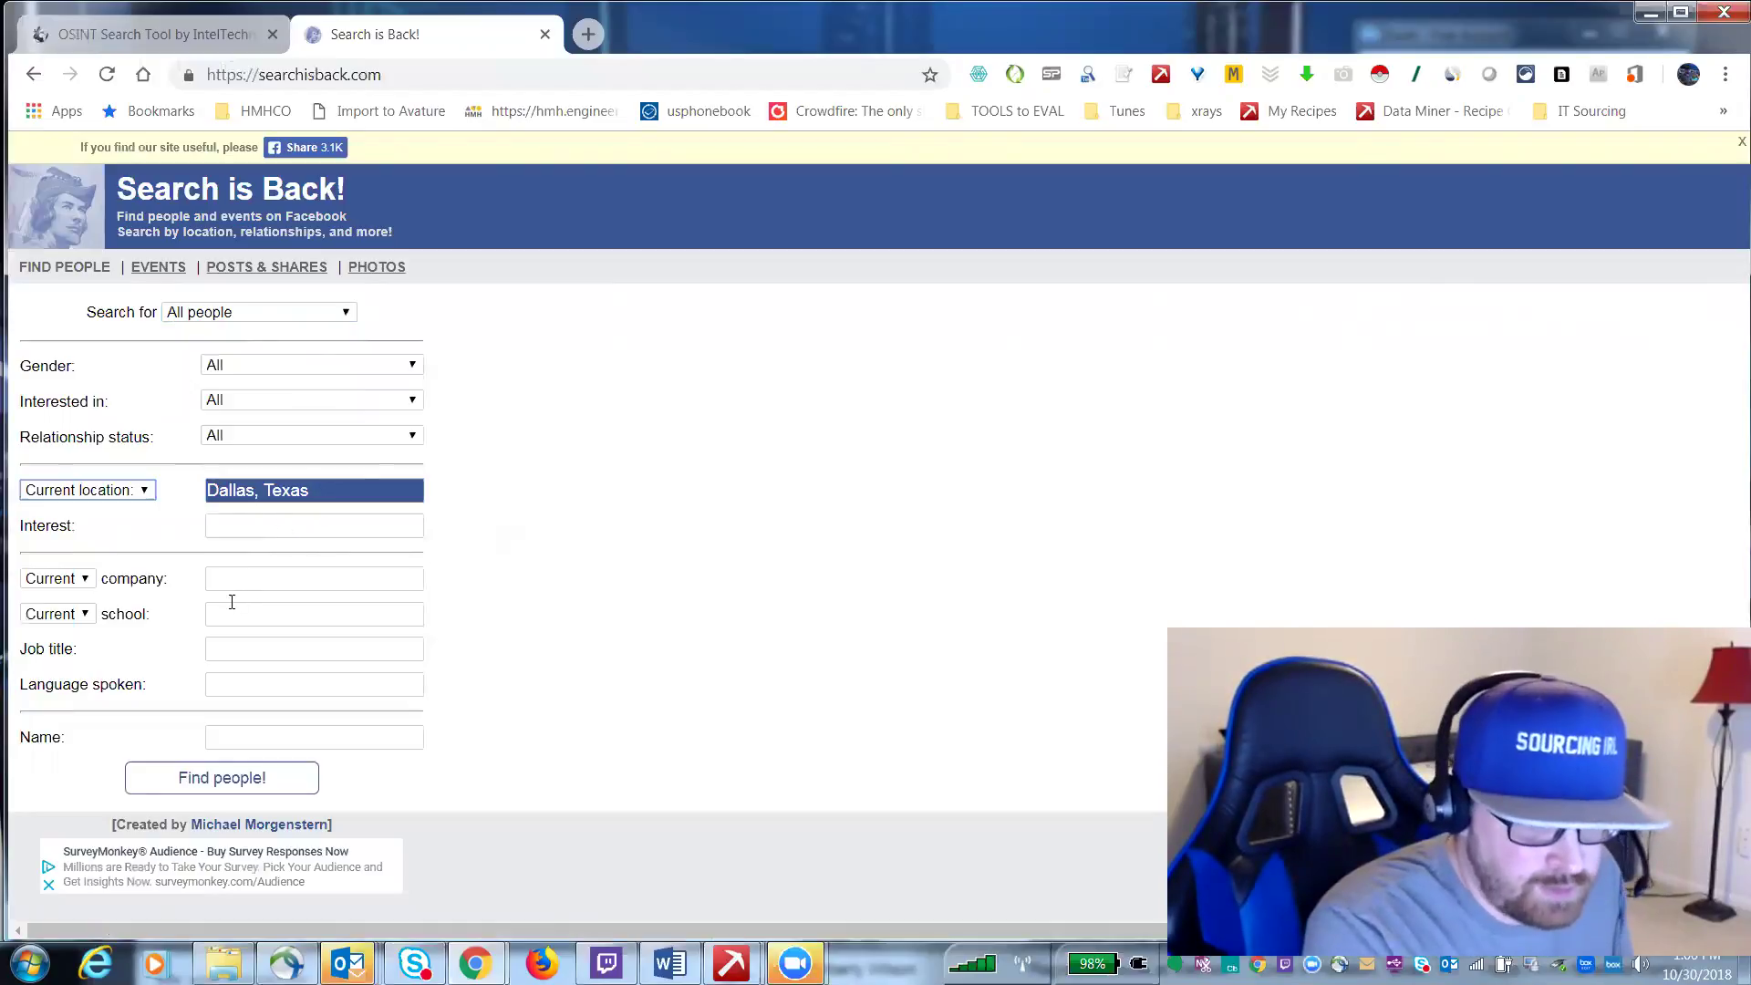
- Set the job title to General Manager and run the Facebook people search
click(223, 648)
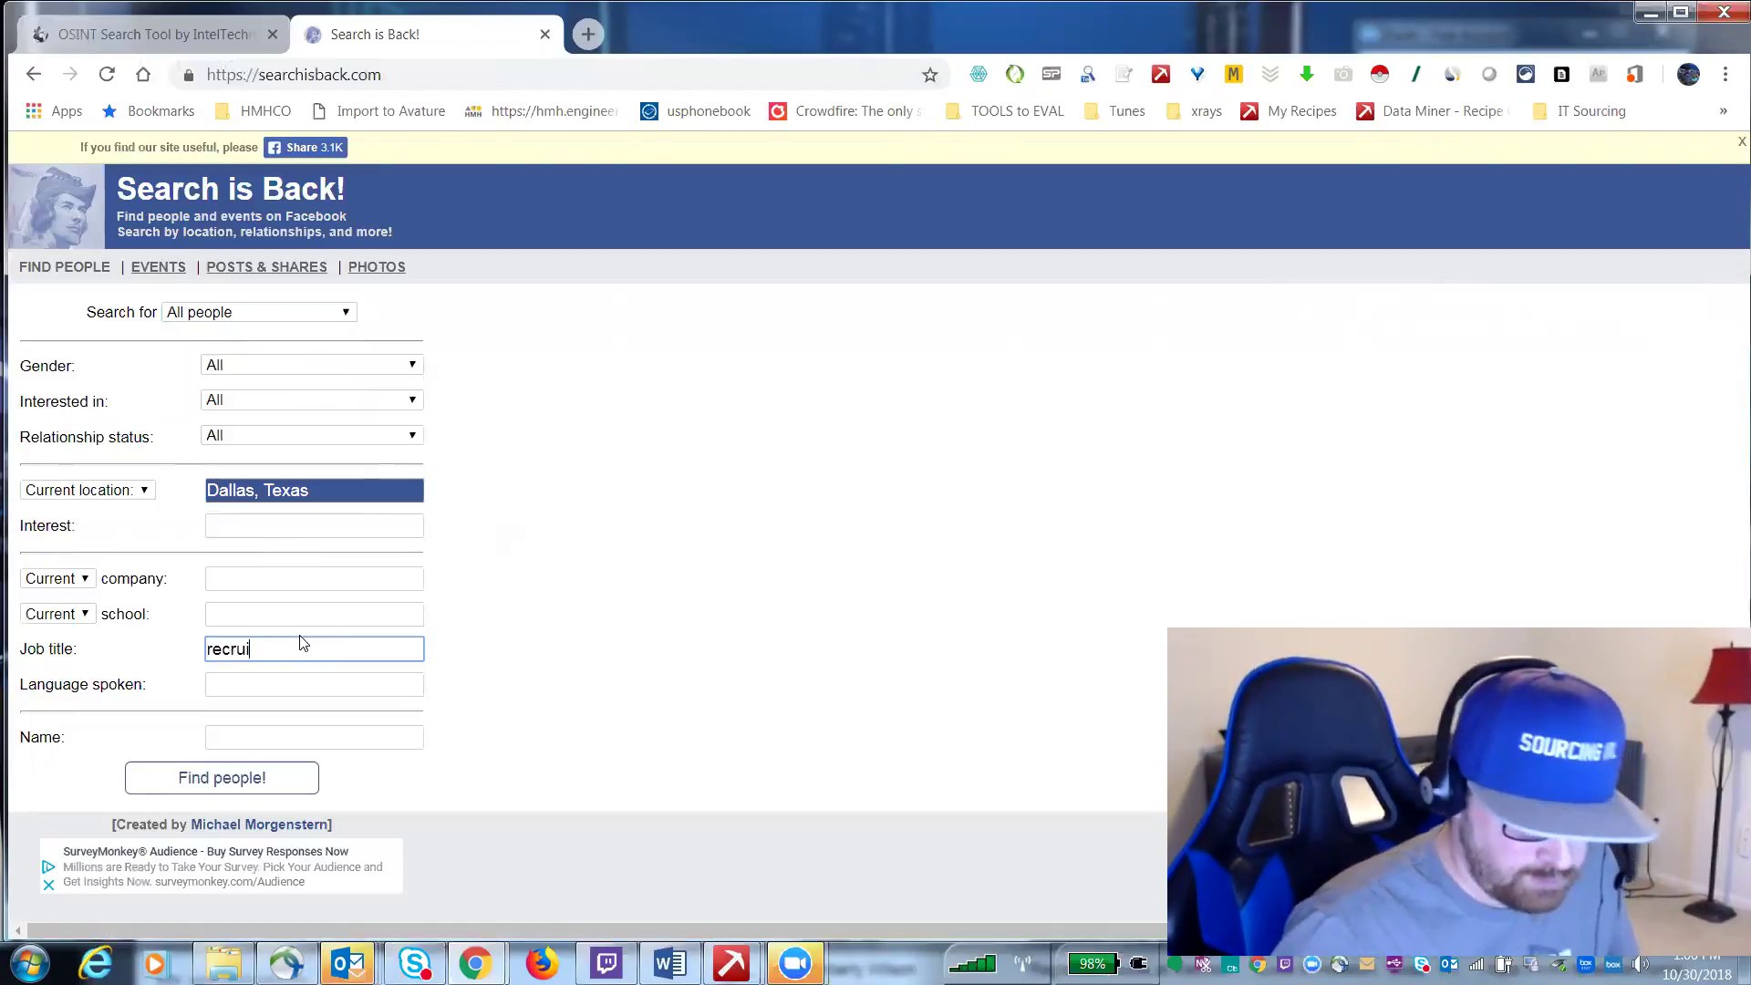
text(recr)
key(BackSpace)
key(BackSpace)
key(BackSpace)
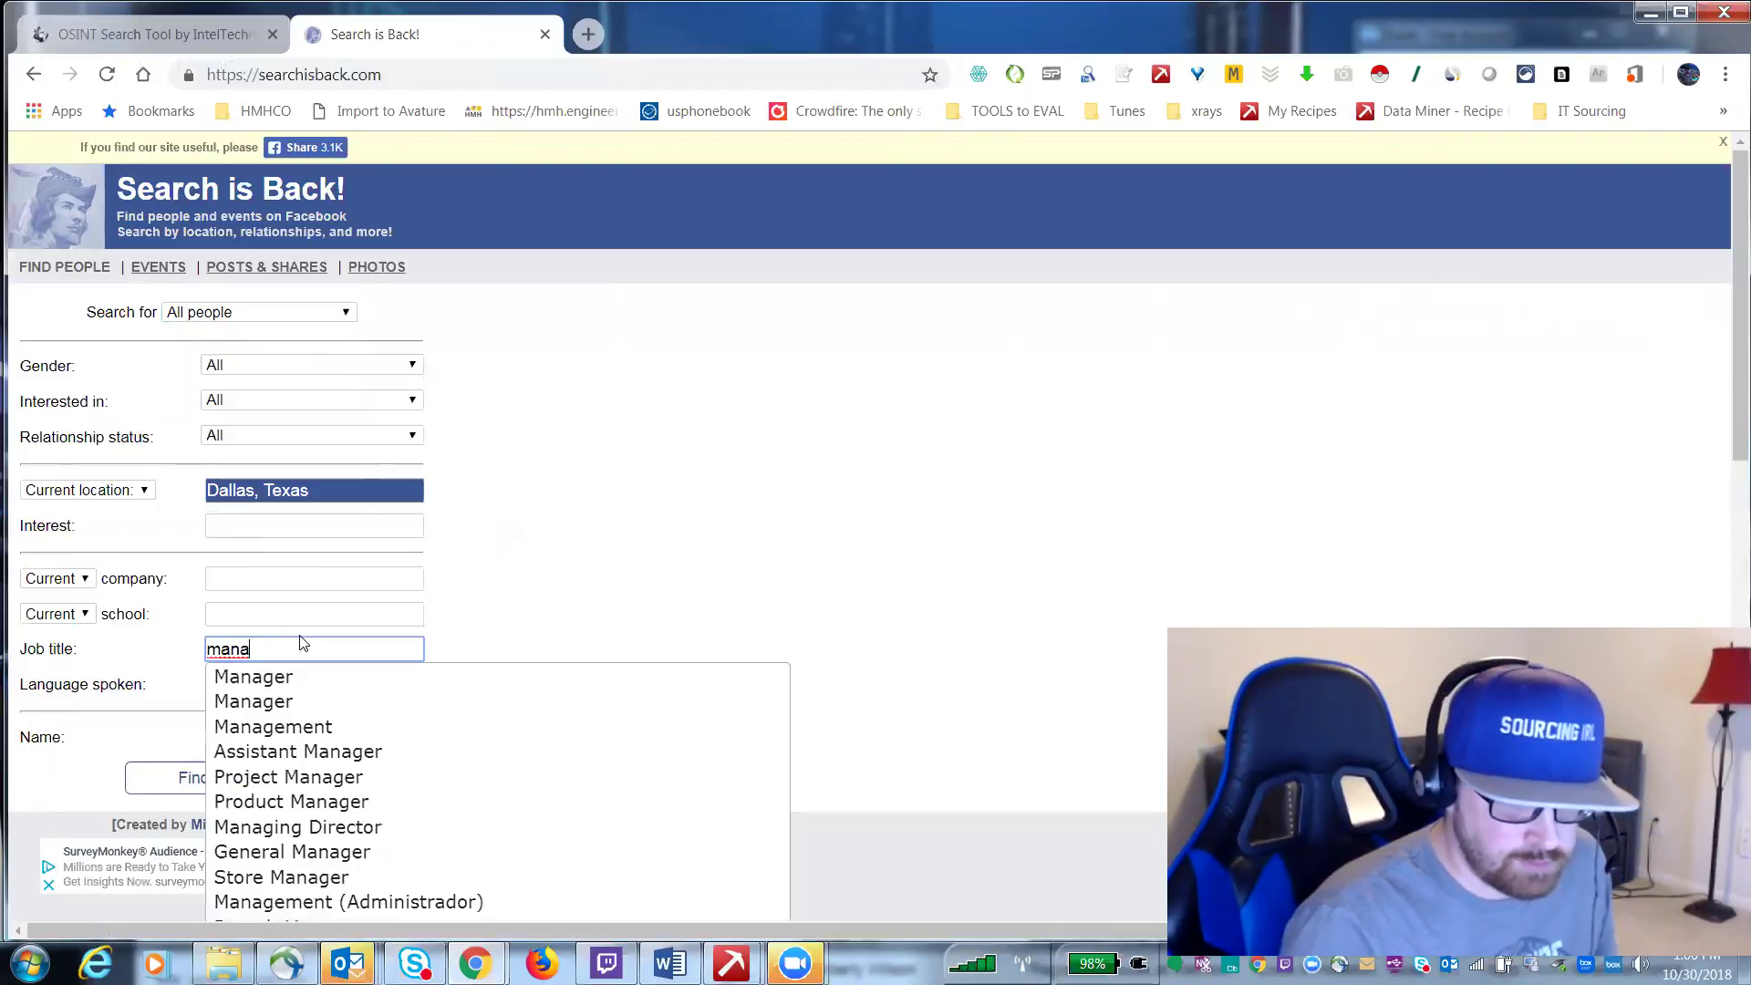
key(Down)
key(Down)
key(Down)
key(Down)
key(Down)
key(Down)
key(Down)
key(Down)
key(Return)
click(267, 684)
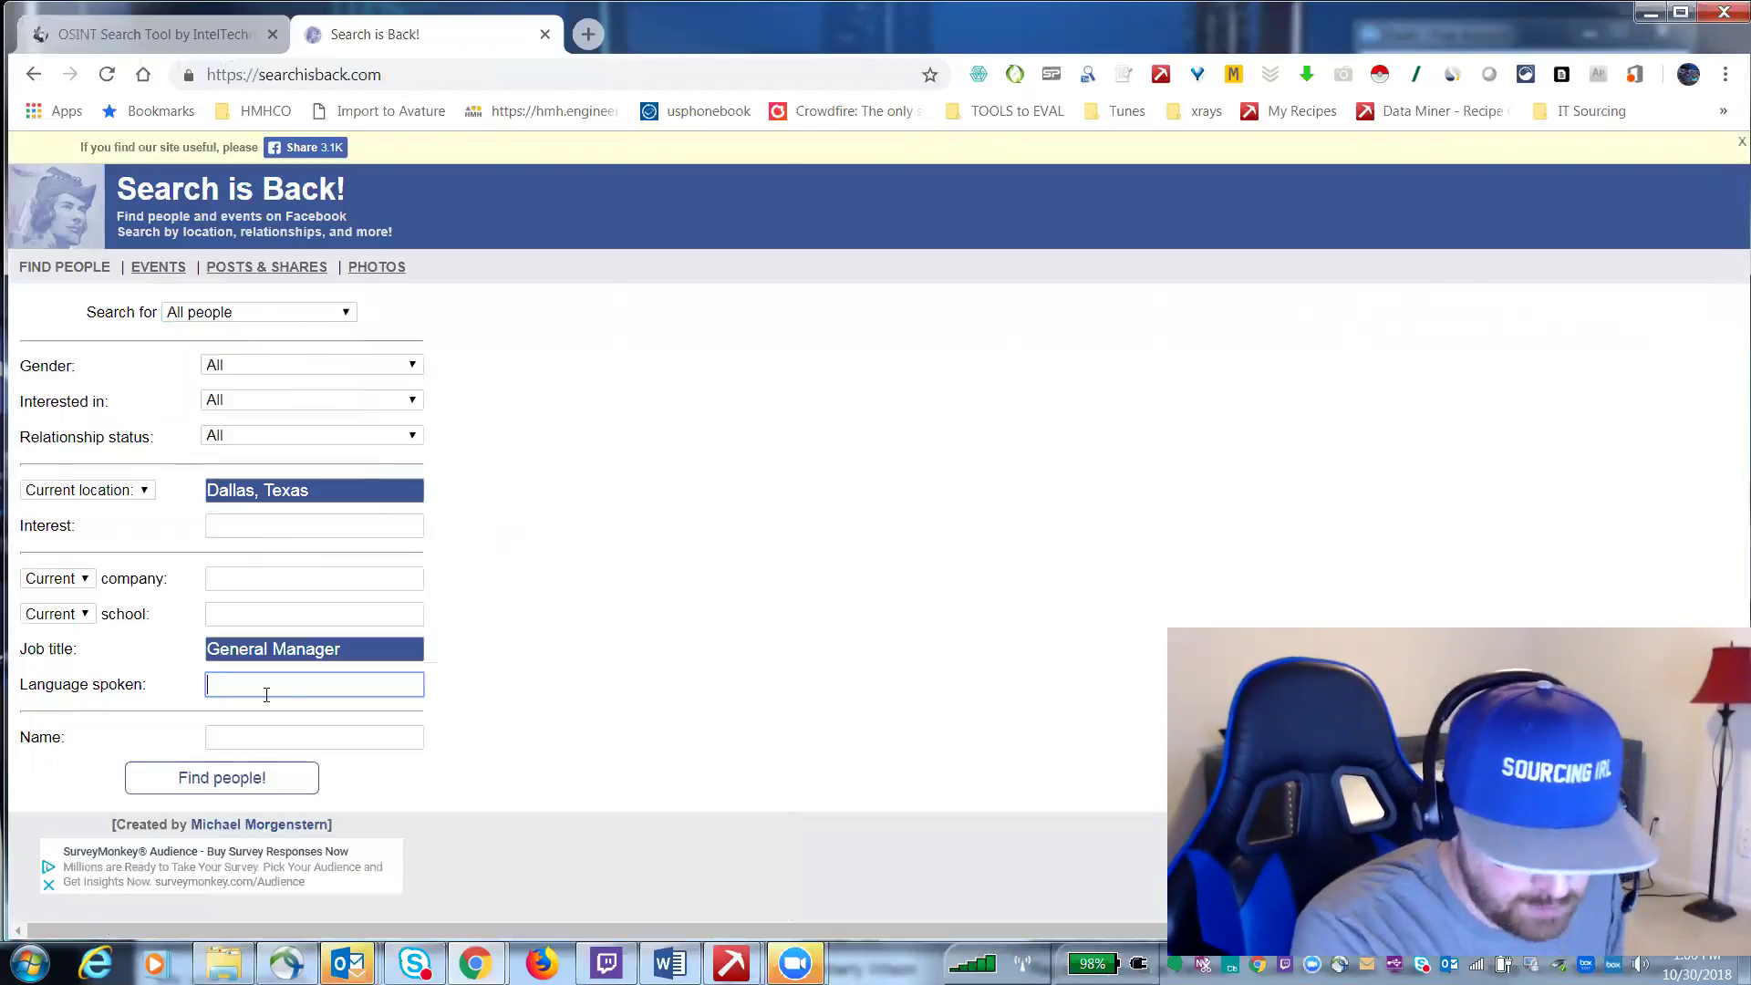
click(270, 775)
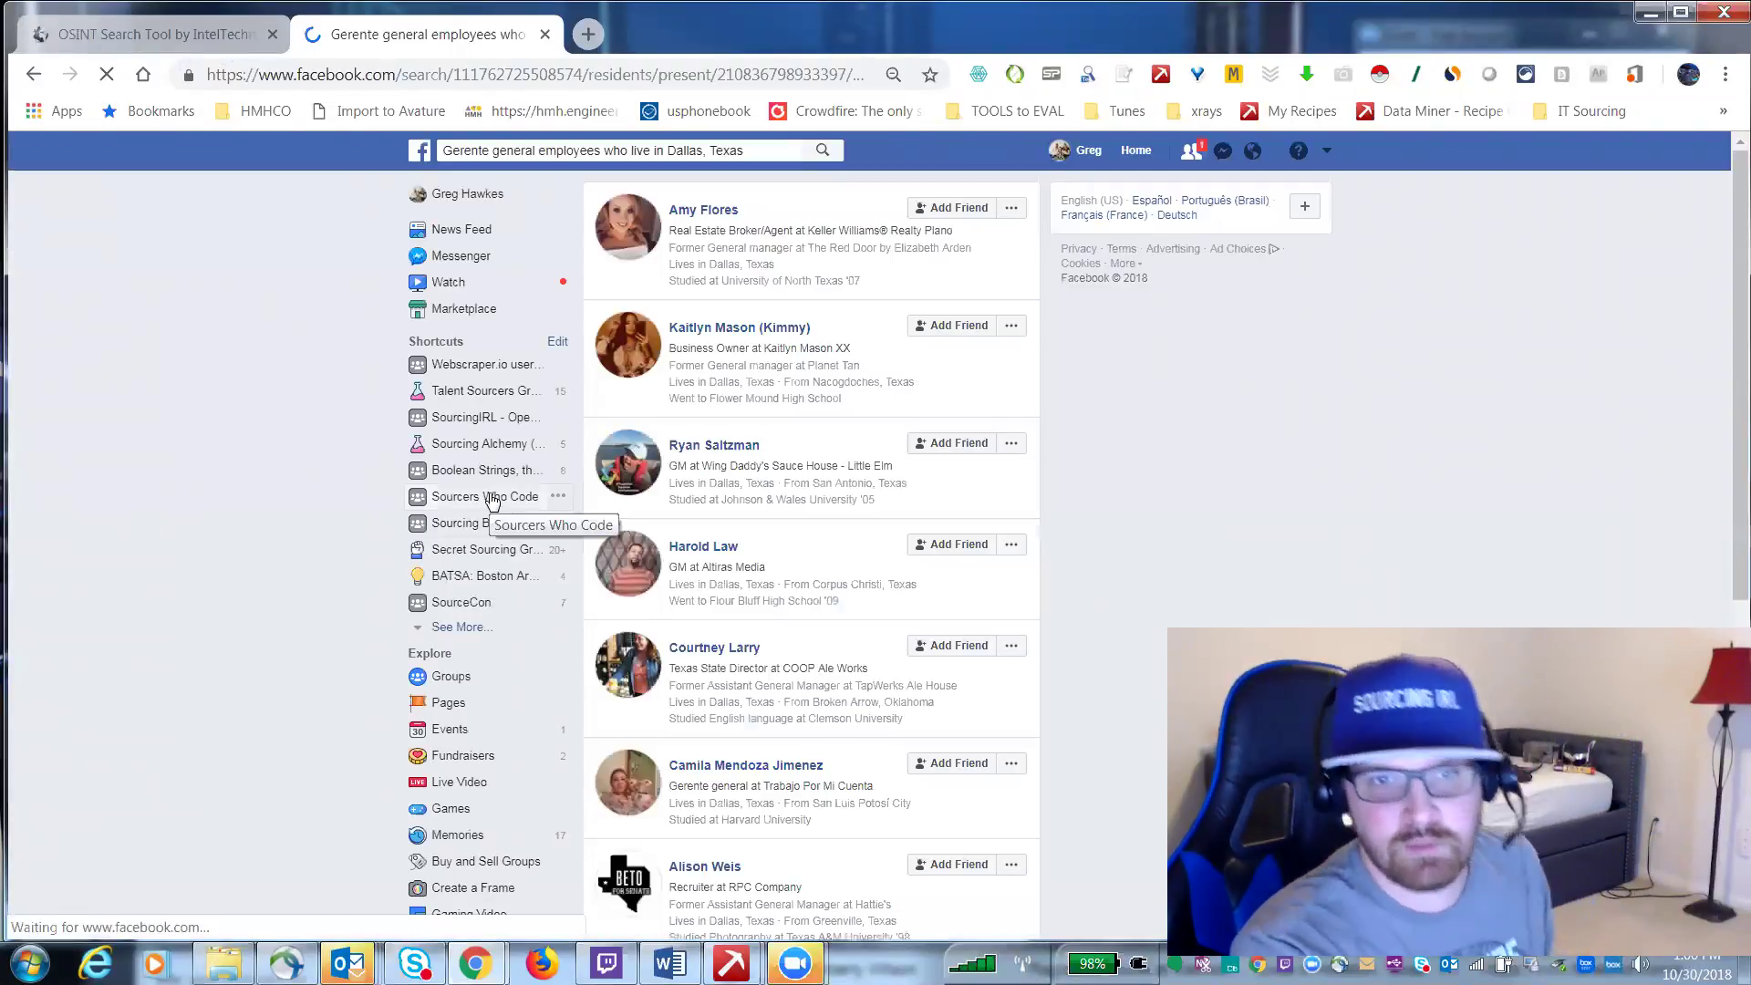
- Scroll through the Dallas general manager results, including Spanish 'Gerente general' listings
scroll(807, 356, down, 3)
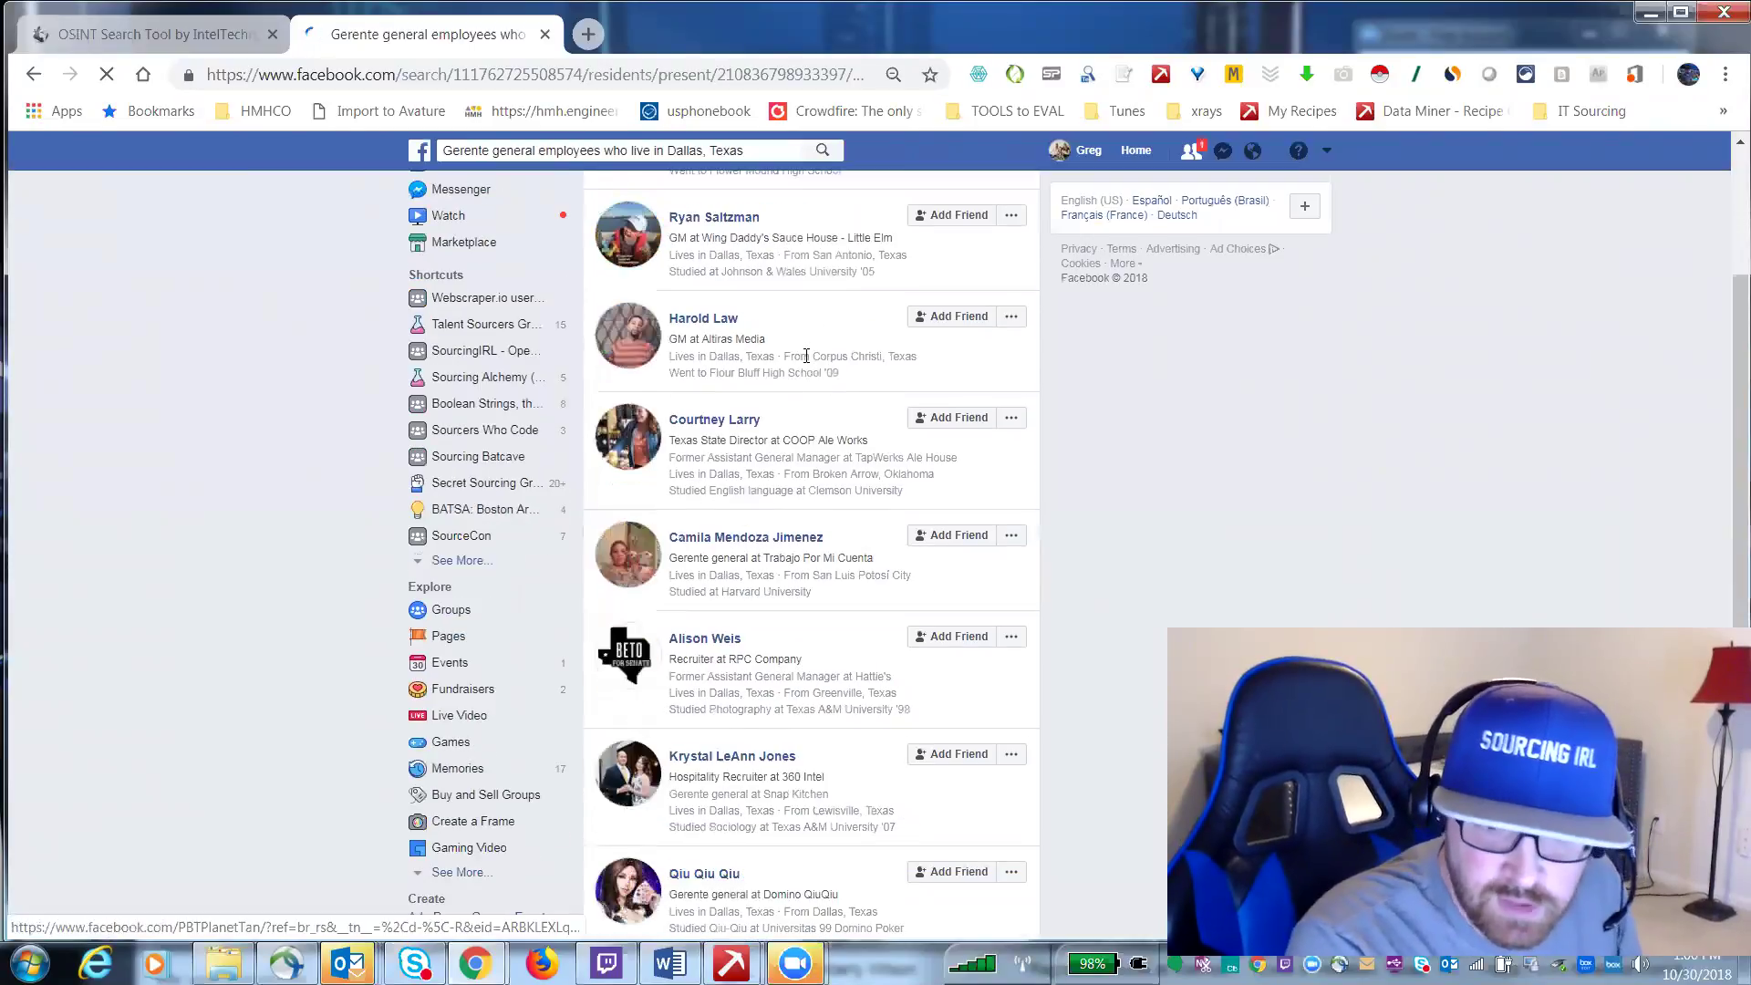
scroll(915, 407, up, 3)
scroll(889, 395, down, 4)
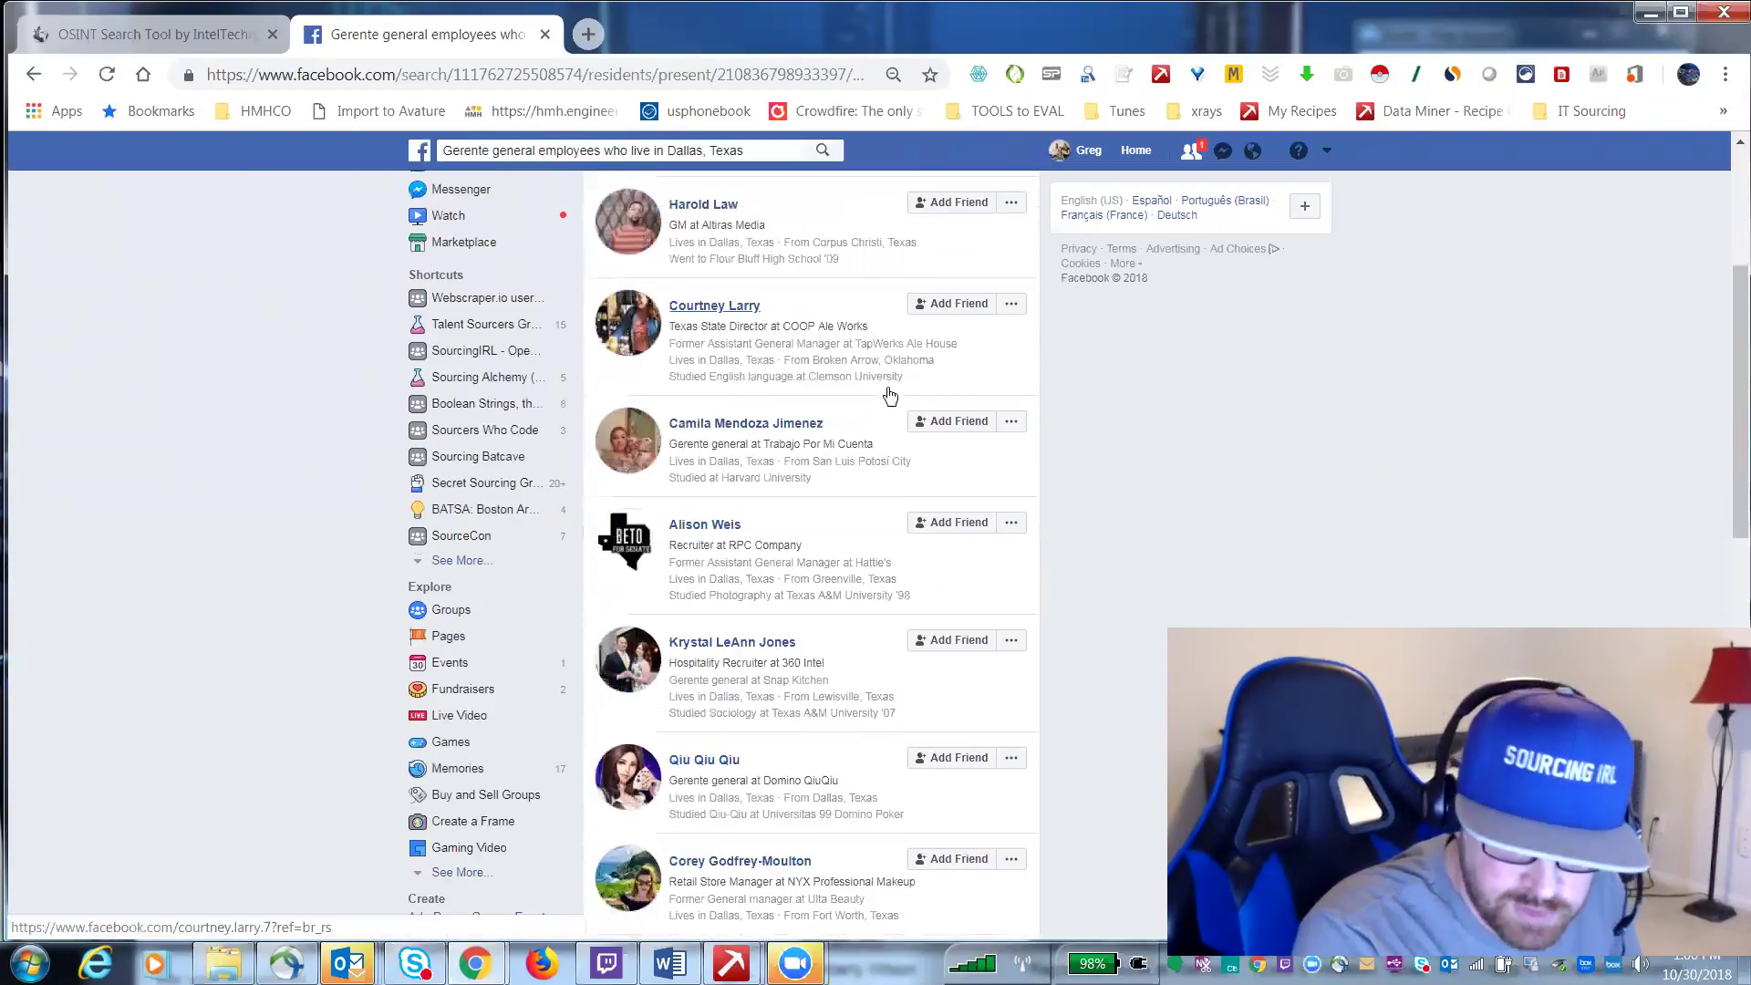
scroll(867, 406, down, 9)
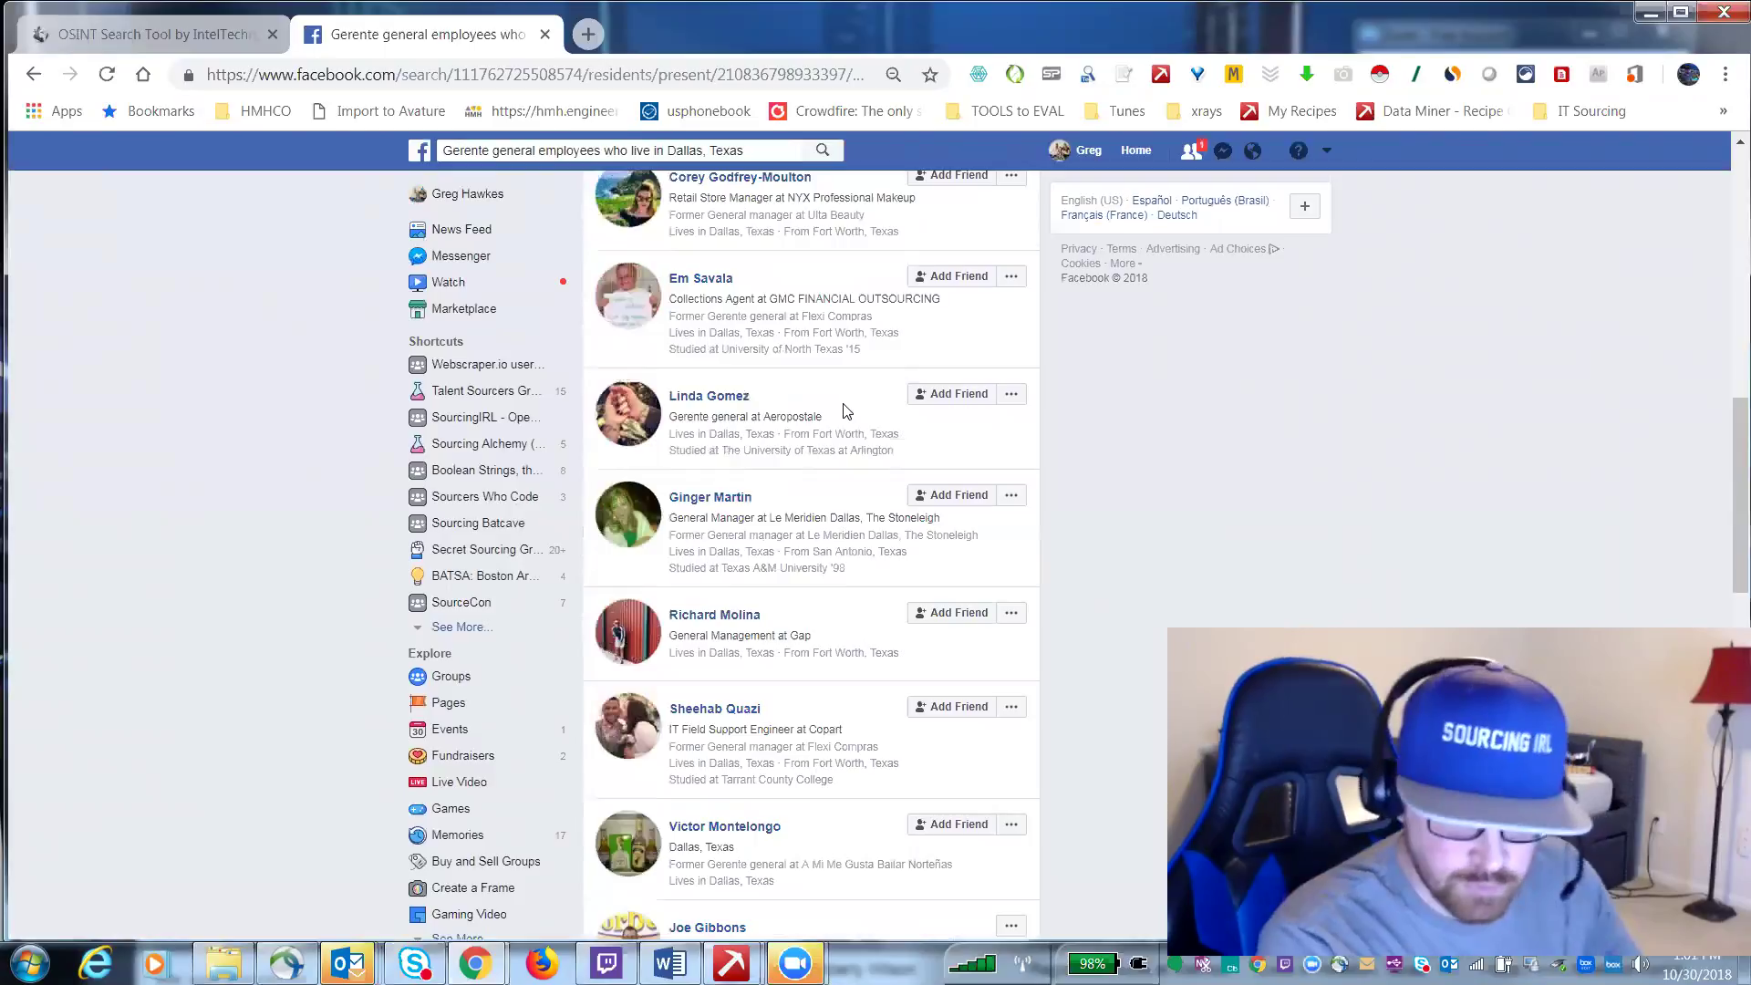
scroll(967, 283, up, 3)
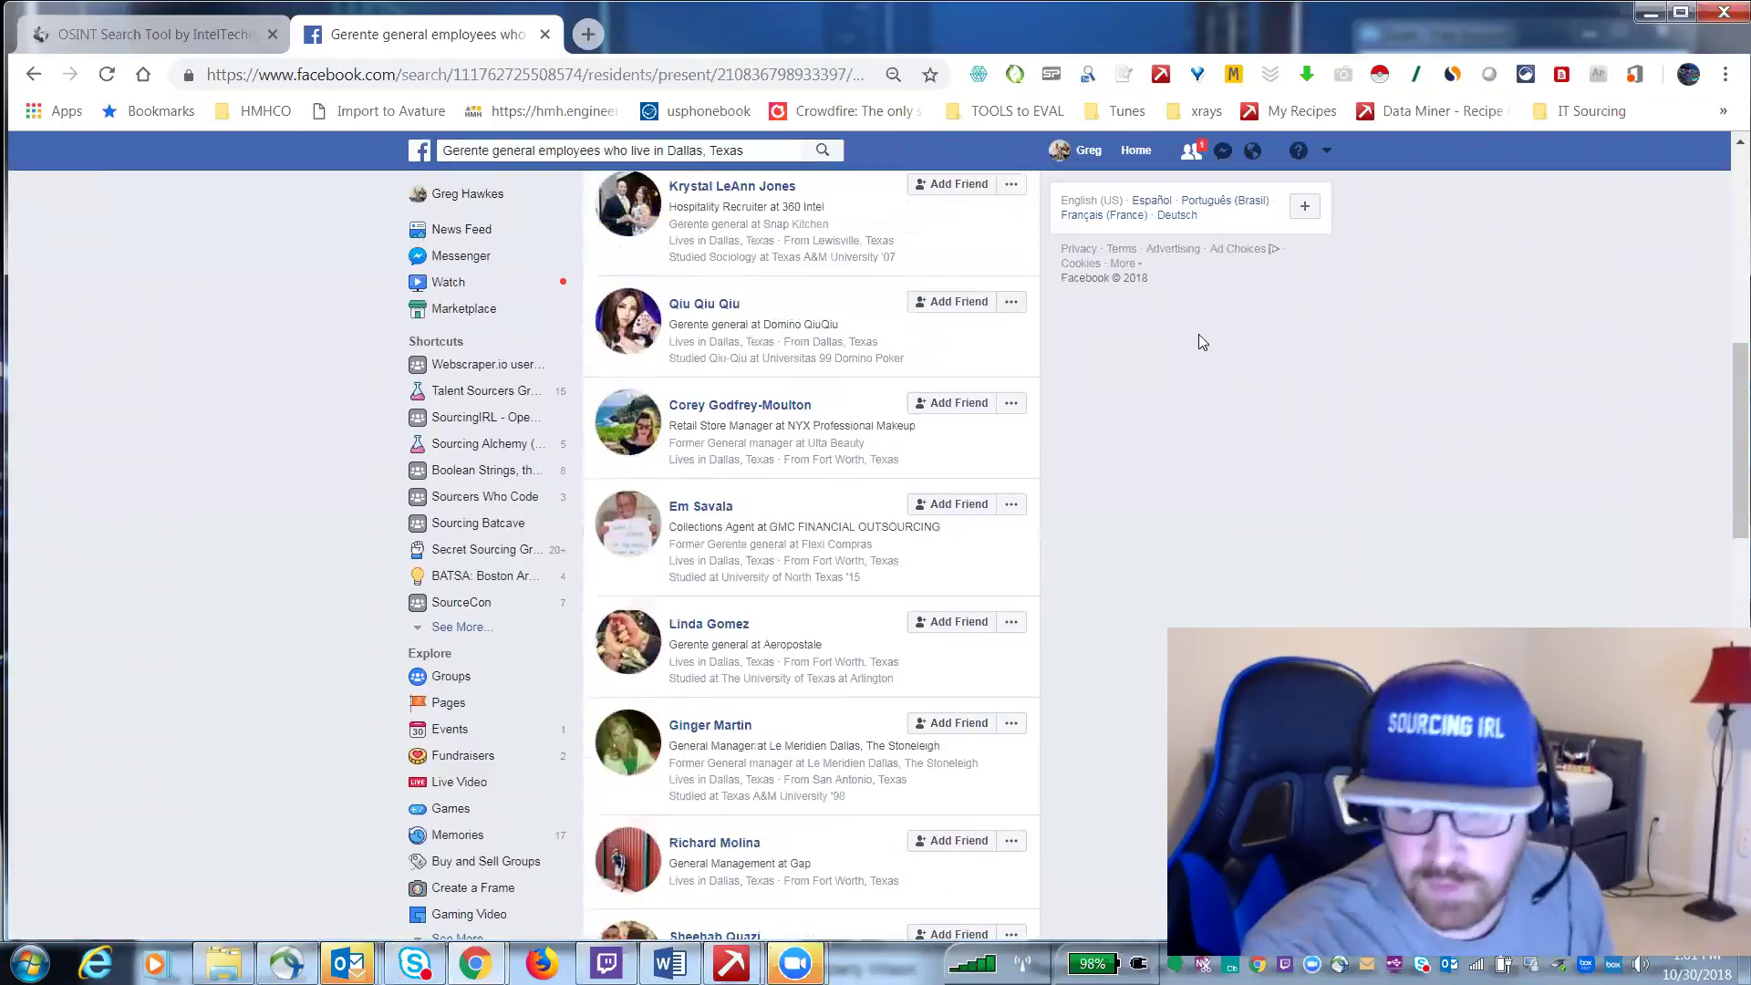
scroll(1003, 475, up, 6)
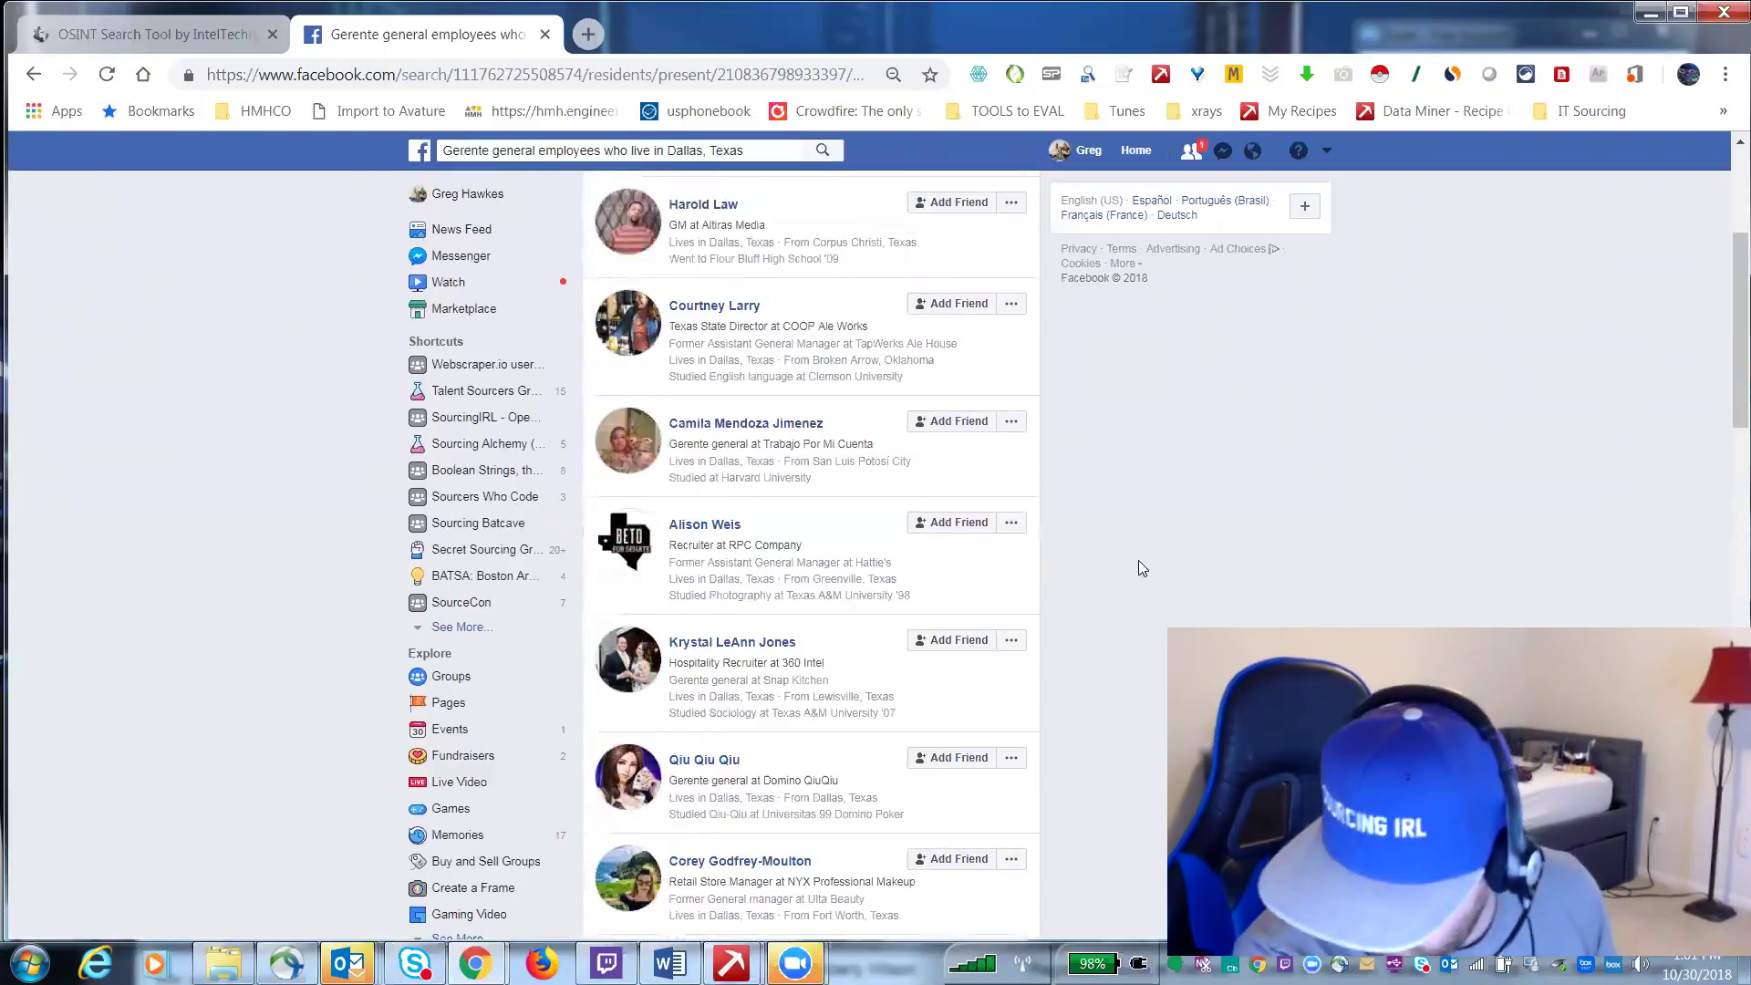